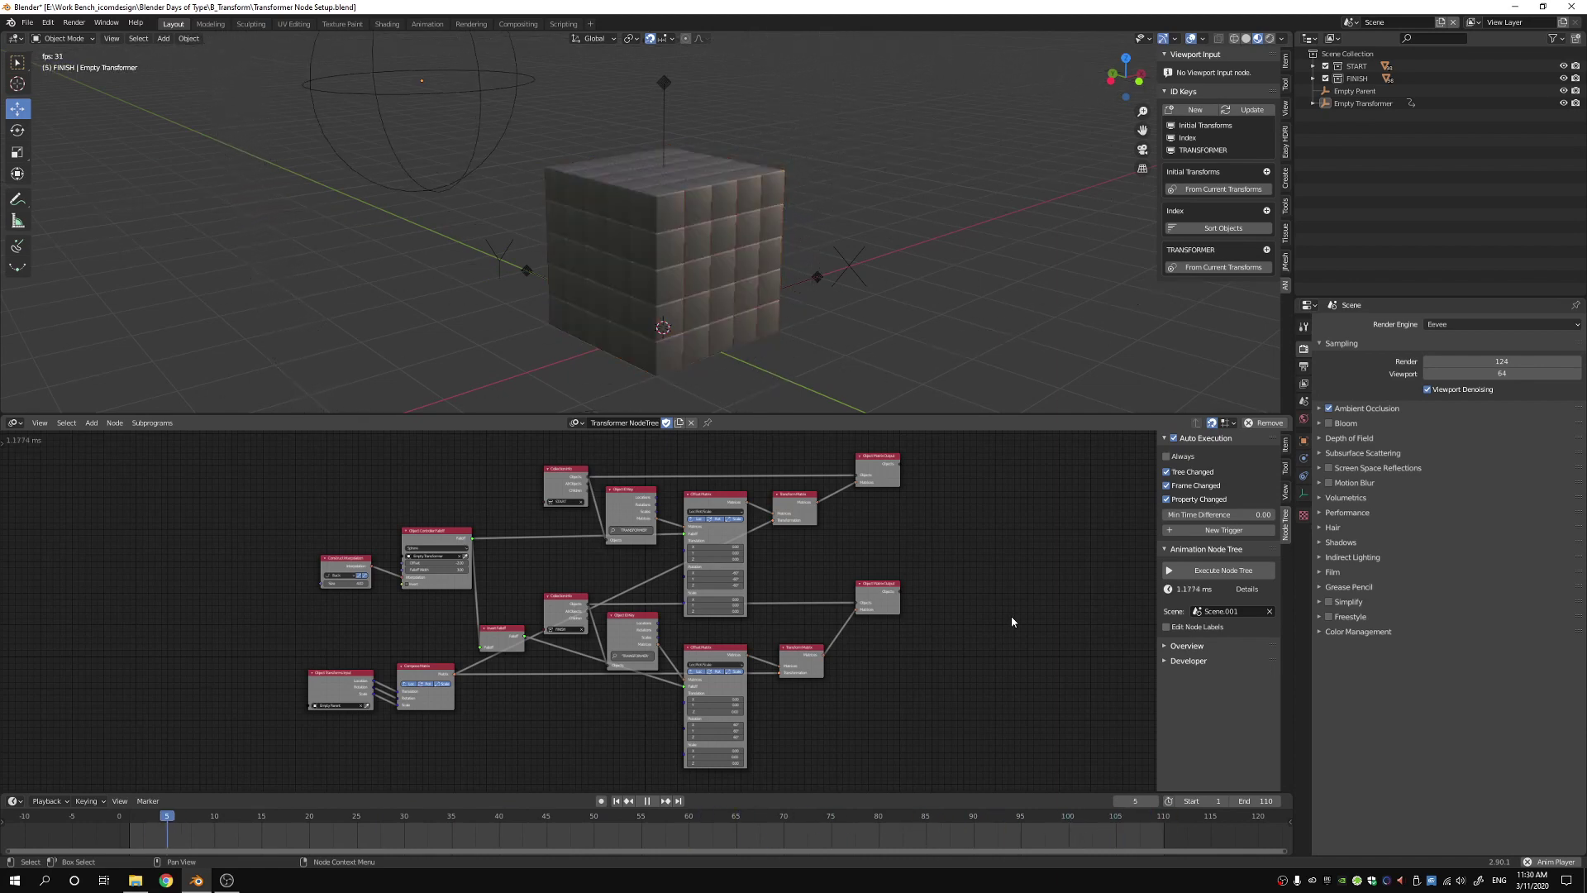
pyautogui.click(653, 802)
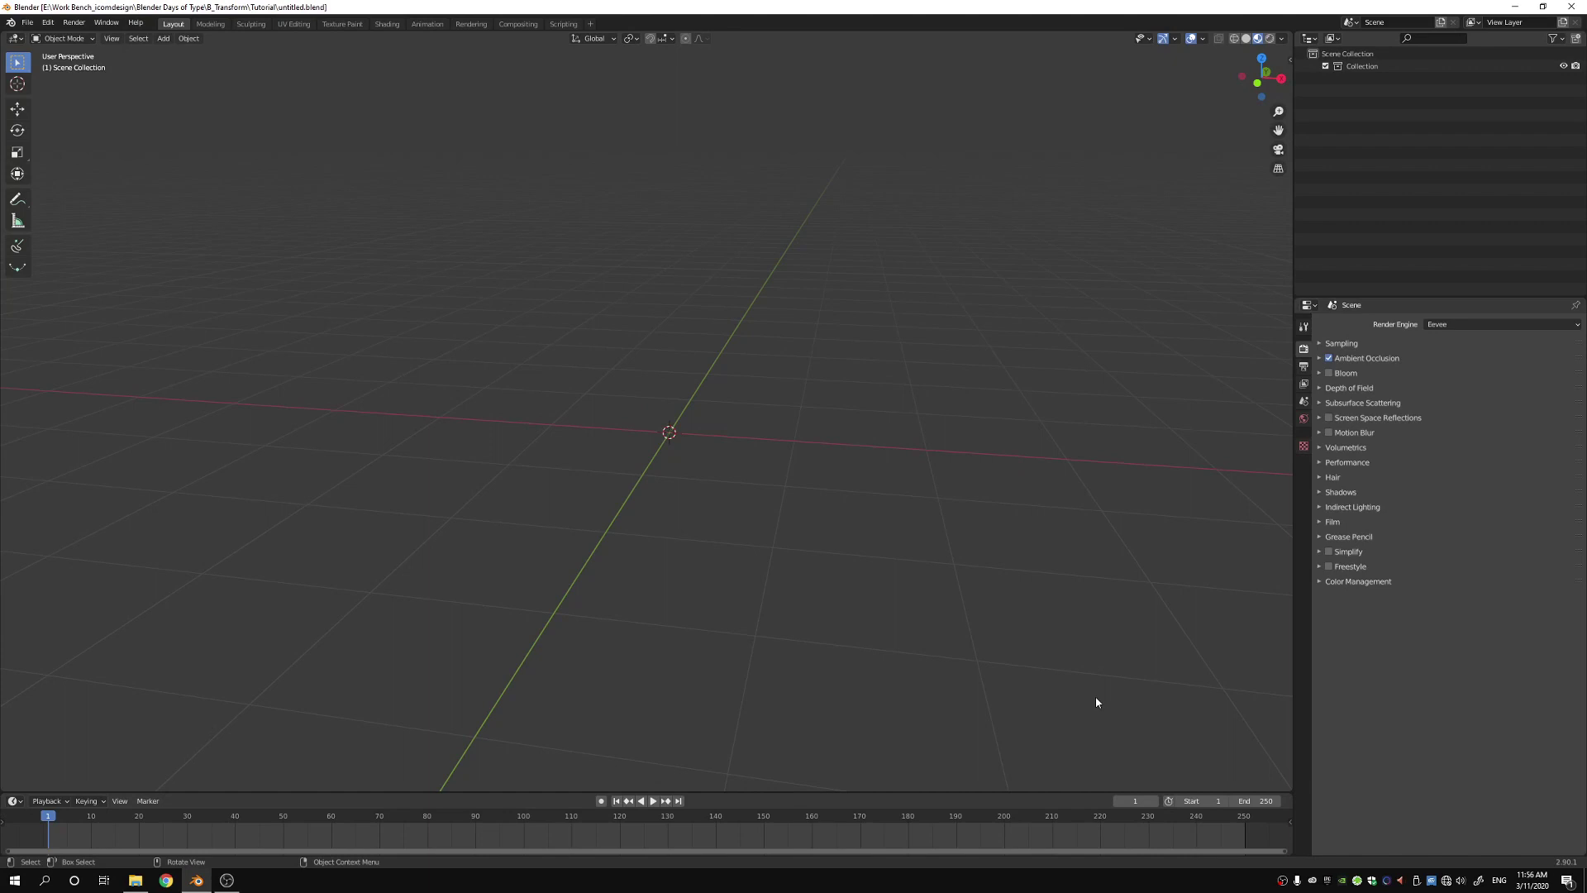
# - Add a cube mesh at the world origin
pyautogui.hotkey('shift', 'a')
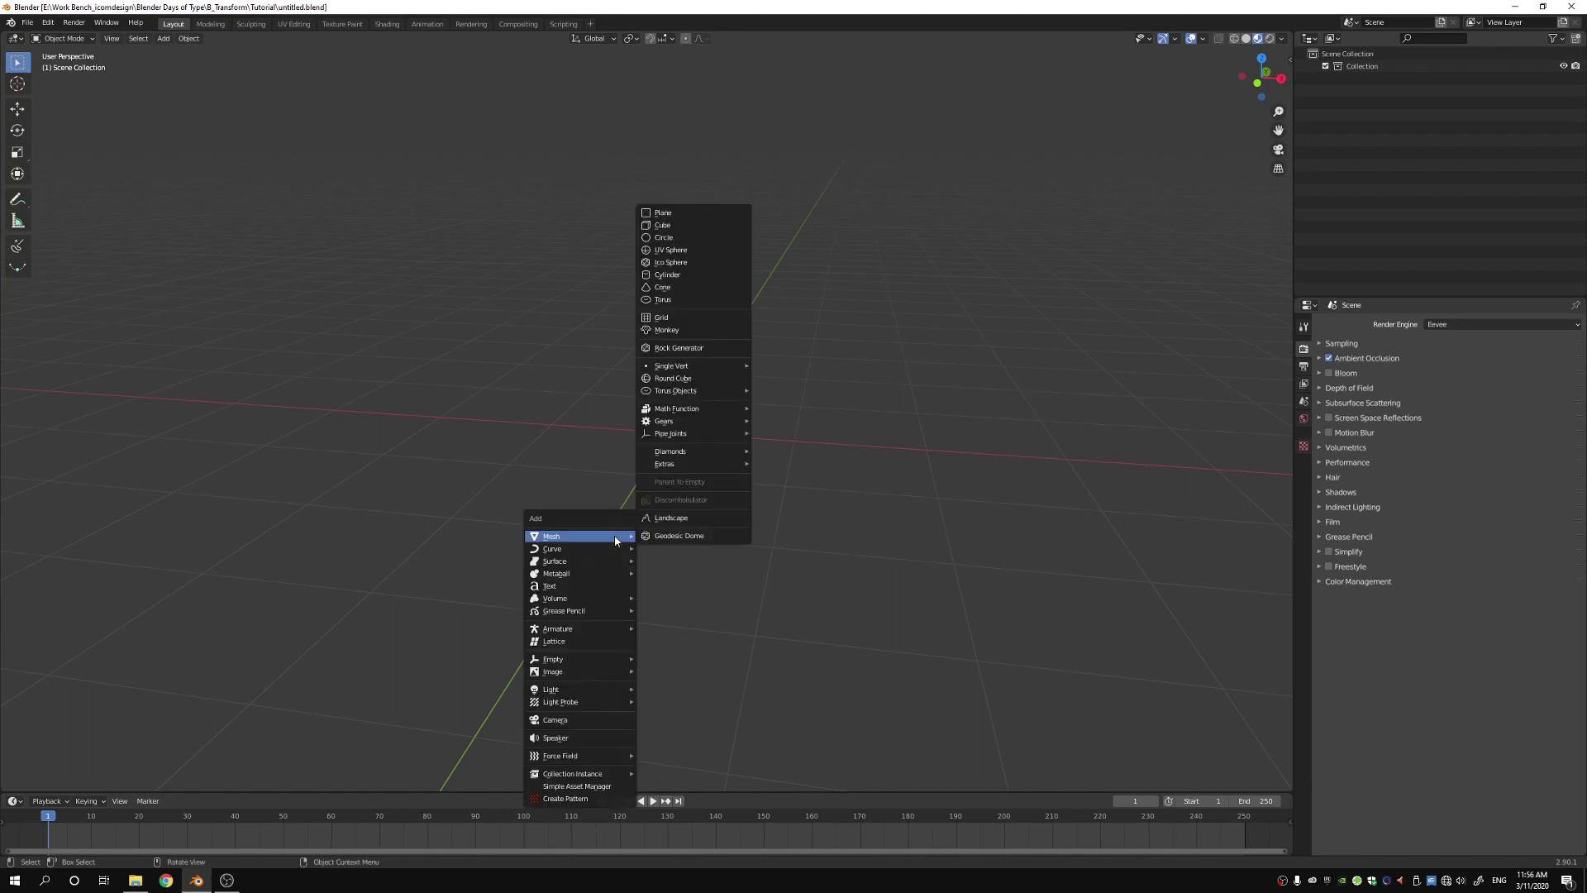
pyautogui.click(674, 225)
pyautogui.moveTo(834, 466); pyautogui.dragTo(895, 478, button='middle')
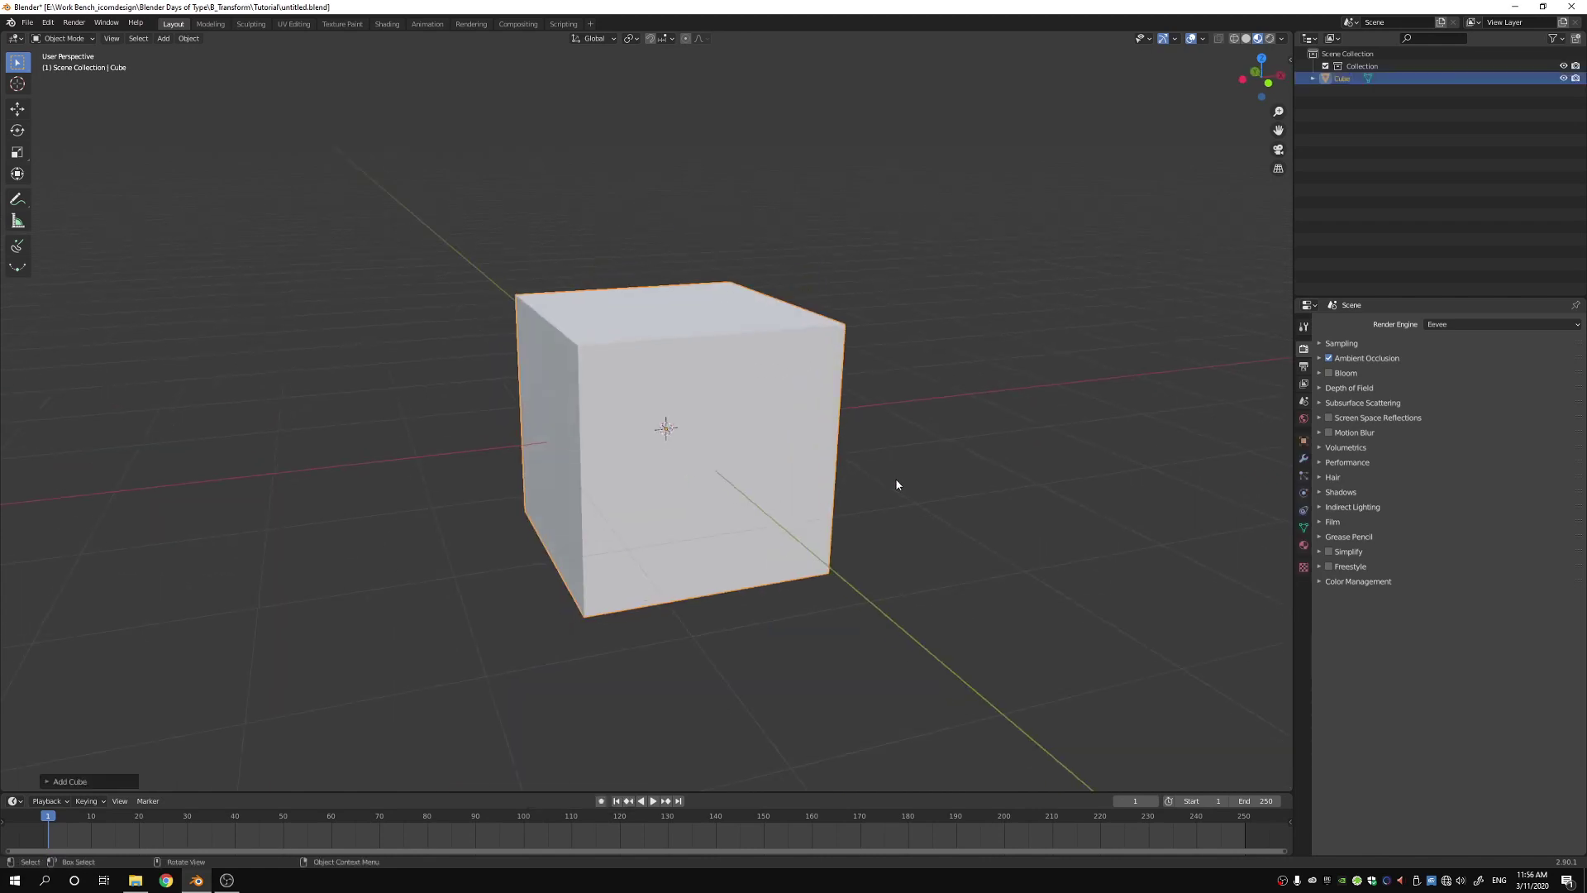
# - Scale the cube by a factor of 0.2 and apply its scale
pyautogui.write('s0.2')
pyautogui.press('Return')
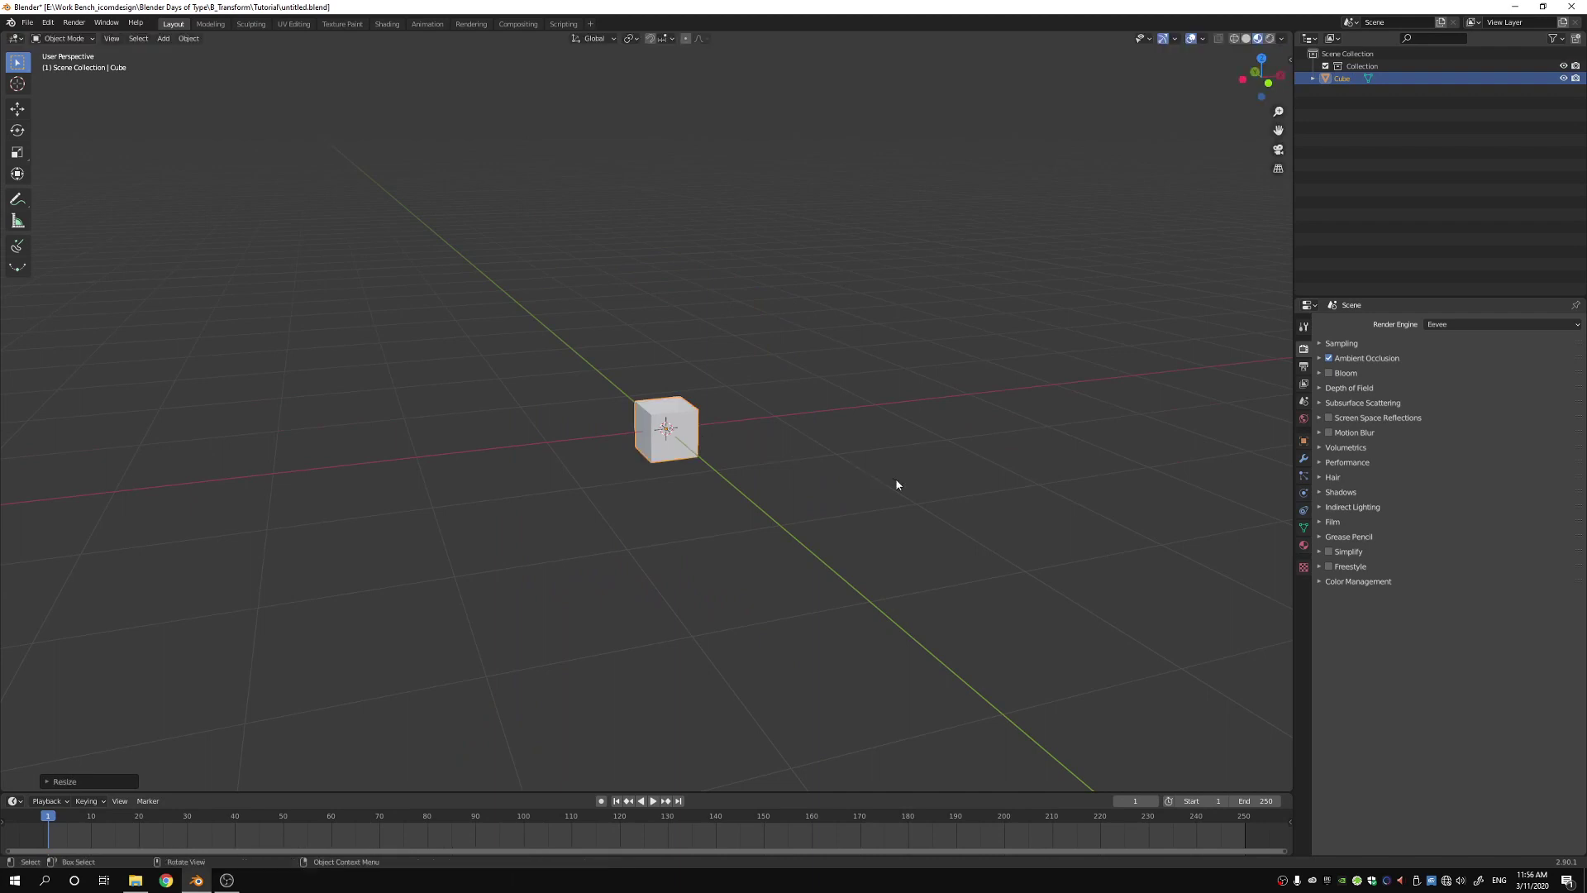
pyautogui.hotkey('ctrl', 'a')
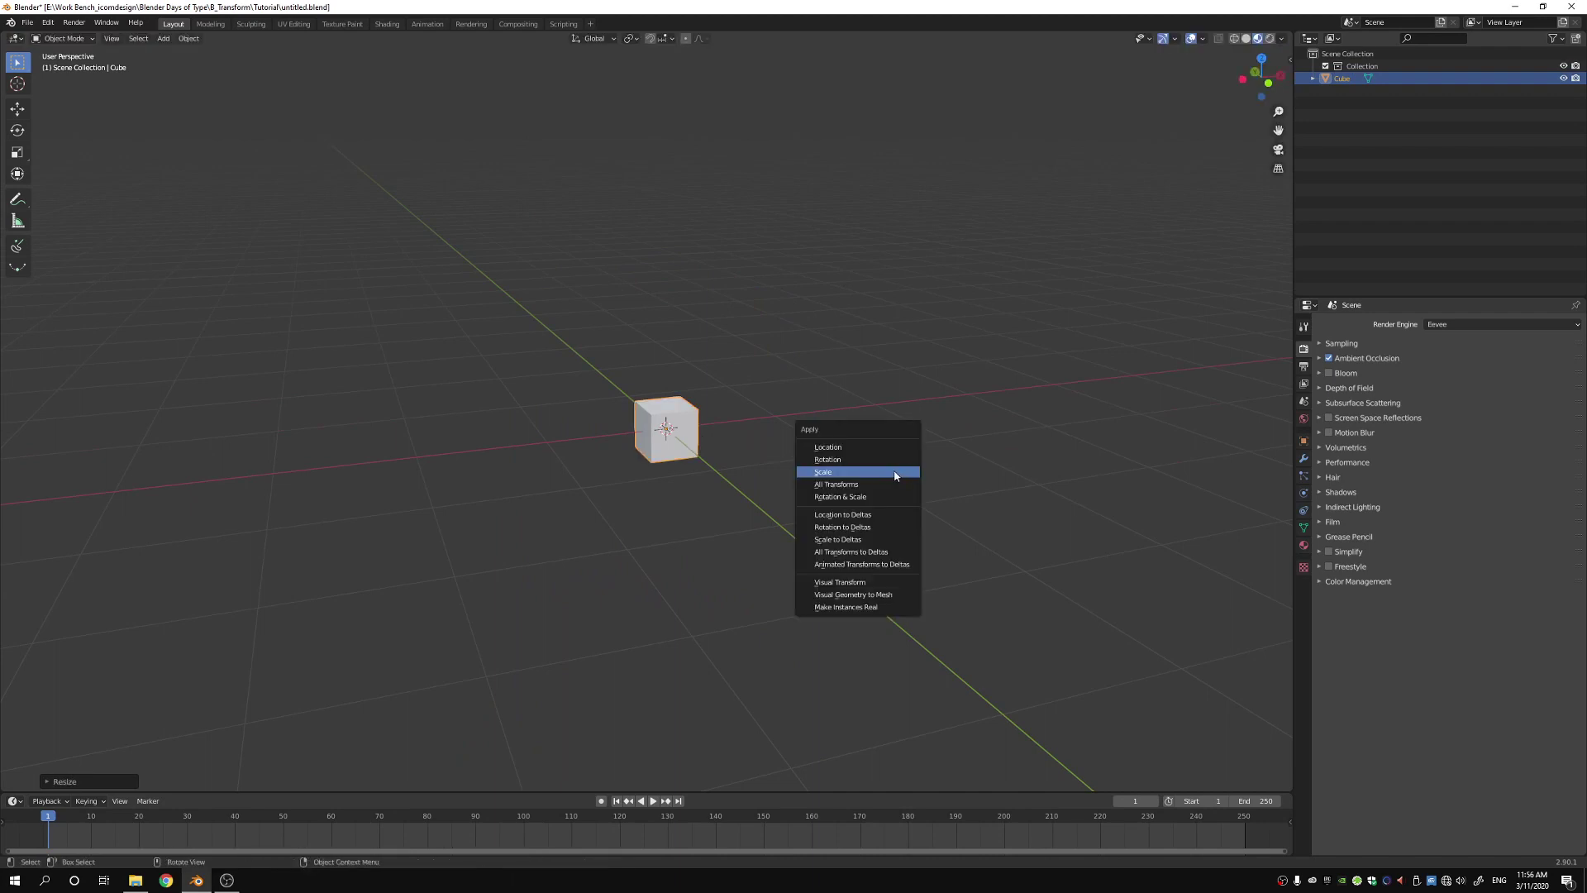
pyautogui.click(854, 473)
pyautogui.scroll(4, 852, 470)
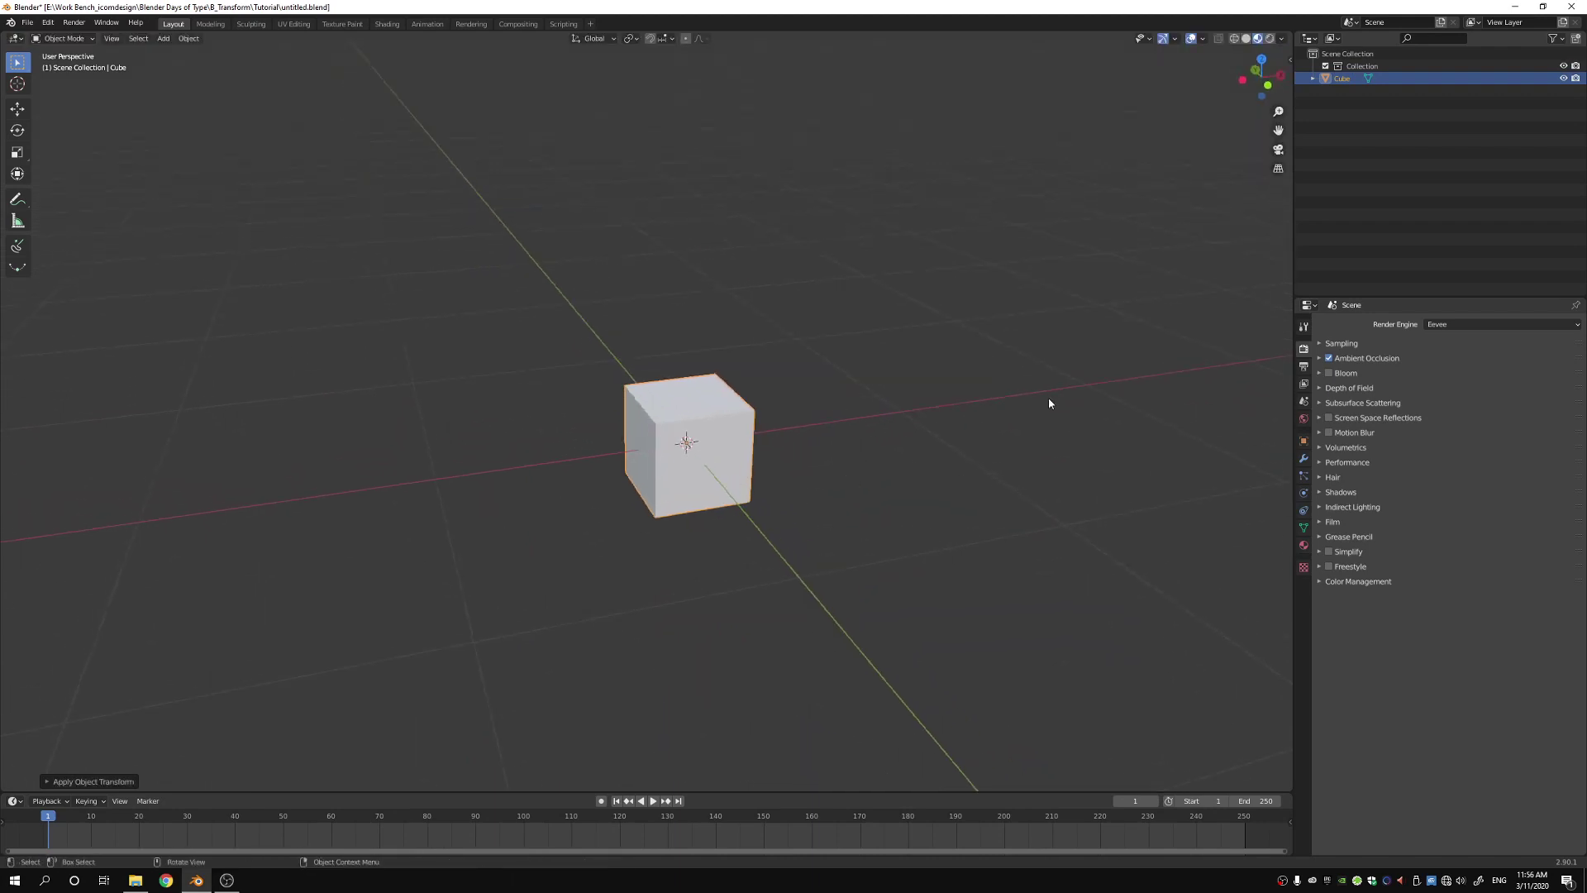
# - Add a Bevel modifier to the cube with an amount of 0.01 m and 3 segments
pyautogui.click(1304, 458)
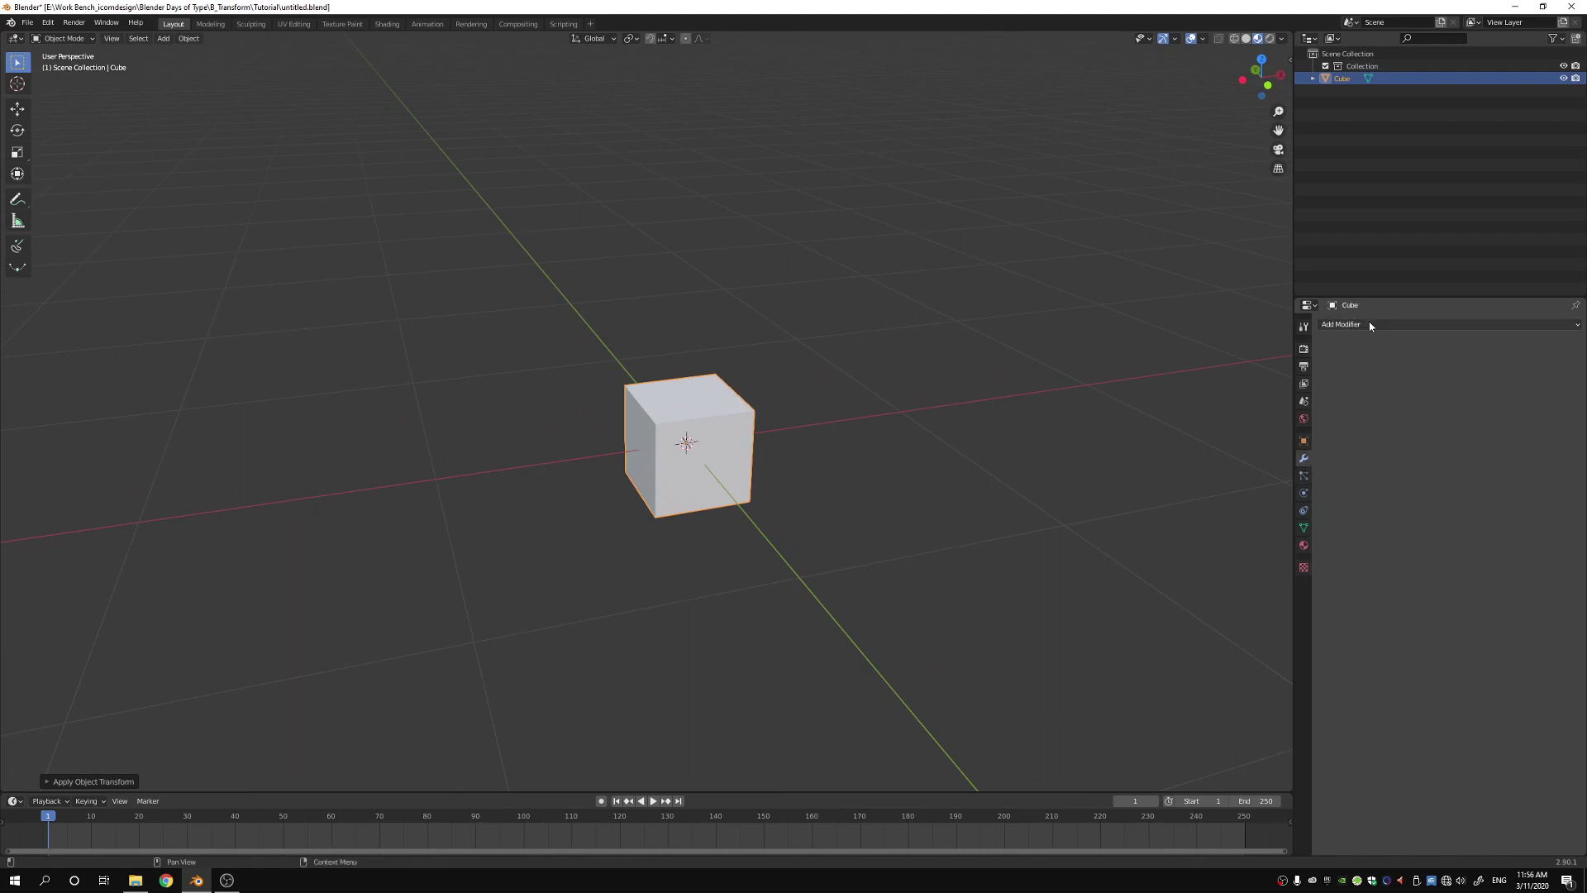
pyautogui.click(1348, 324)
pyautogui.click(1340, 370)
pyautogui.scroll(2, 1224, 428)
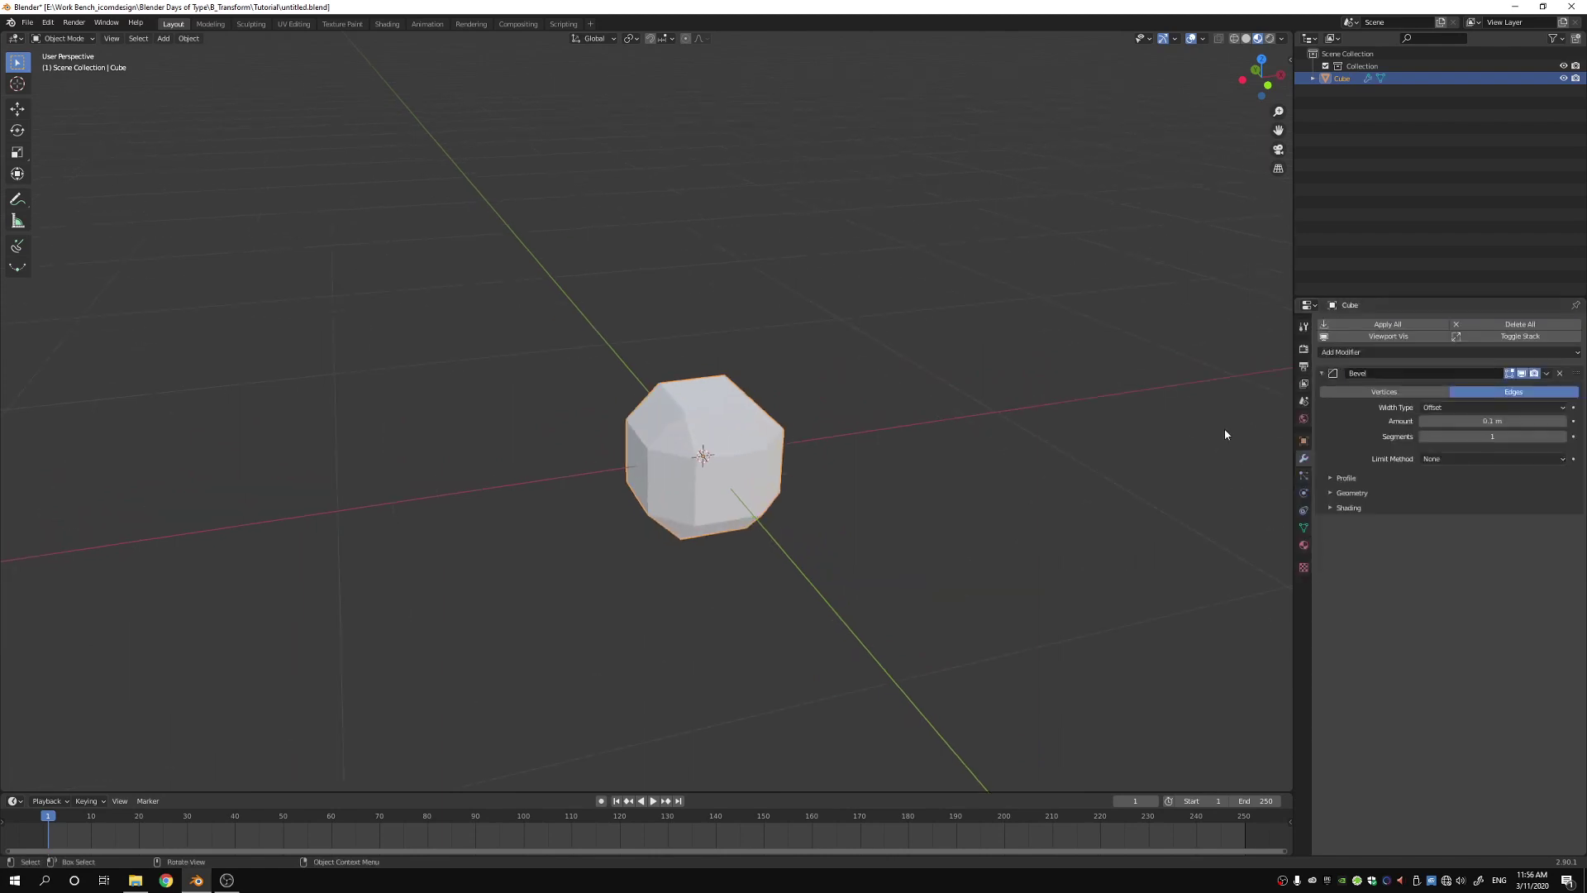
pyautogui.click(1486, 424)
pyautogui.write('0')
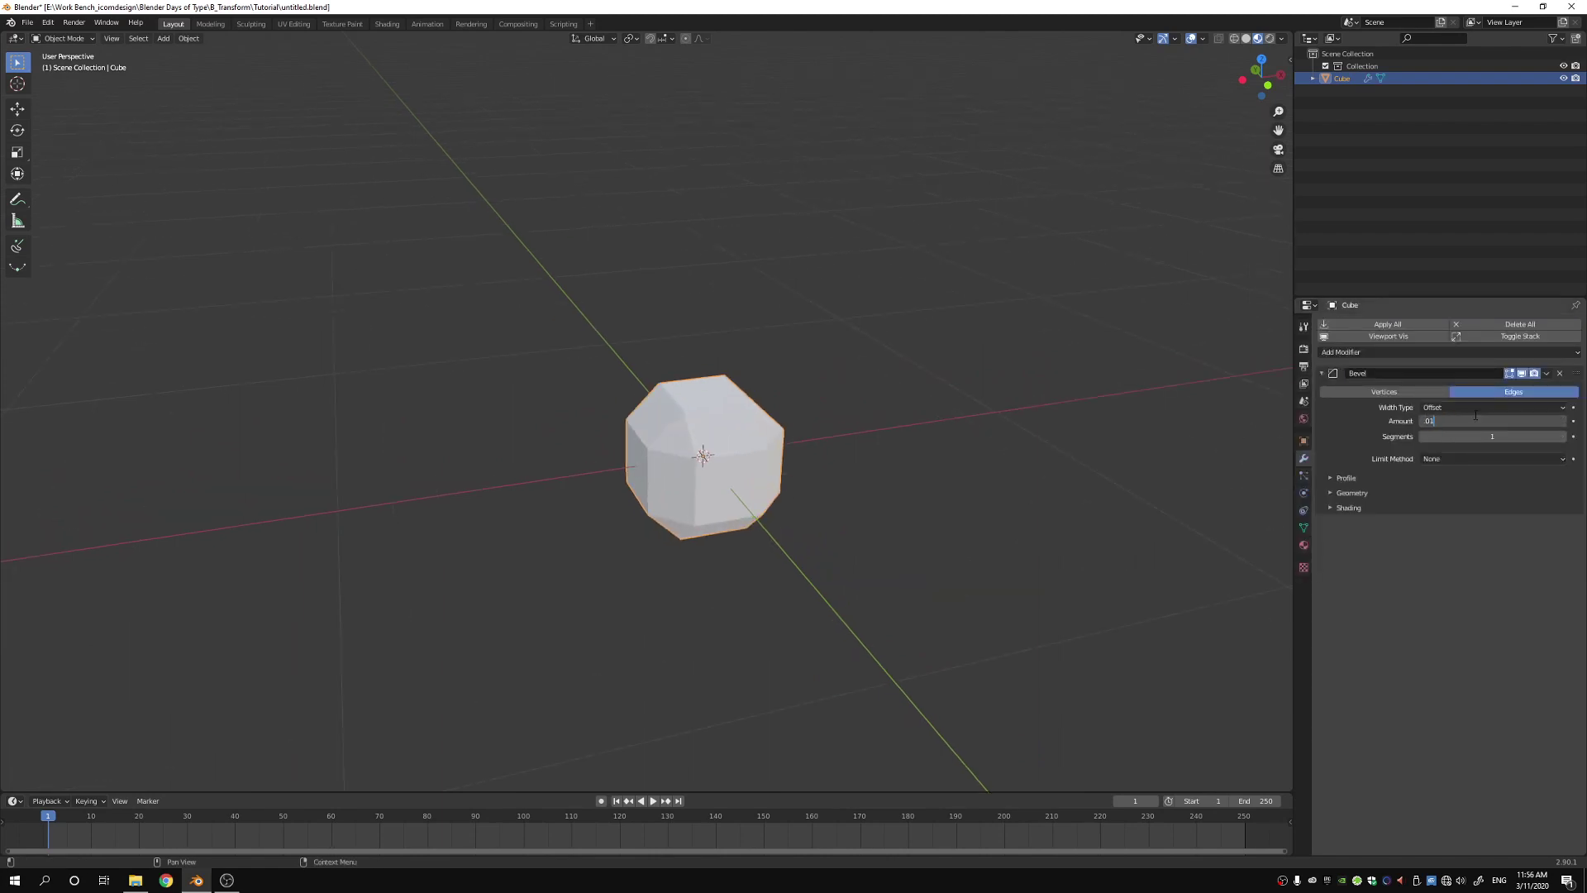
pyautogui.press('Return')
pyautogui.moveTo(1039, 425); pyautogui.dragTo(986, 497, button='middle')
pyautogui.click(1562, 436)
pyautogui.click(1563, 436)
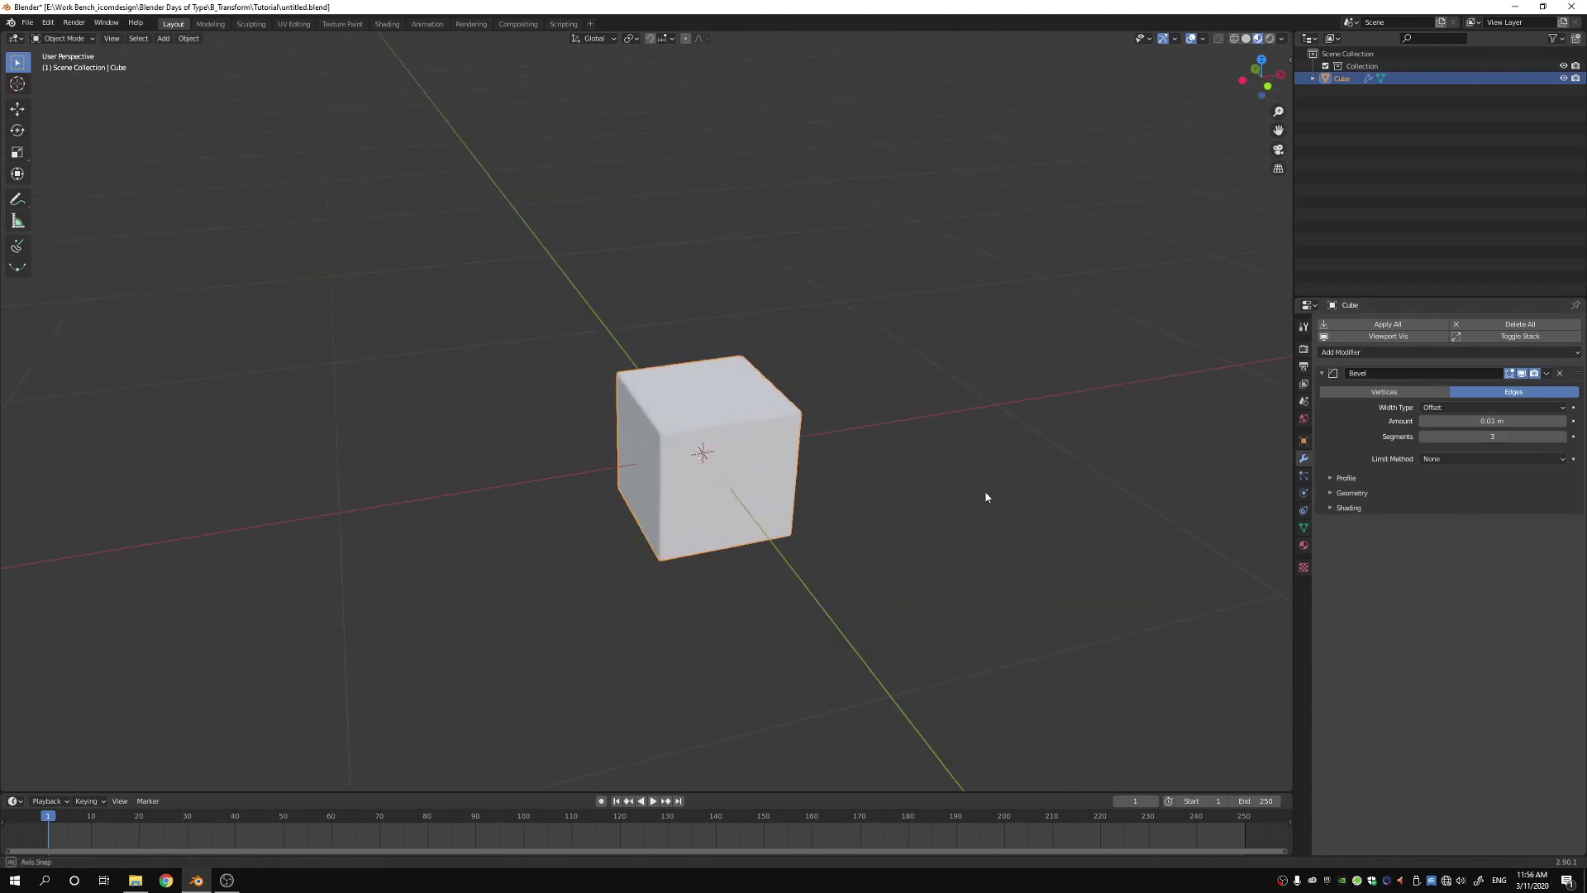
# - Shade the bevelled cube smooth and apply all its modifiers
pyautogui.scroll(4, 762, 479)
pyautogui.rightClick(766, 488)
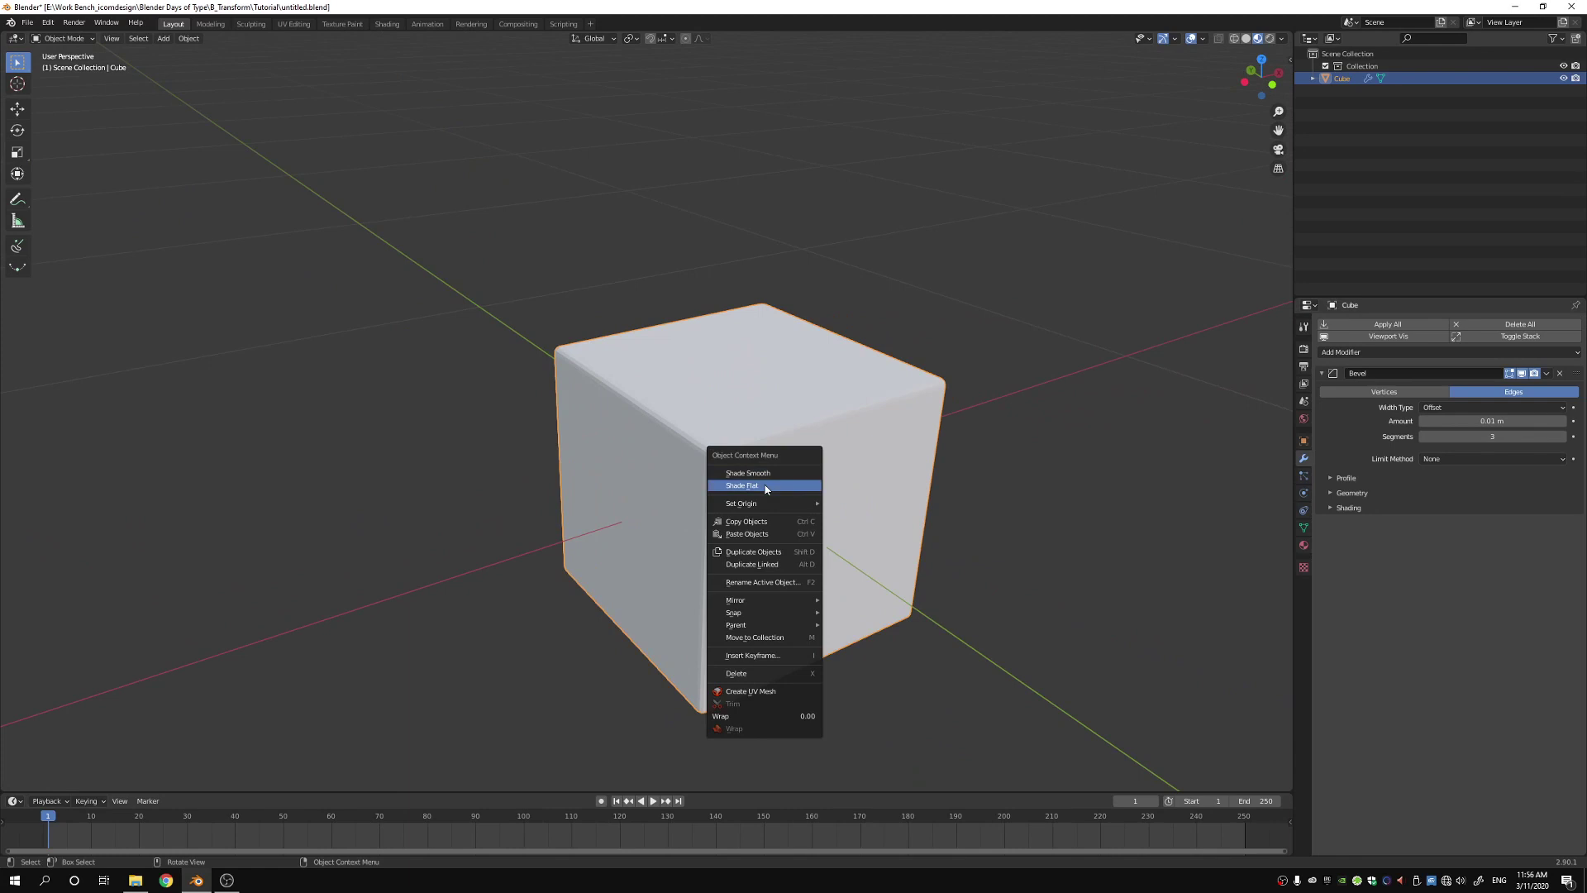
pyautogui.click(766, 488)
pyautogui.moveTo(800, 478); pyautogui.dragTo(765, 488, button='middle')
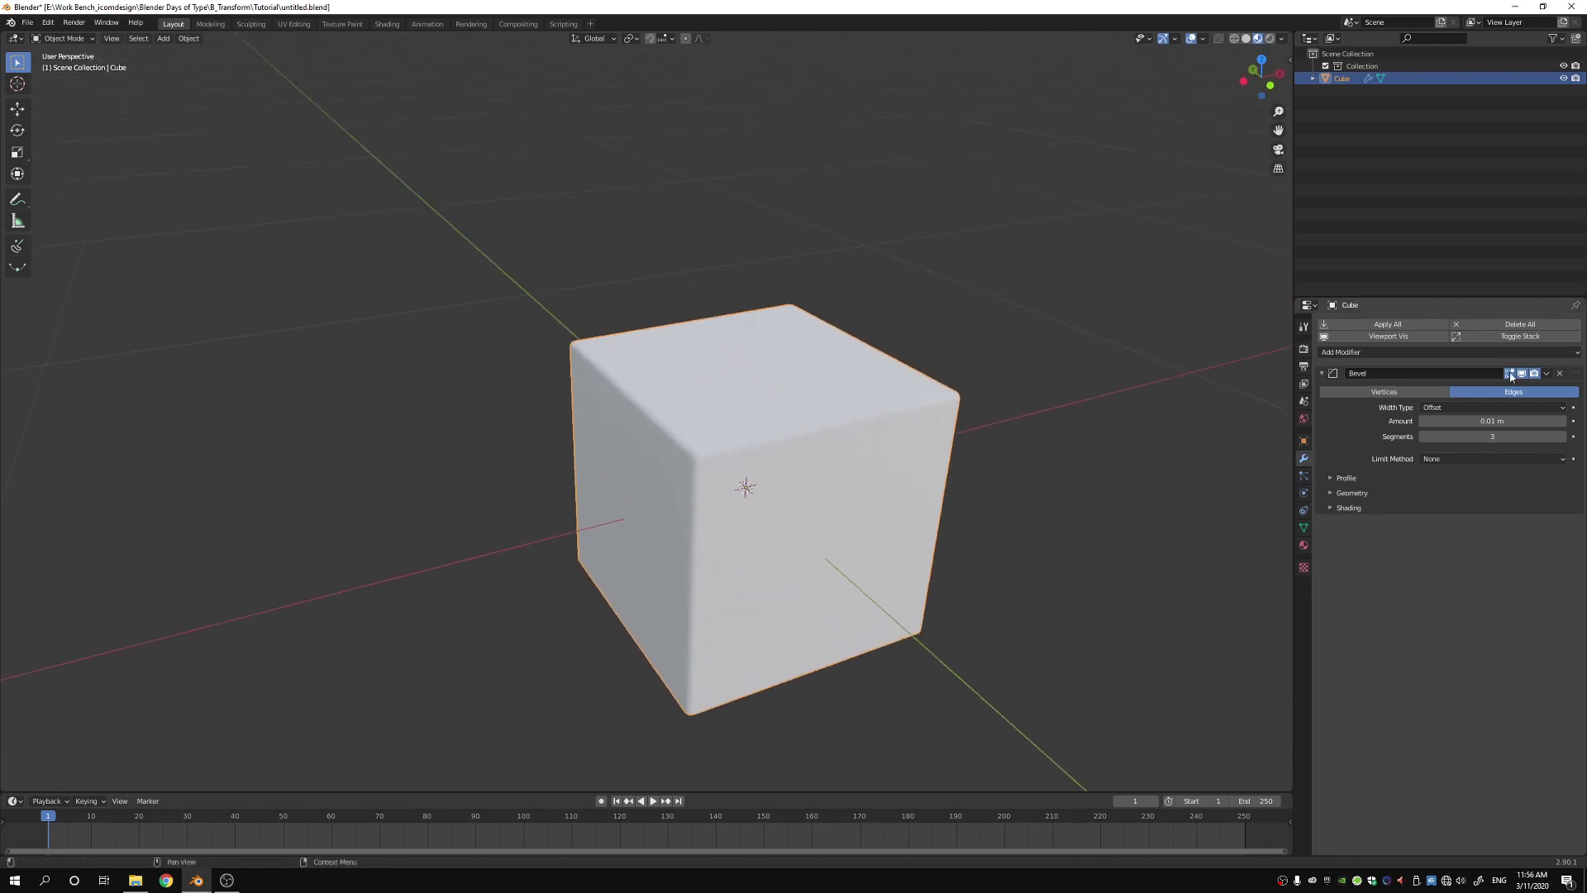
pyautogui.click(1388, 325)
# - Give the cube a new material with a near-black base color and name it Black
pyautogui.click(1304, 545)
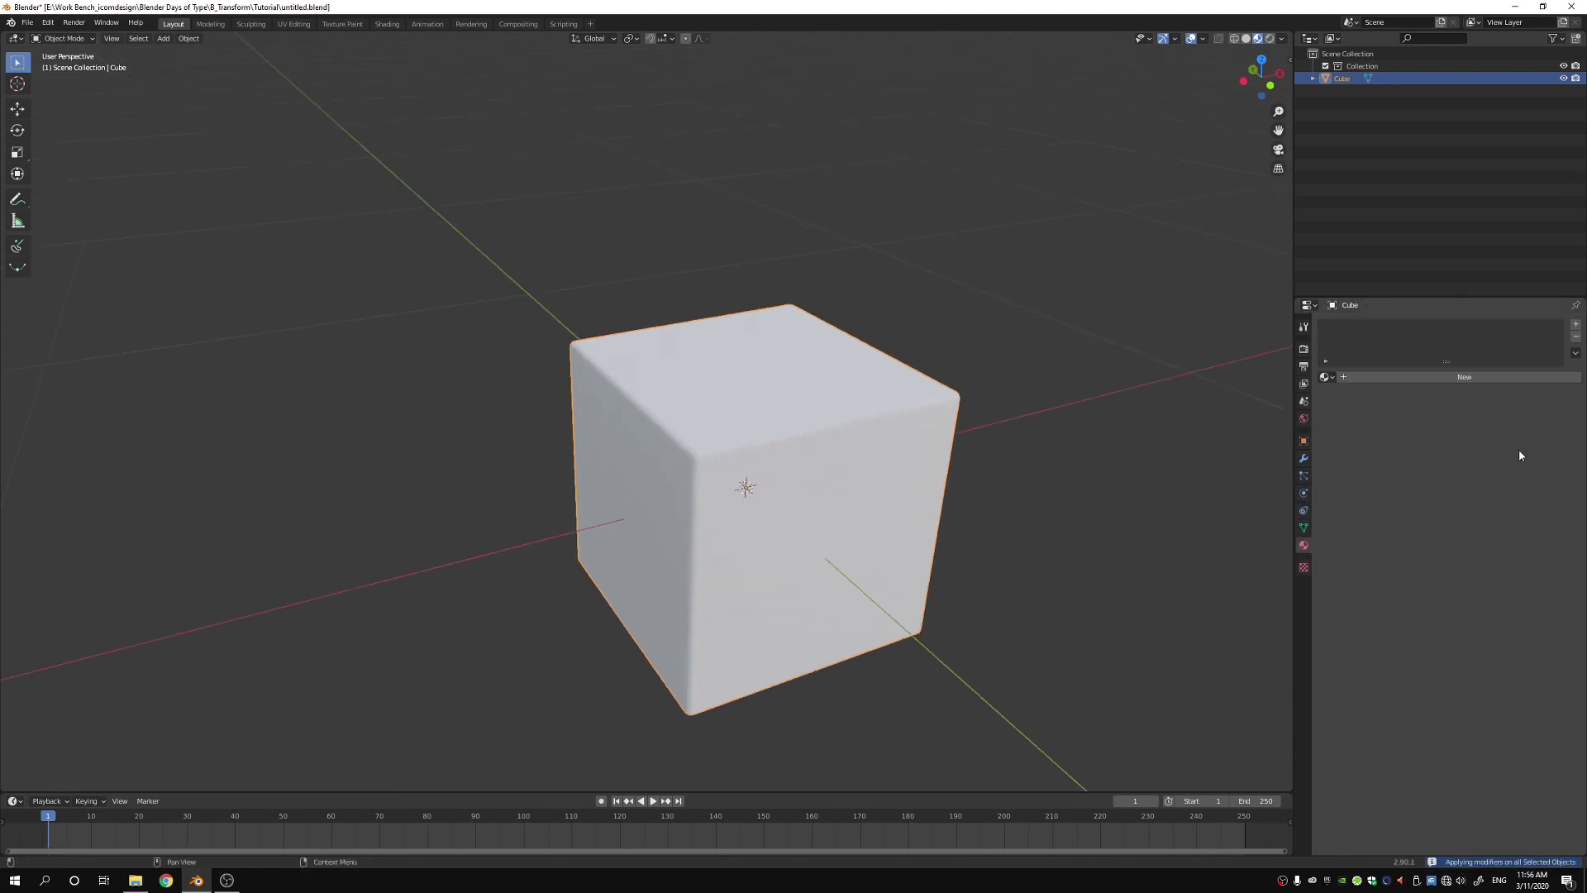
pyautogui.click(1467, 377)
pyautogui.click(1508, 505)
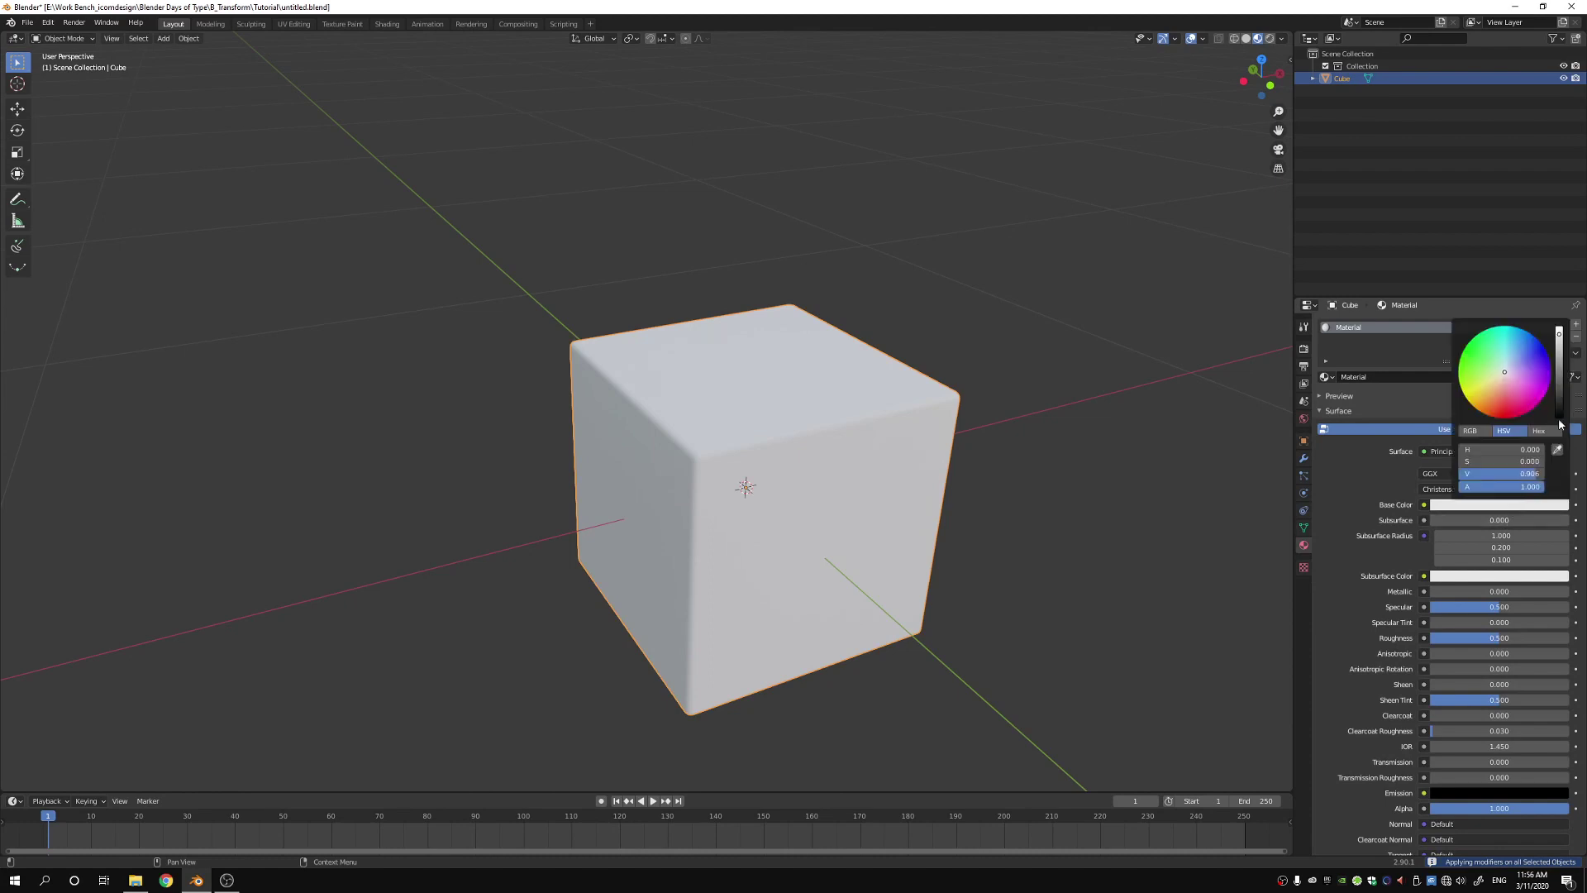
pyautogui.click(1559, 401)
pyautogui.click(1371, 377)
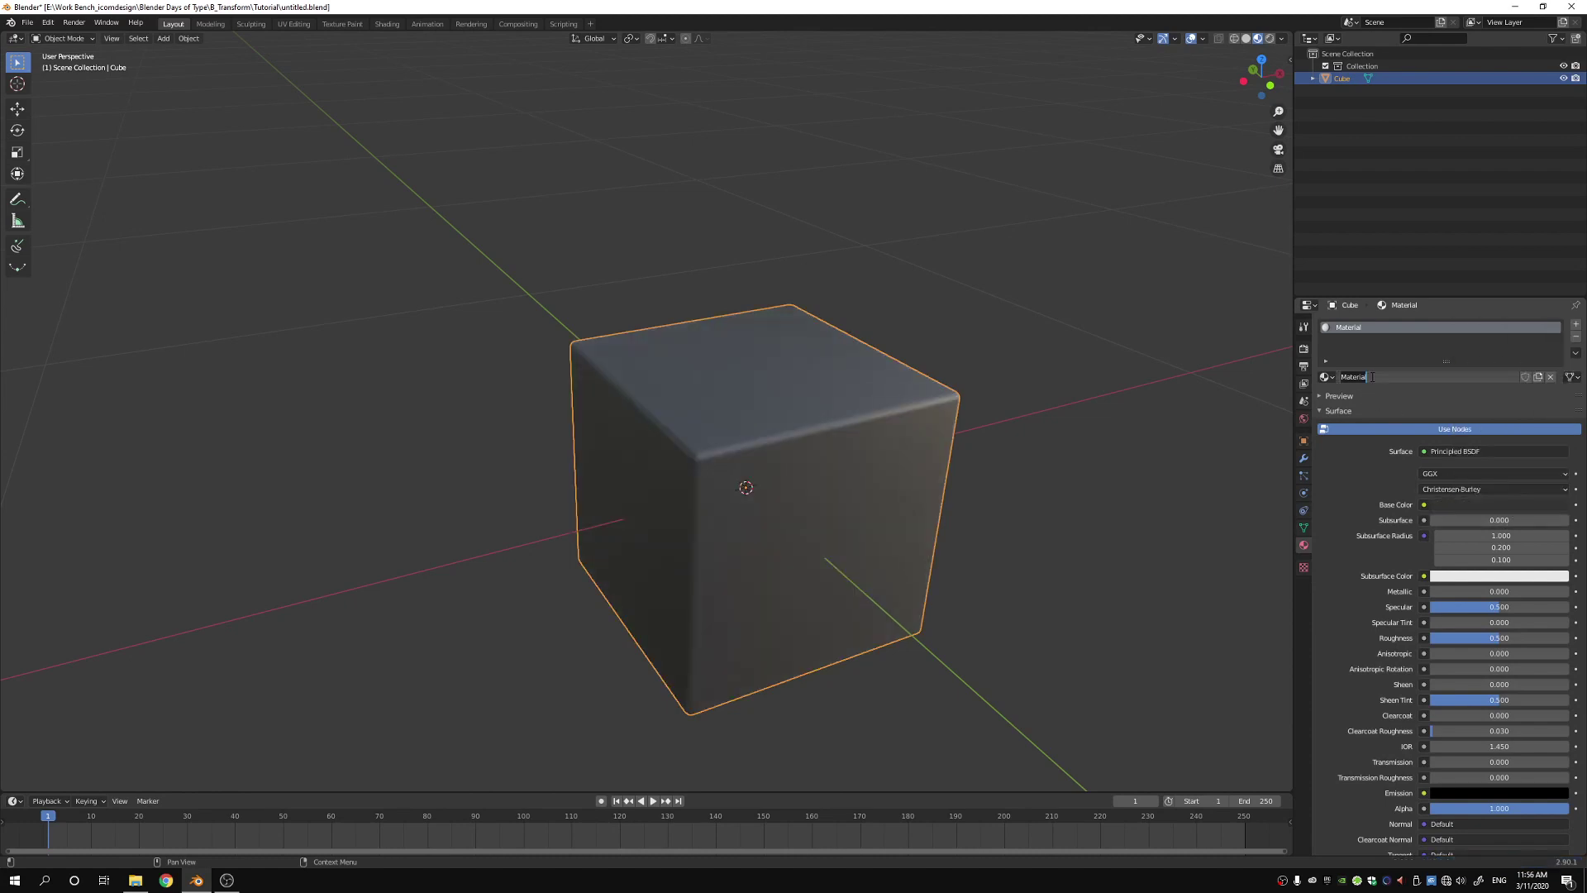
pyautogui.write('Black')
pyautogui.press('Return')
# - Turn on snapping and move the cube up in the front view so its base rests on the ground plane
pyautogui.scroll(-6, 876, 408)
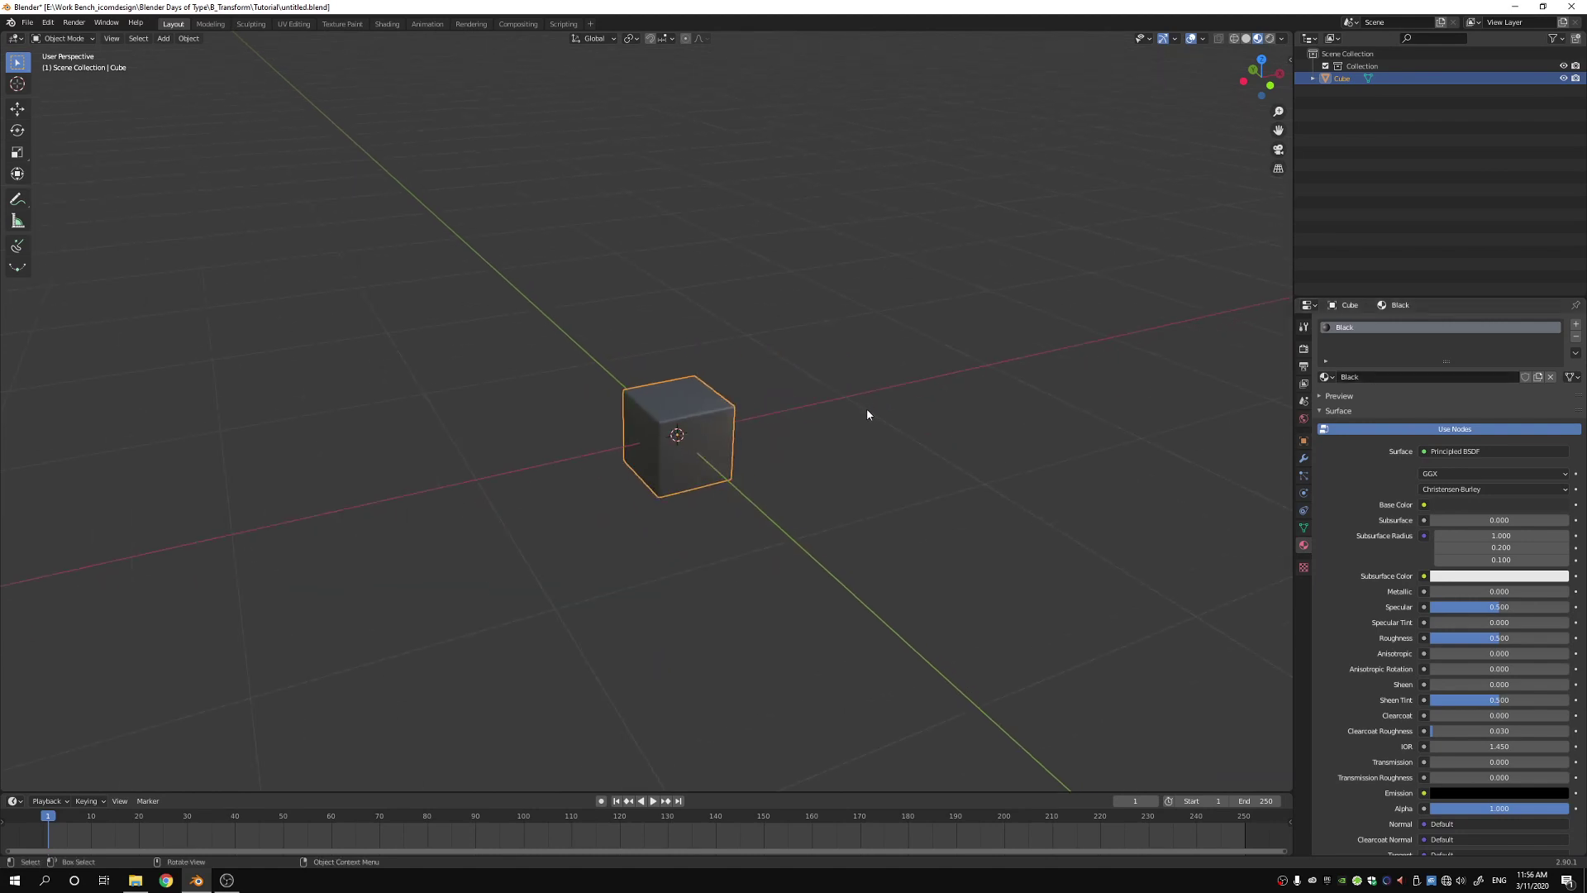
pyautogui.moveTo(867, 408); pyautogui.dragTo(811, 414, button='middle')
pyautogui.scroll(1, 835, 405)
pyautogui.scroll(-2, 831, 414)
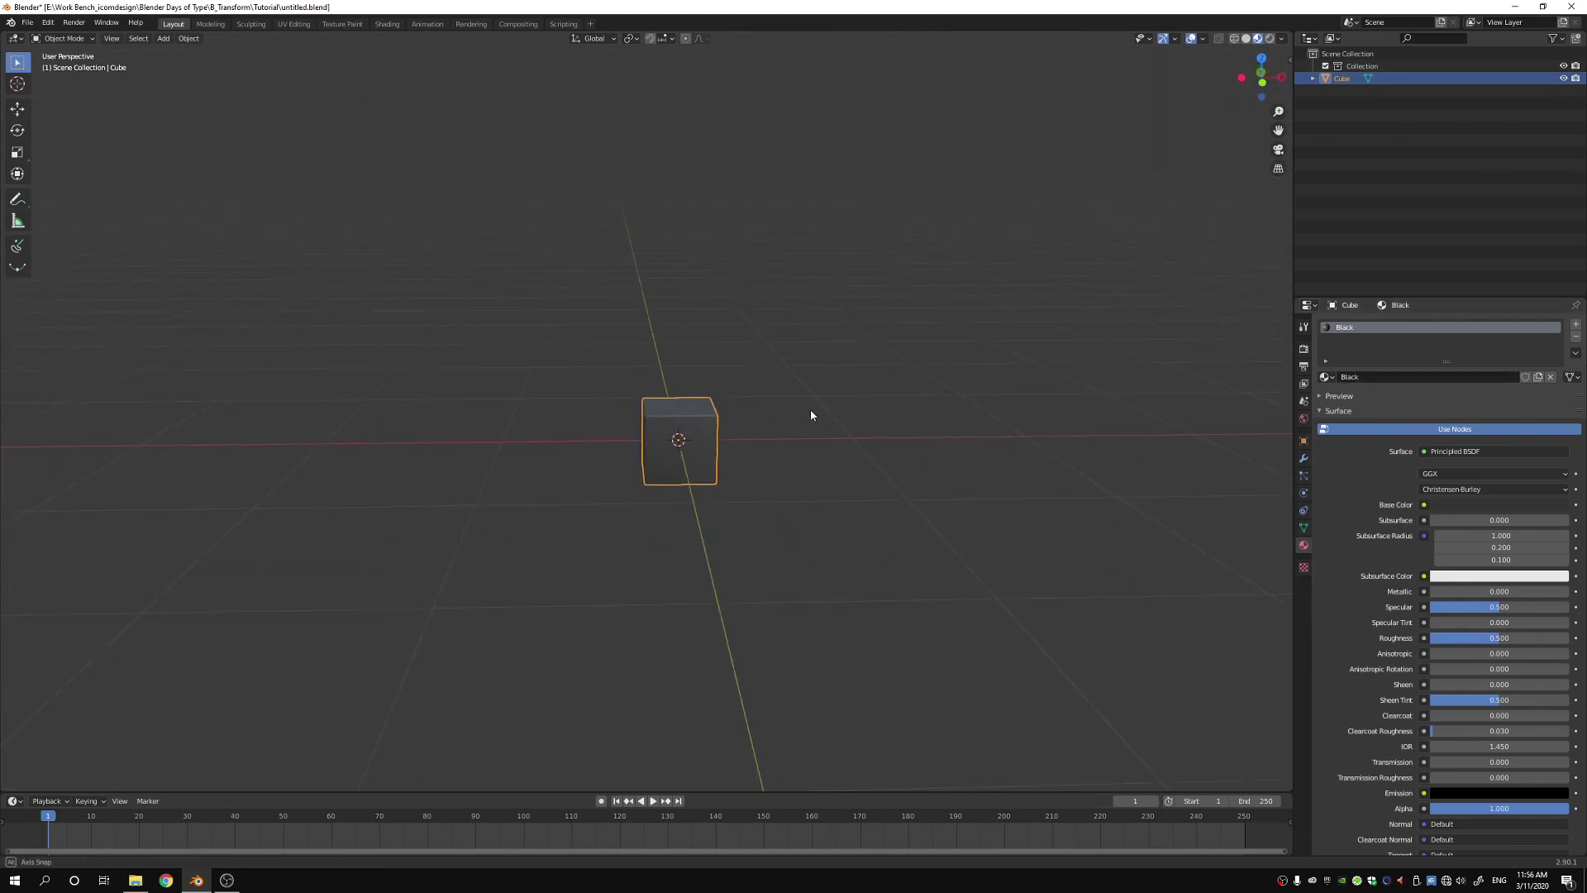
pyautogui.click(650, 41)
pyautogui.moveTo(761, 305); pyautogui.dragTo(772, 349, button='middle')
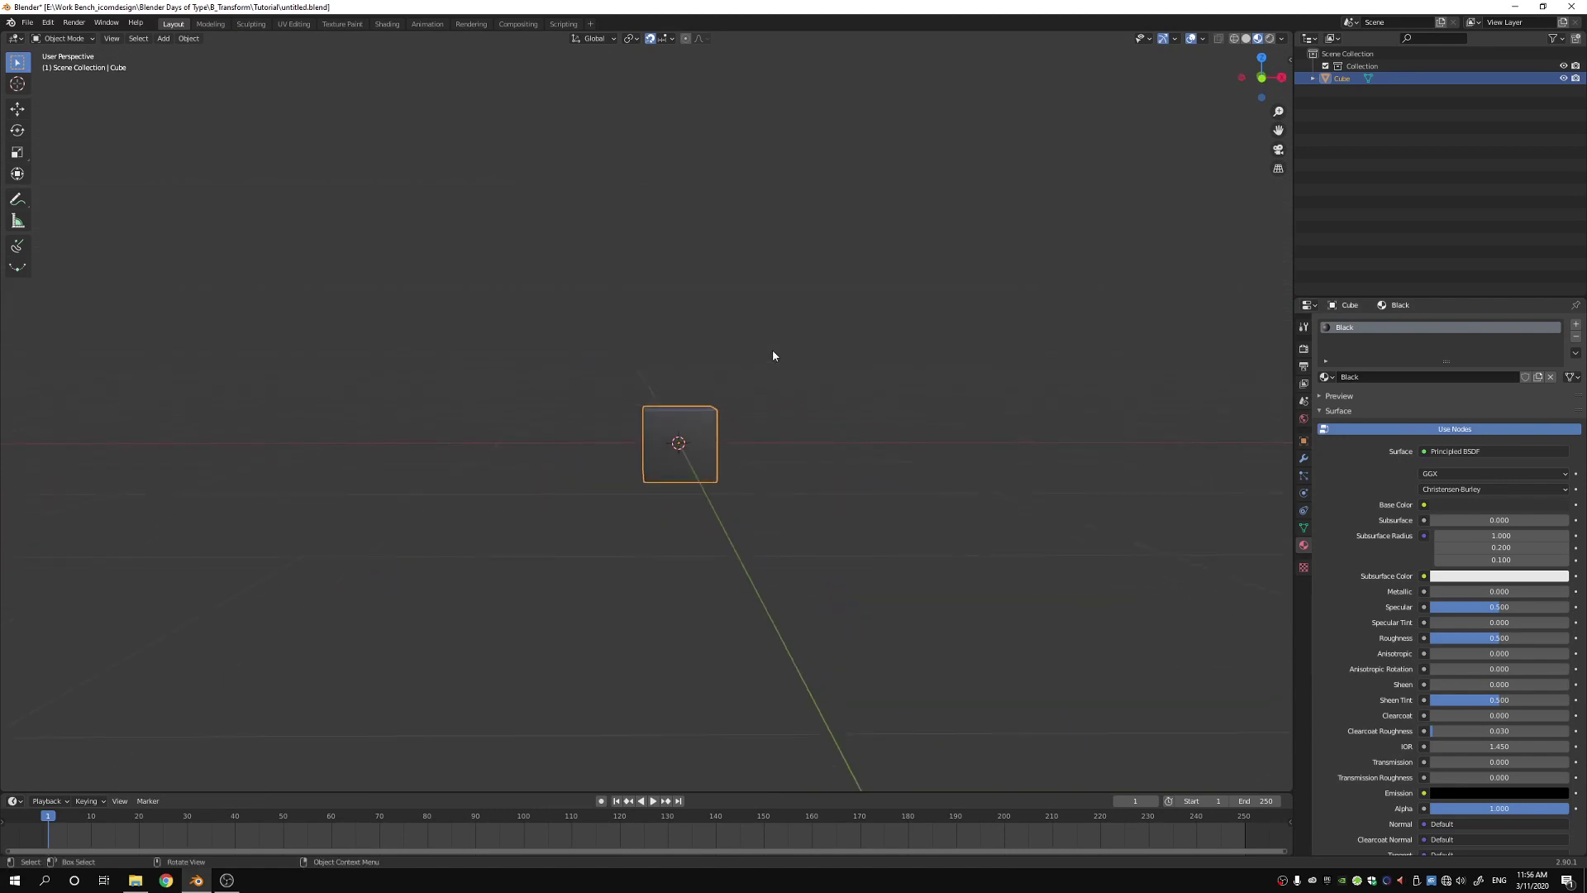
pyautogui.press('KP_1')
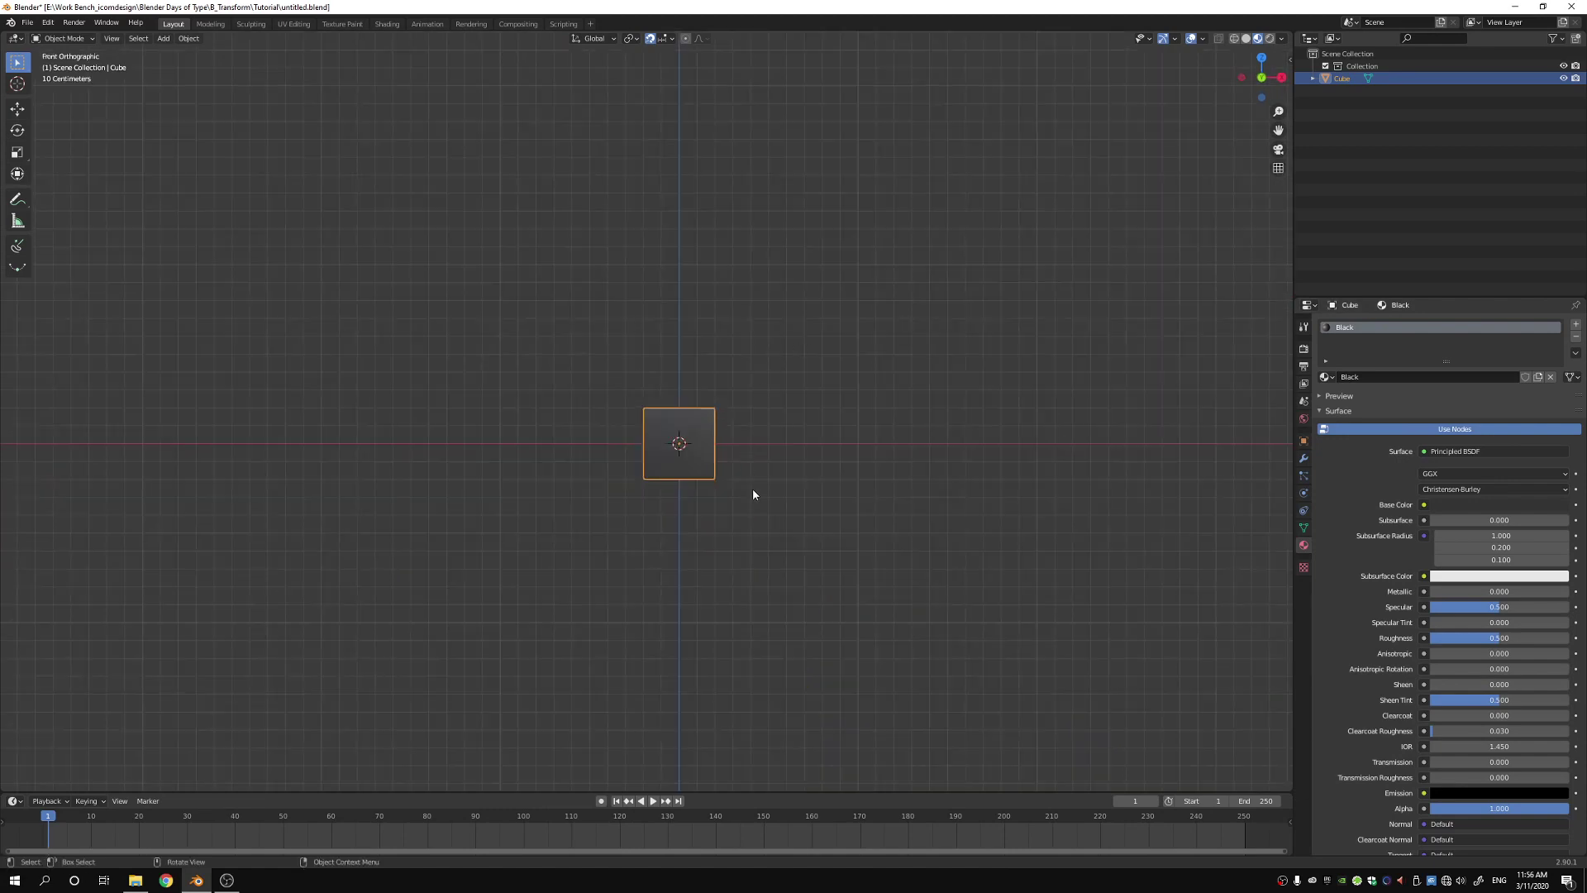
pyautogui.press('g')
pyautogui.click(758, 448)
# - Move the cube in the top view by about -0.8 m along both X and Y from the origin
pyautogui.moveTo(757, 448); pyautogui.dragTo(765, 425, button='middle')
pyautogui.press('KP_7')
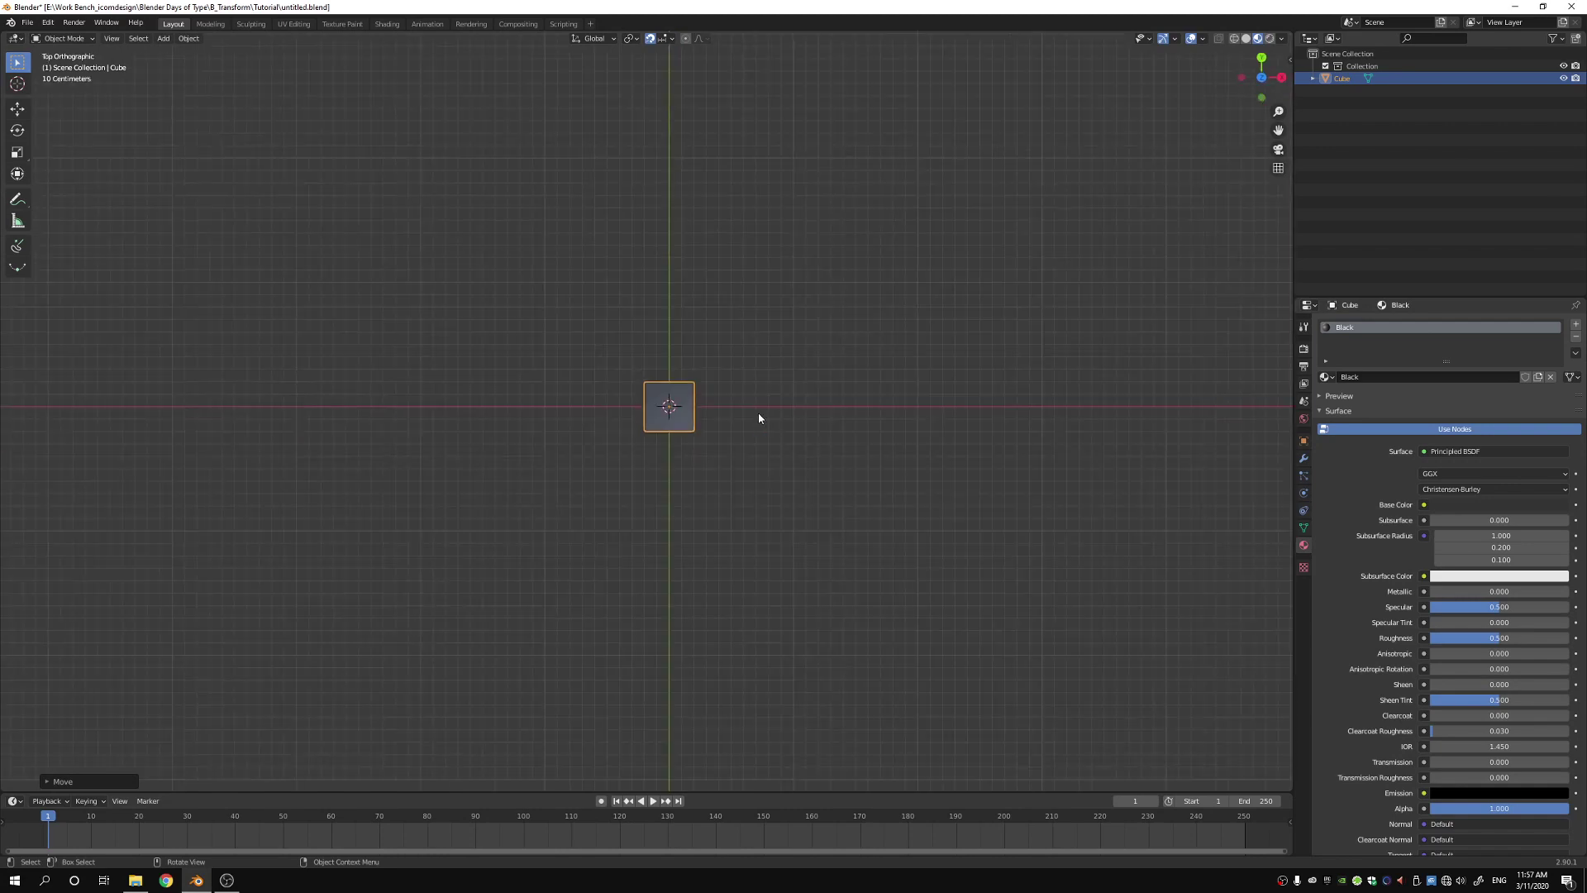
pyautogui.scroll(1, 706, 416)
pyautogui.press('g')
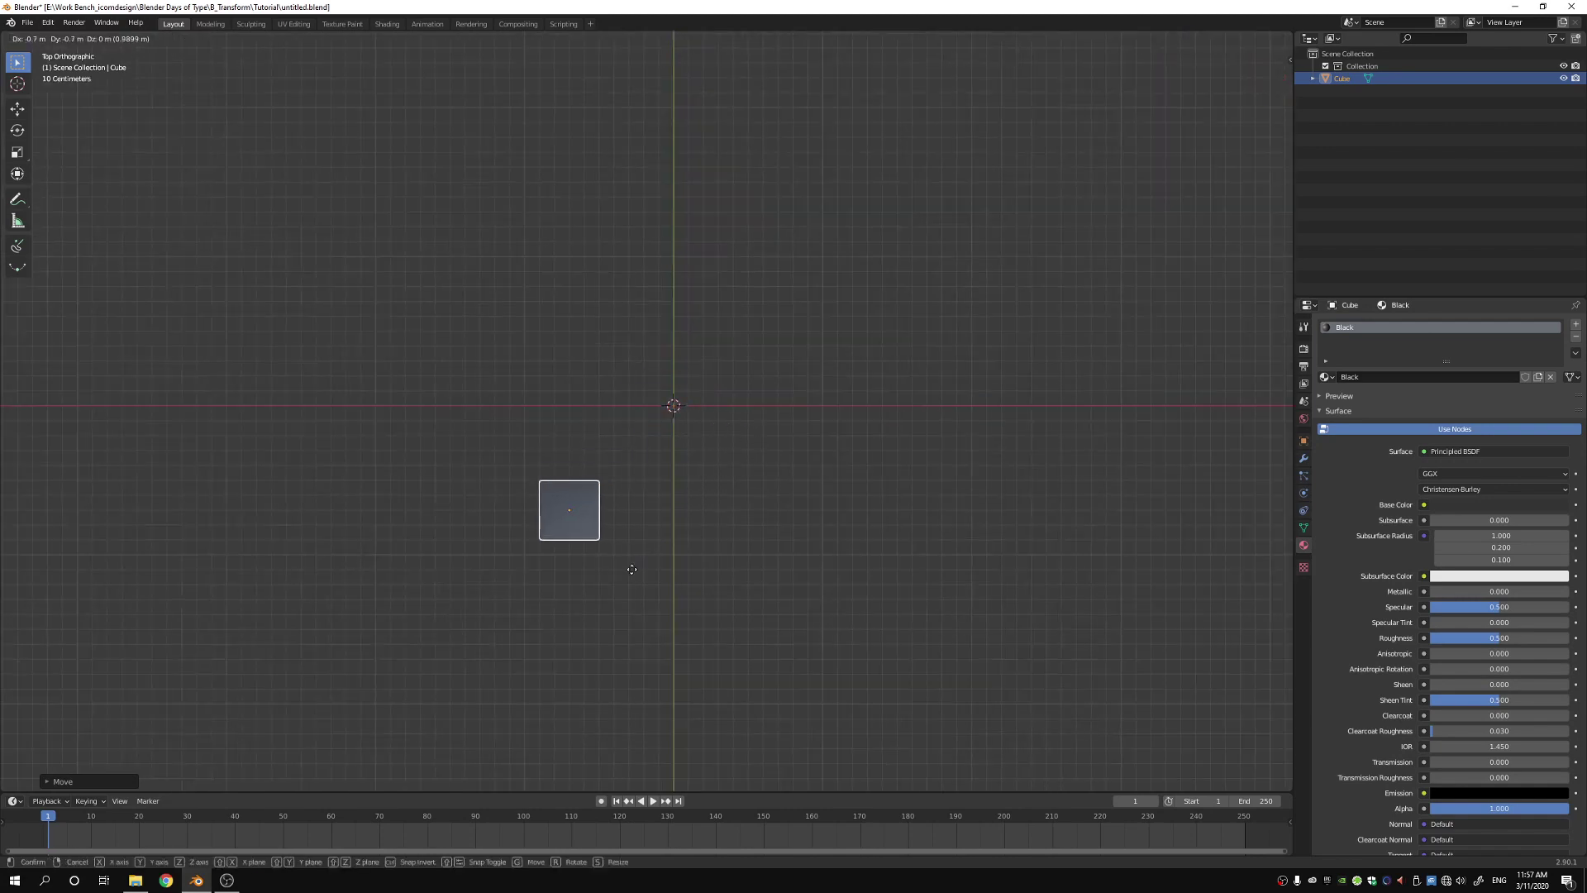
pyautogui.click(627, 583)
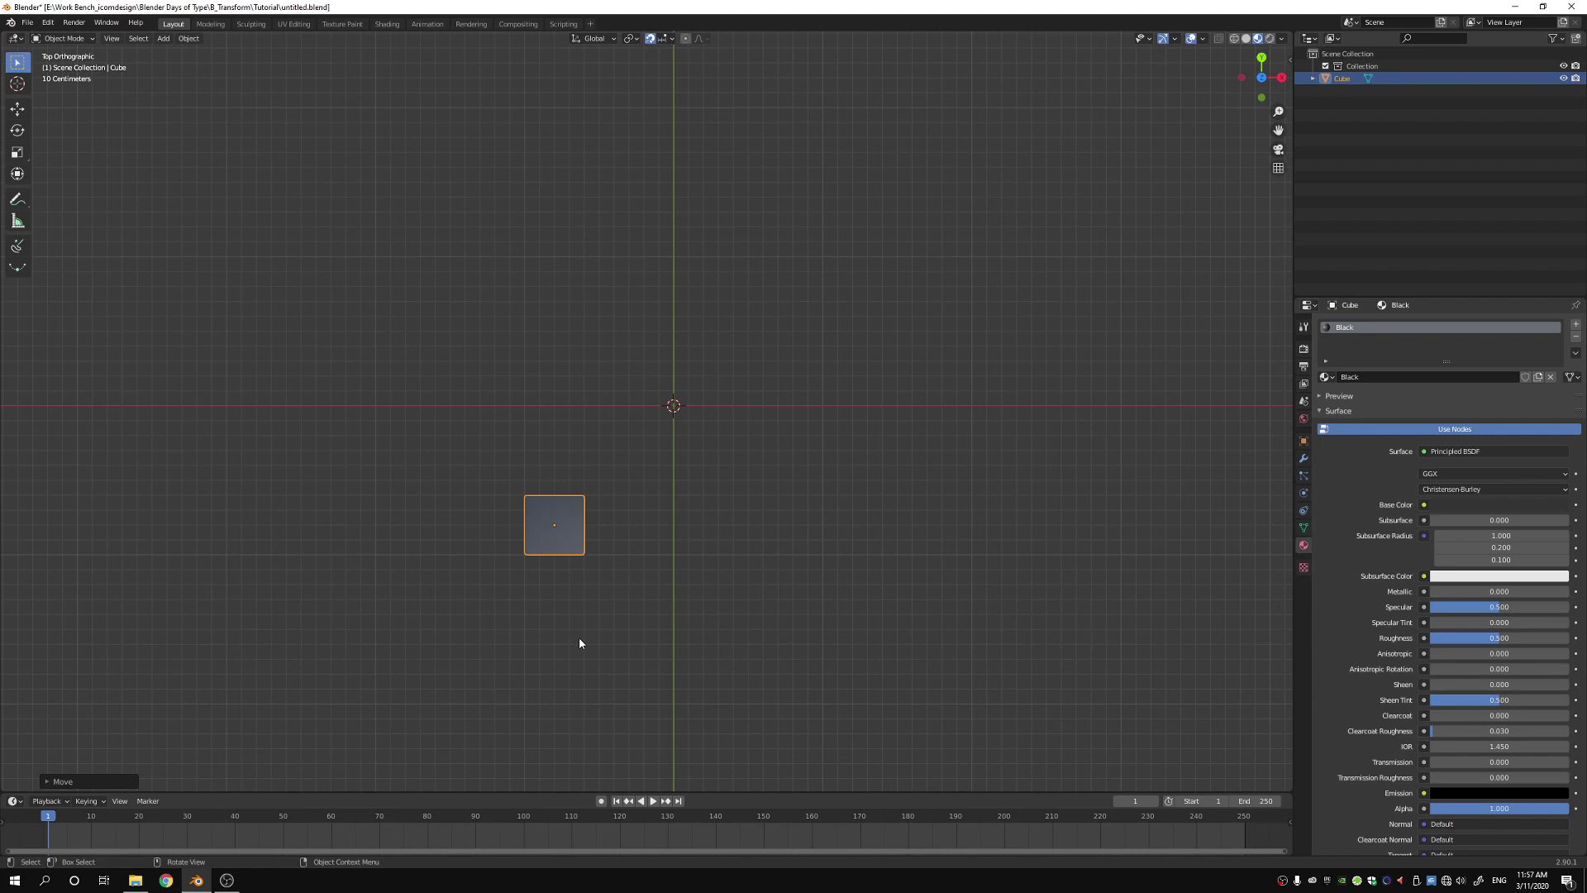
# - Duplicate the cube four times along X at 0.4 m spacing to form a row of five touching cubes
pyautogui.hotkey('shift', 'd')
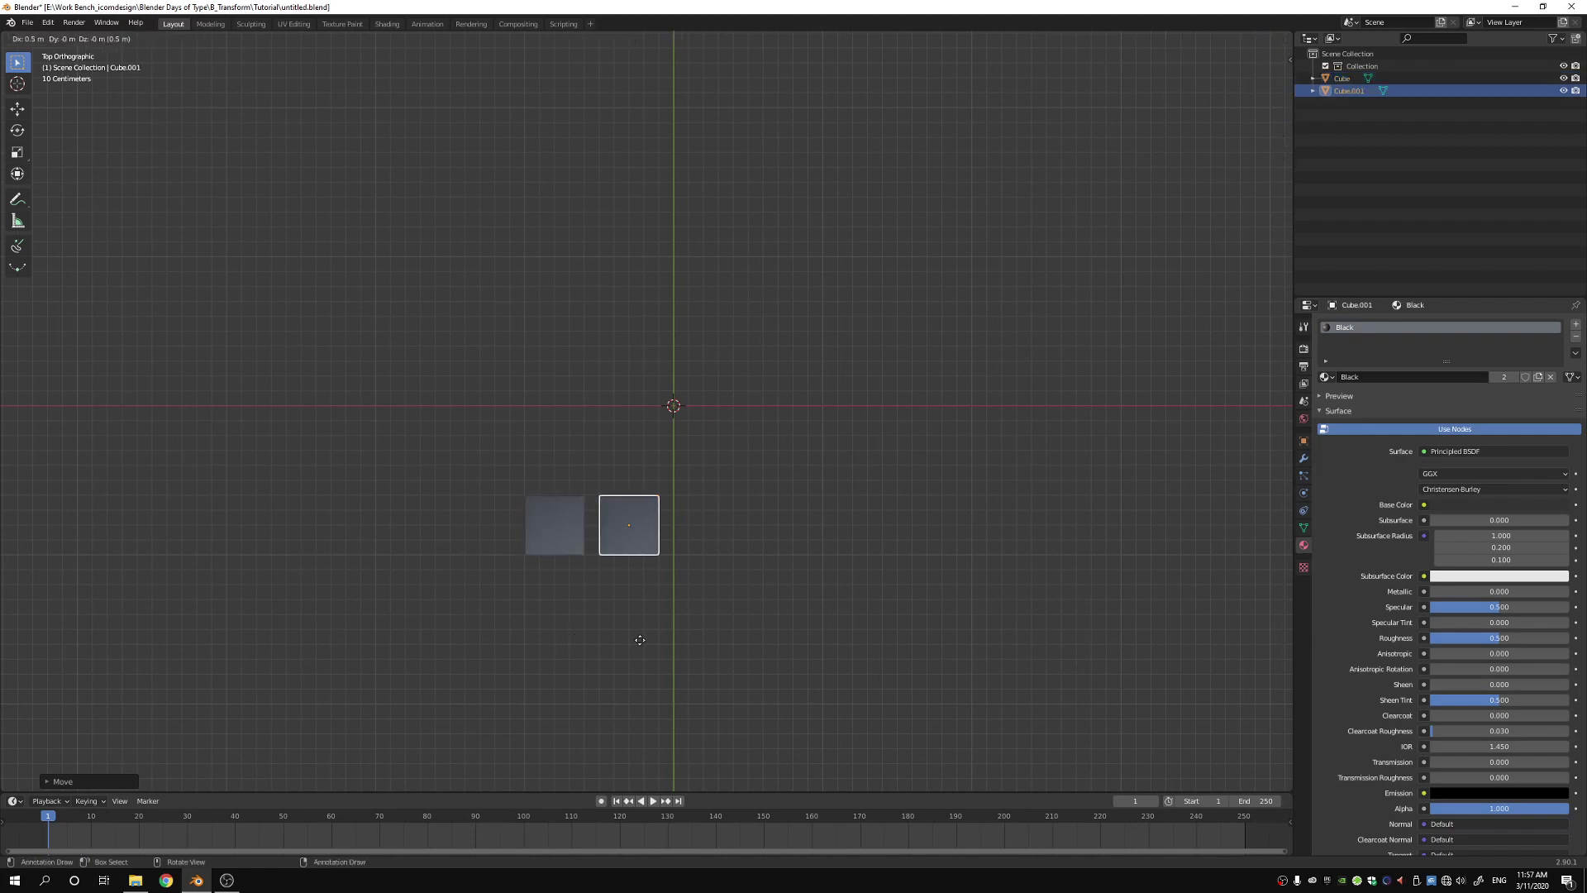
pyautogui.click(631, 640)
pyautogui.hotkey('shift', 'd')
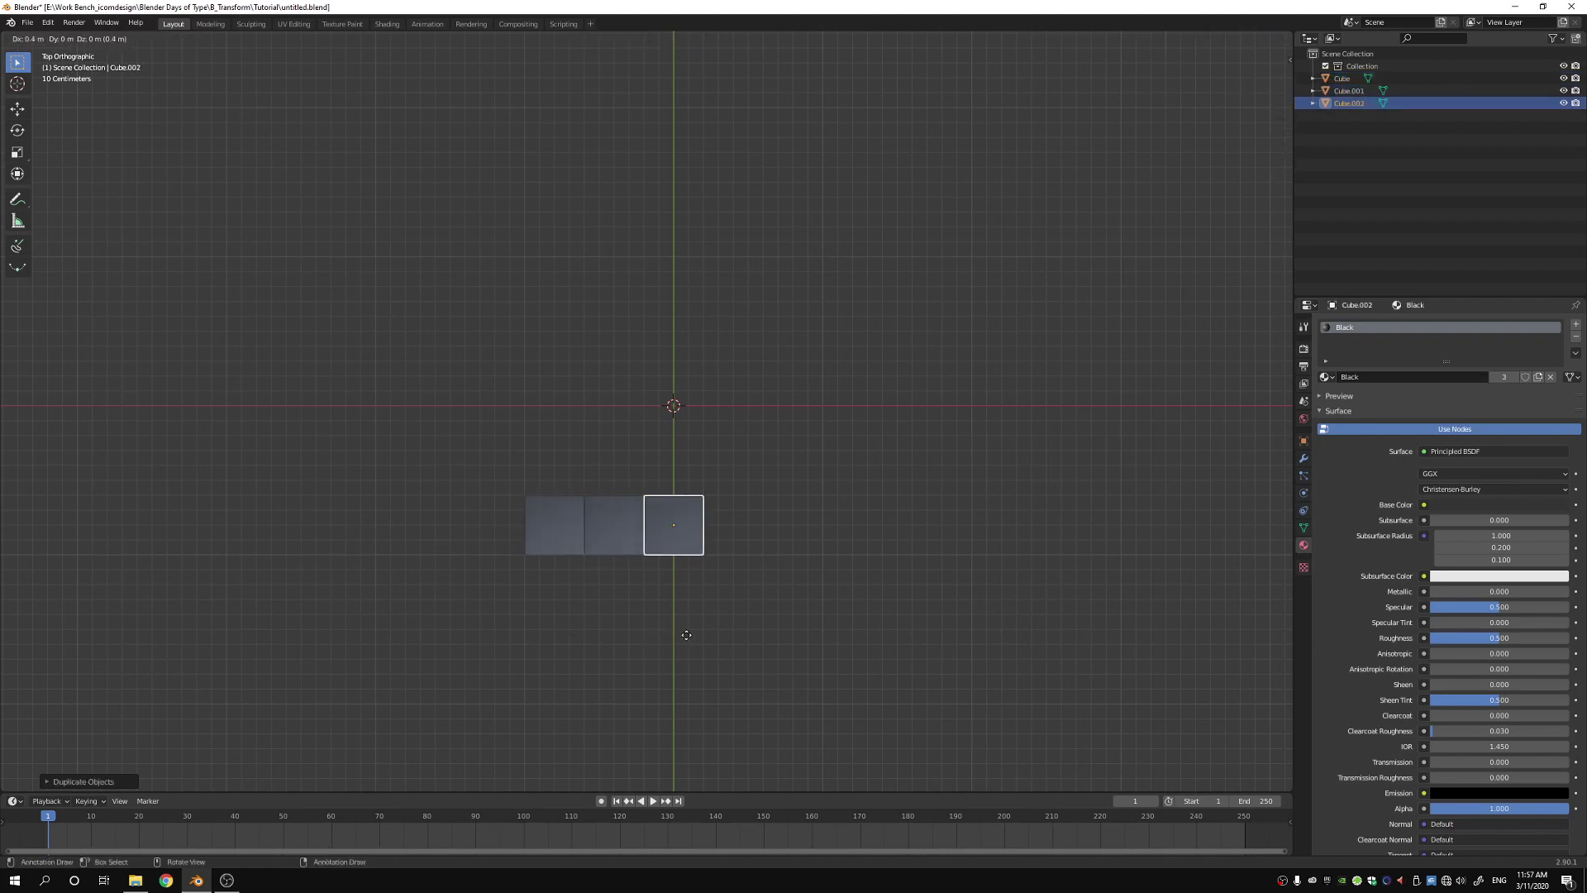
pyautogui.click(687, 639)
pyautogui.hotkey('shift', 'd')
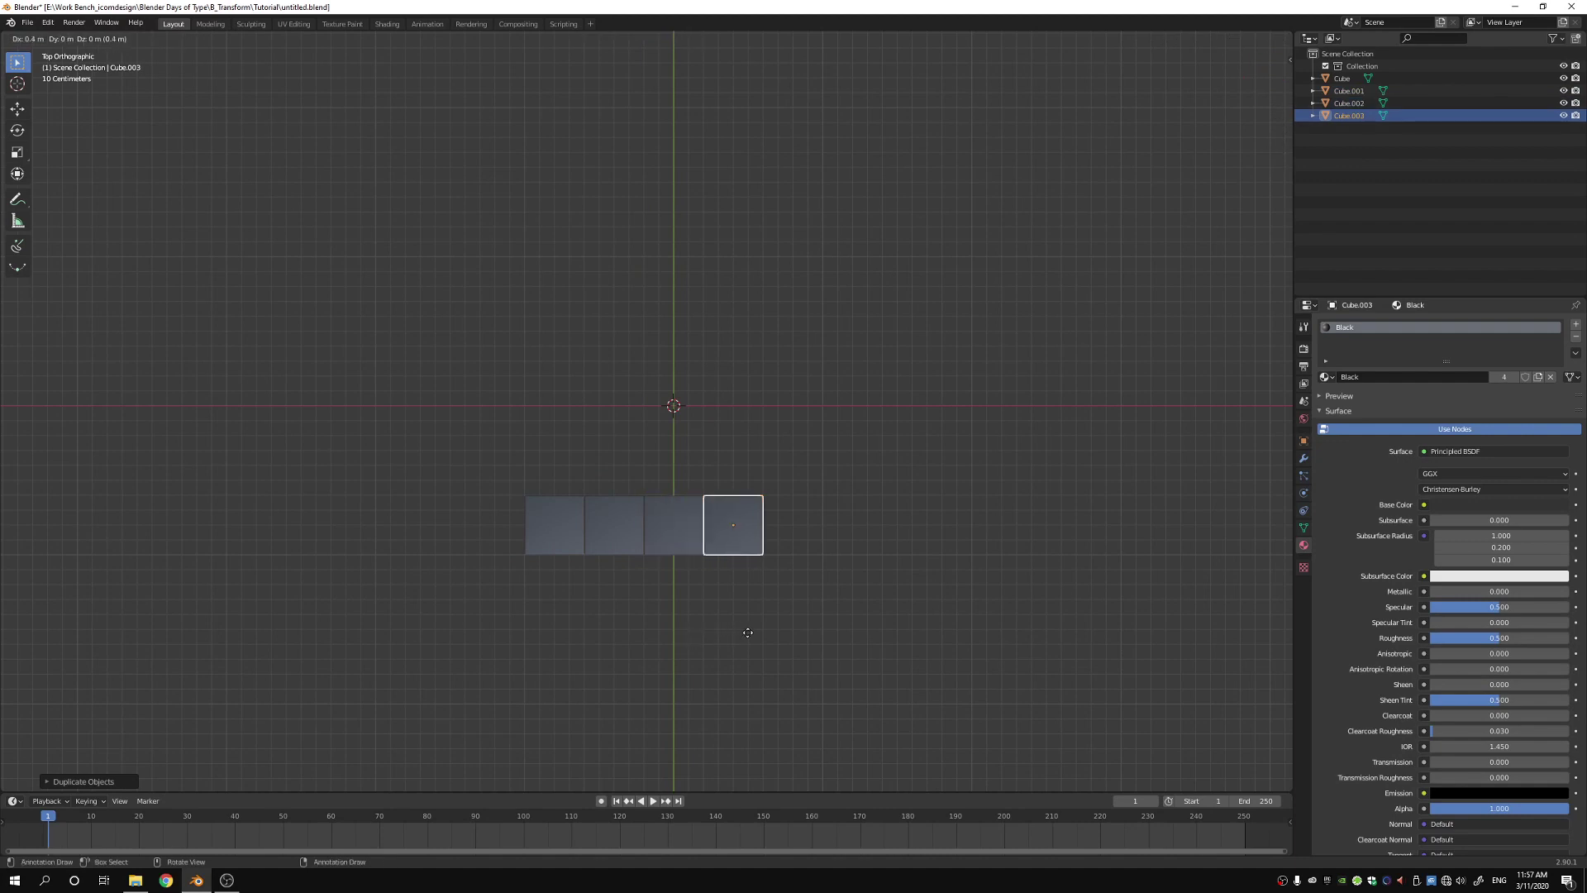
pyautogui.click(747, 638)
pyautogui.hotkey('shift', 'd')
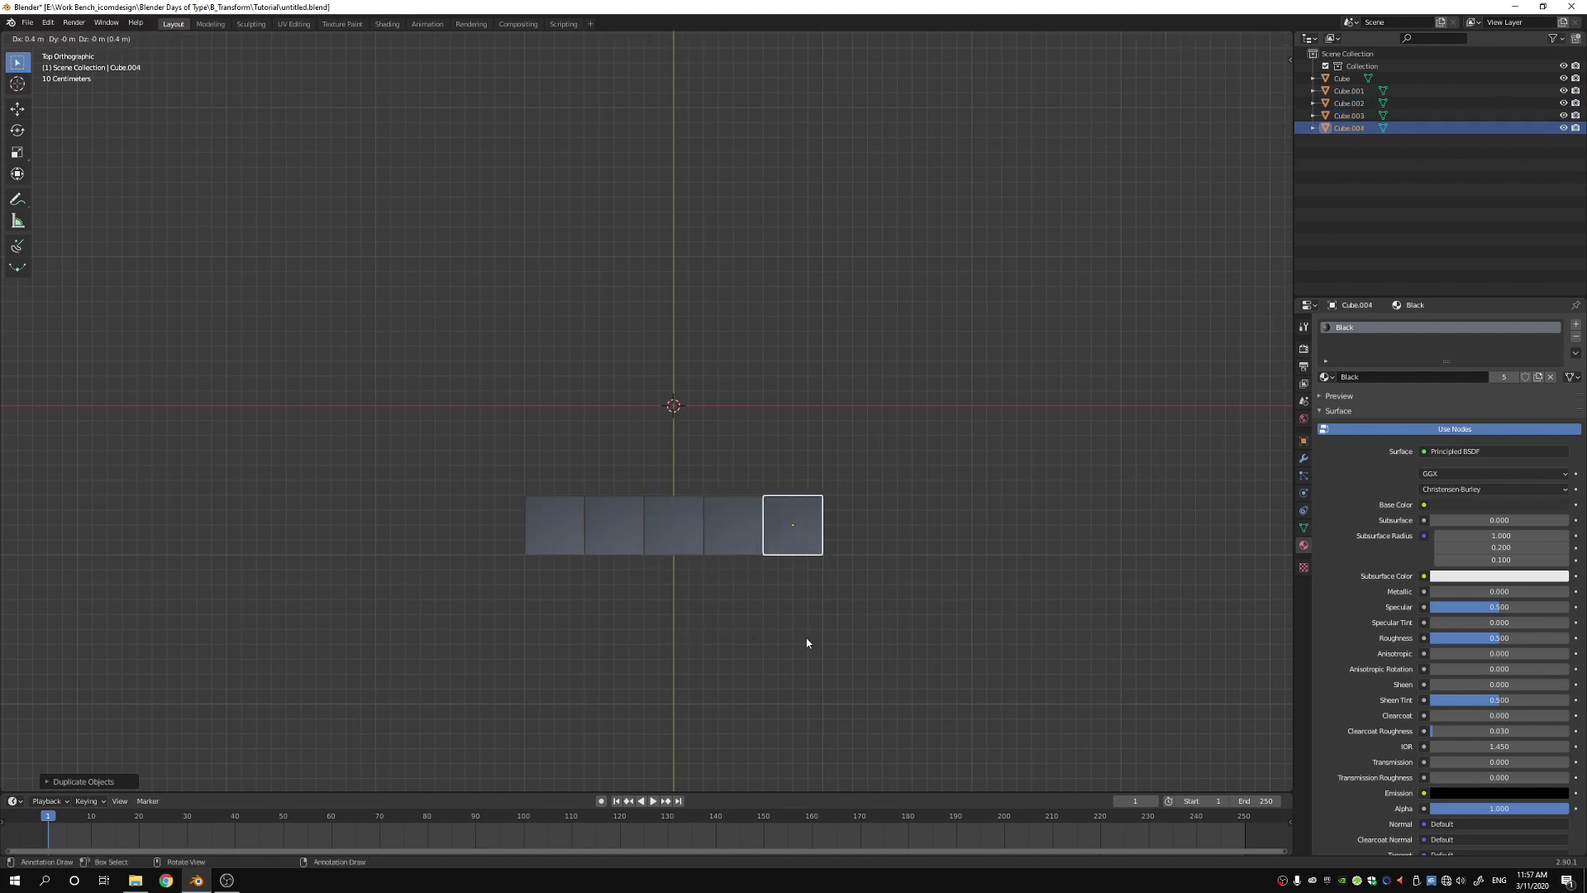
pyautogui.click(808, 640)
# - Duplicate the row of five cubes four times along Y, edge to edge, to form a five-by-five layer
pyautogui.moveTo(503, 435); pyautogui.dragTo(846, 516)
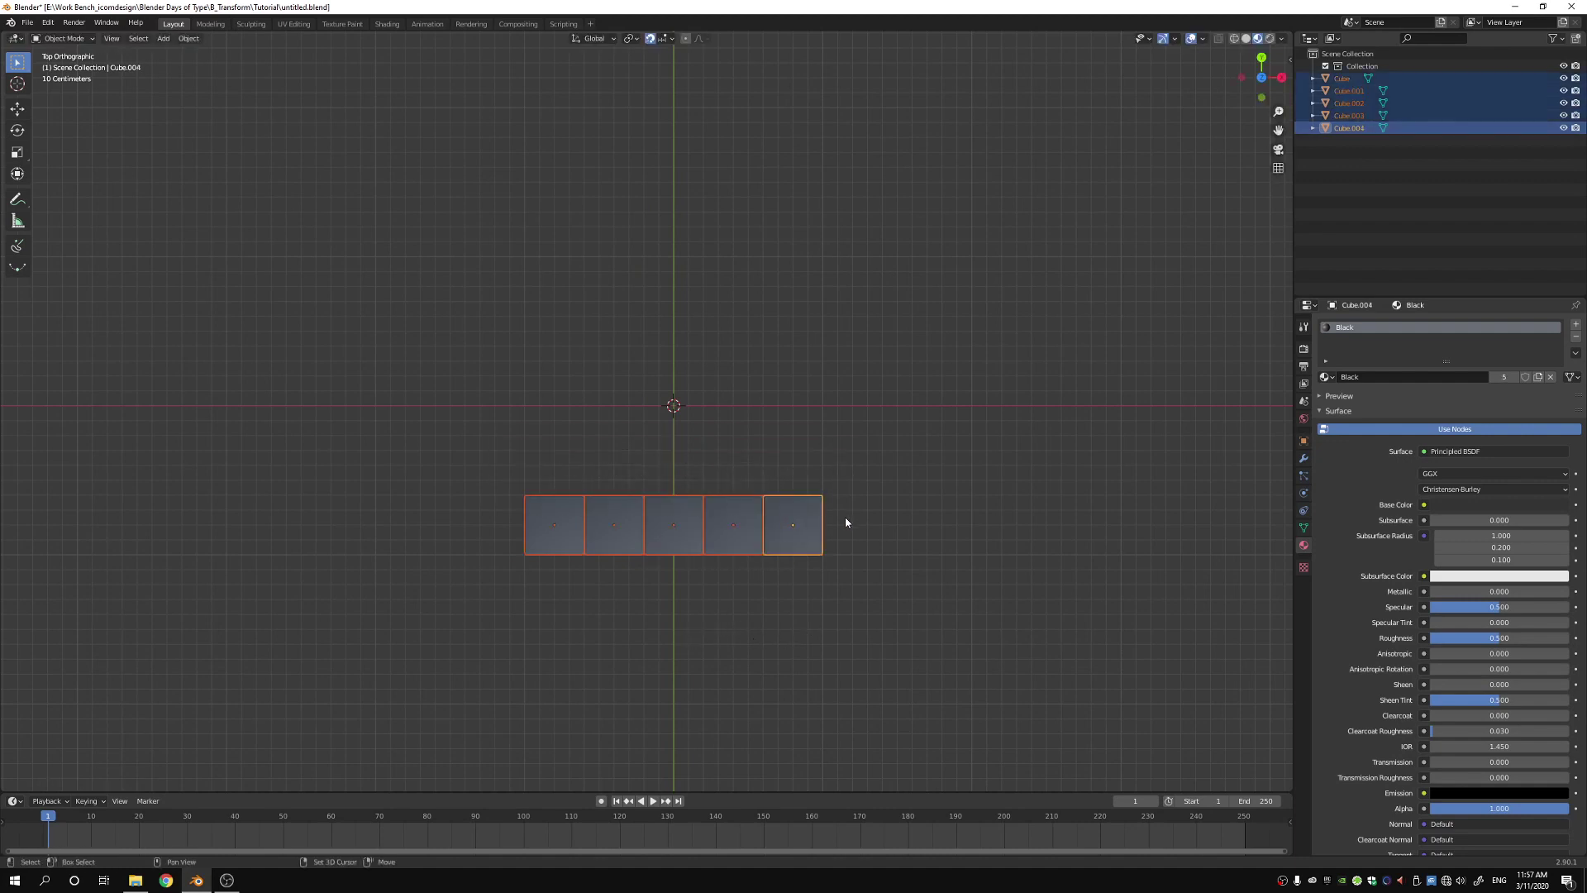
pyautogui.hotkey('shift', 'd')
pyautogui.click(843, 464)
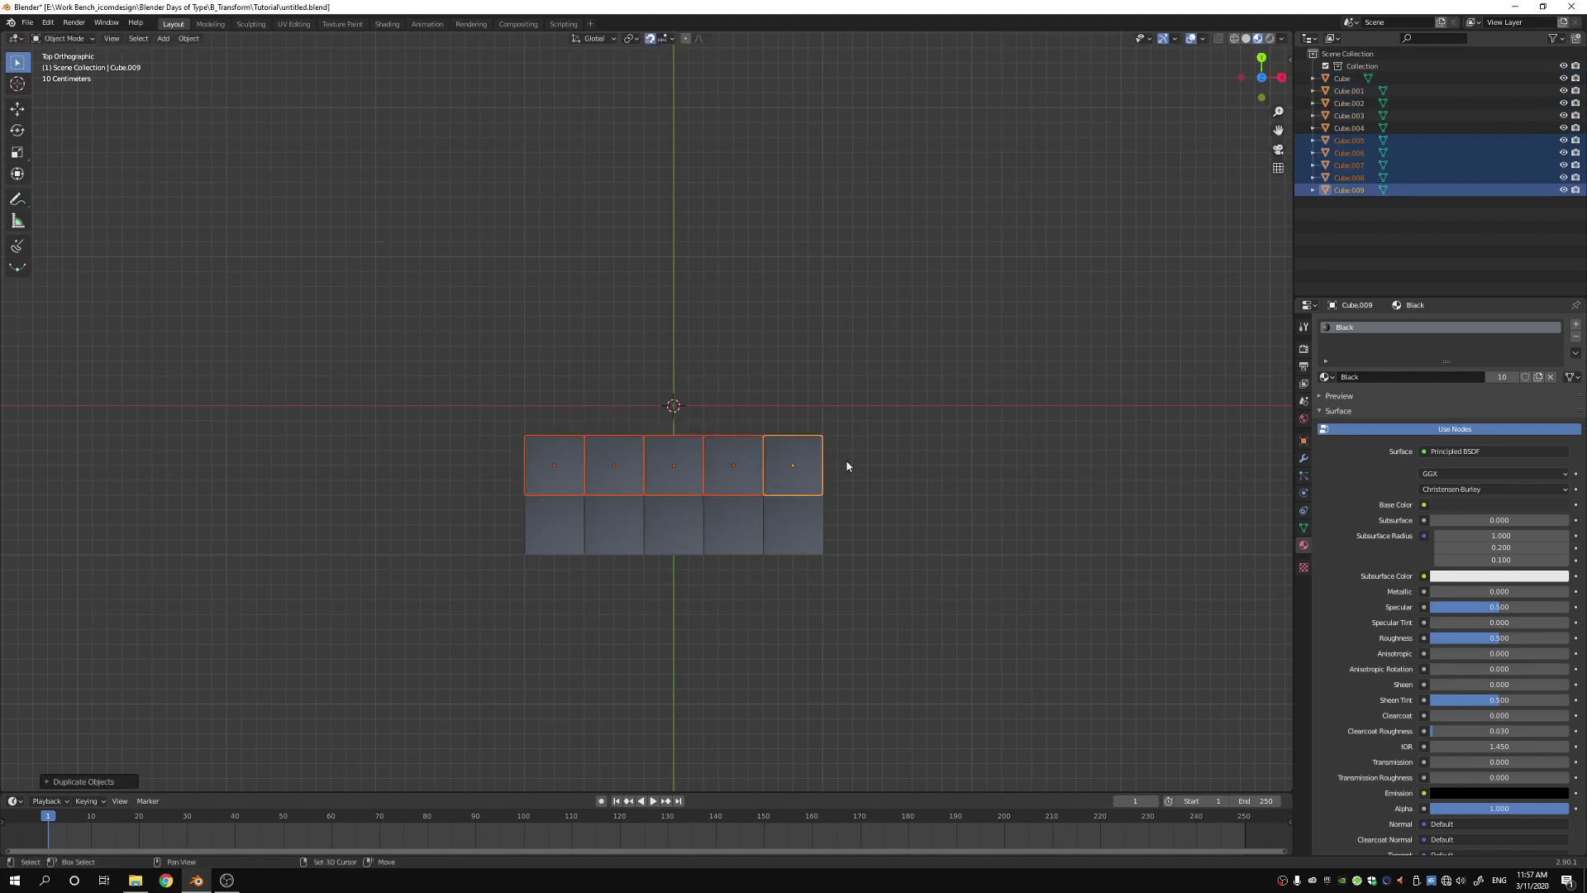
pyautogui.hotkey('shift', 'd')
pyautogui.click(850, 405)
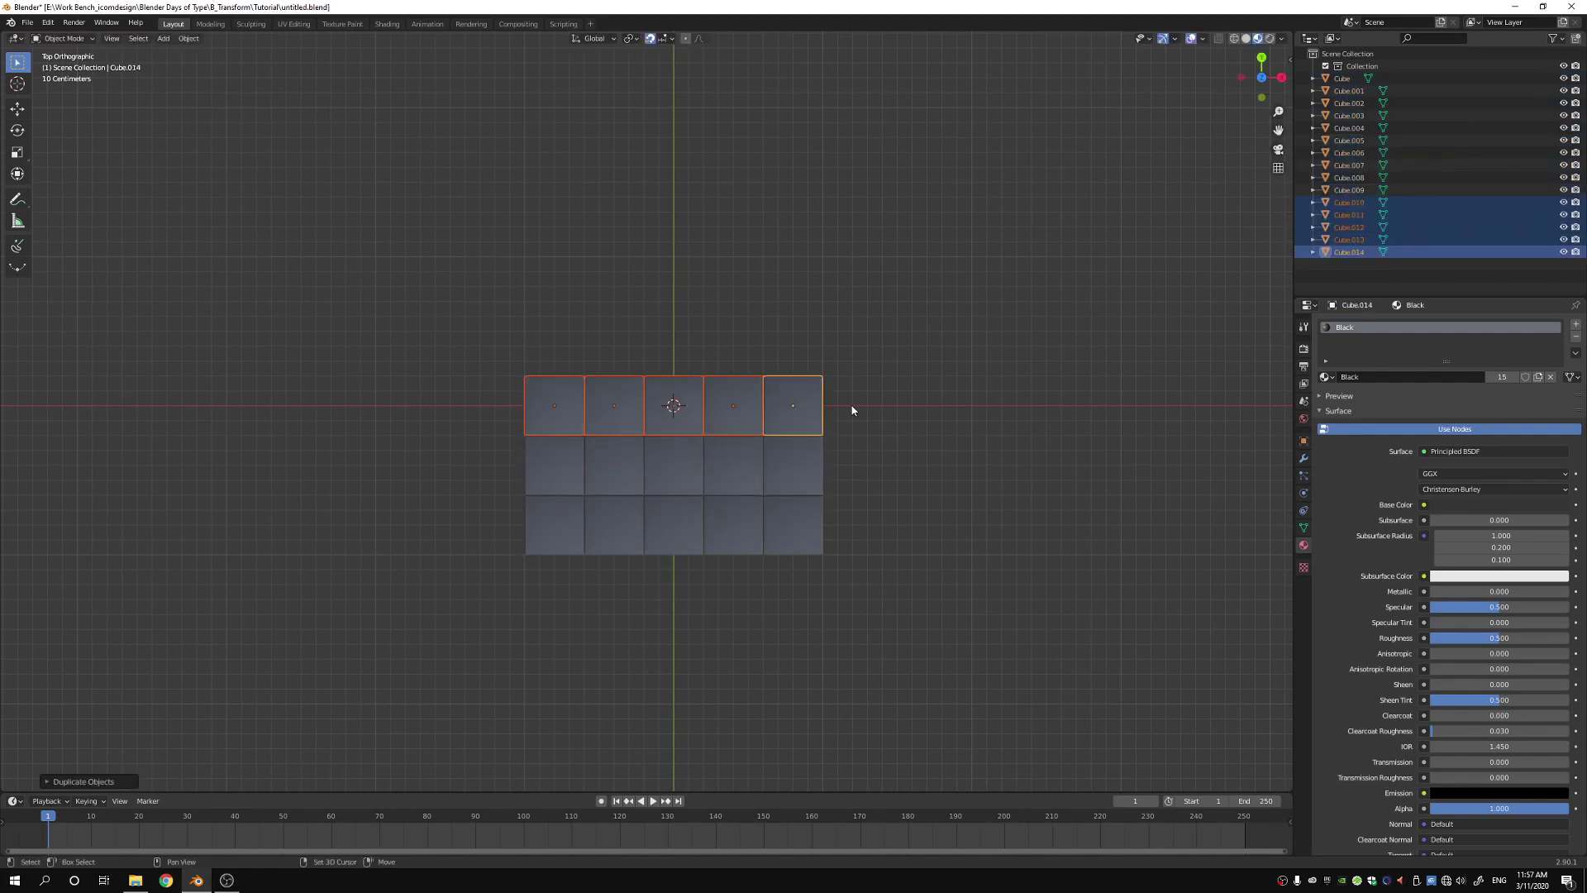
pyautogui.hotkey('shift', 'd')
pyautogui.click(842, 344)
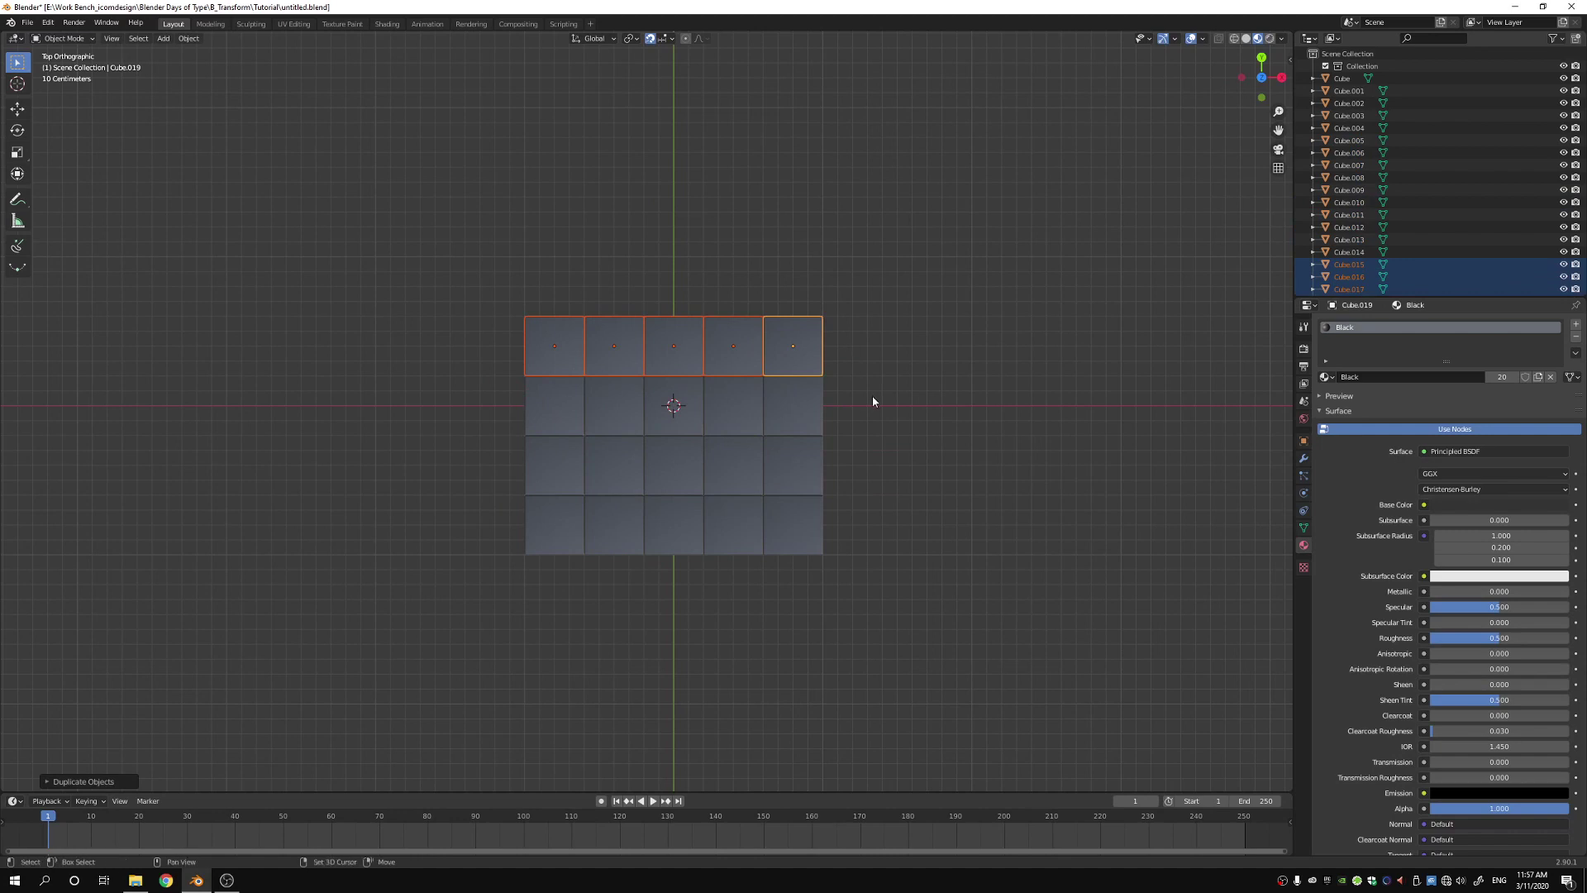
pyautogui.hotkey('shift', 'd')
pyautogui.click(872, 330)
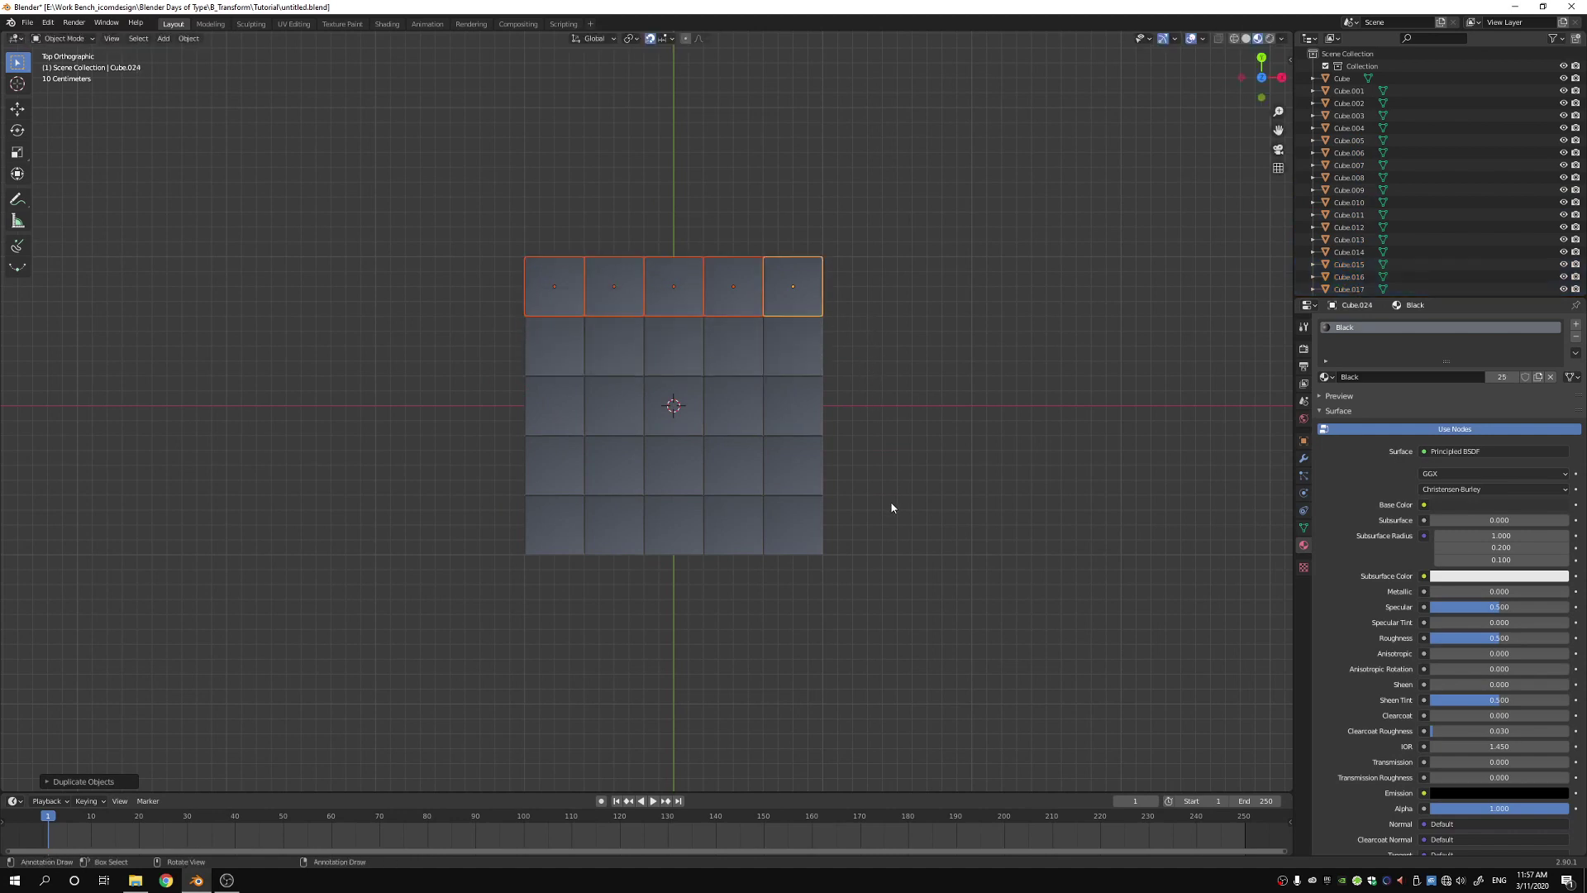
# - Duplicate the five-by-five layer four times upward in the front view, stacking the copies face to face into a five-layer cube block
pyautogui.press('KP_1')
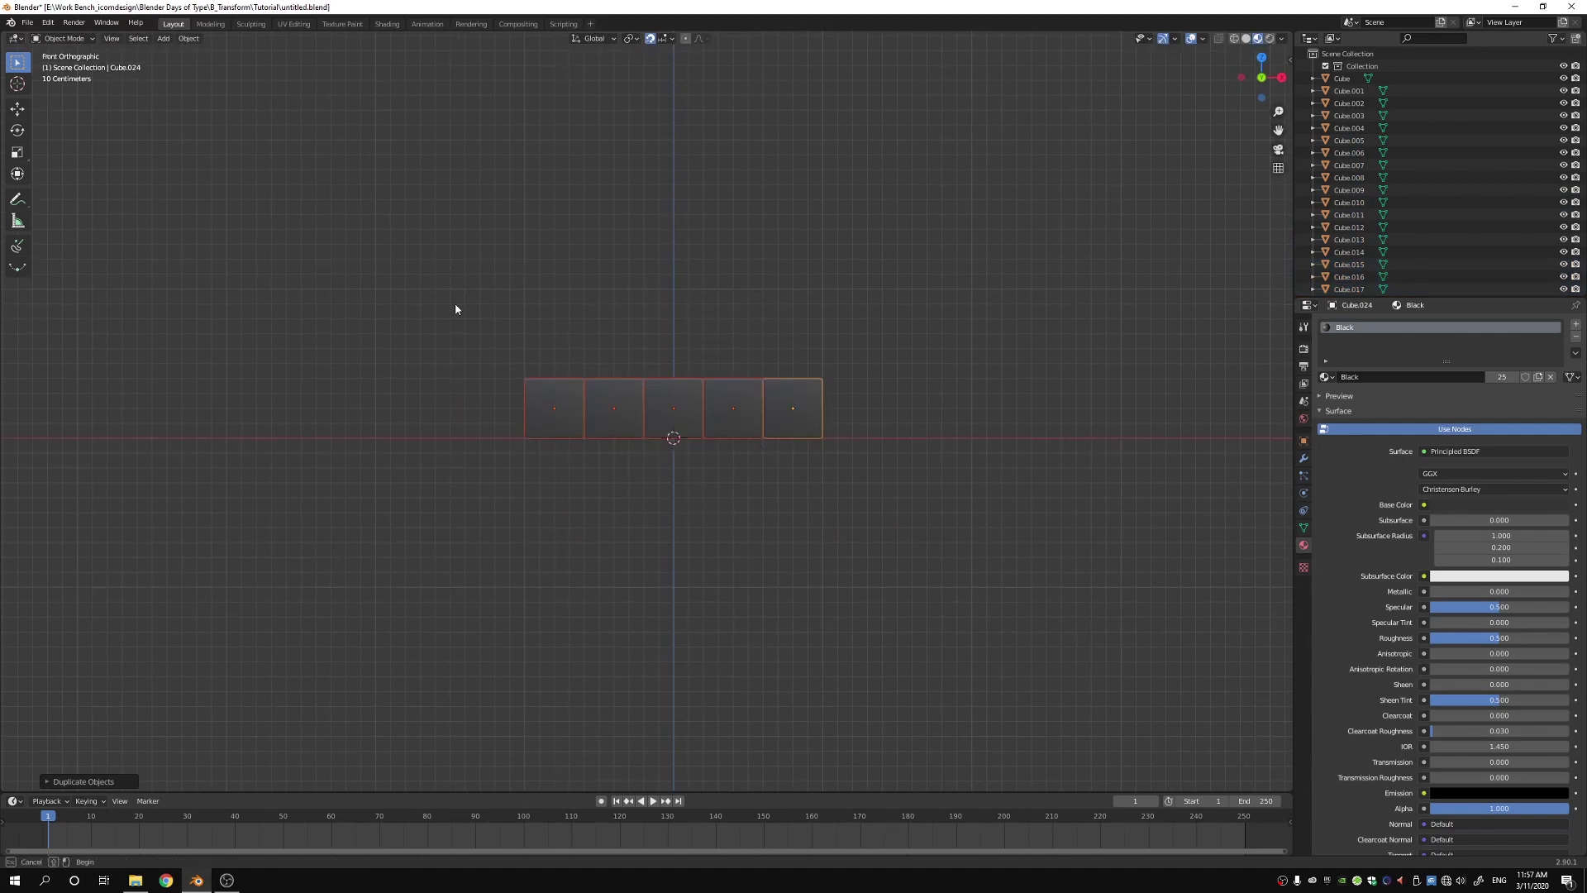
pyautogui.moveTo(454, 306); pyautogui.dragTo(961, 419)
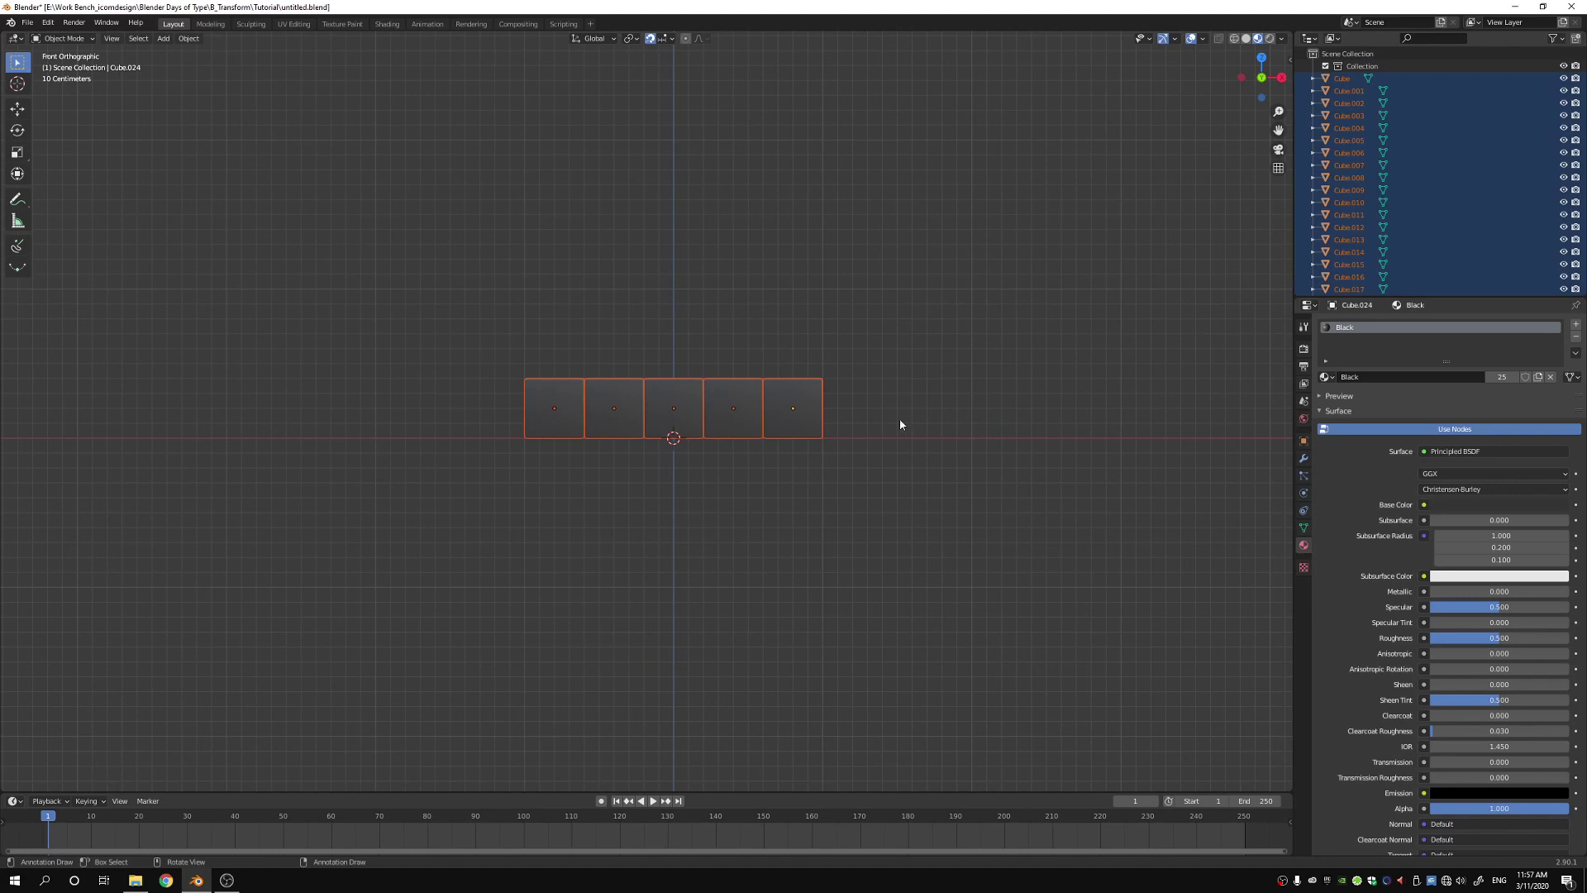
pyautogui.hotkey('shift', 'd')
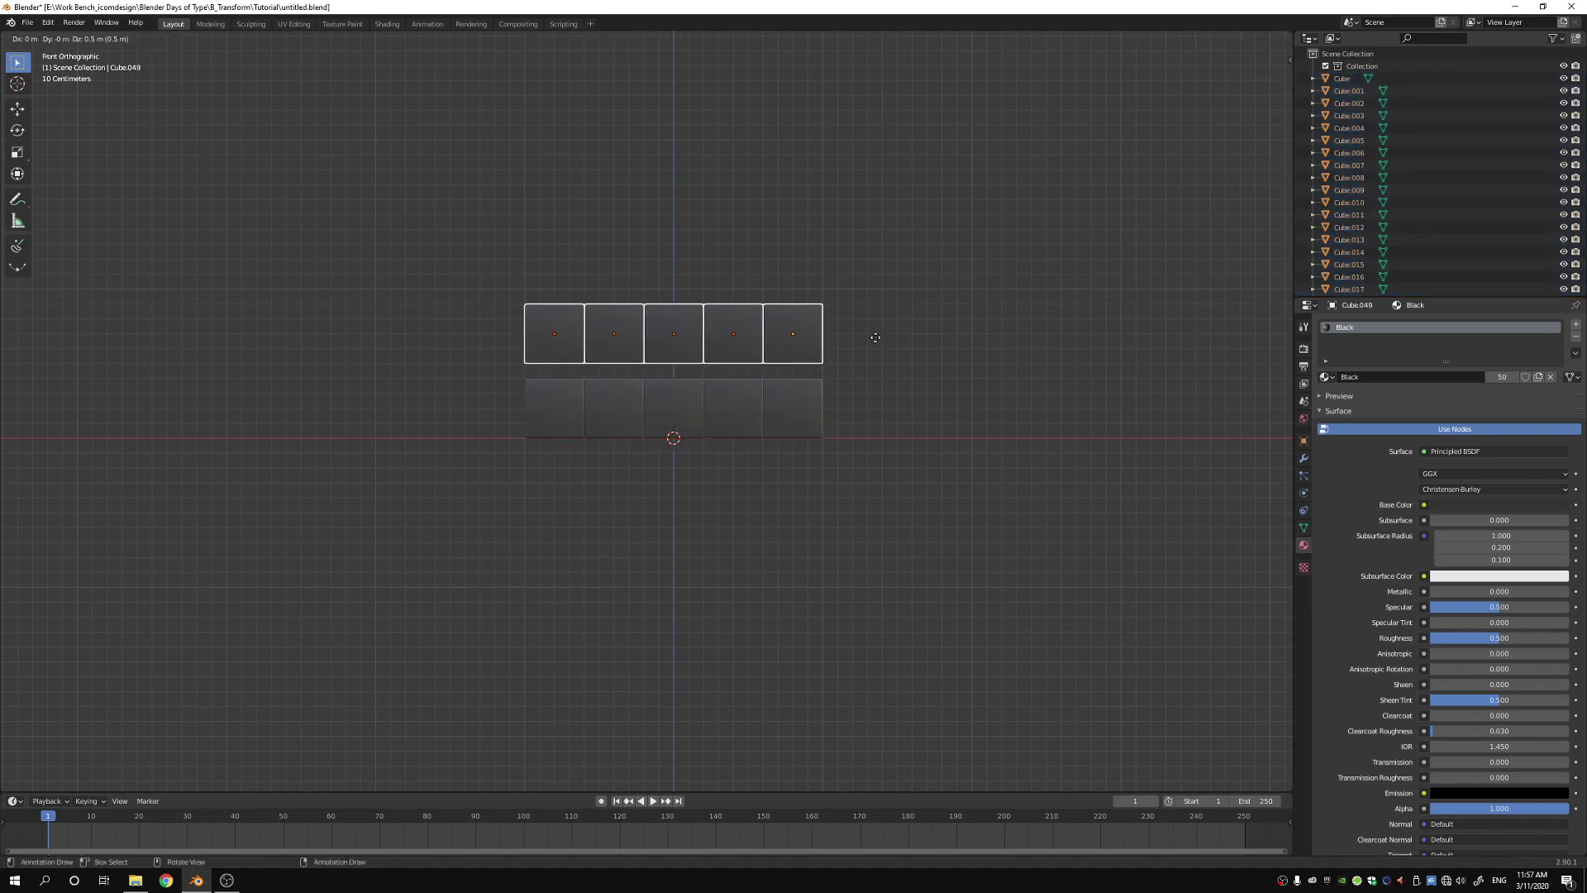
pyautogui.click(876, 349)
pyautogui.keyDown('shift'); pyautogui.moveTo(879, 354); pyautogui.dragTo(875, 439, button='middle'); pyautogui.keyUp('shift')
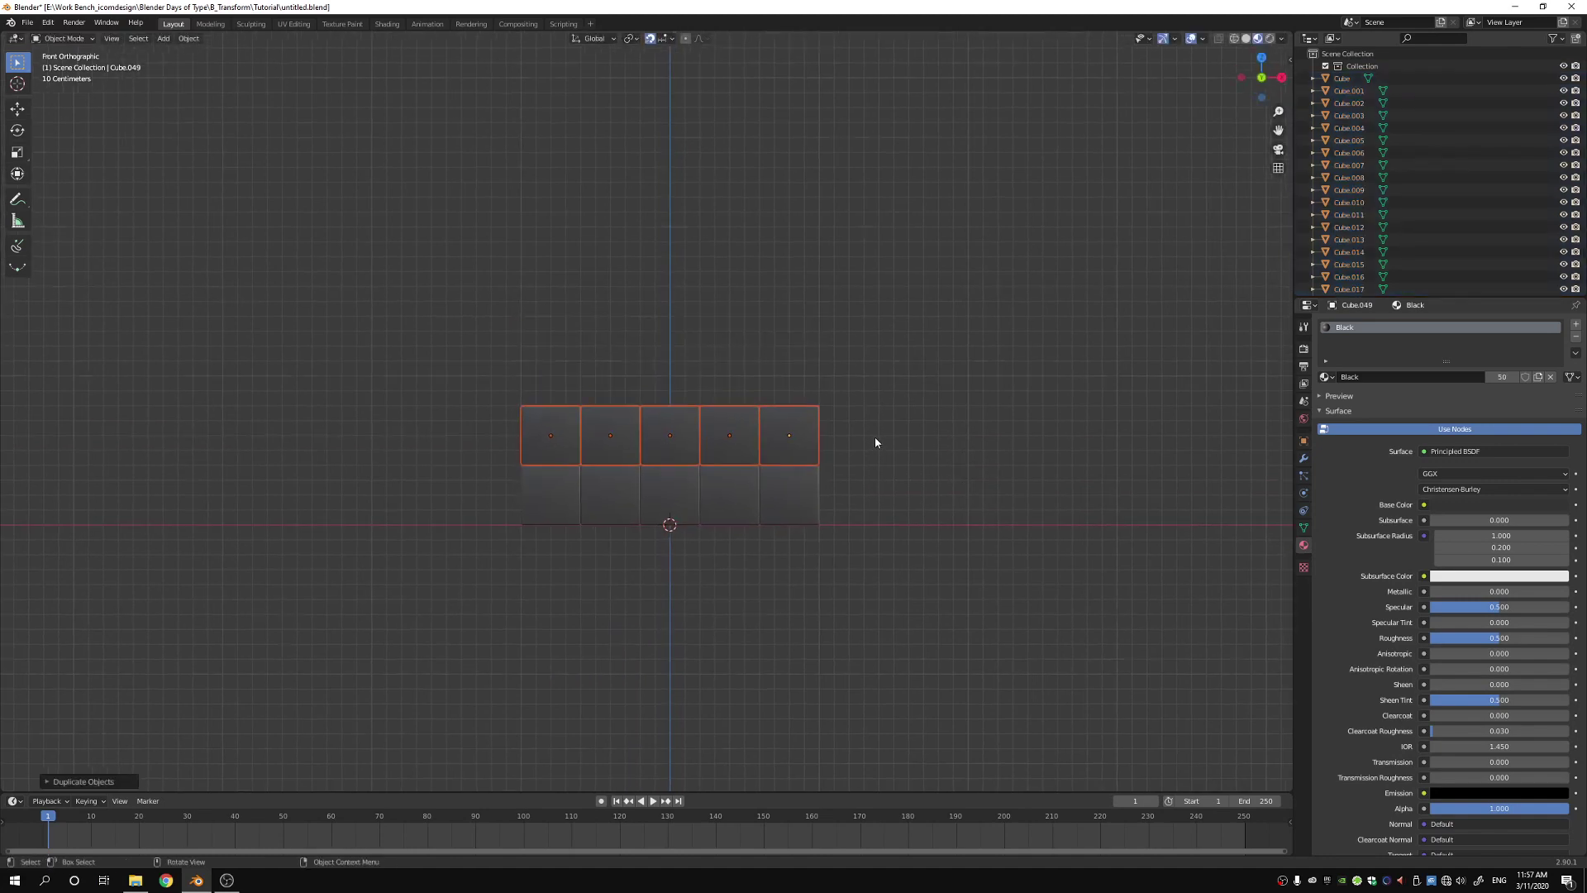
pyautogui.hotkey('shift', 'd')
pyautogui.click(877, 372)
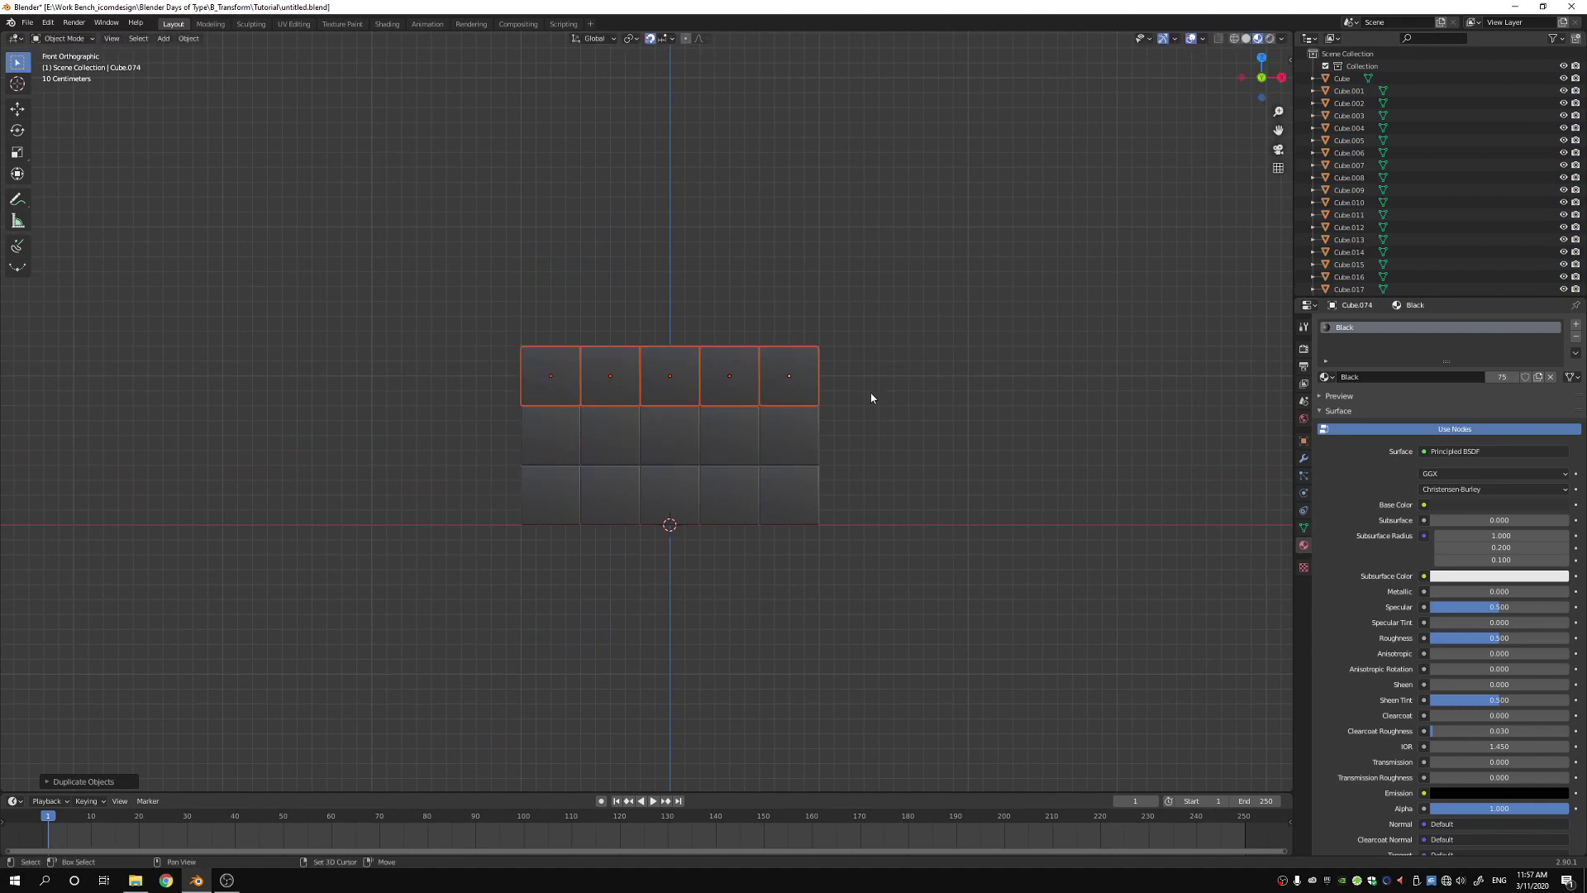
pyautogui.hotkey('shift', 'd')
pyautogui.click(878, 338)
pyautogui.hotkey('shift', 'd')
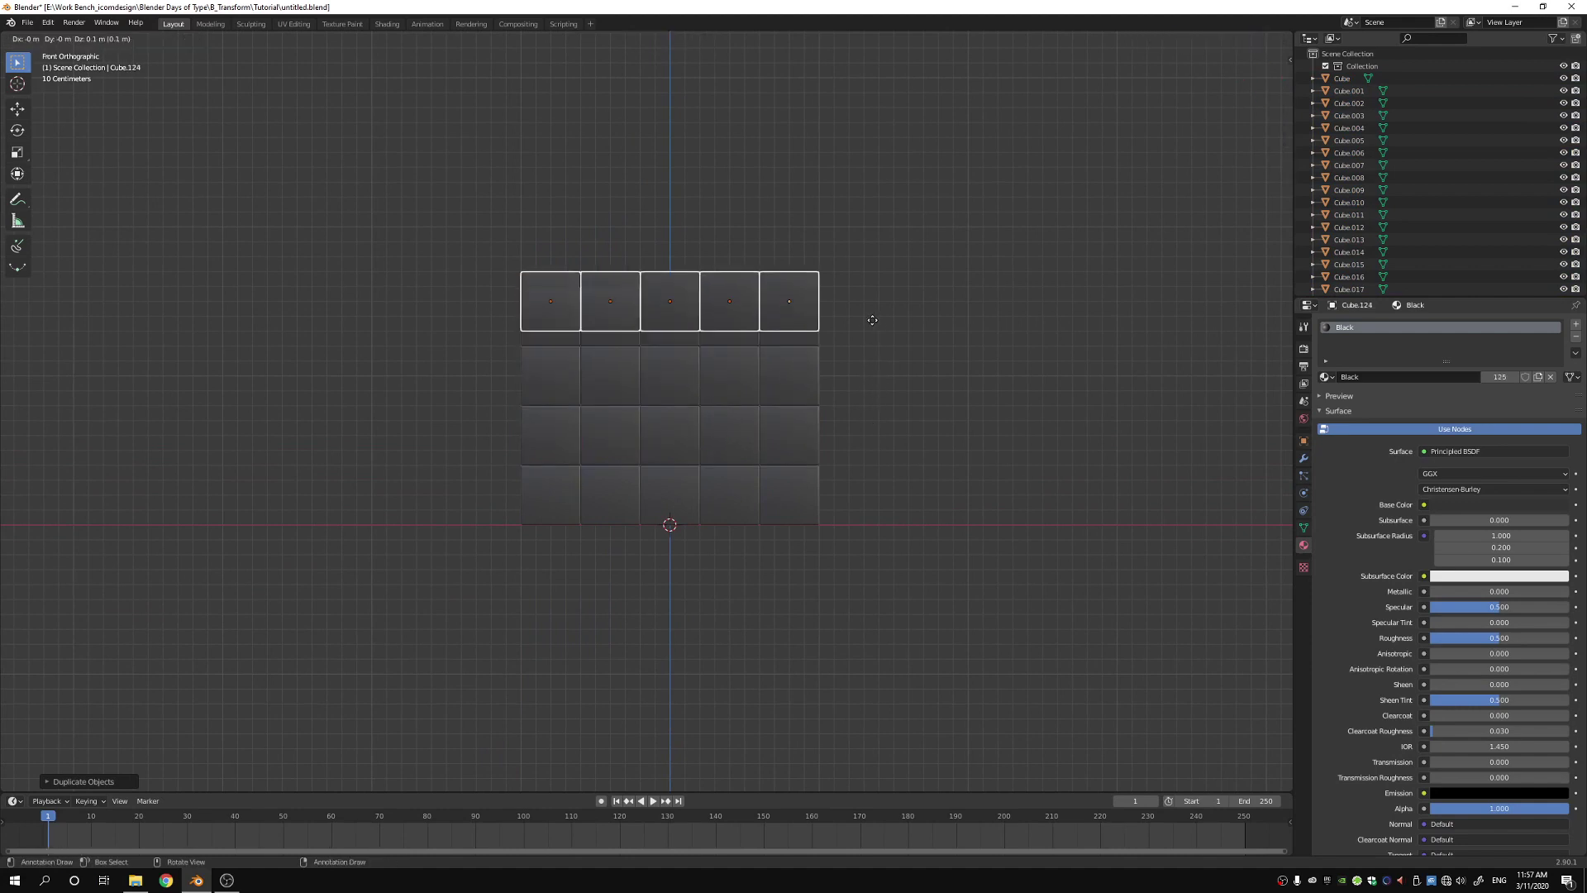
pyautogui.click(881, 310)
pyautogui.moveTo(881, 310); pyautogui.dragTo(924, 357, button='middle')
pyautogui.scroll(-3, 924, 357)
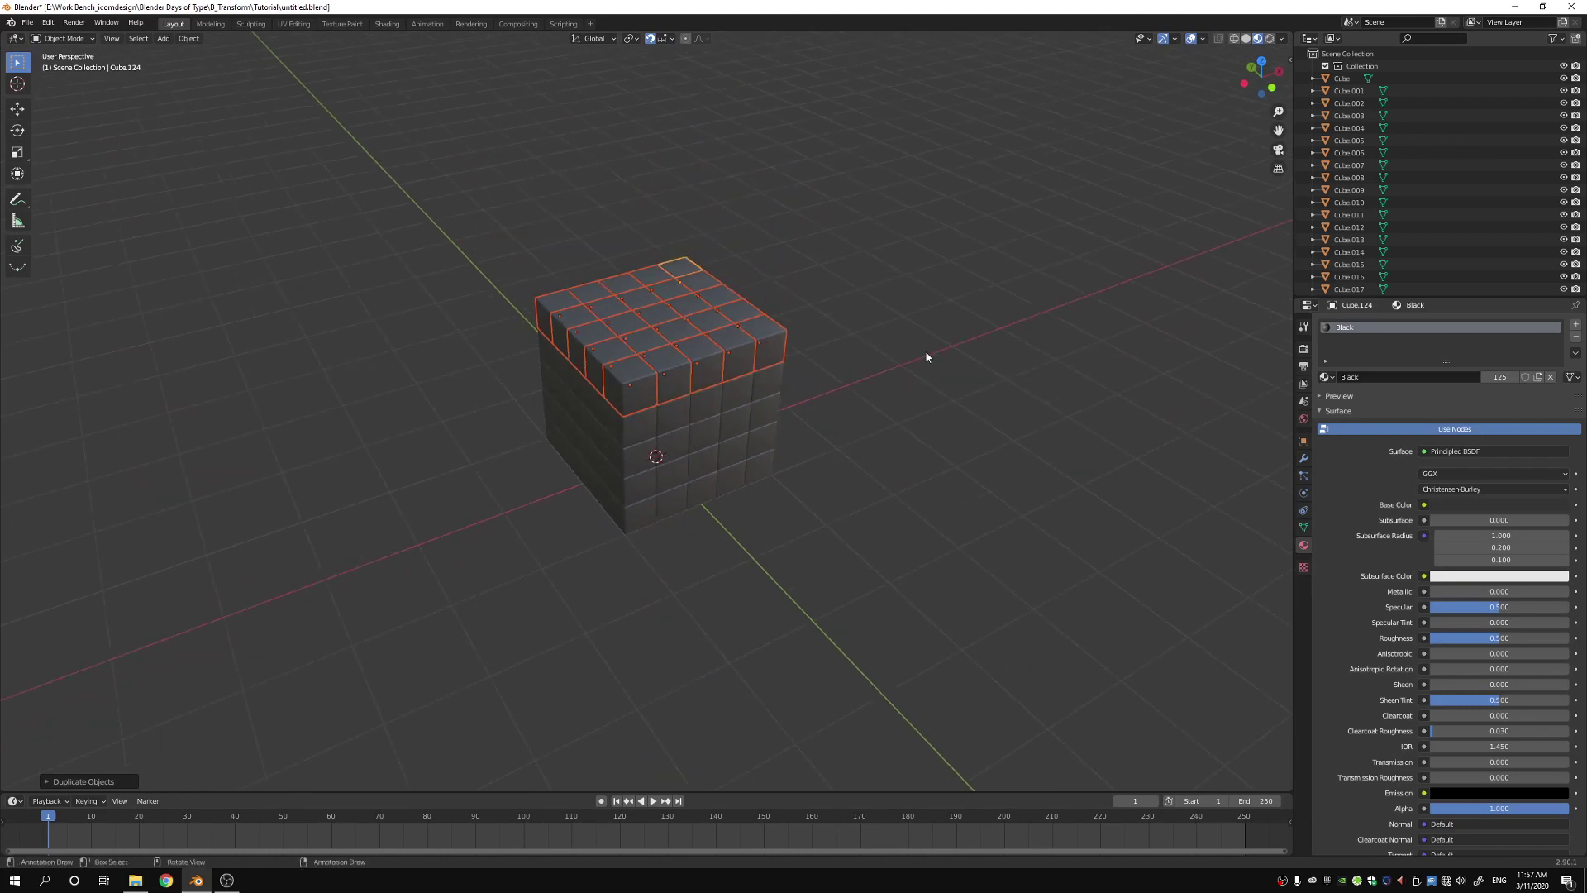
pyautogui.scroll(1, 921, 357)
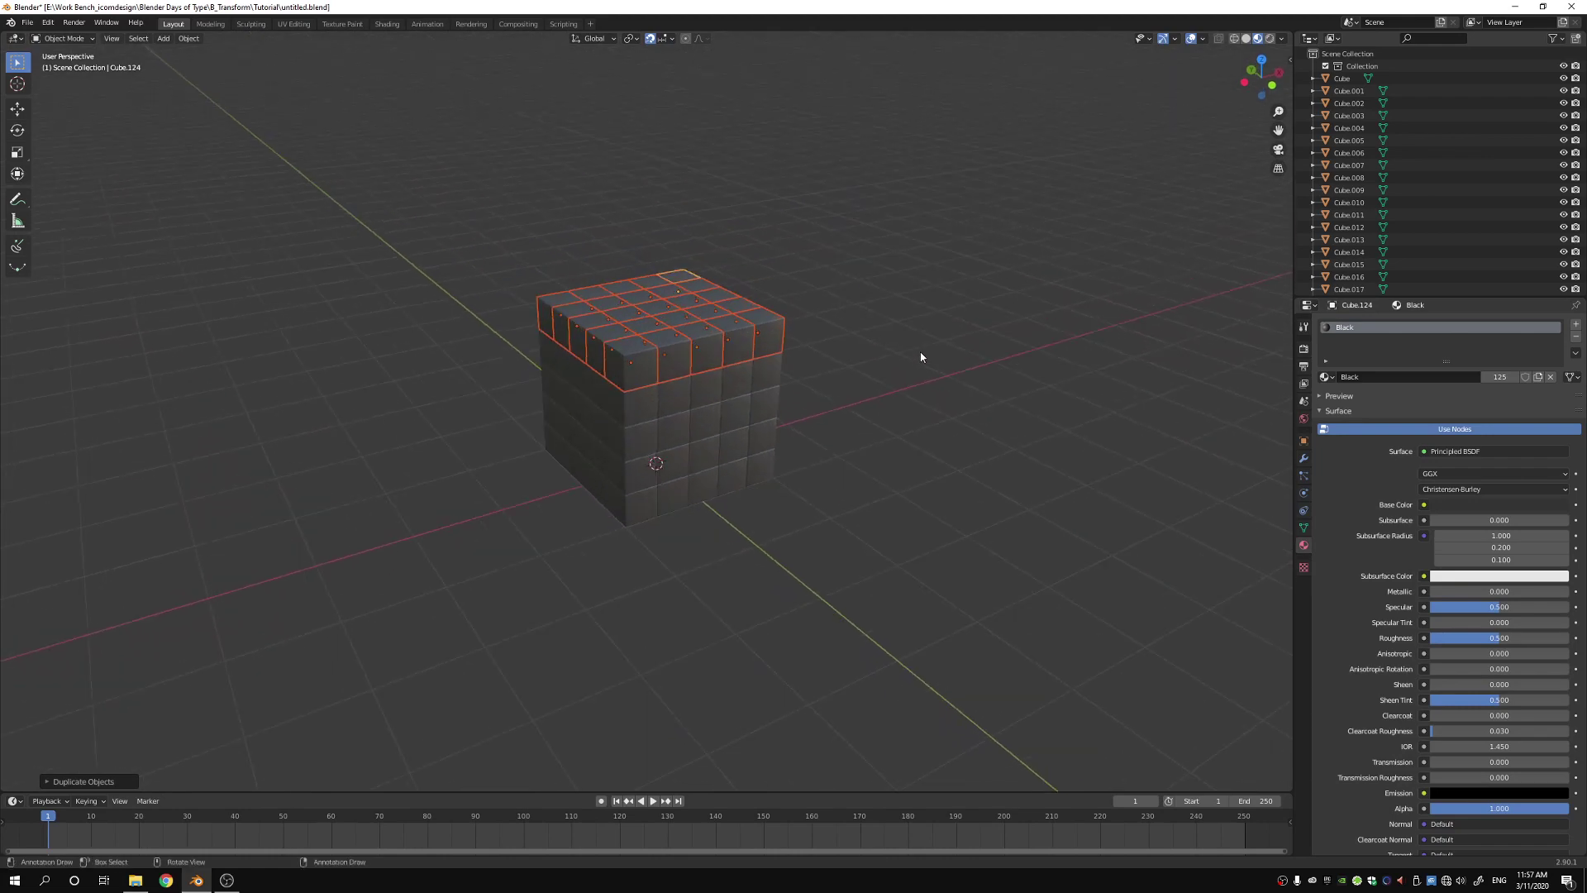
pyautogui.click(832, 496)
pyautogui.moveTo(835, 496); pyautogui.dragTo(923, 498, button='middle')
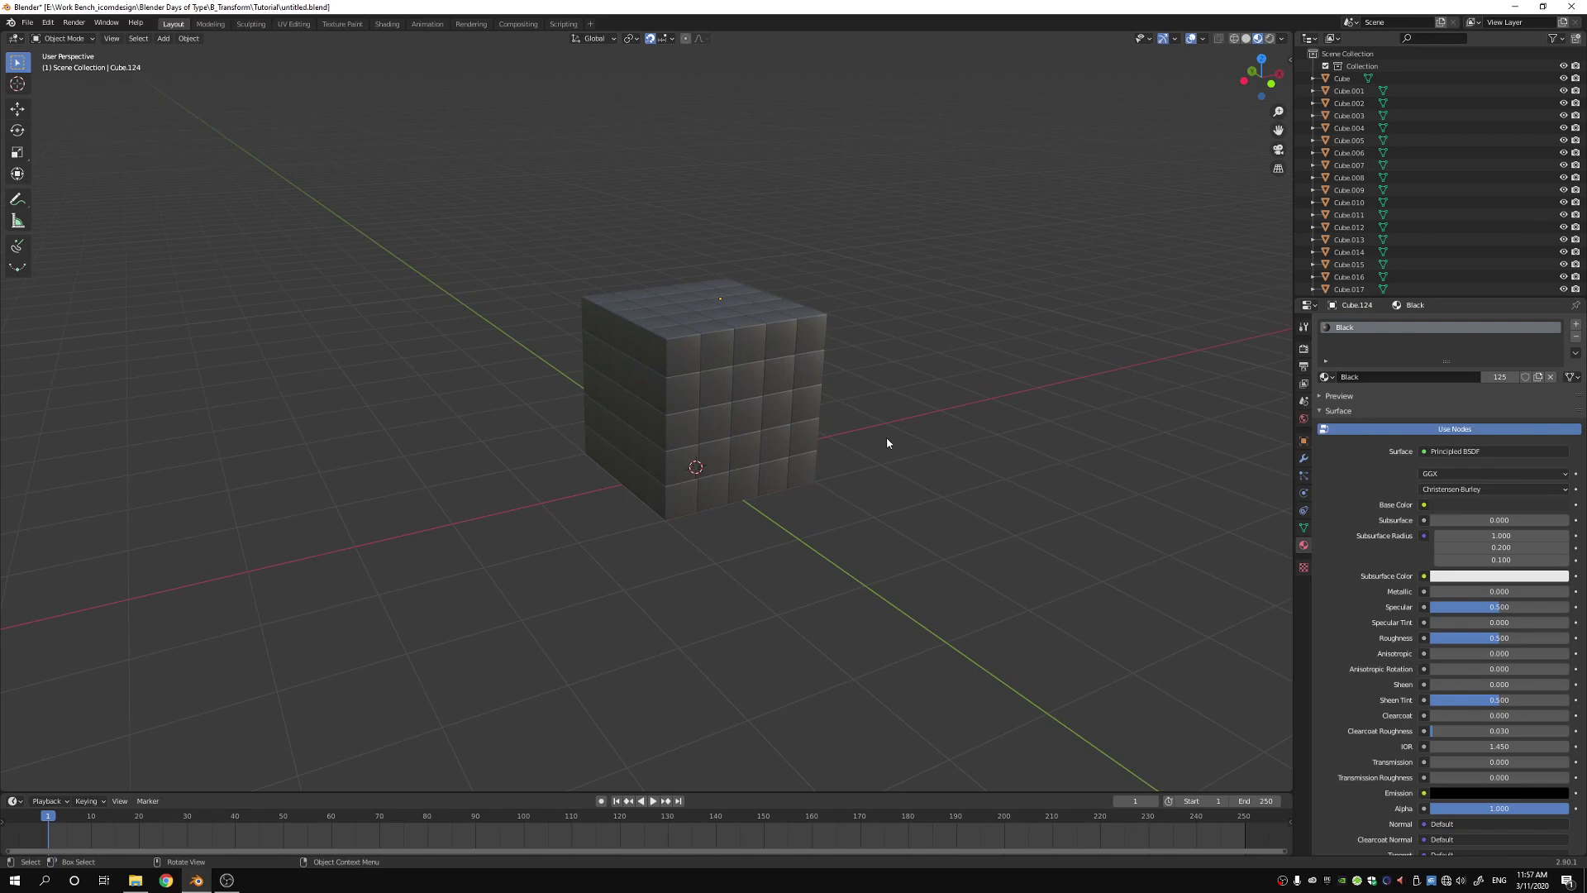
# - Rename the default collection as START
pyautogui.click(1364, 67)
pyautogui.doubleClick(1364, 66)
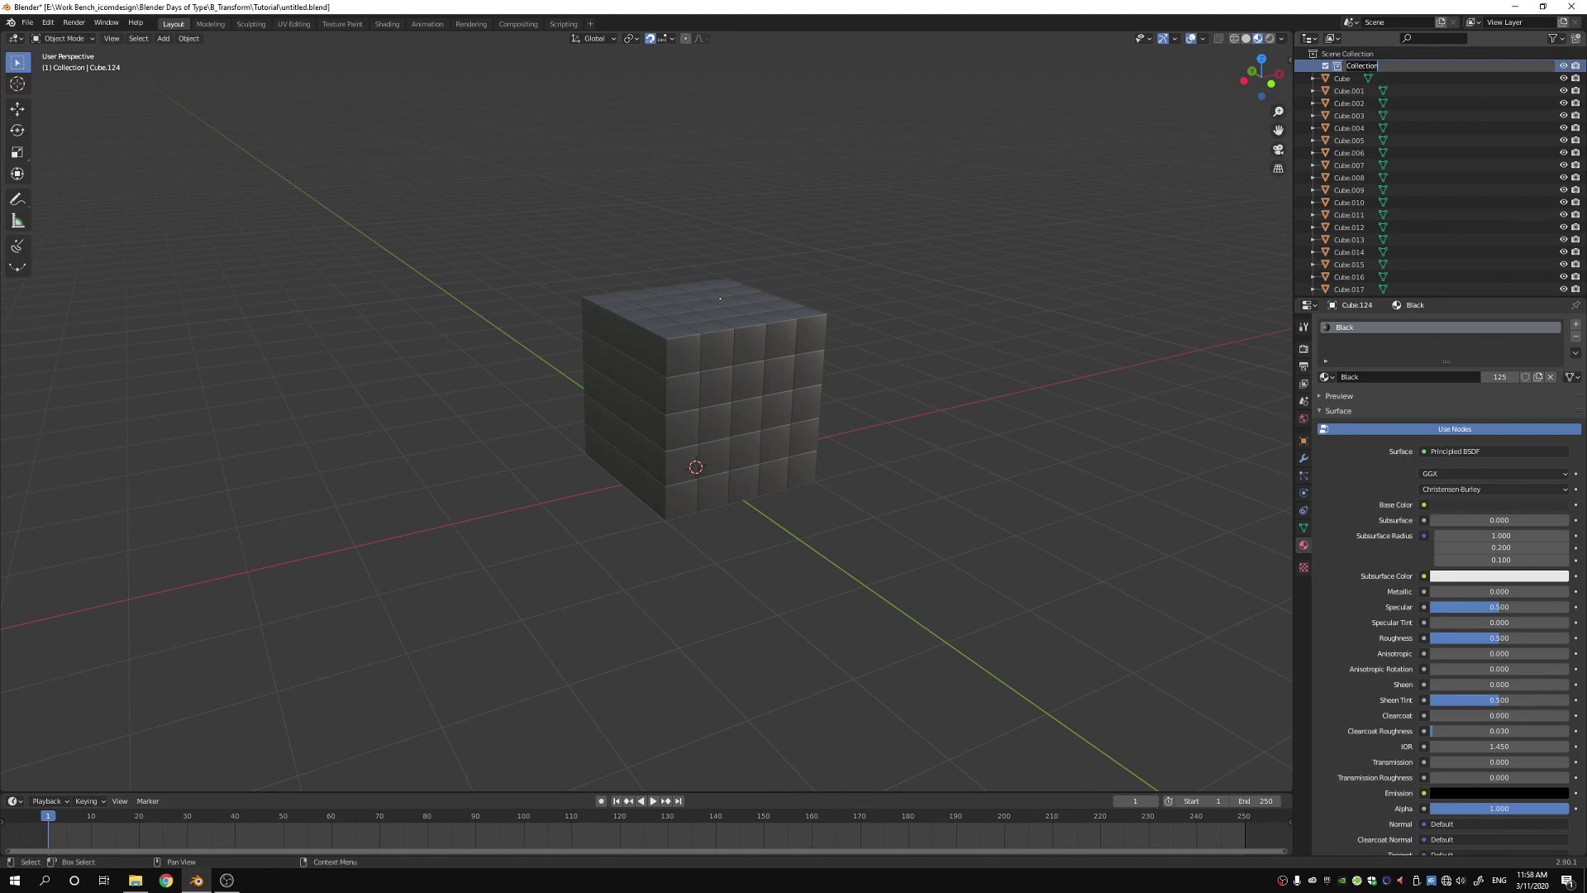
pyautogui.write('START')
pyautogui.press('Return')
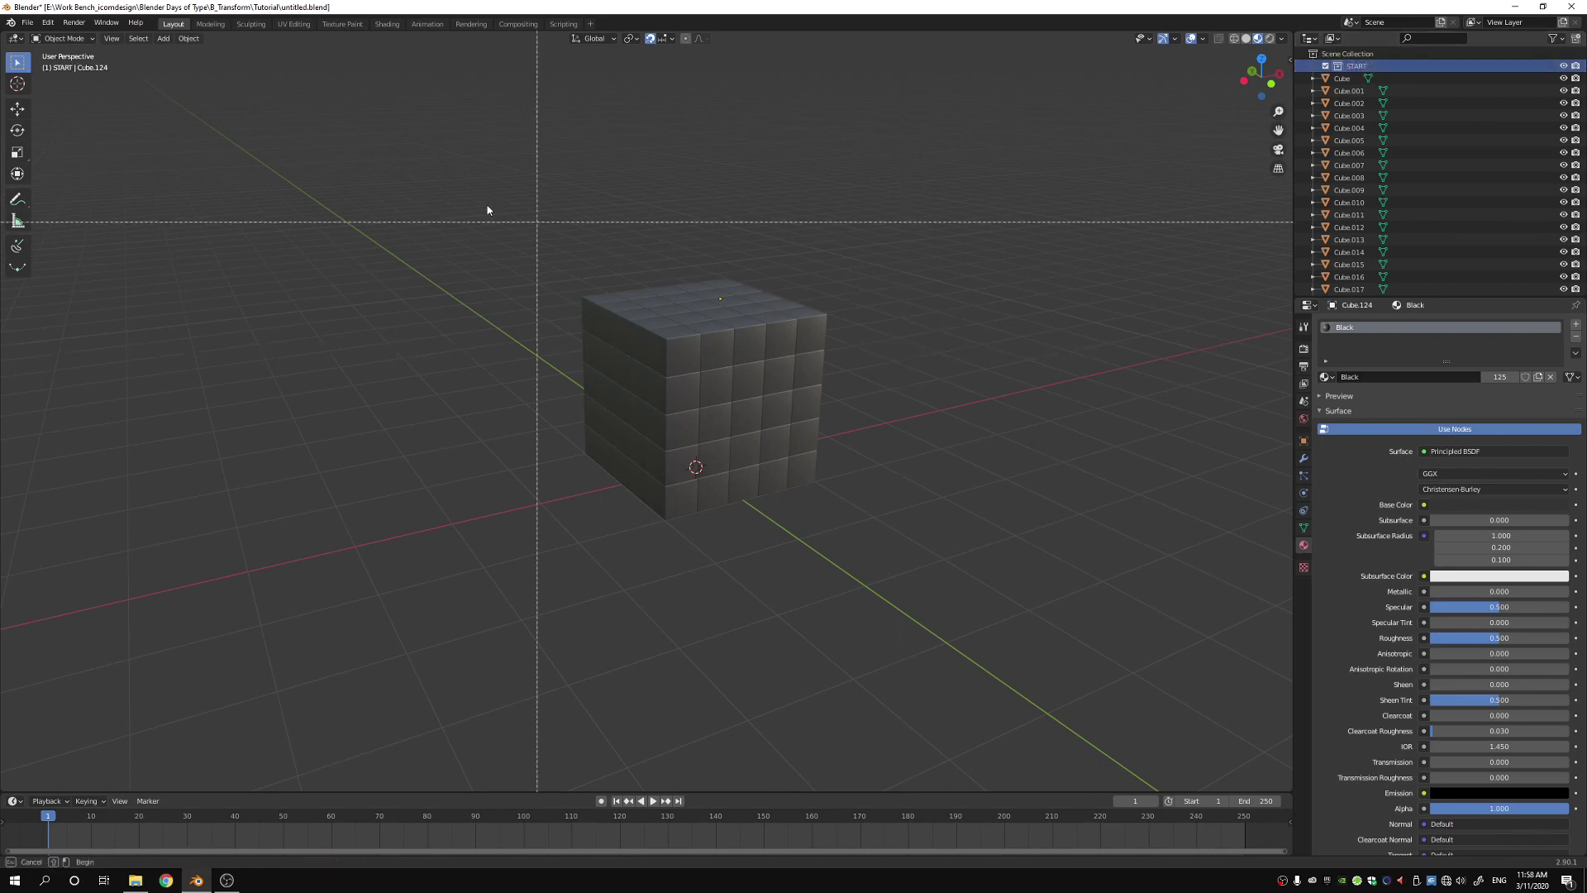
# - Select all the small cubes, move them into the START collection, and collapse it in the outliner
pyautogui.moveTo(479, 211); pyautogui.dragTo(925, 525)
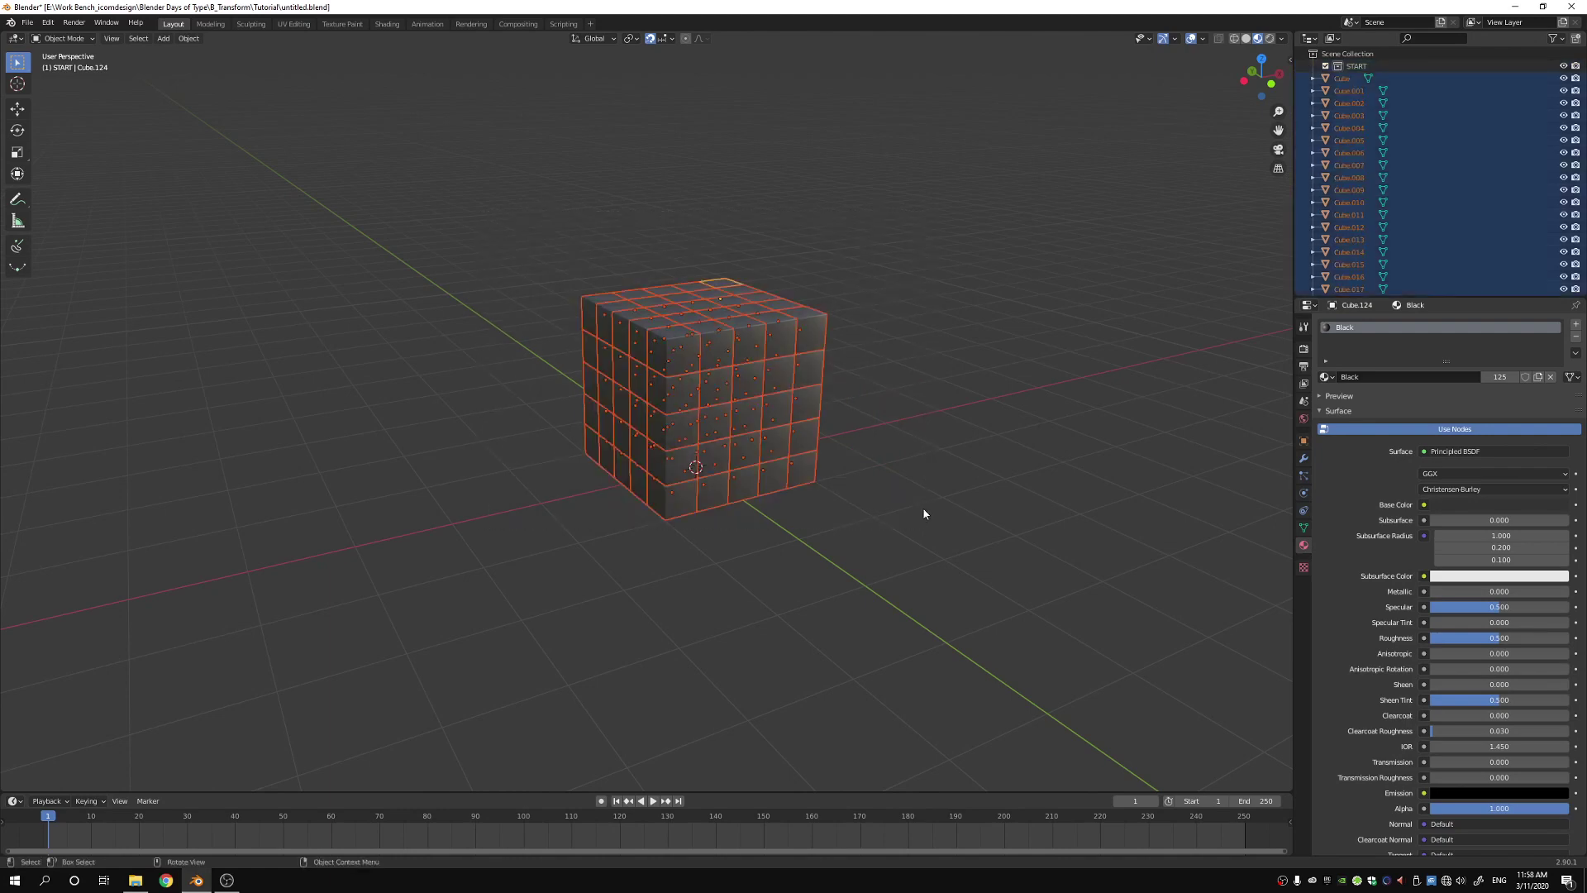
pyautogui.press('m')
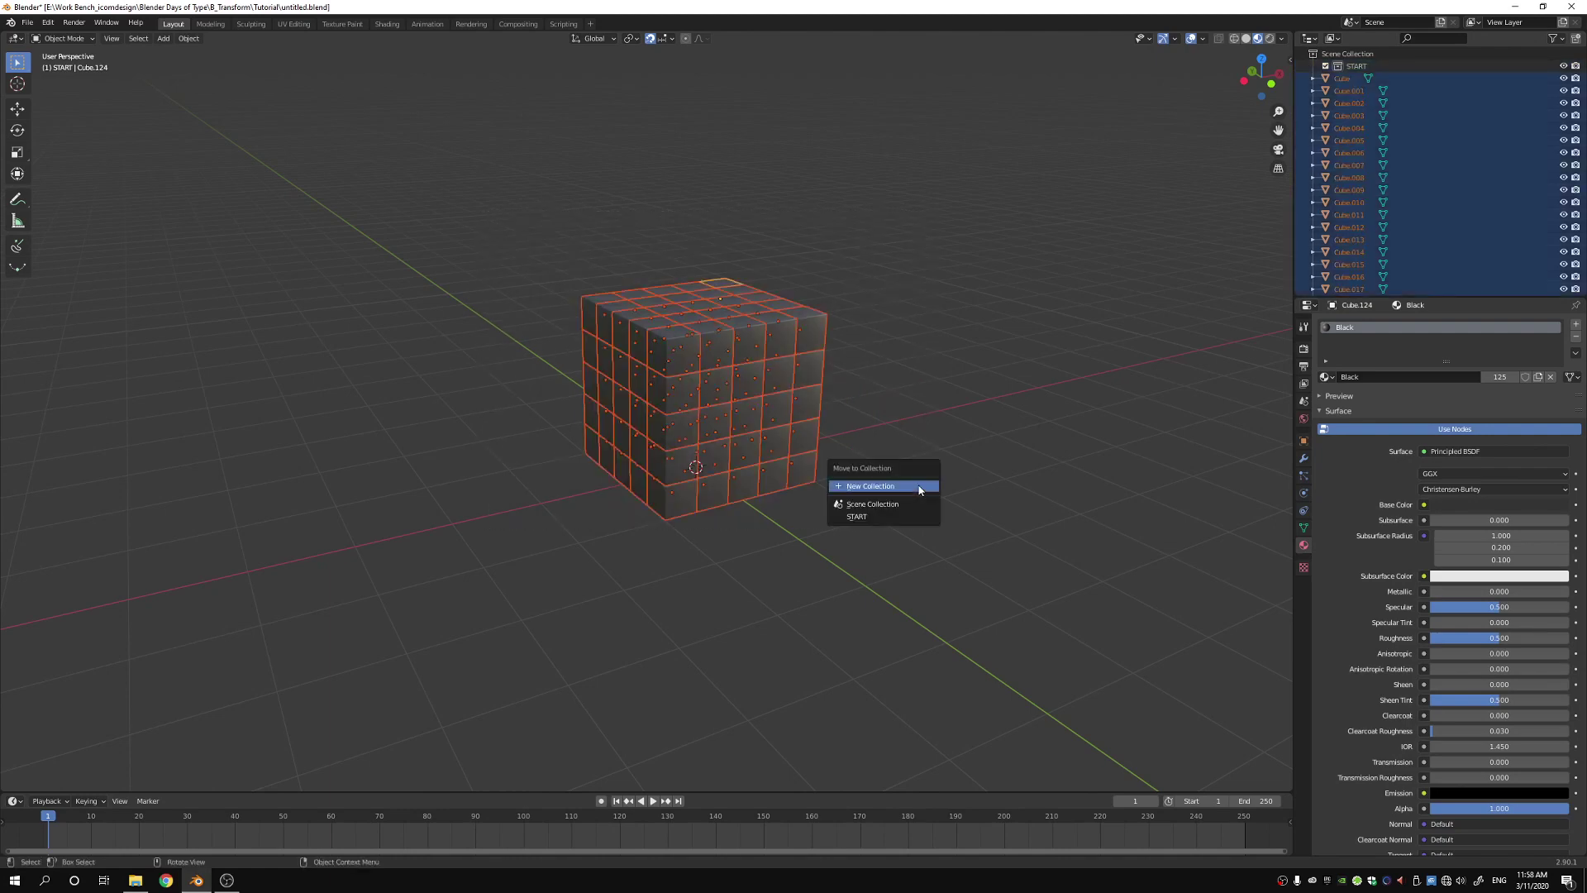
pyautogui.click(866, 518)
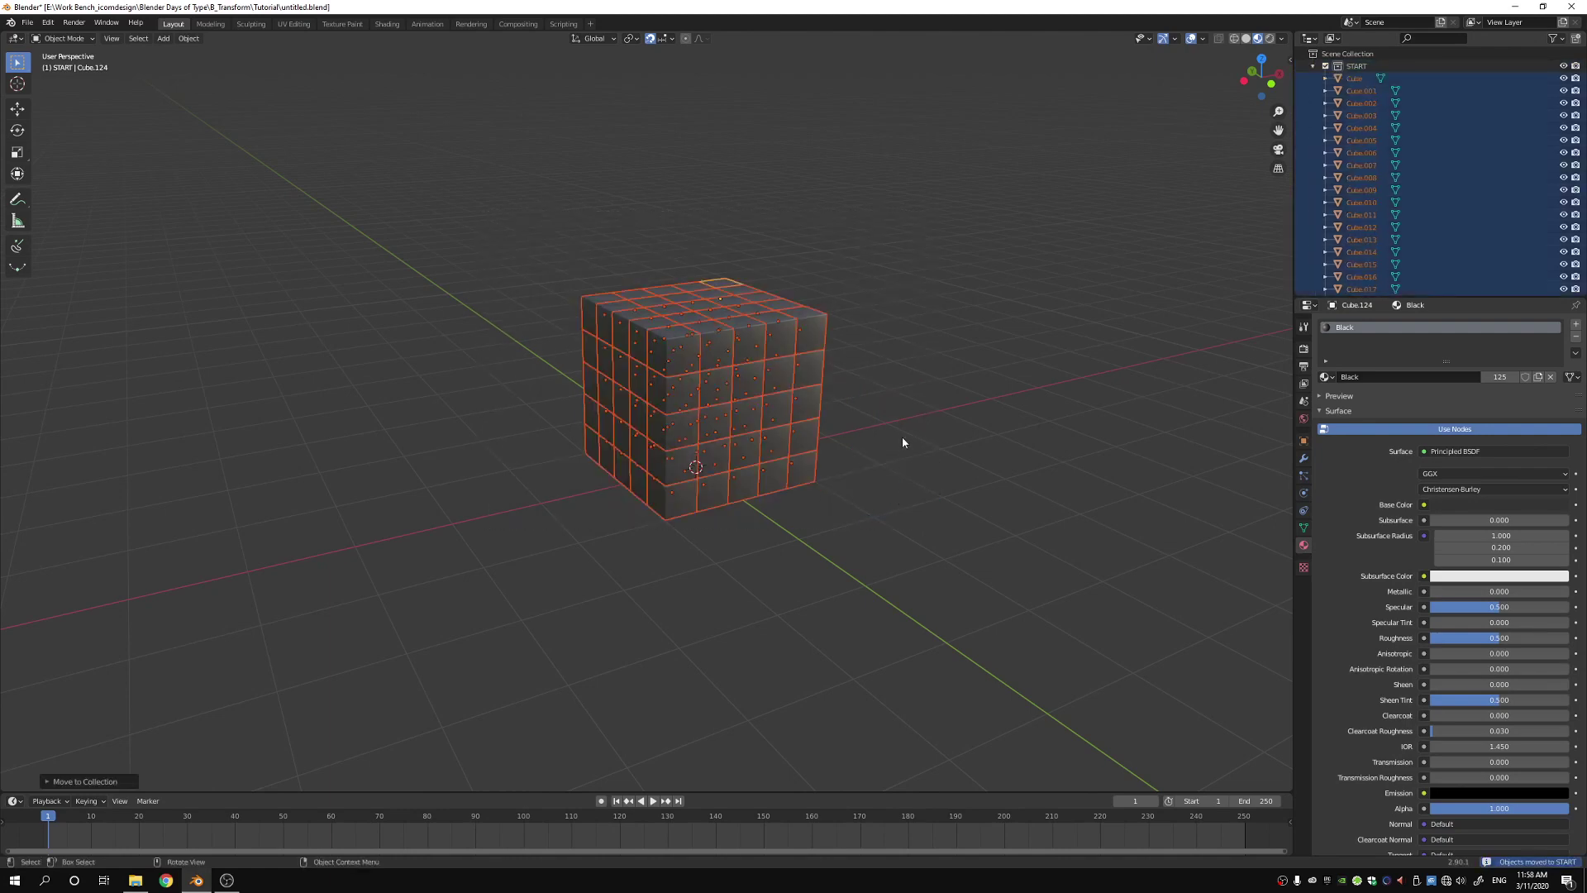
pyautogui.click(901, 435)
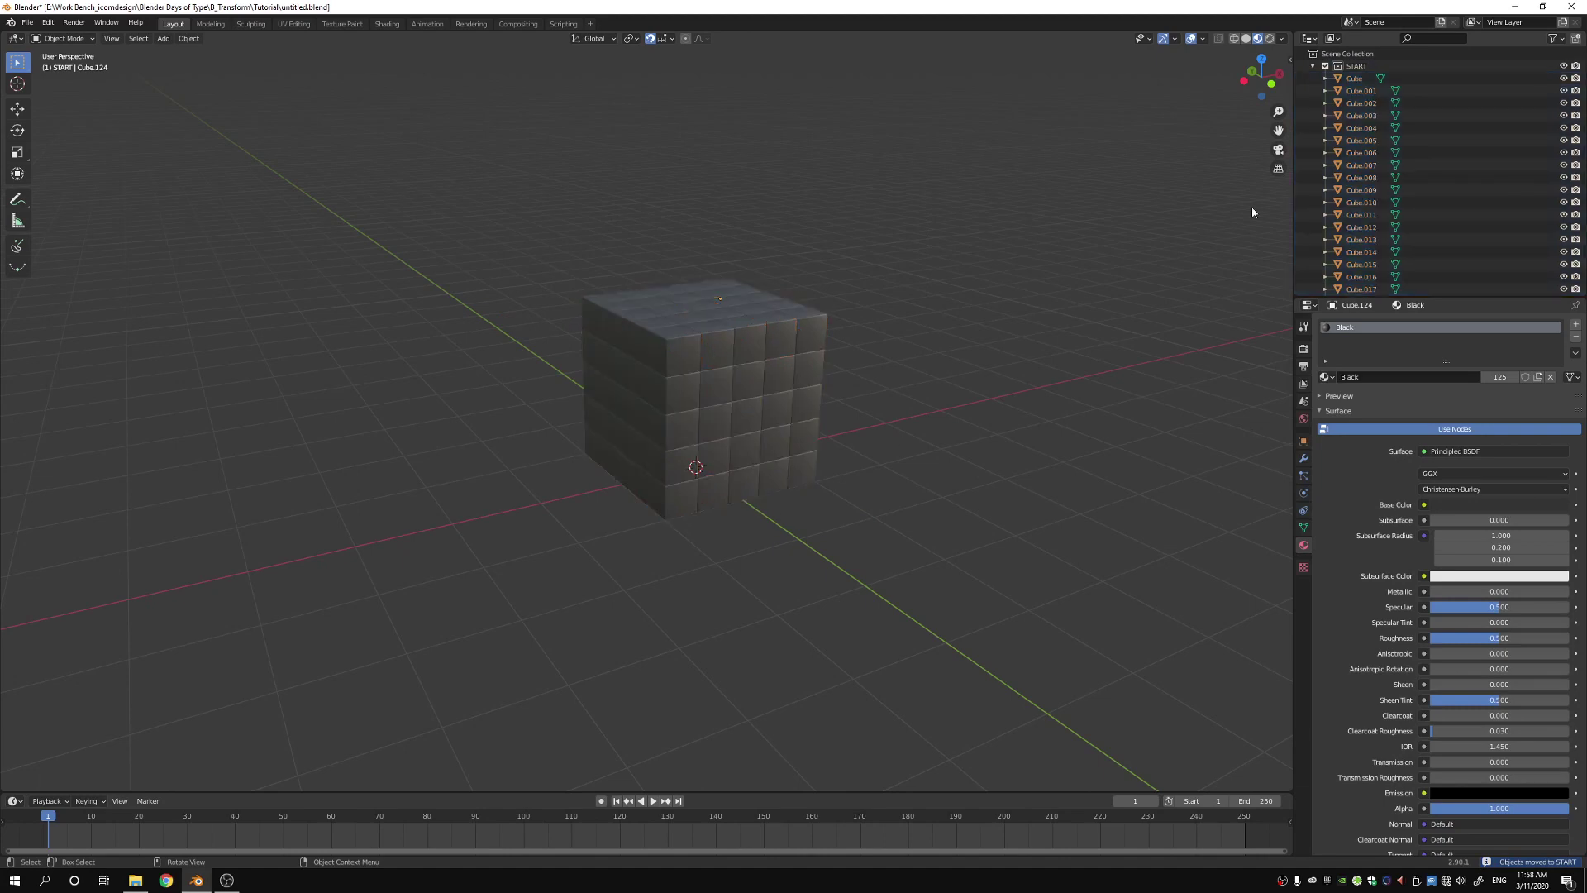
pyautogui.click(1313, 66)
pyautogui.moveTo(1083, 236); pyautogui.dragTo(1009, 431, button='middle')
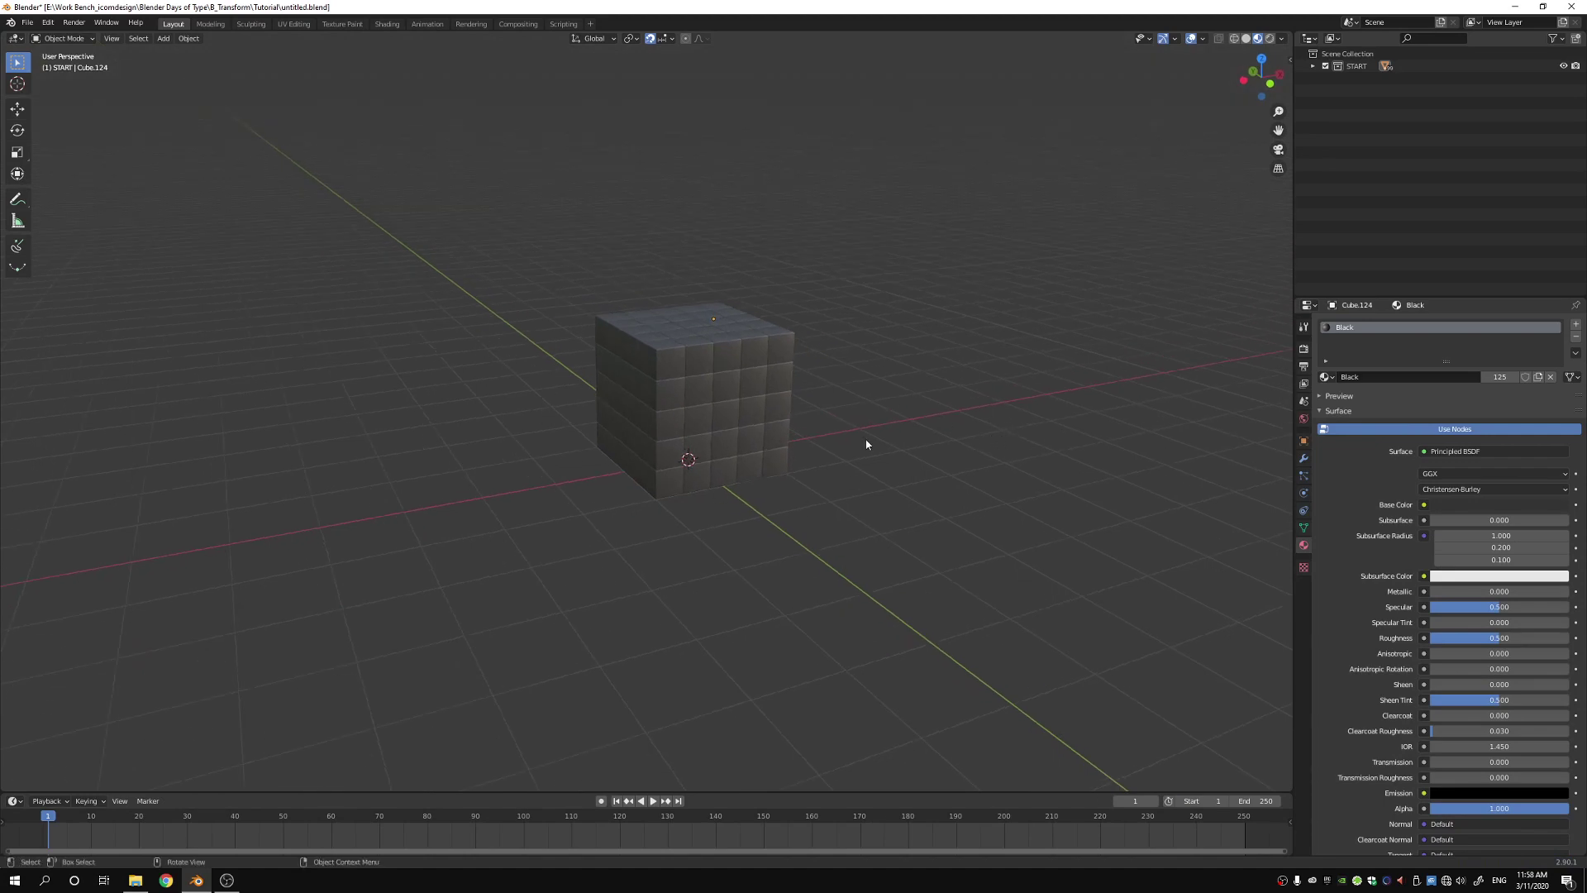
# - Duplicate the START collection with its cubes, collapse the copy in the outliner, and hide the original START collection
pyautogui.rightClick(1357, 66)
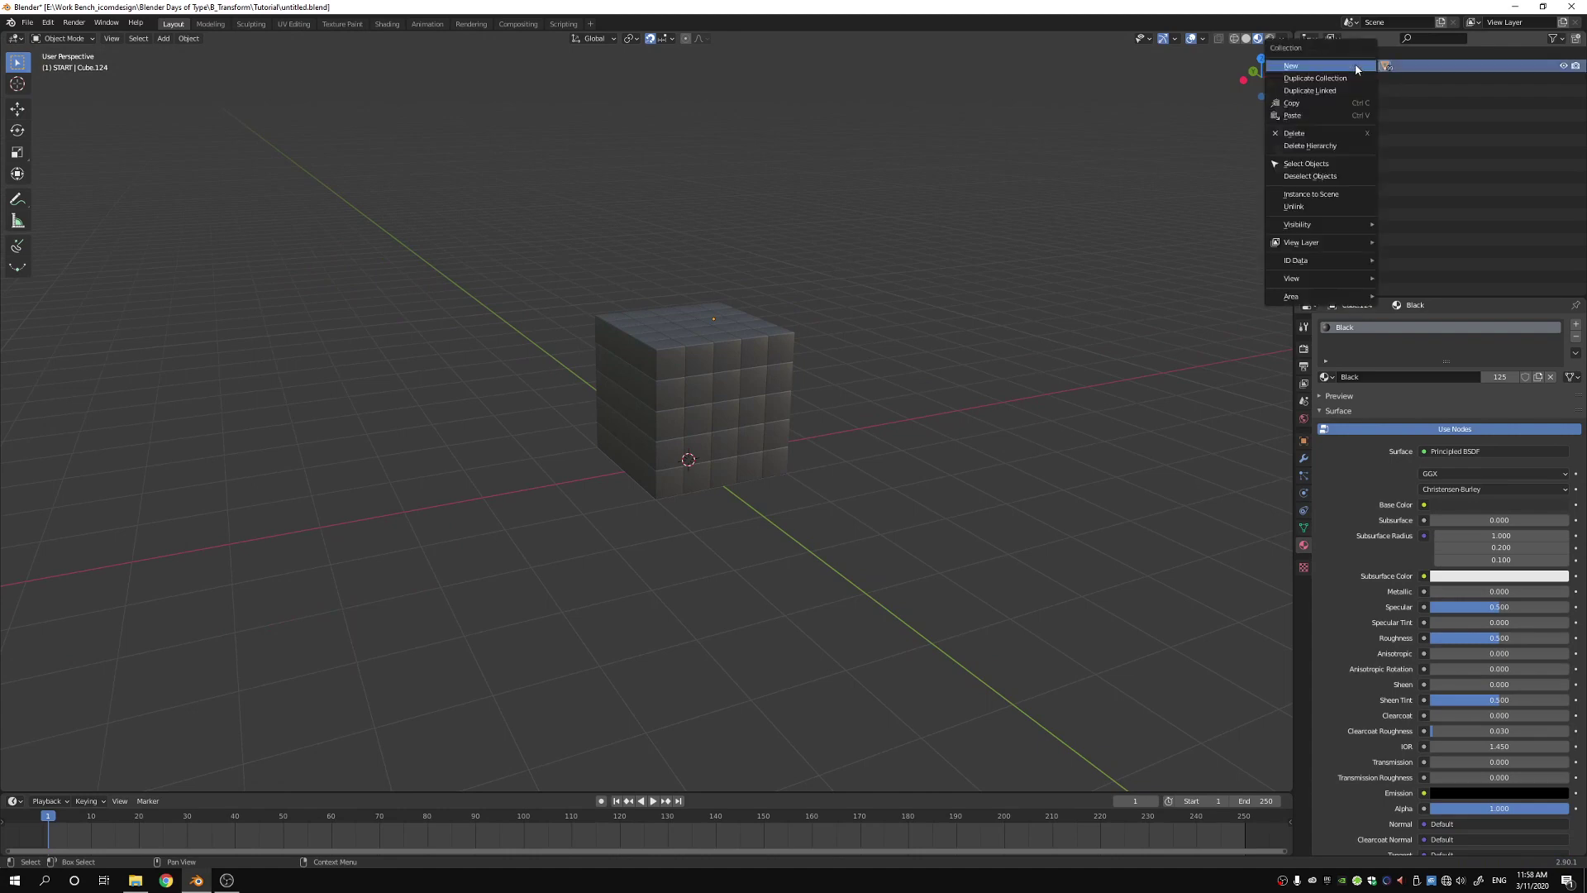
pyautogui.click(1341, 78)
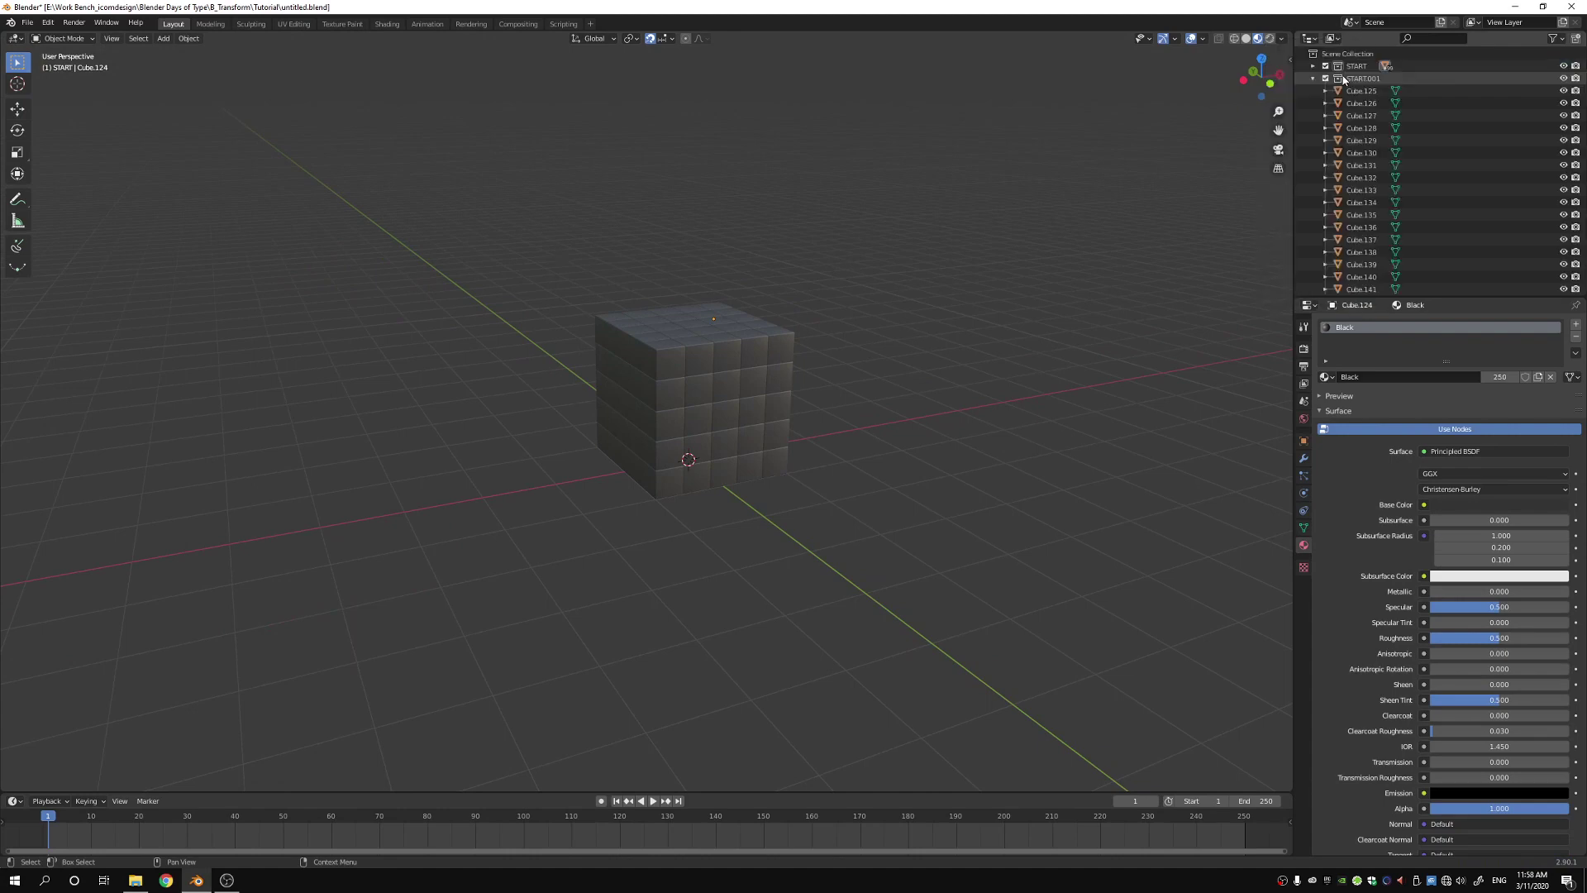
pyautogui.click(1313, 78)
pyautogui.click(1562, 67)
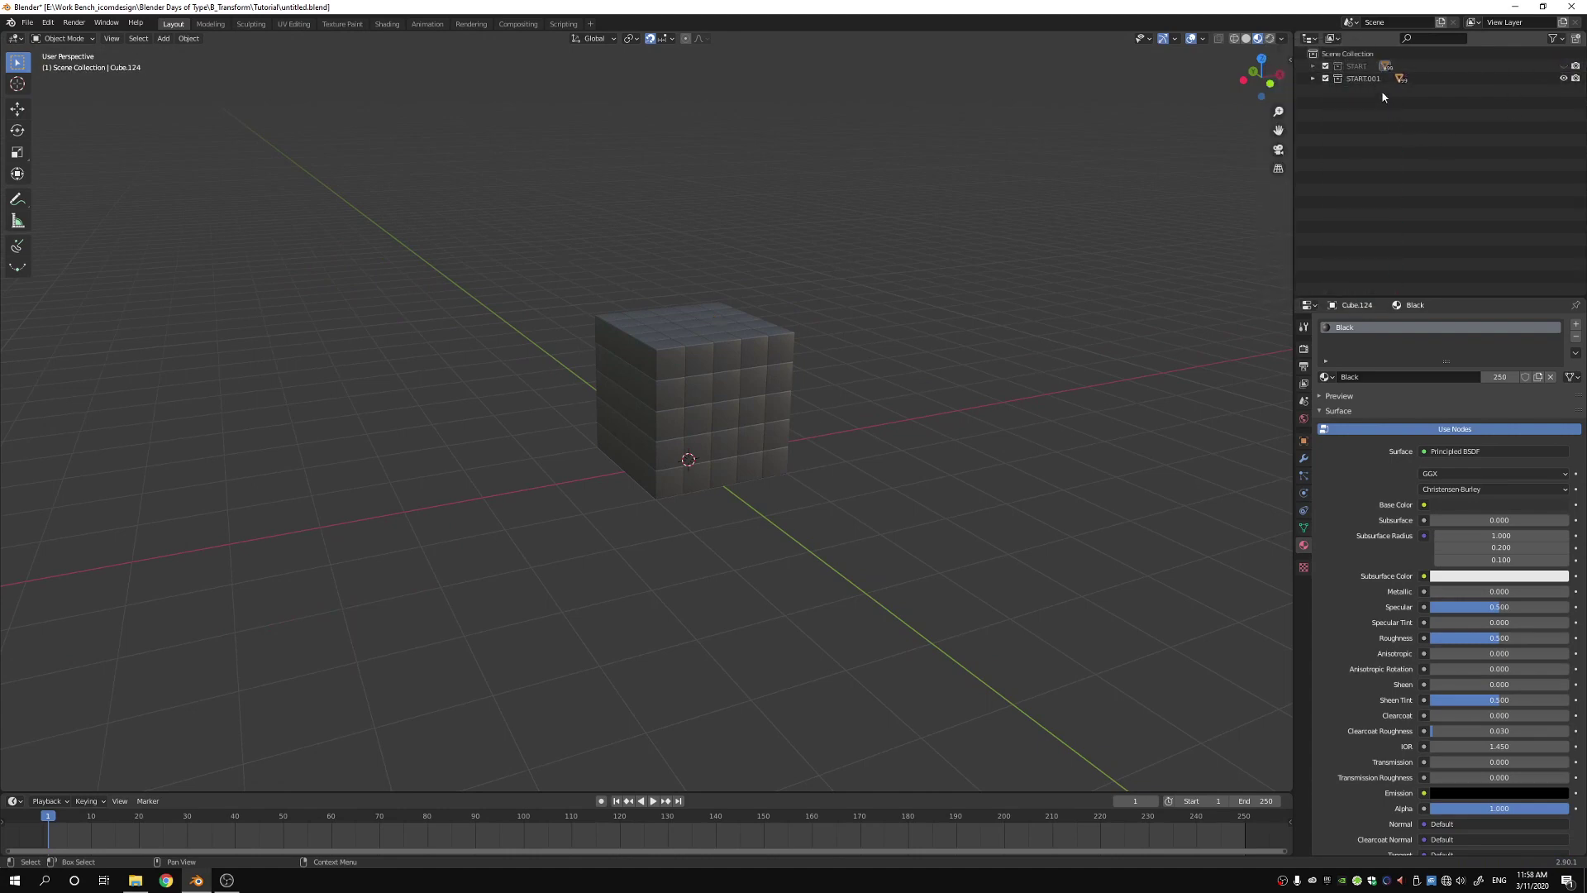
# - Rename the duplicated collection as FINISH
pyautogui.click(1364, 78)
pyautogui.doubleClick(1363, 79)
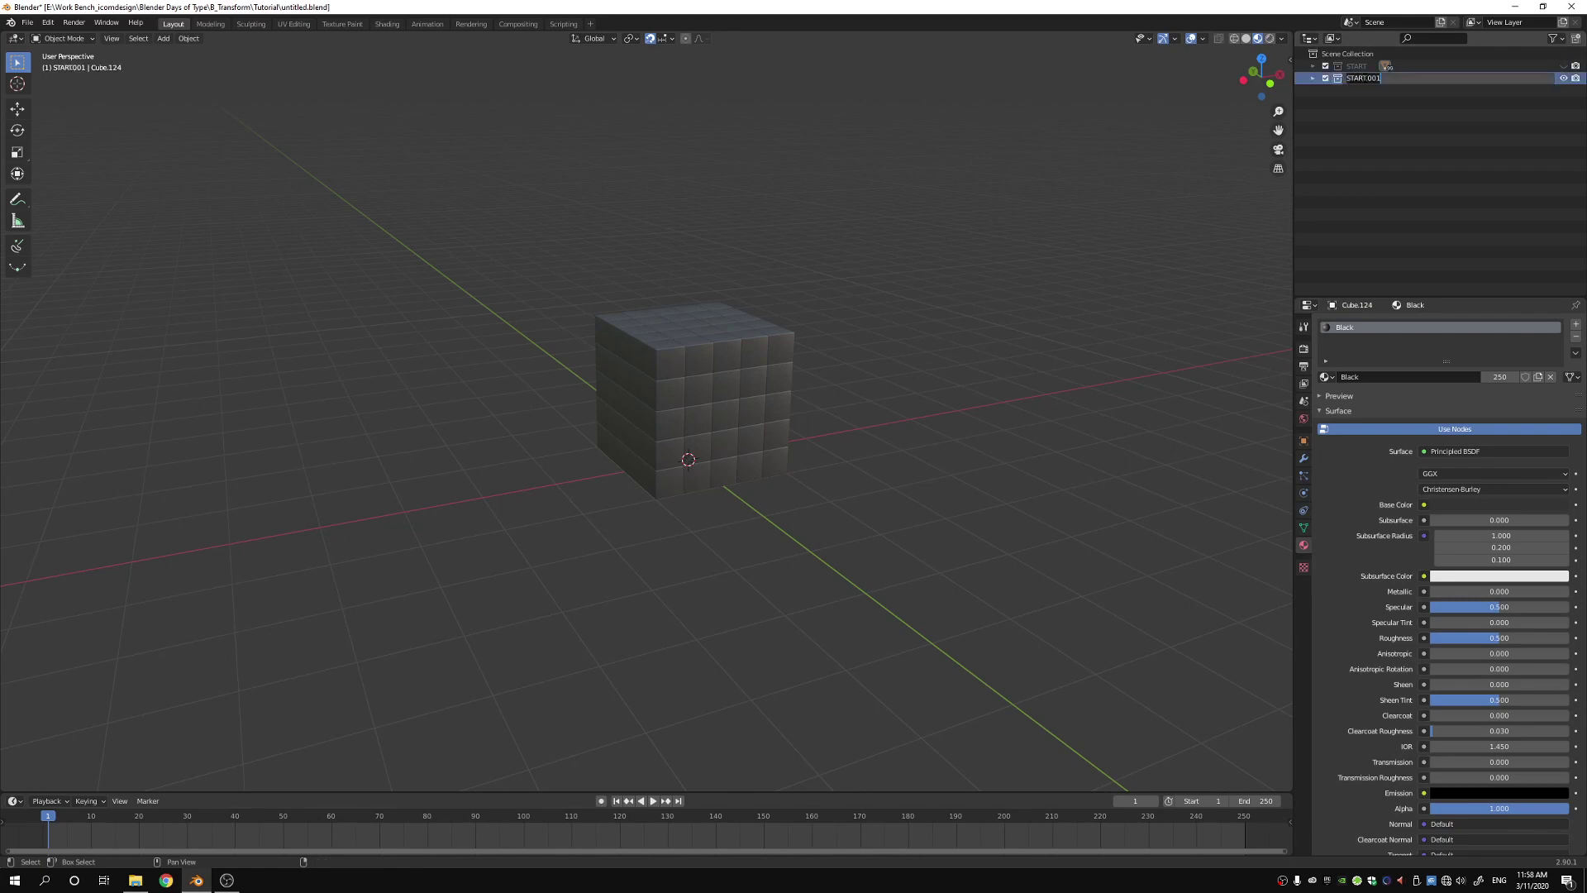
pyautogui.write('FINISH')
pyautogui.press('Return')
pyautogui.click(1395, 156)
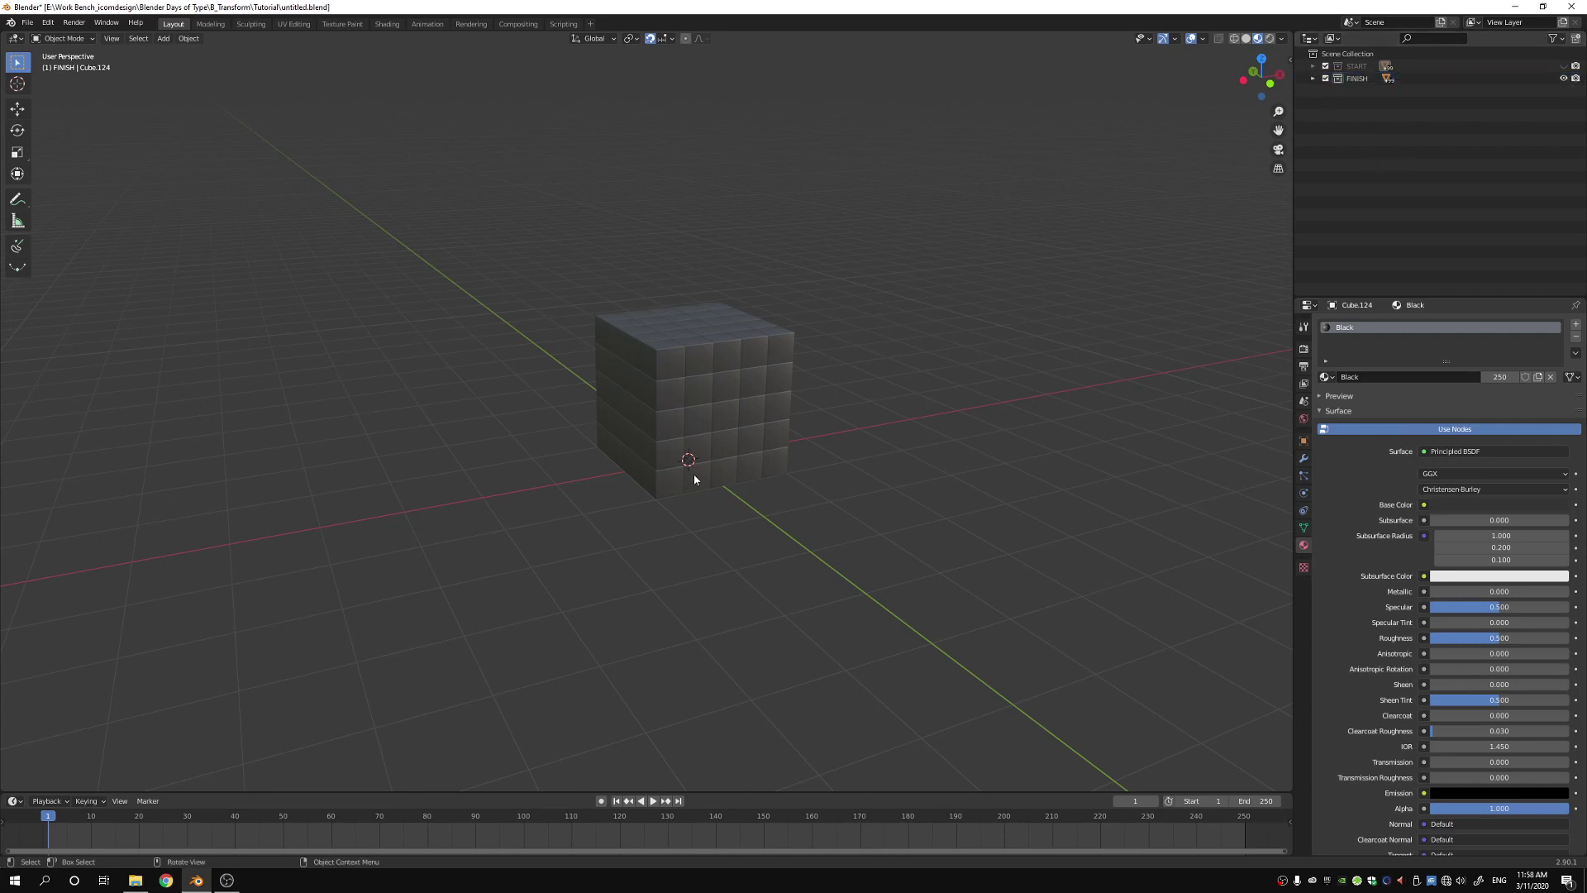
# - Give the block's bottom front corner cube its own single-user copy of the Black material and name it Orange
pyautogui.click(666, 482)
pyautogui.moveTo(932, 518)
pyautogui.mouseDown(button='middle')
pyautogui.moveTo(998, 495)
pyautogui.moveTo(951, 496)
pyautogui.mouseUp(button='middle')
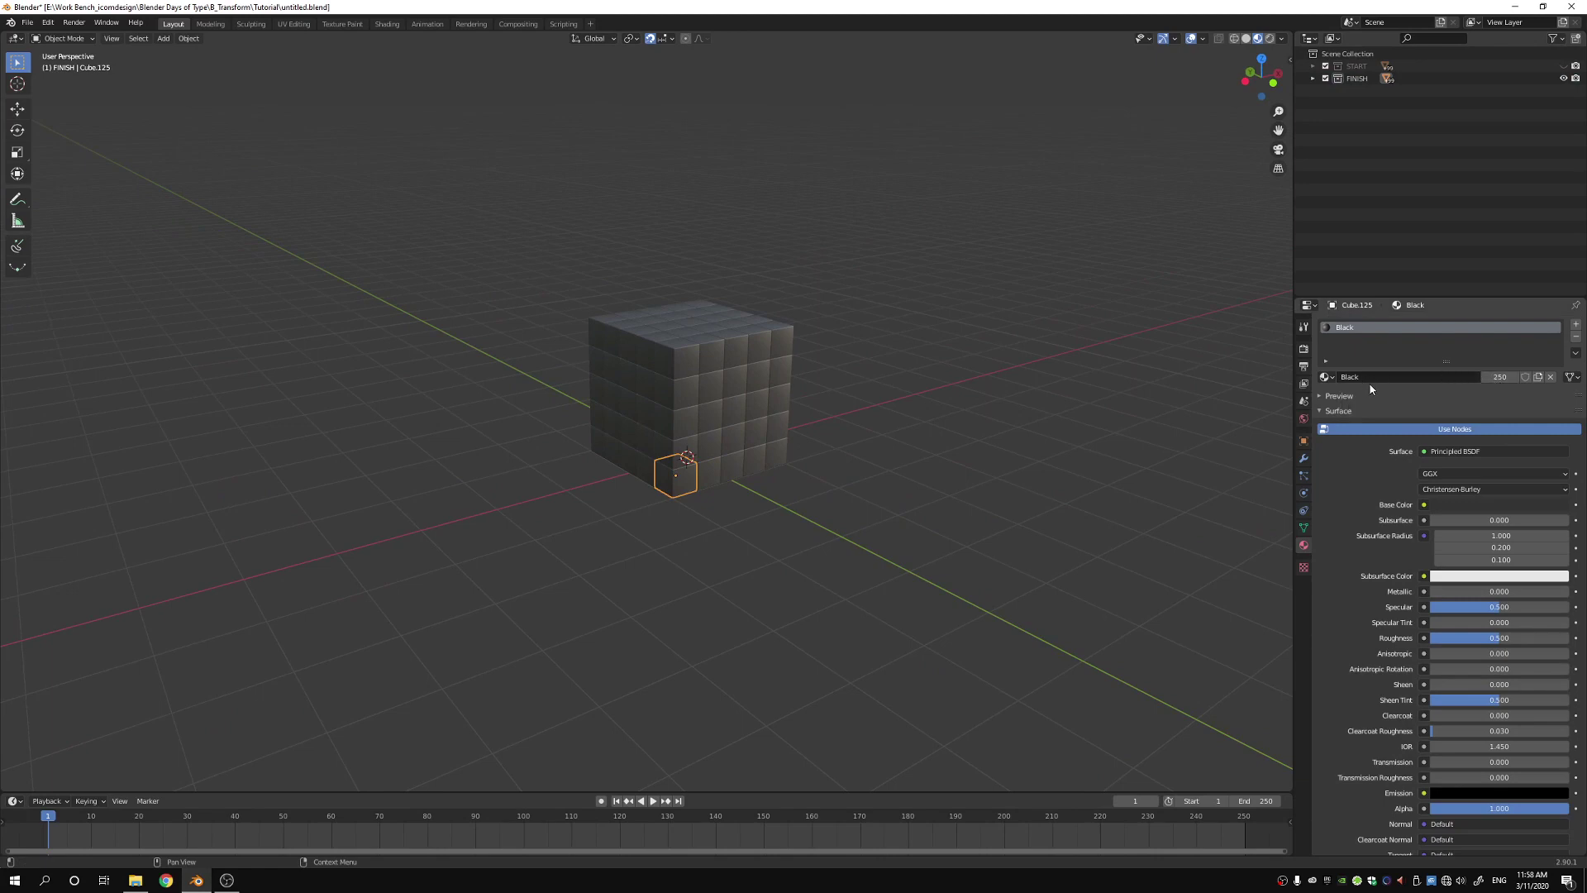
pyautogui.click(1502, 378)
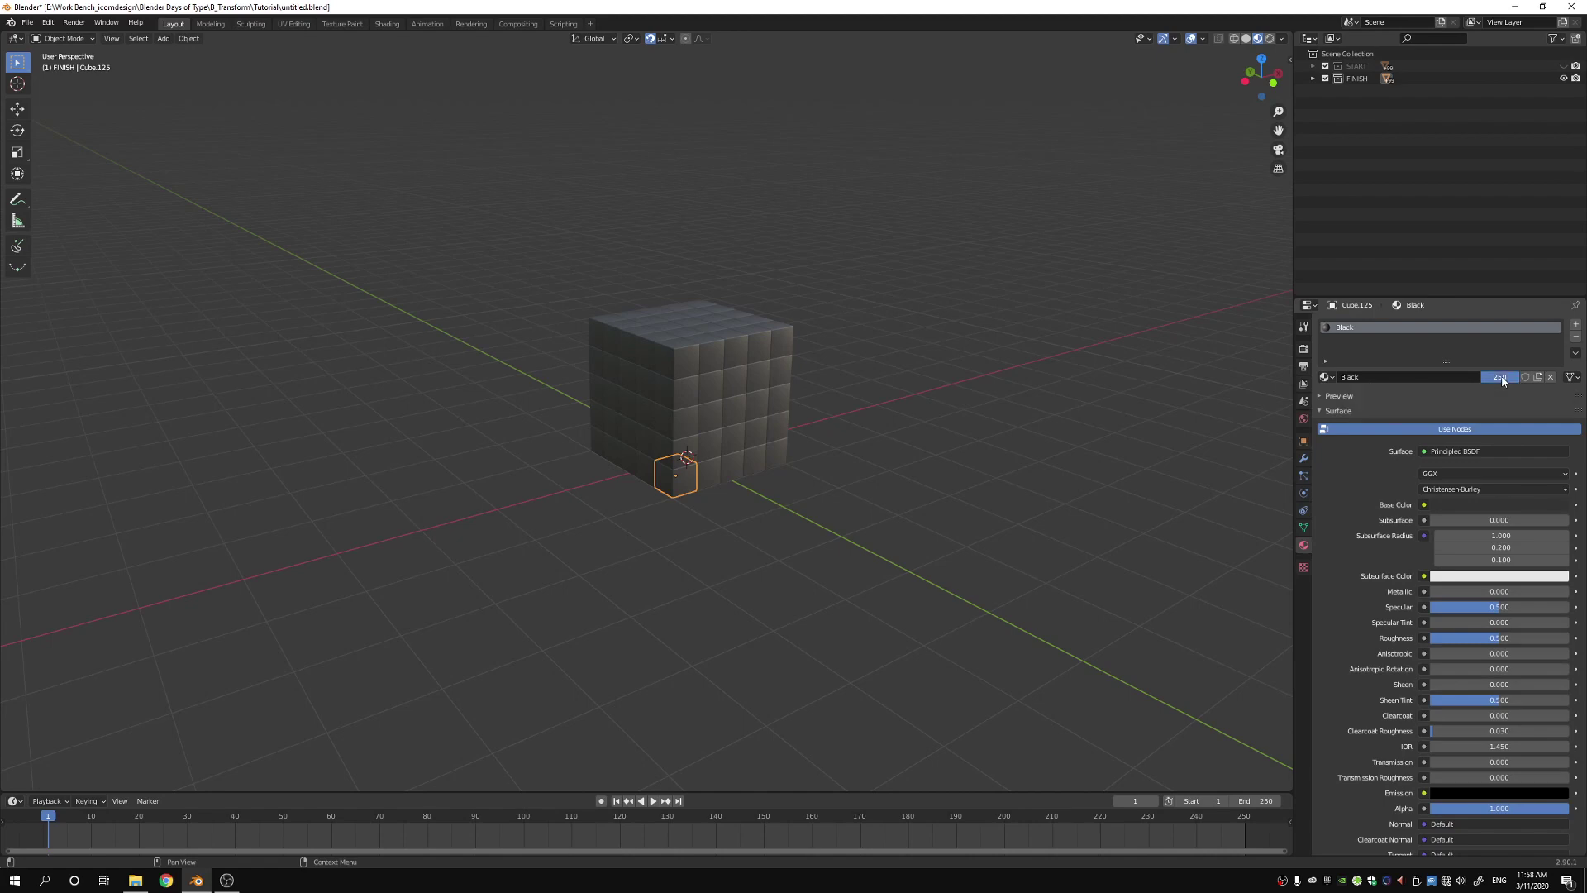
pyautogui.click(1394, 378)
pyautogui.write('Orange')
pyautogui.press('Return')
# - Set the Orange material's base color to a saturated orange with hue about 0.078 and value about 0.56
pyautogui.click(1502, 505)
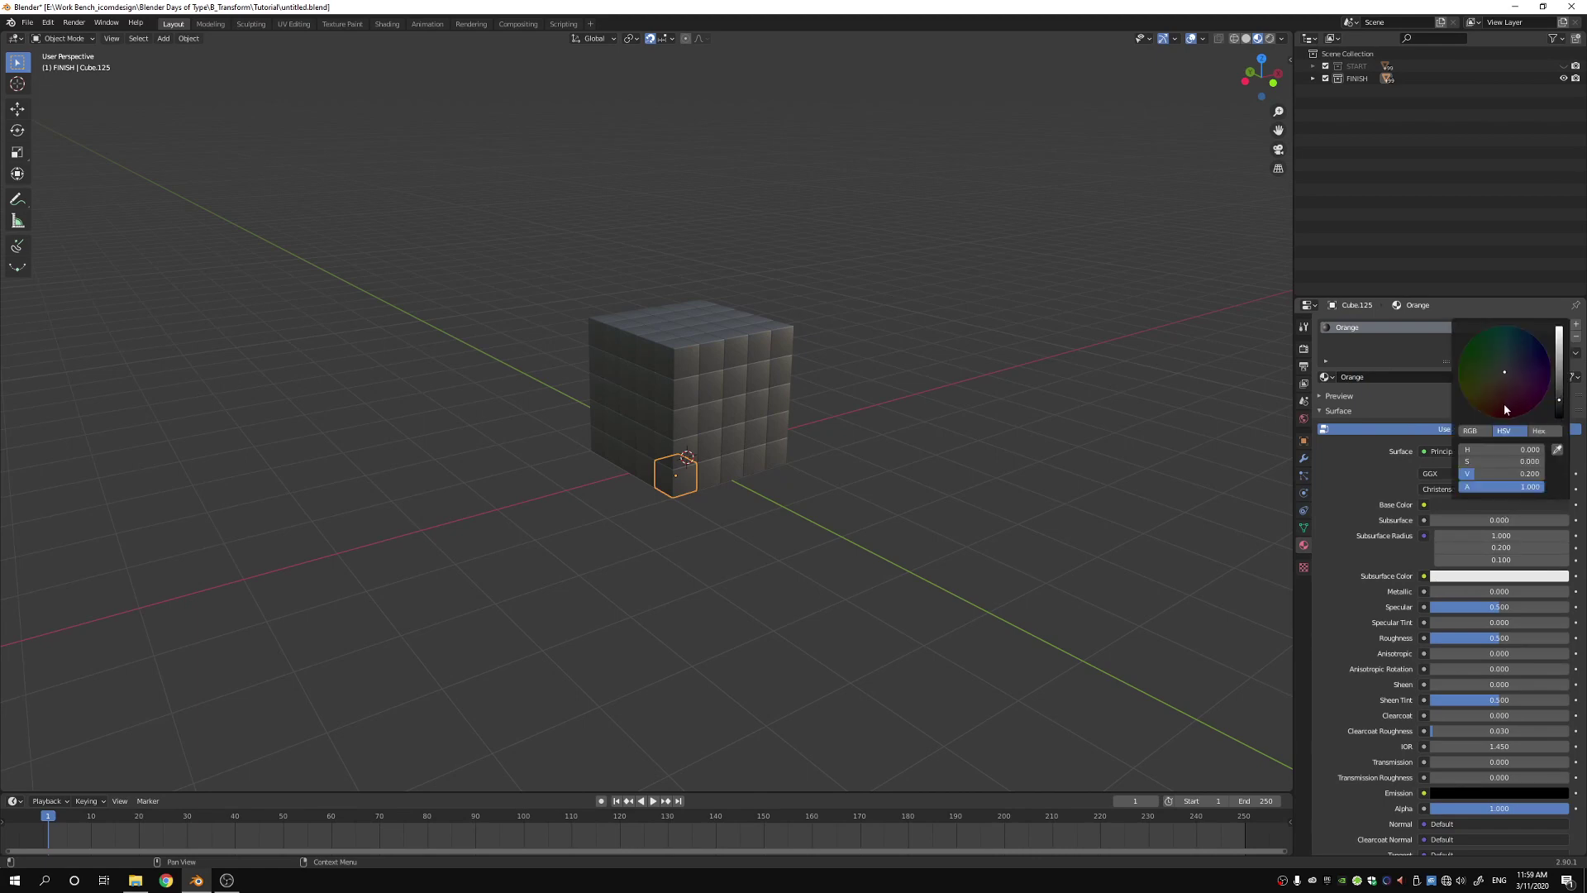
pyautogui.moveTo(1504, 409)
pyautogui.mouseDown()
pyautogui.moveTo(1491, 409)
pyautogui.moveTo(1559, 366)
pyautogui.mouseUp()
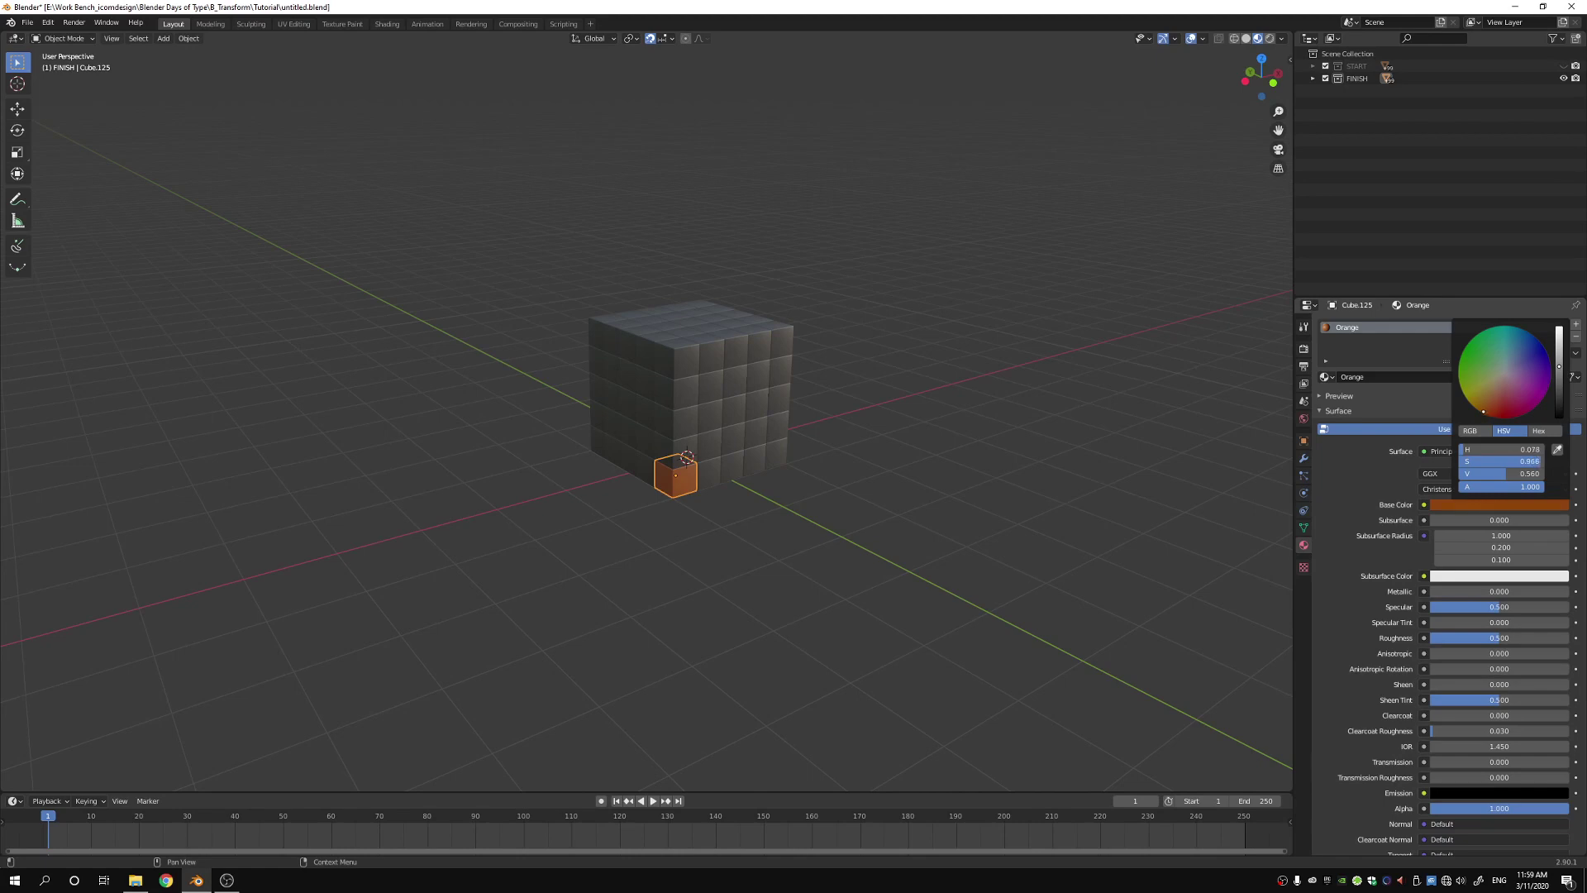
pyautogui.moveTo(881, 502); pyautogui.dragTo(909, 555, button='middle')
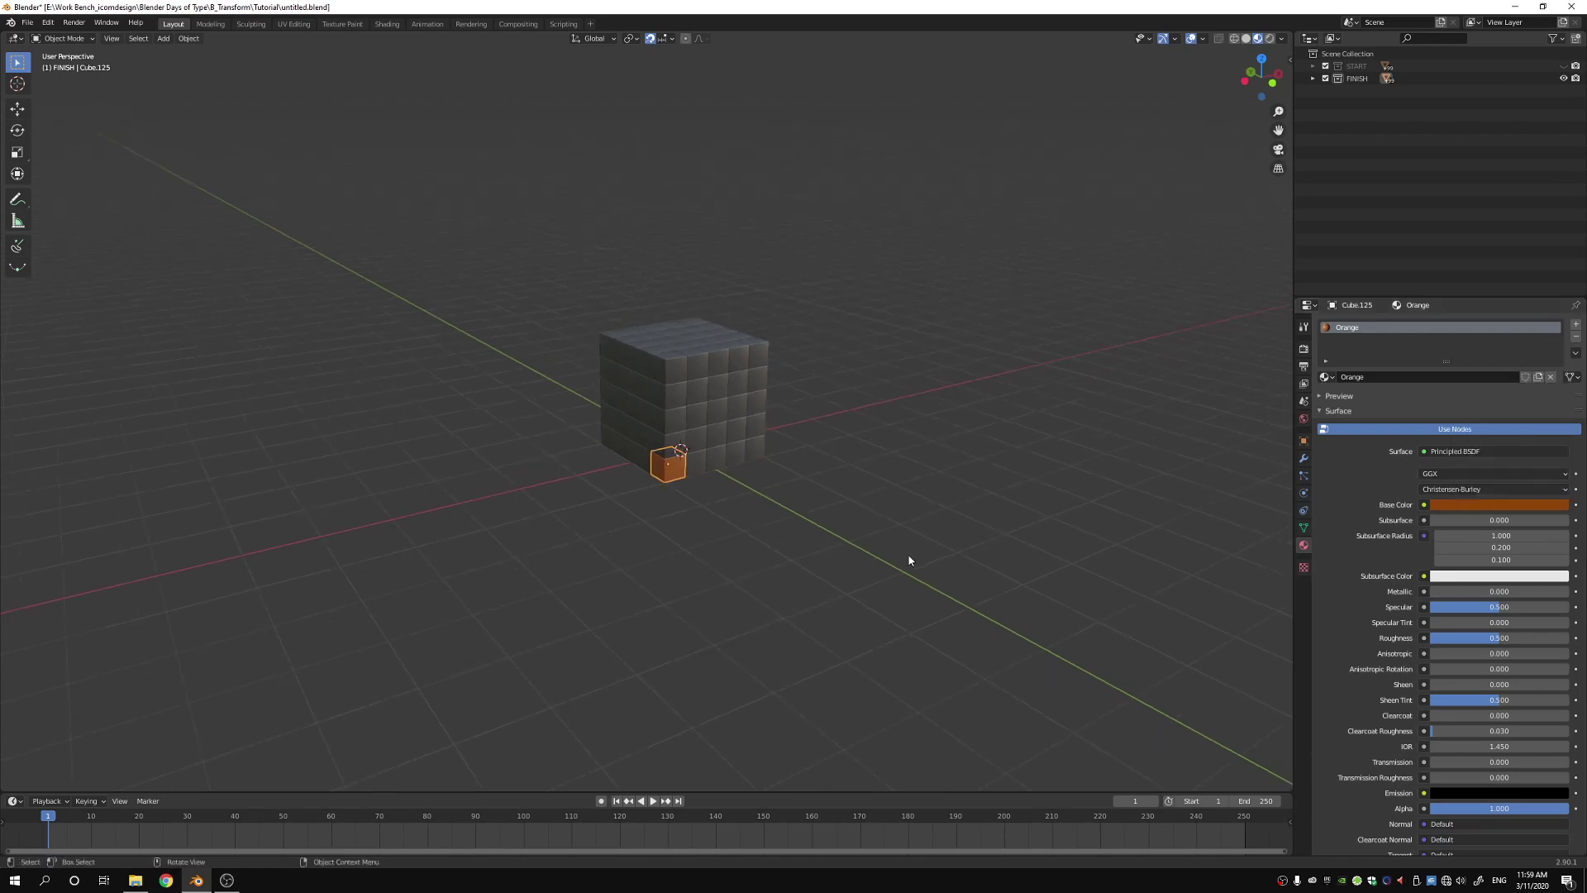
# - Select all cubes of the FINISH block with the orange cube active and link its material to them
pyautogui.hotkey('shift', 'b')
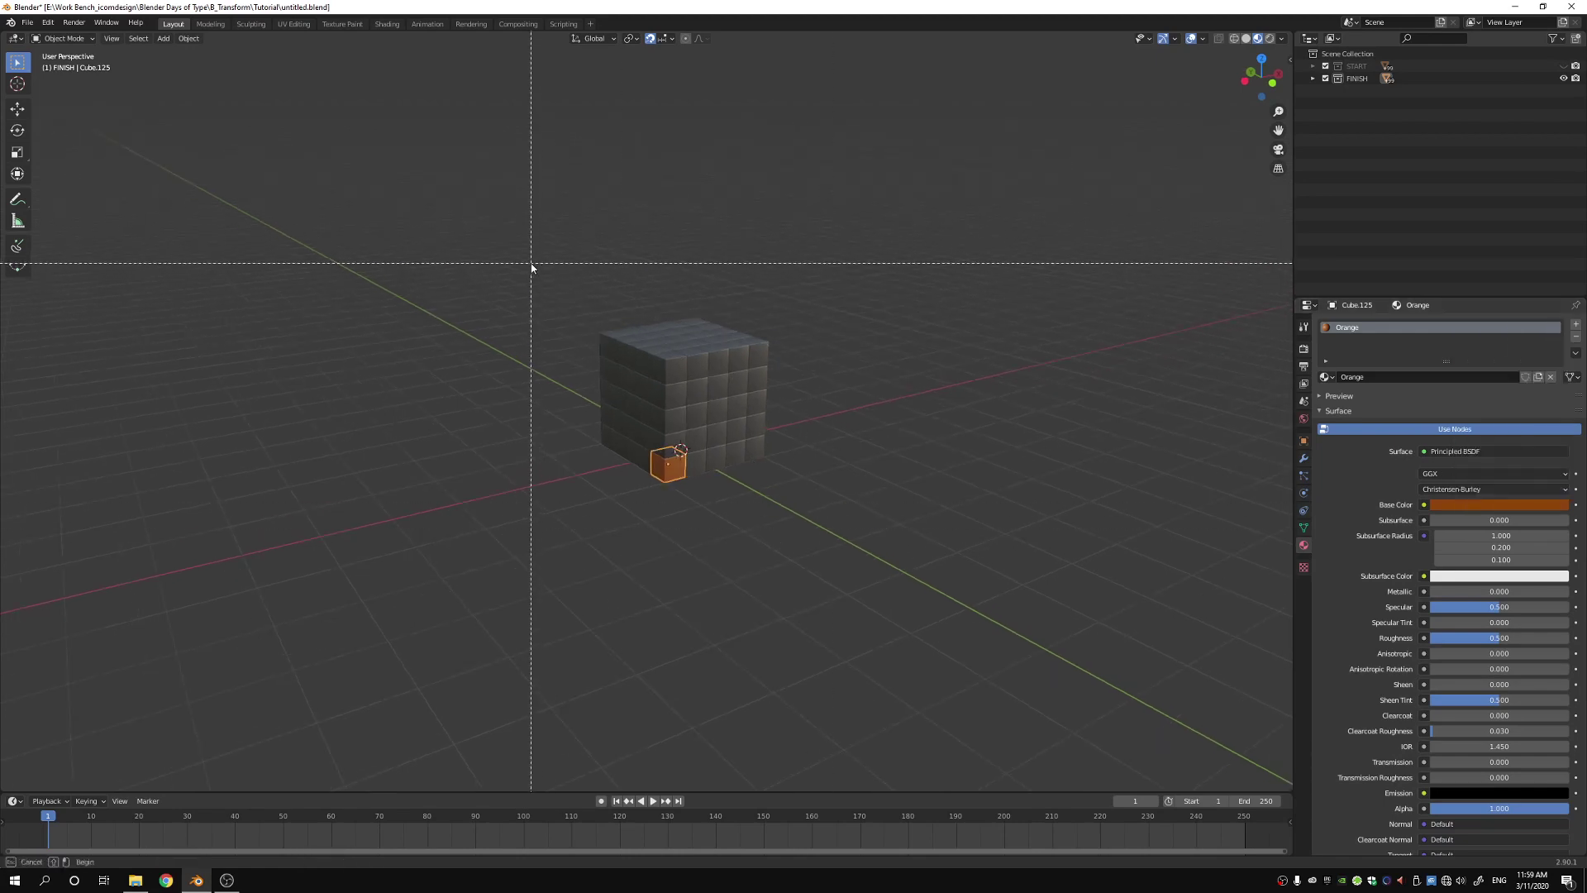
pyautogui.moveTo(530, 263); pyautogui.dragTo(860, 487)
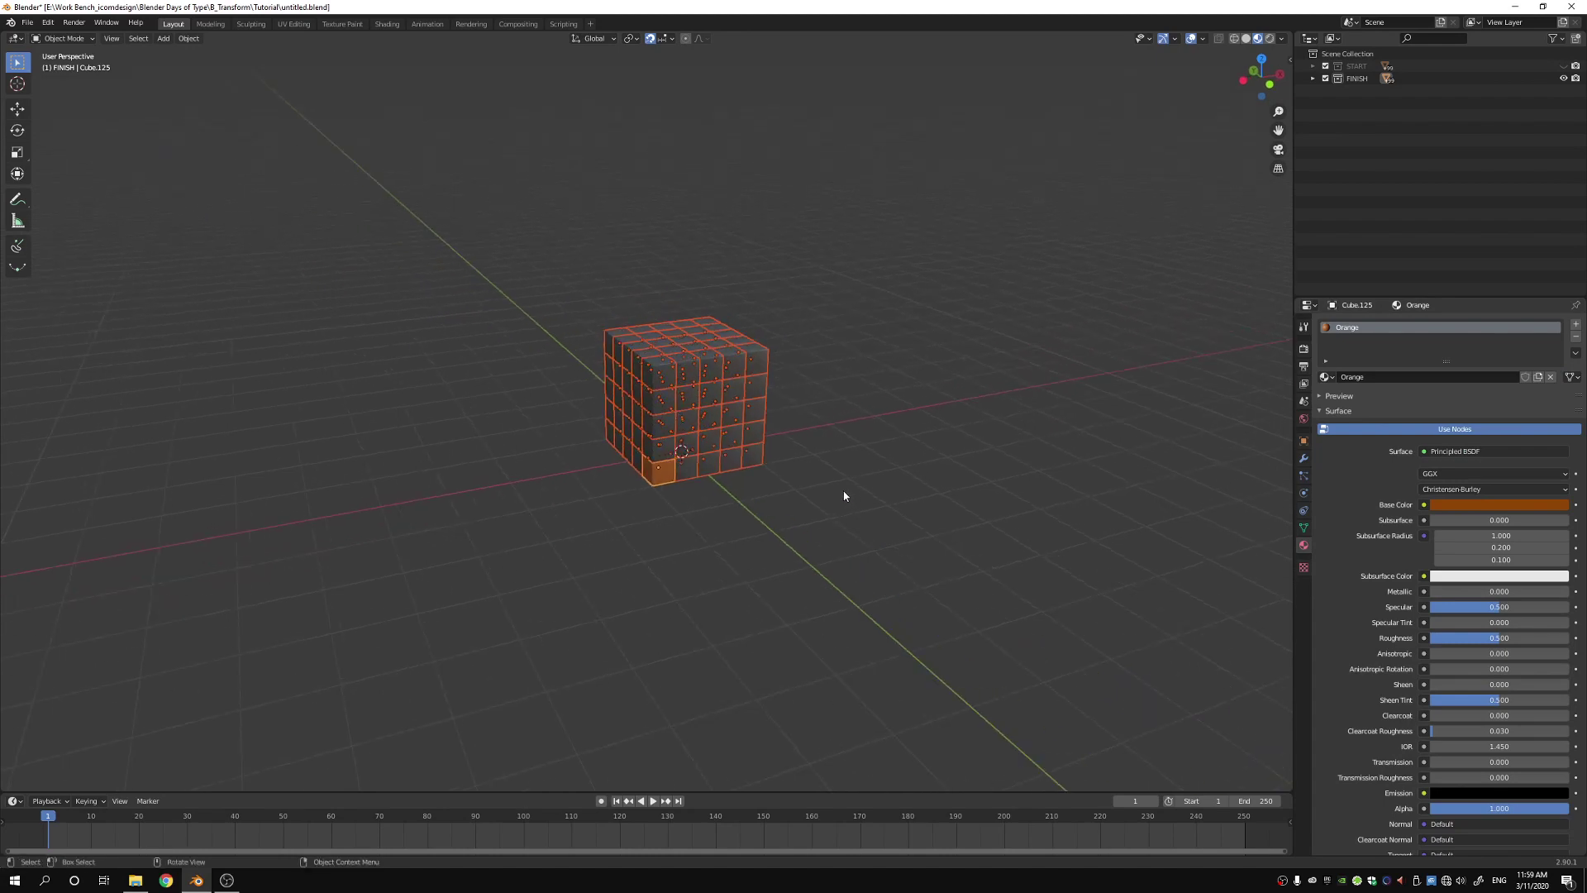
pyautogui.moveTo(845, 494)
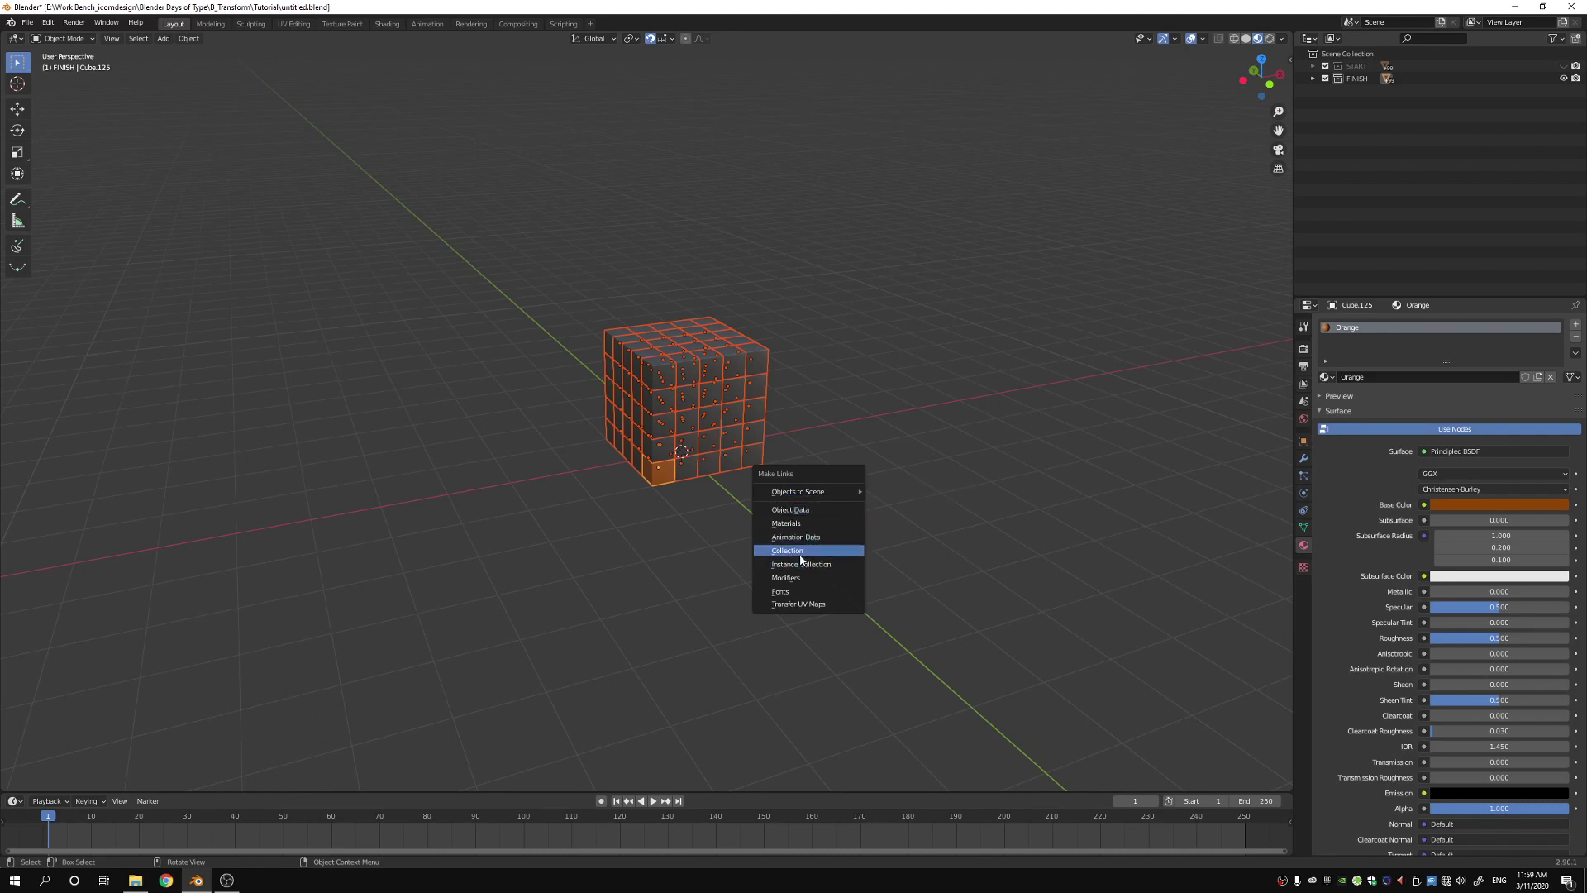
pyautogui.click(792, 523)
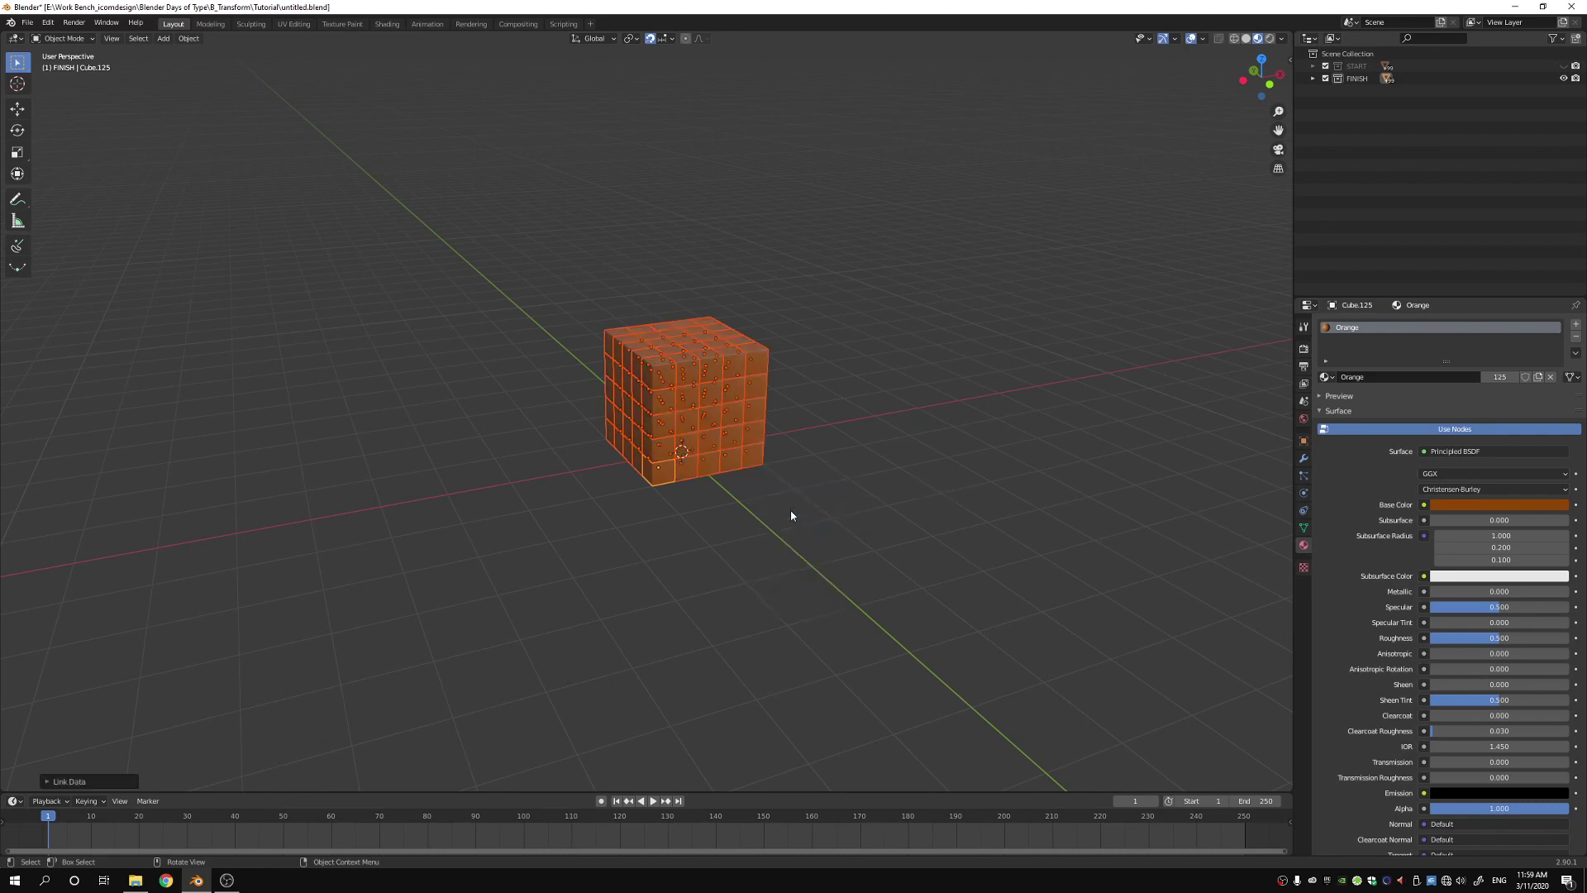
pyautogui.moveTo(790, 509); pyautogui.dragTo(926, 443, button='middle')
pyautogui.click(873, 461)
pyautogui.scroll(3, 868, 460)
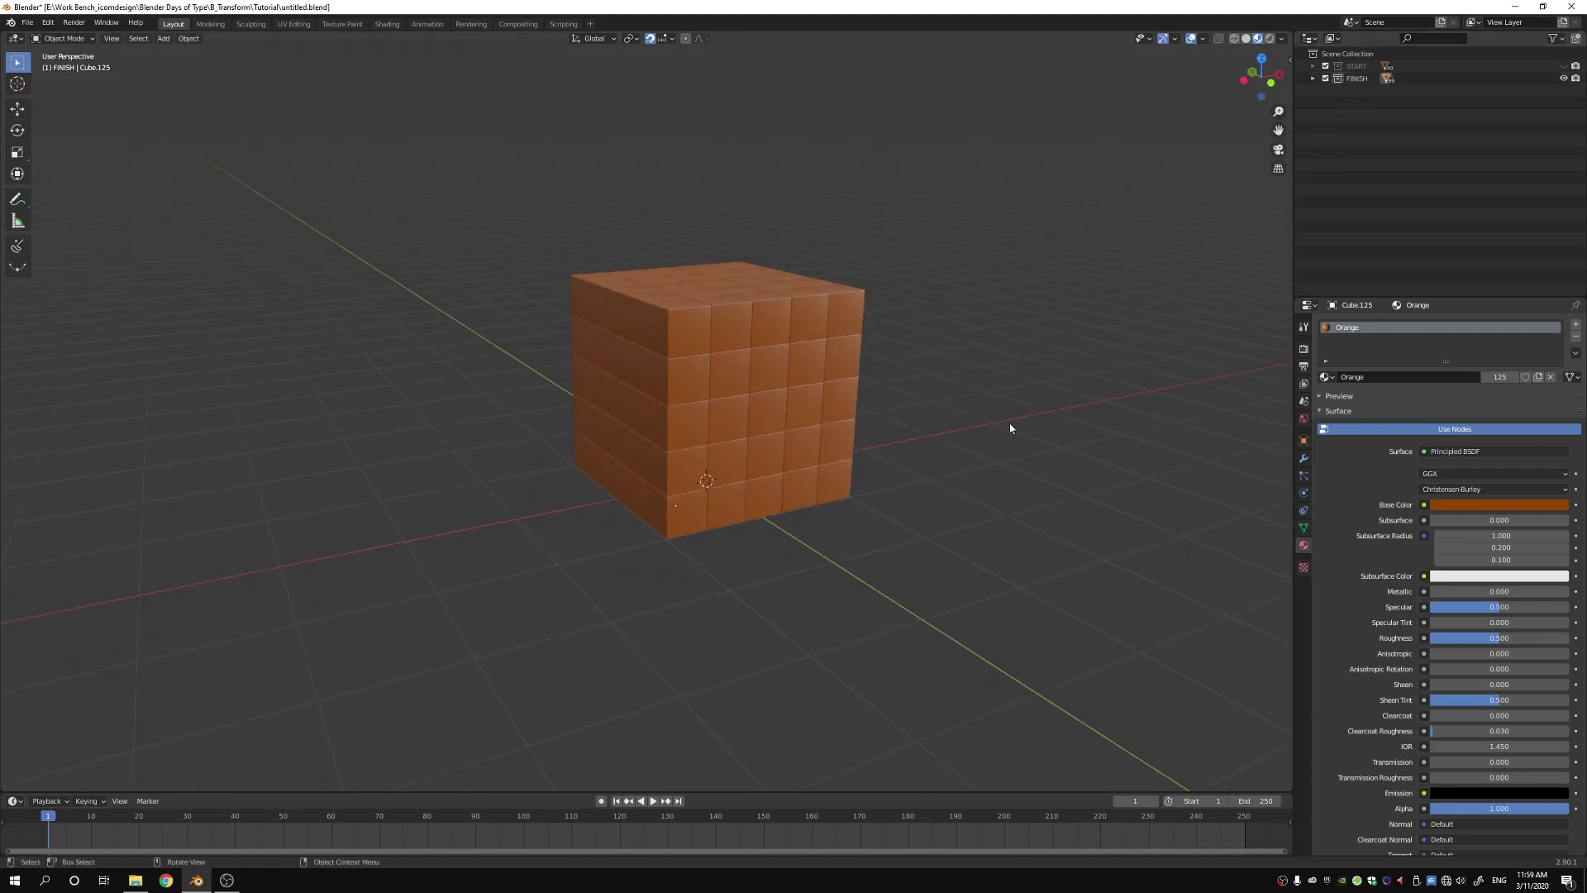
# - Toggle the visibility of the START and FINISH collections to compare the two blocks, leaving both collections shown
pyautogui.click(1563, 79)
pyautogui.click(1565, 66)
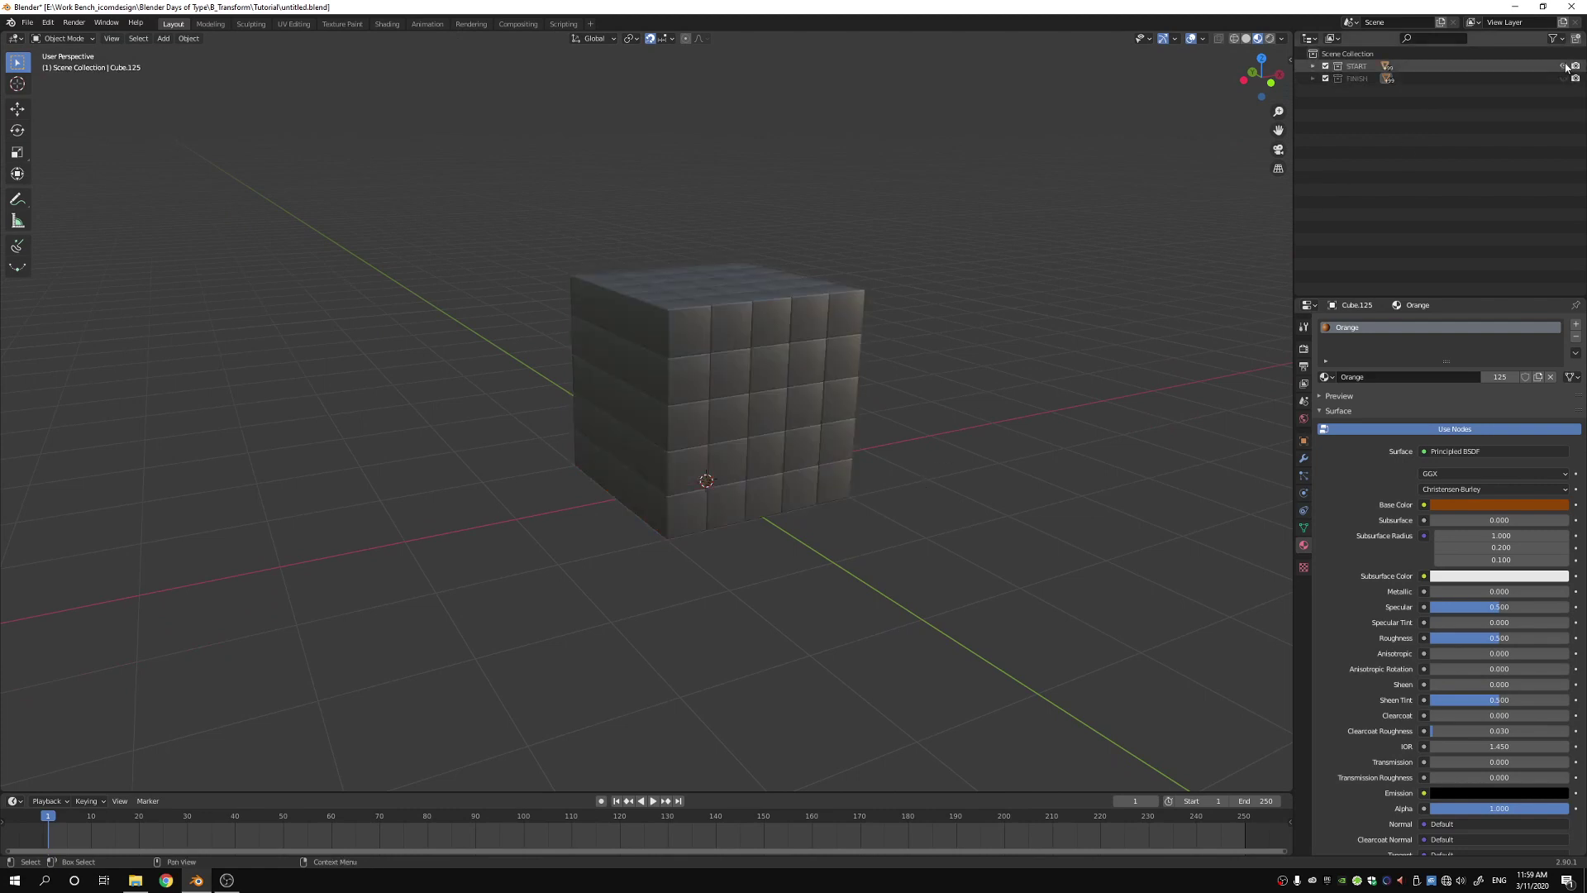
pyautogui.click(1565, 66)
pyautogui.click(1563, 80)
pyautogui.click(1565, 66)
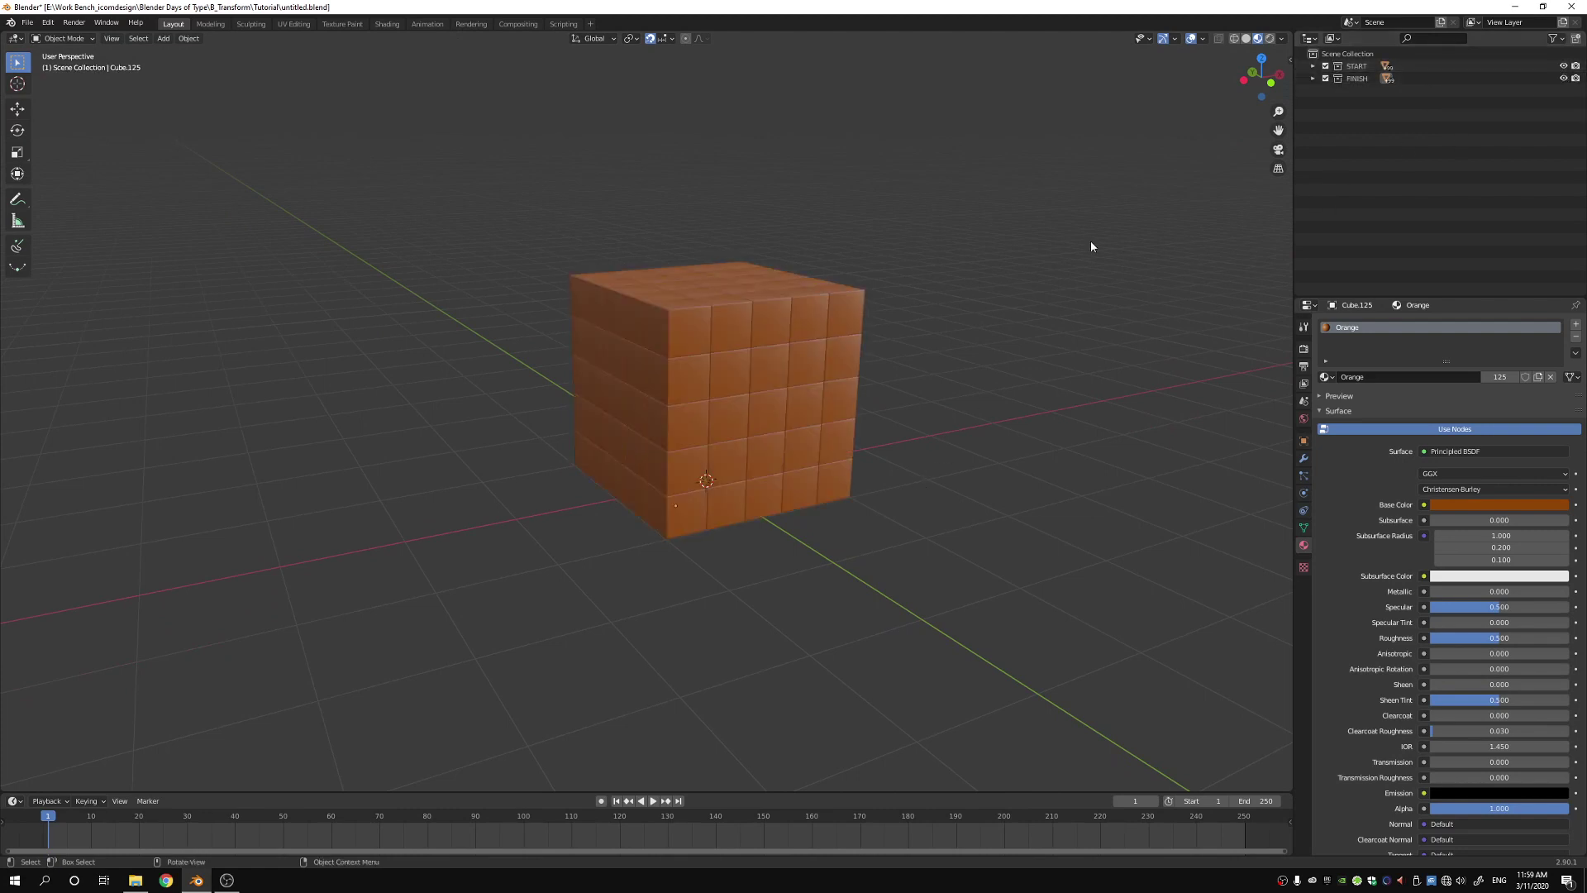
pyautogui.moveTo(1055, 258); pyautogui.dragTo(929, 346, button='middle')
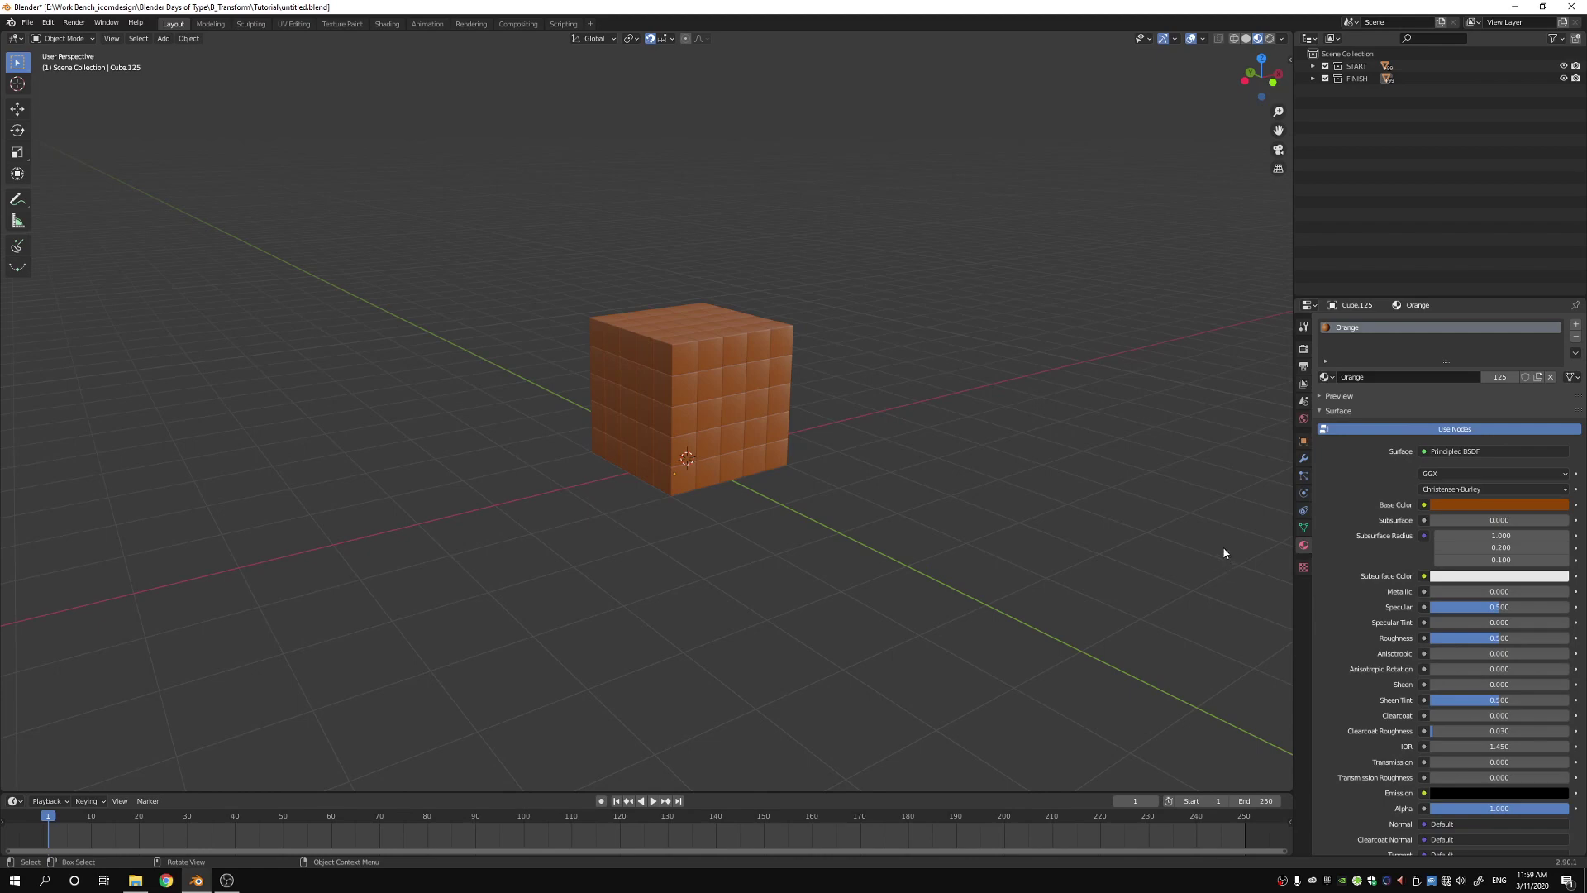
# - Select all the cubes, give them a Transforms ID key named Transform Cubes, and fill it from their current transforms
pyautogui.press('n')
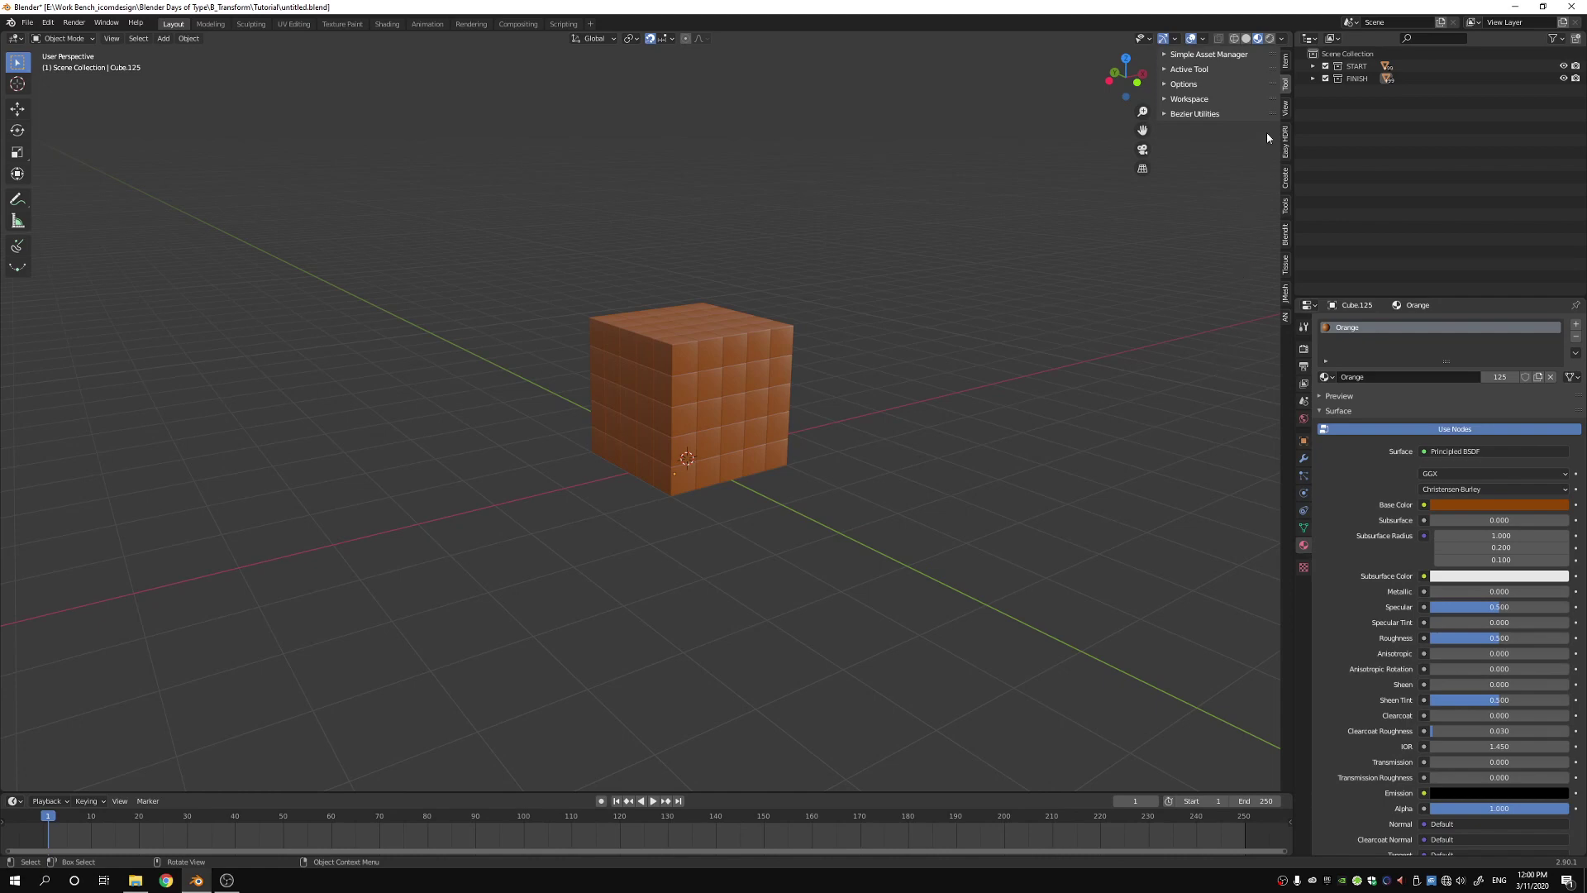
pyautogui.click(1287, 318)
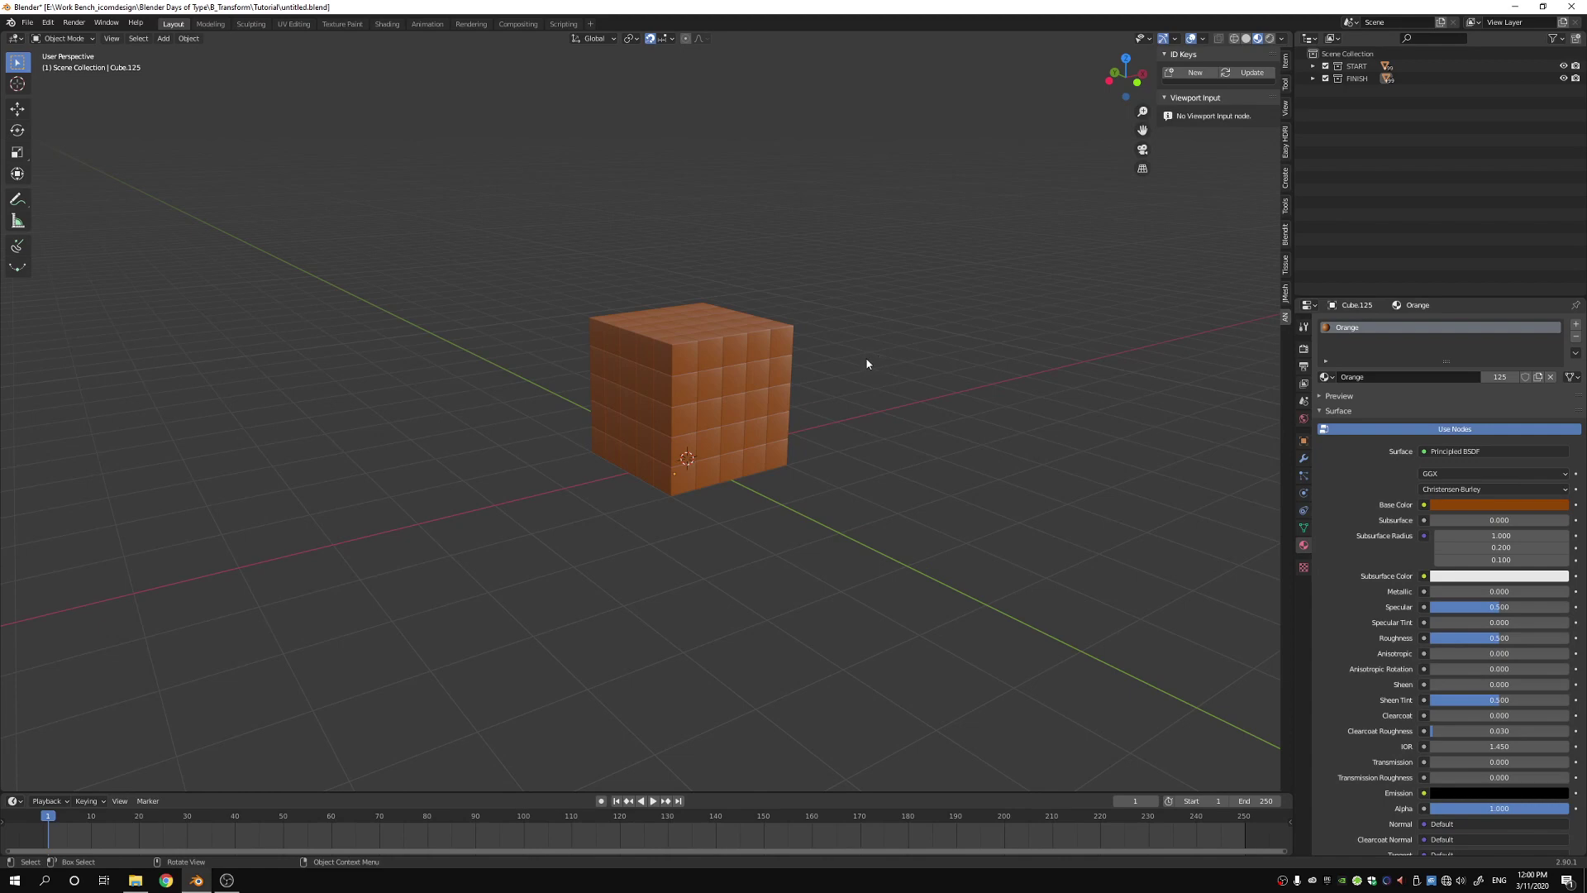
pyautogui.moveTo(482, 230); pyautogui.dragTo(896, 529)
pyautogui.moveTo(934, 463); pyautogui.dragTo(901, 474, button='middle')
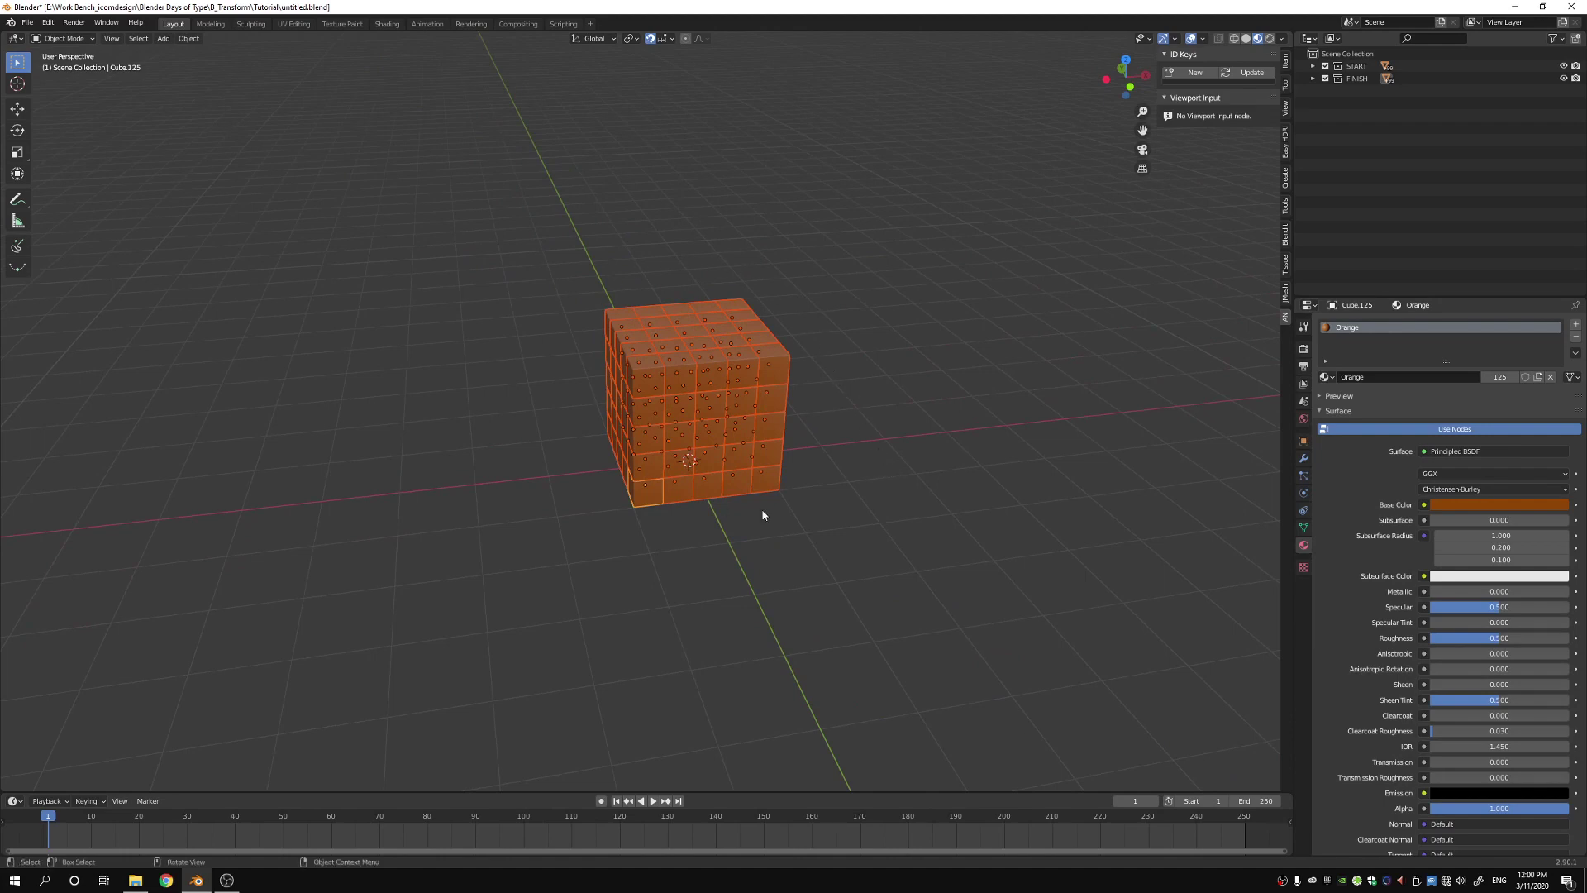
pyautogui.moveTo(992, 428); pyautogui.dragTo(1006, 420, button='middle')
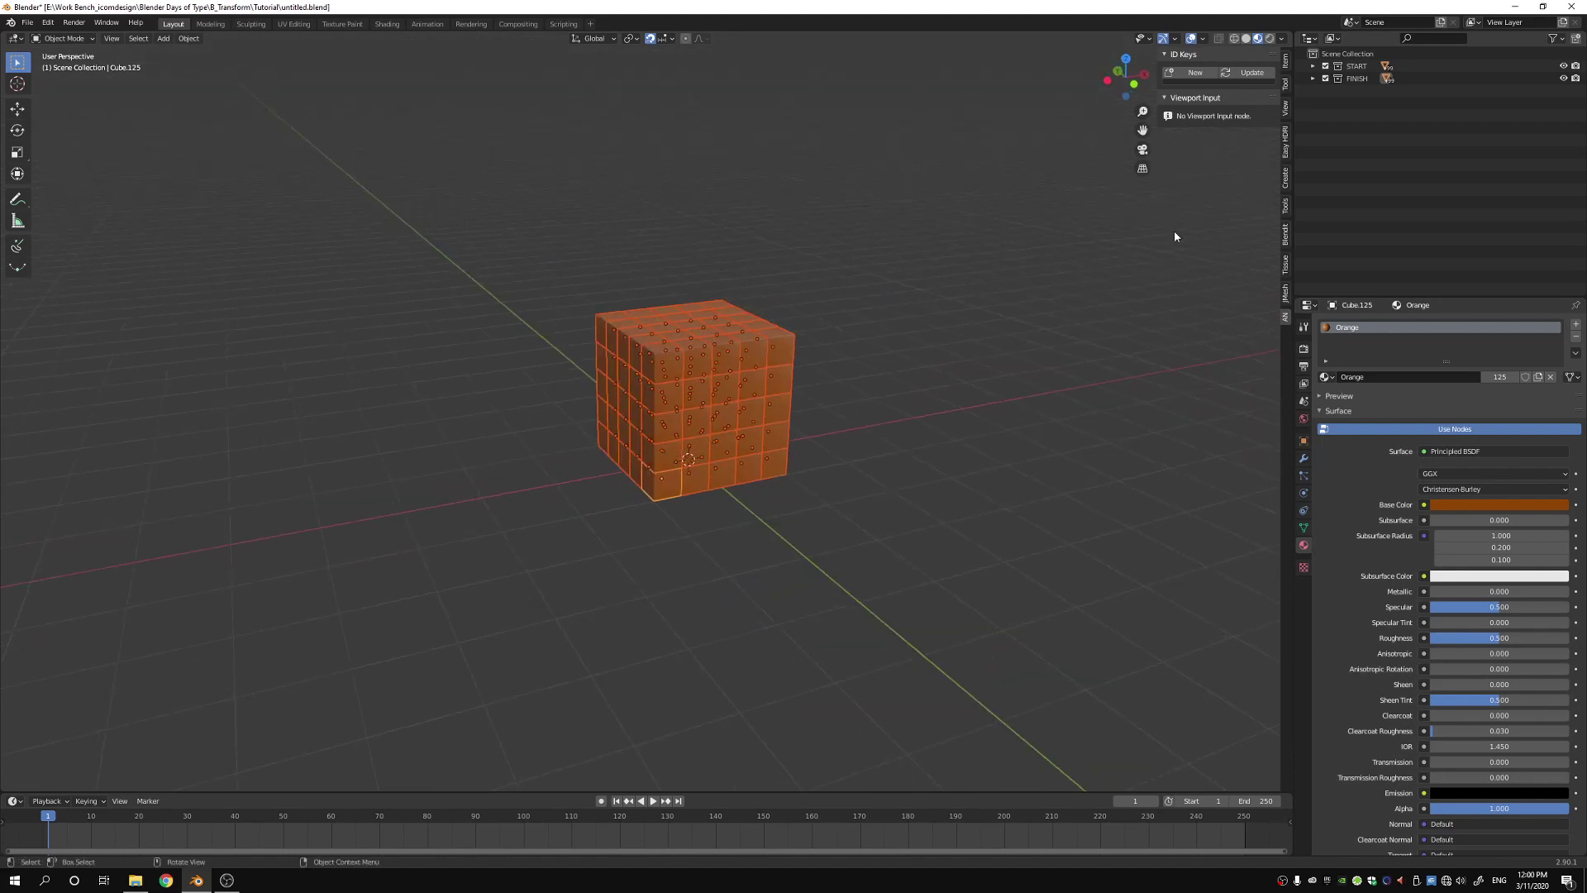
pyautogui.click(1194, 73)
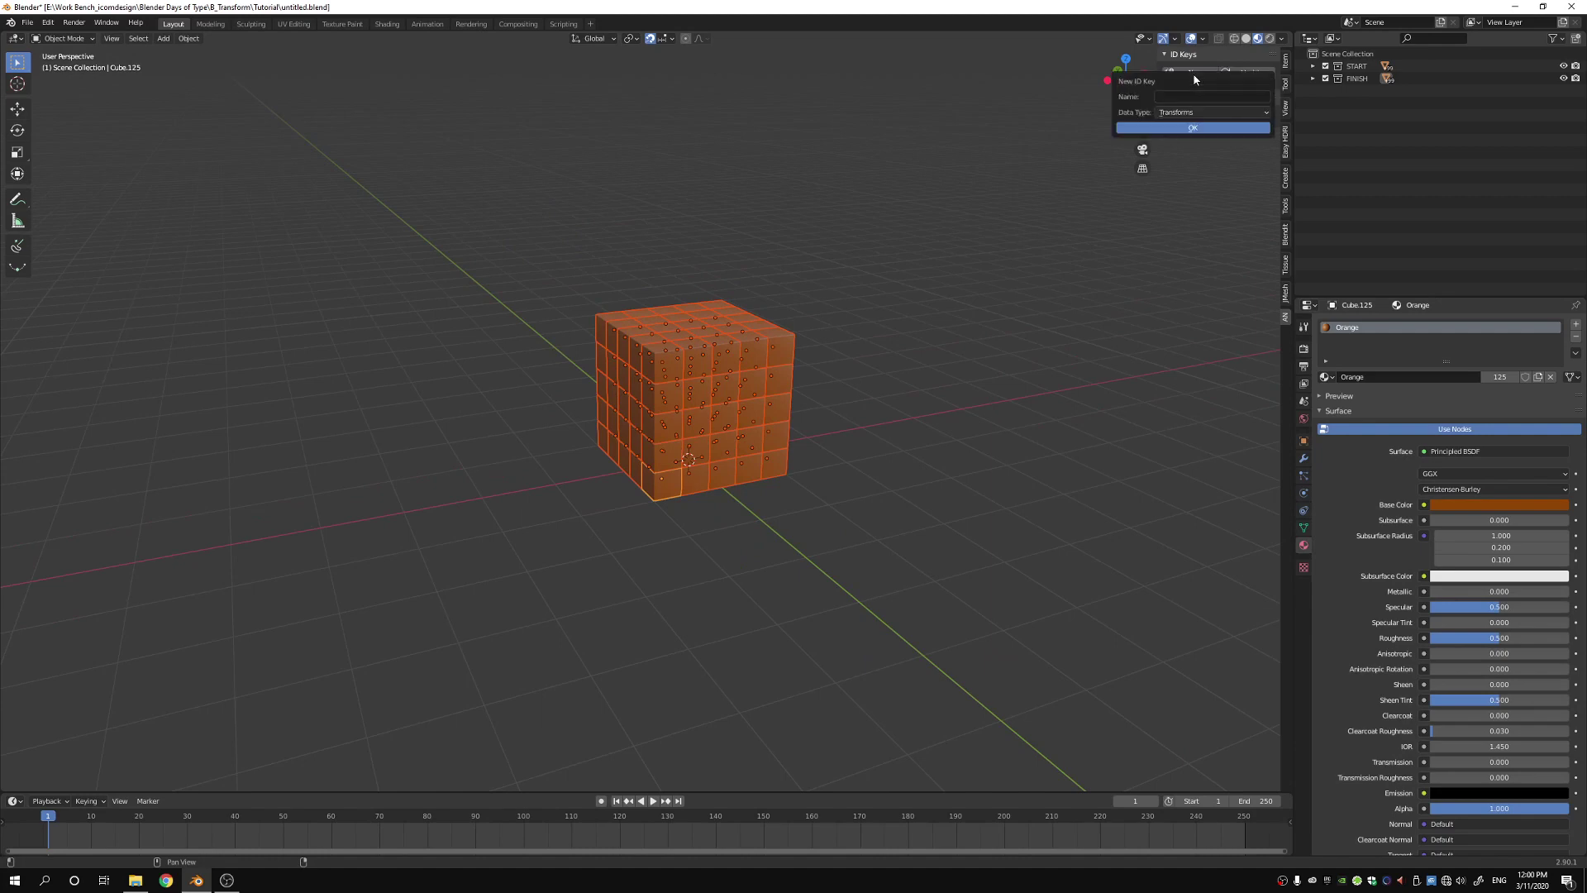
pyautogui.click(1182, 98)
pyautogui.write('Transform Cubes')
pyautogui.click(1191, 128)
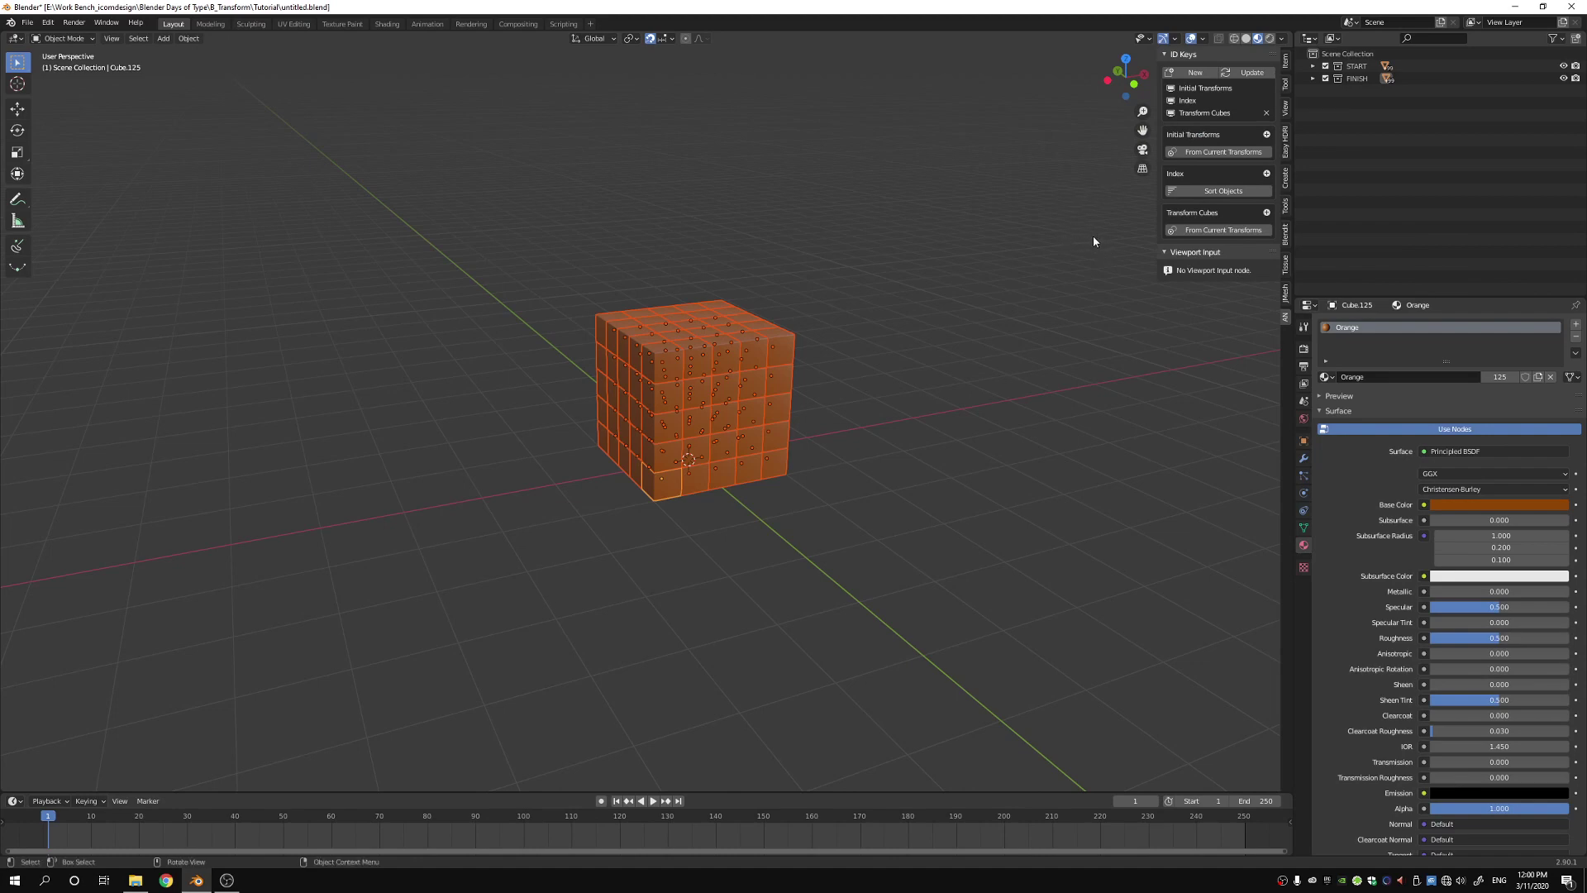
pyautogui.click(1220, 231)
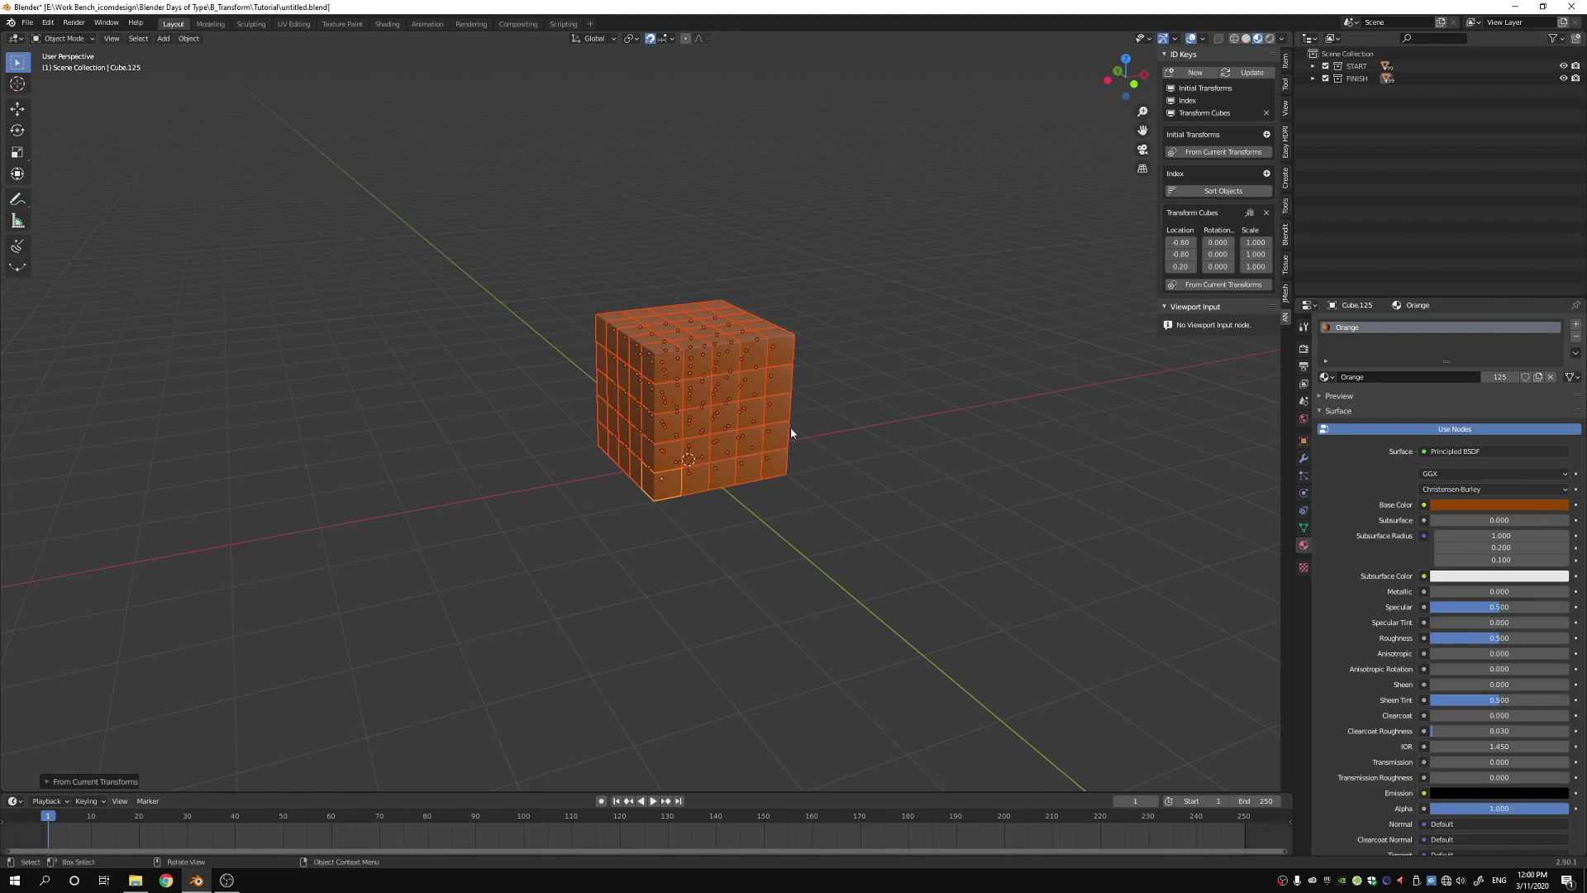
# - Deselect the cubes and hide the FINISH collection in the viewport
pyautogui.click(881, 426)
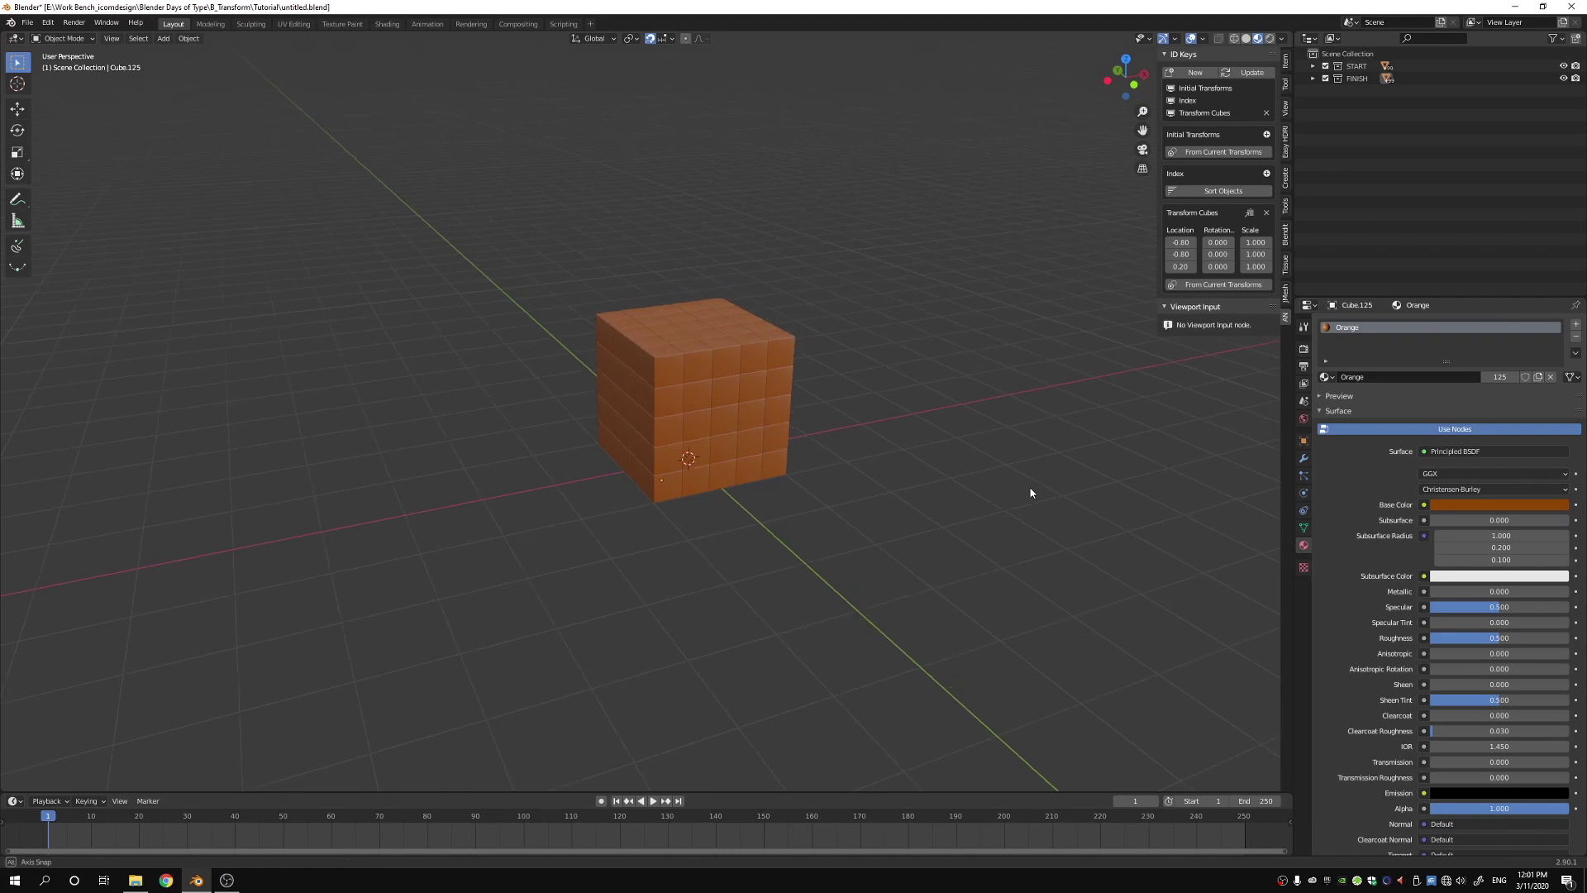
pyautogui.click(1563, 78)
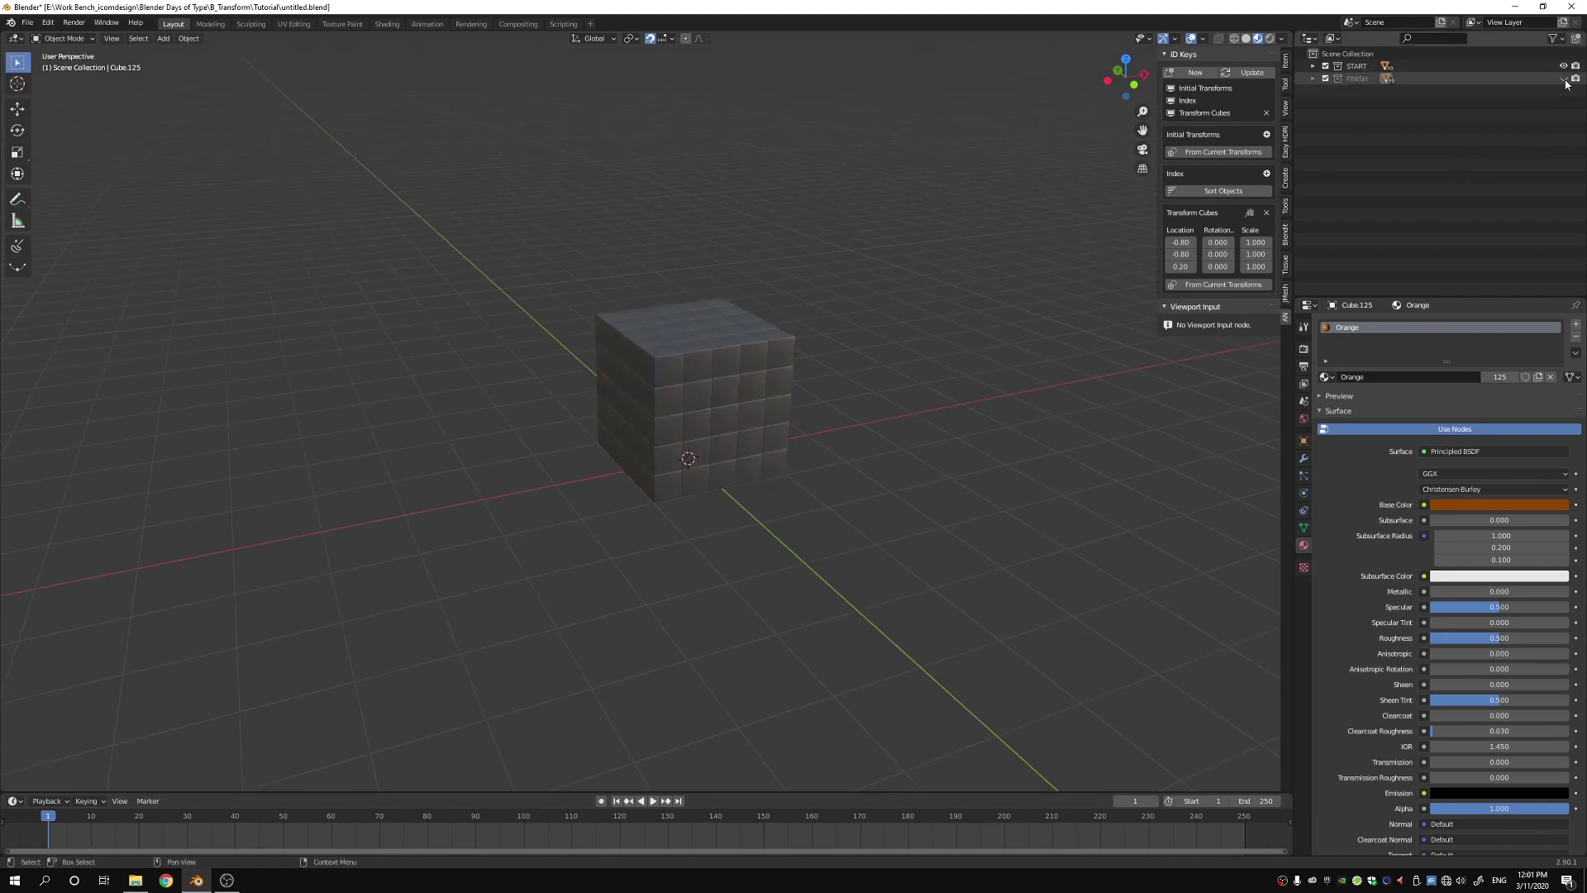
pyautogui.moveTo(911, 541); pyautogui.dragTo(974, 493, button='middle')
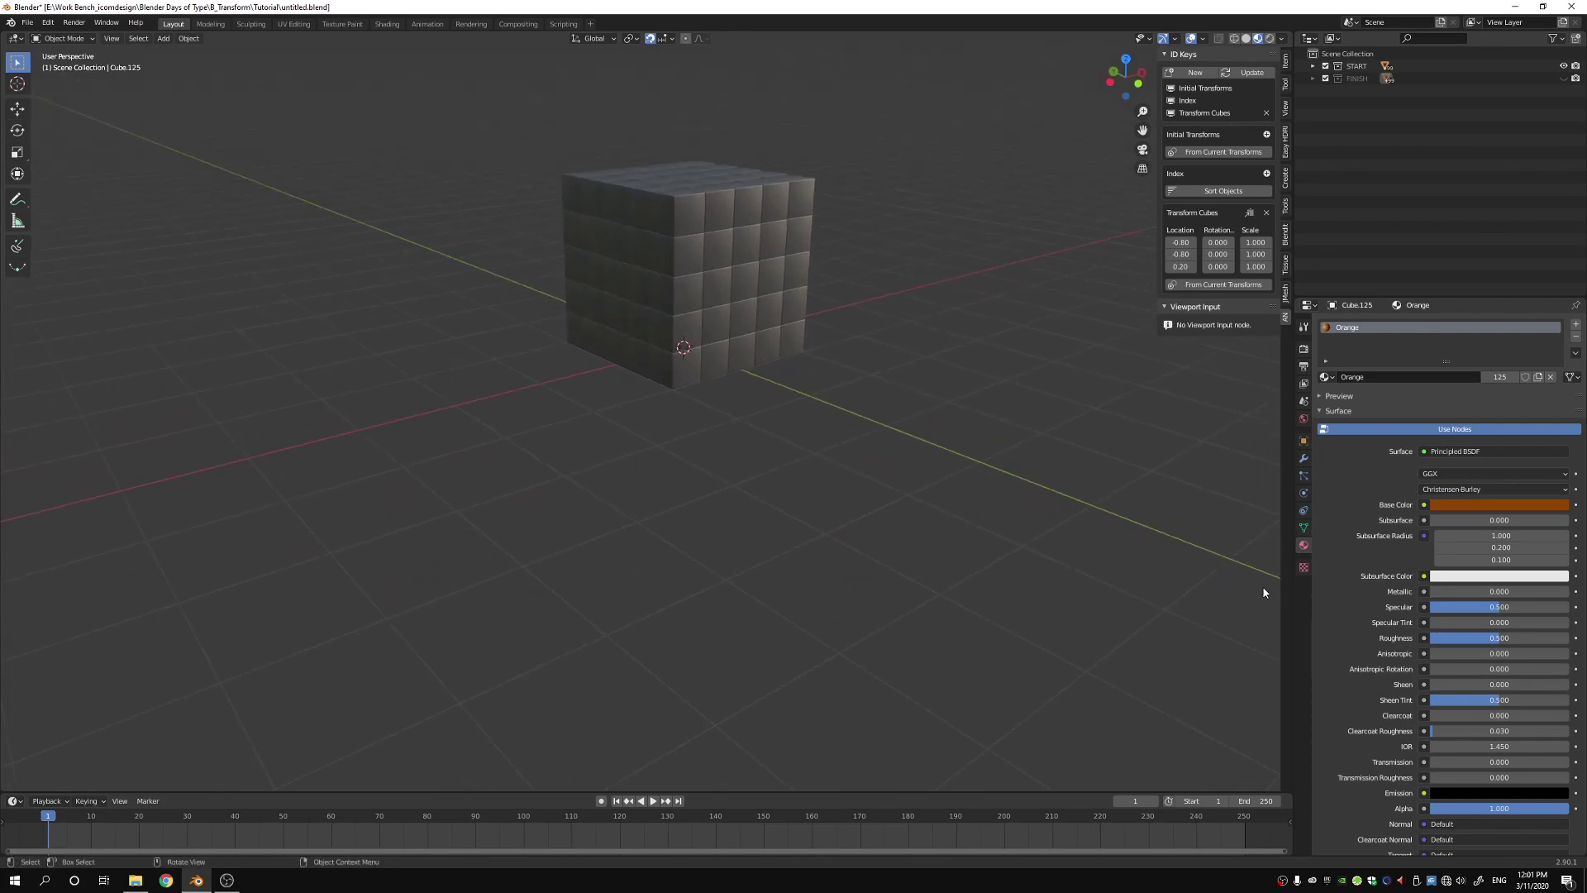
# - Split the 3D viewport horizontally and turn the lower area into an enlarged Animation Nodes editor
pyautogui.rightClick(1294, 593)
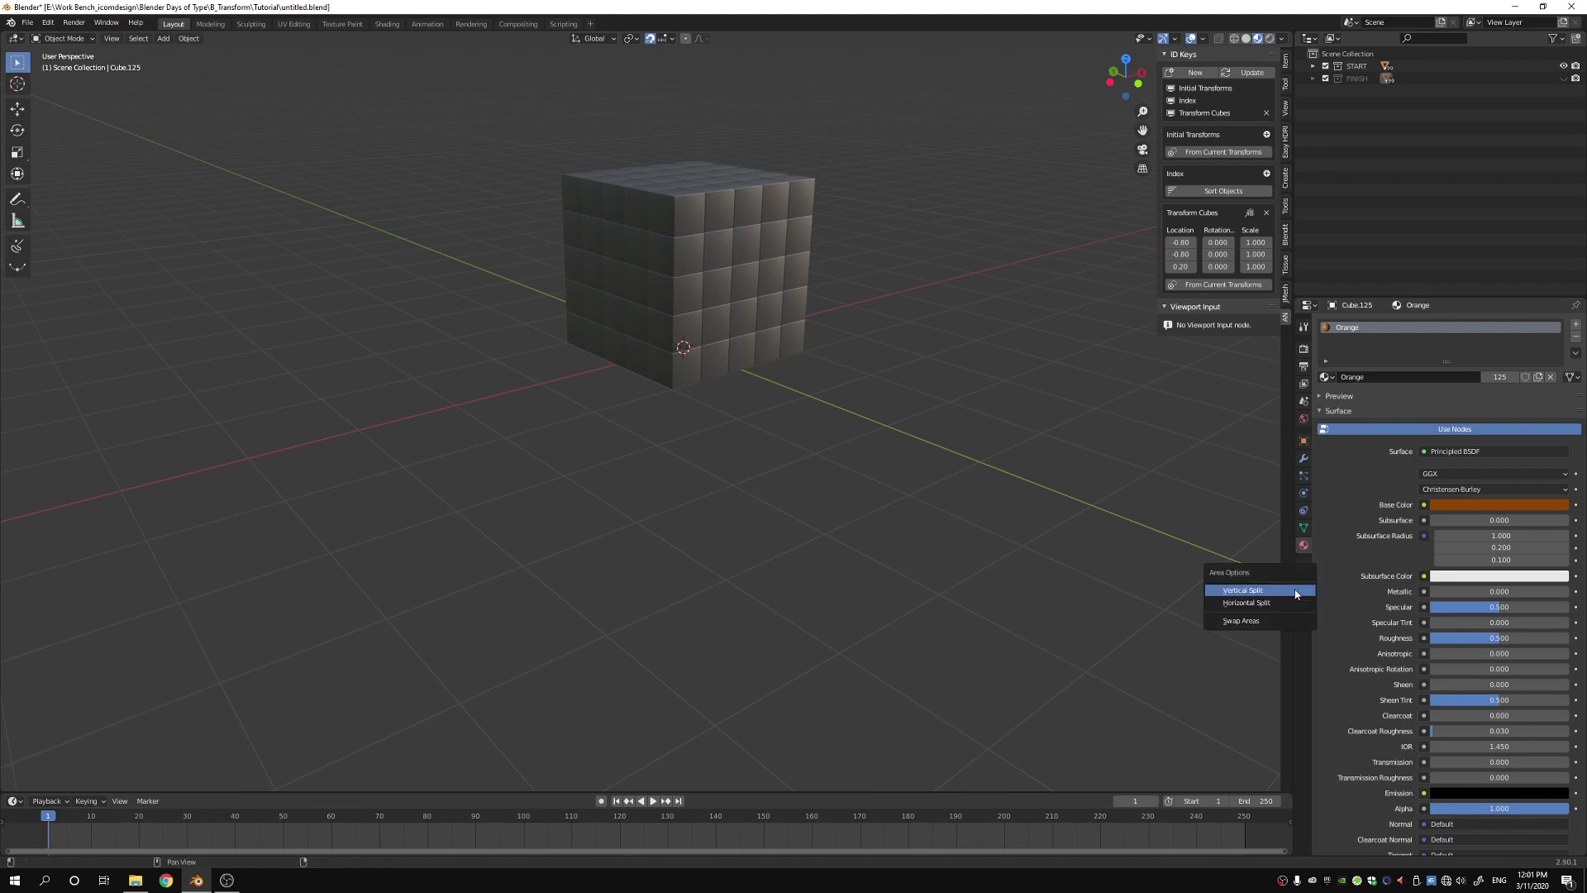
pyautogui.click(1273, 603)
pyautogui.click(418, 513)
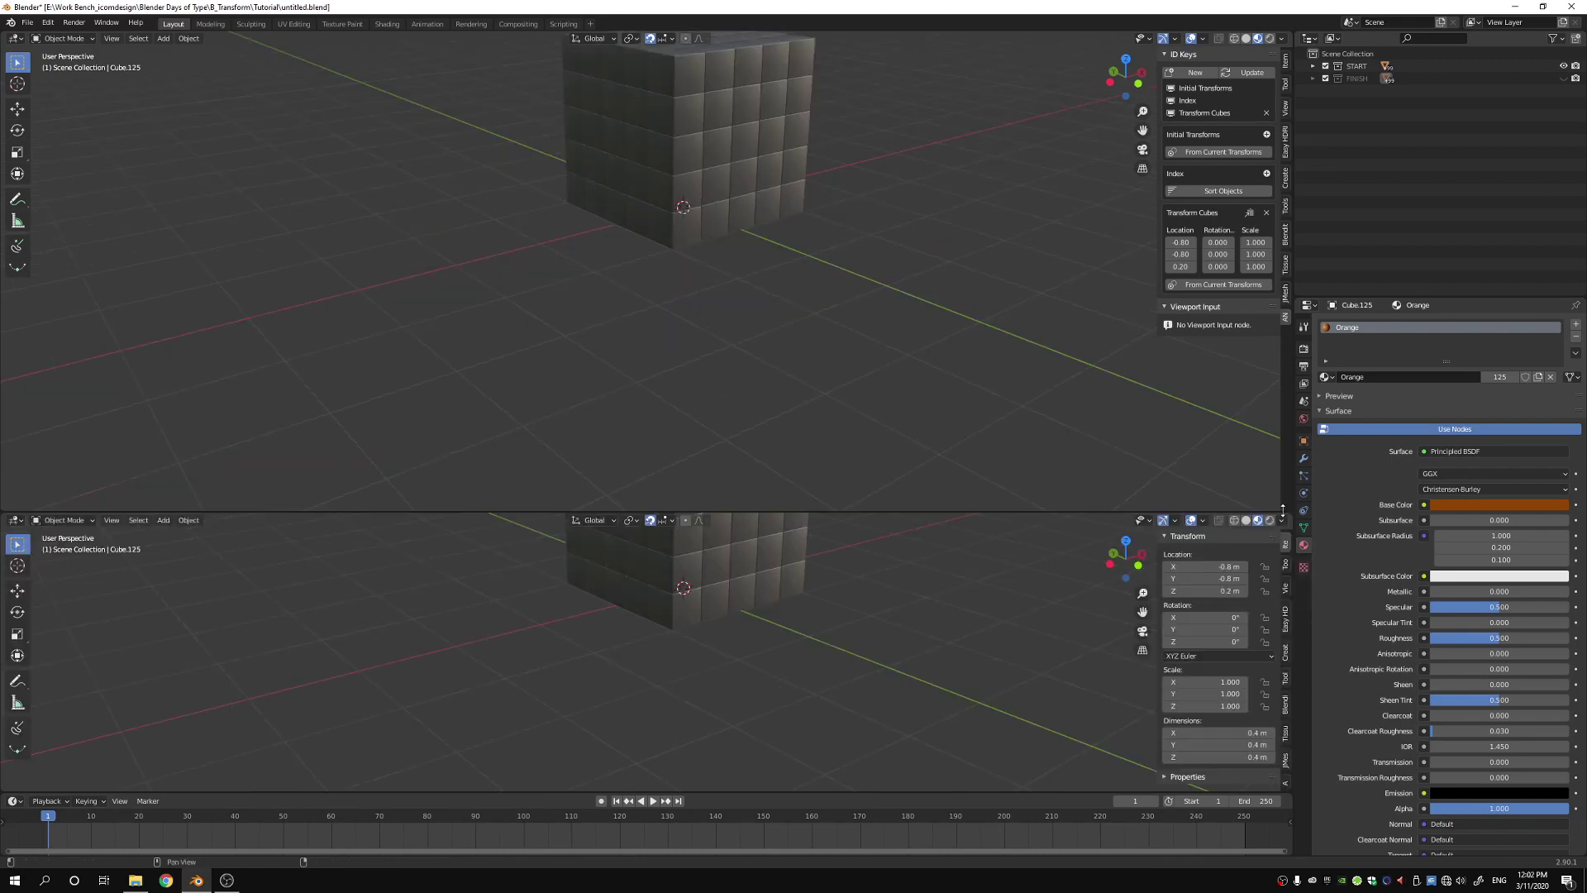
pyautogui.click(15, 520)
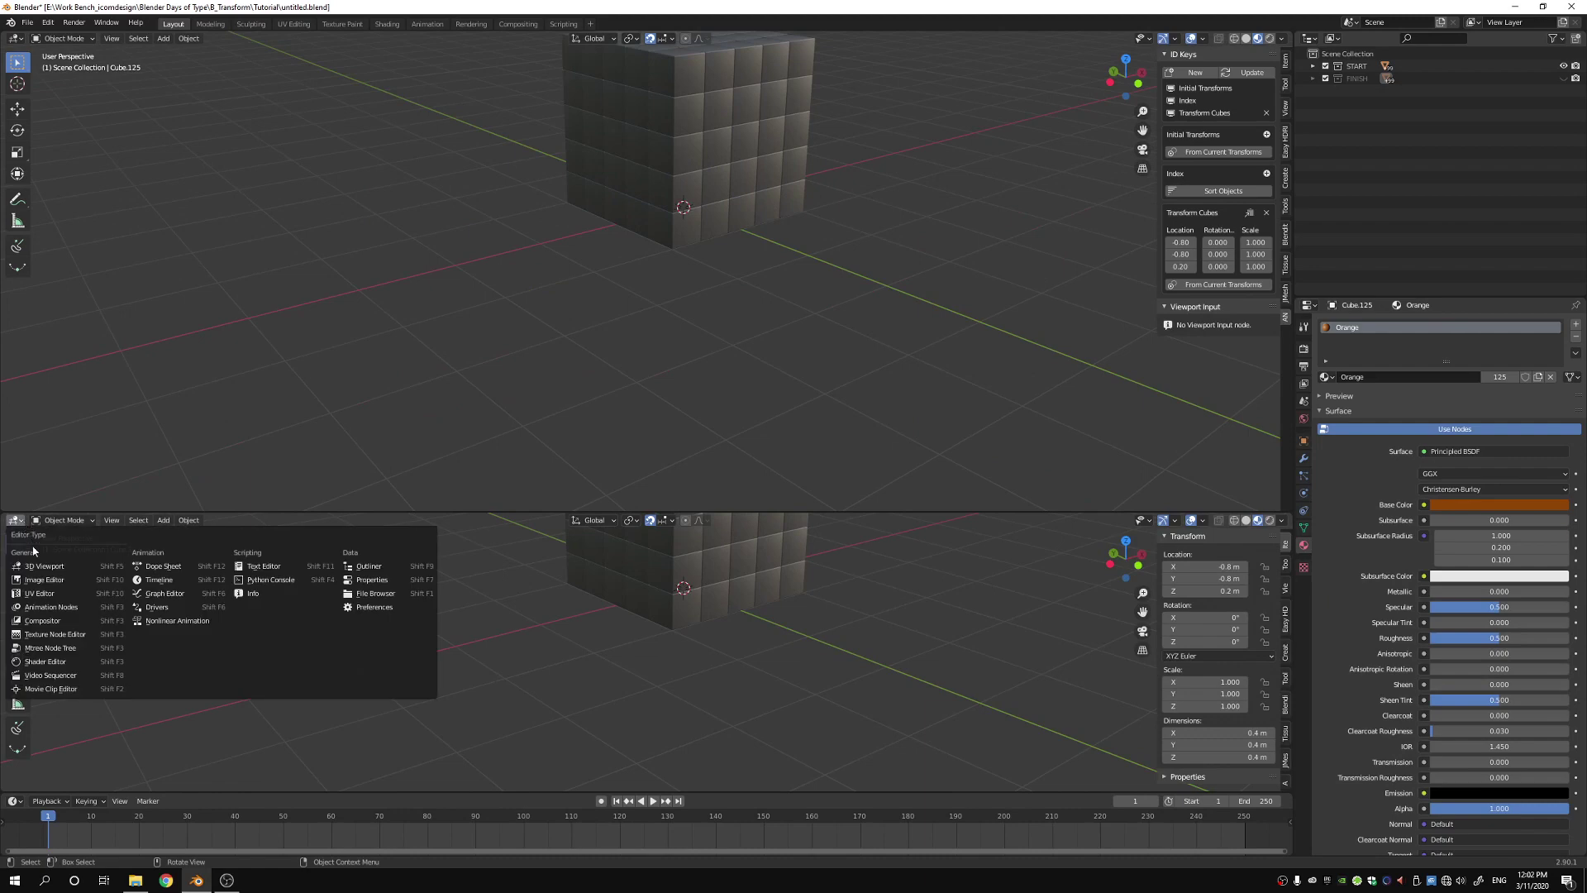
pyautogui.click(50, 607)
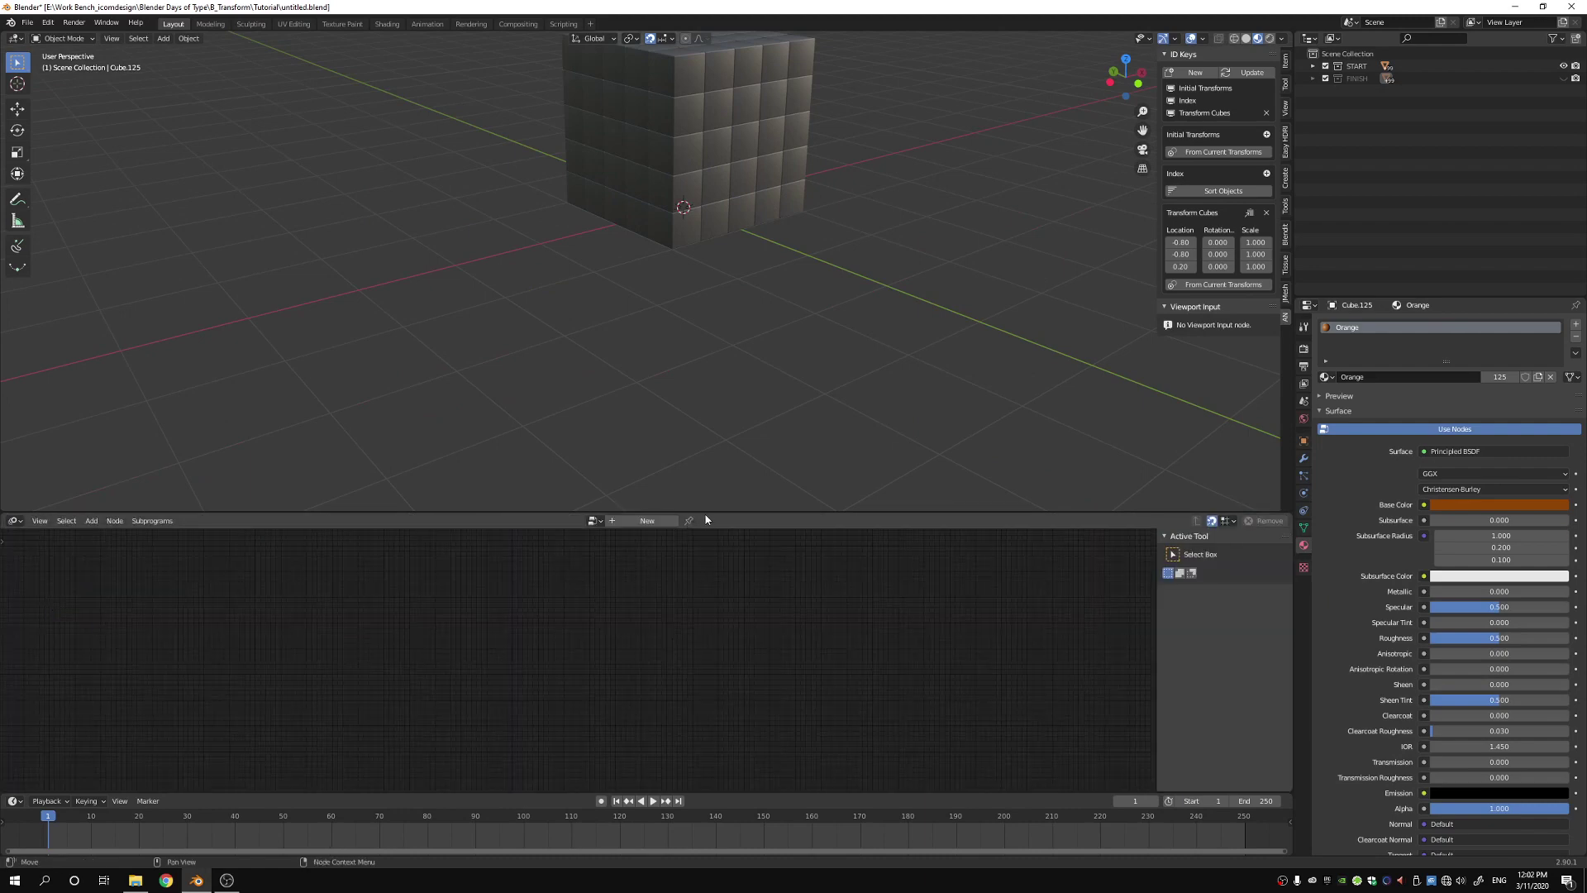
pyautogui.moveTo(706, 512); pyautogui.dragTo(719, 413)
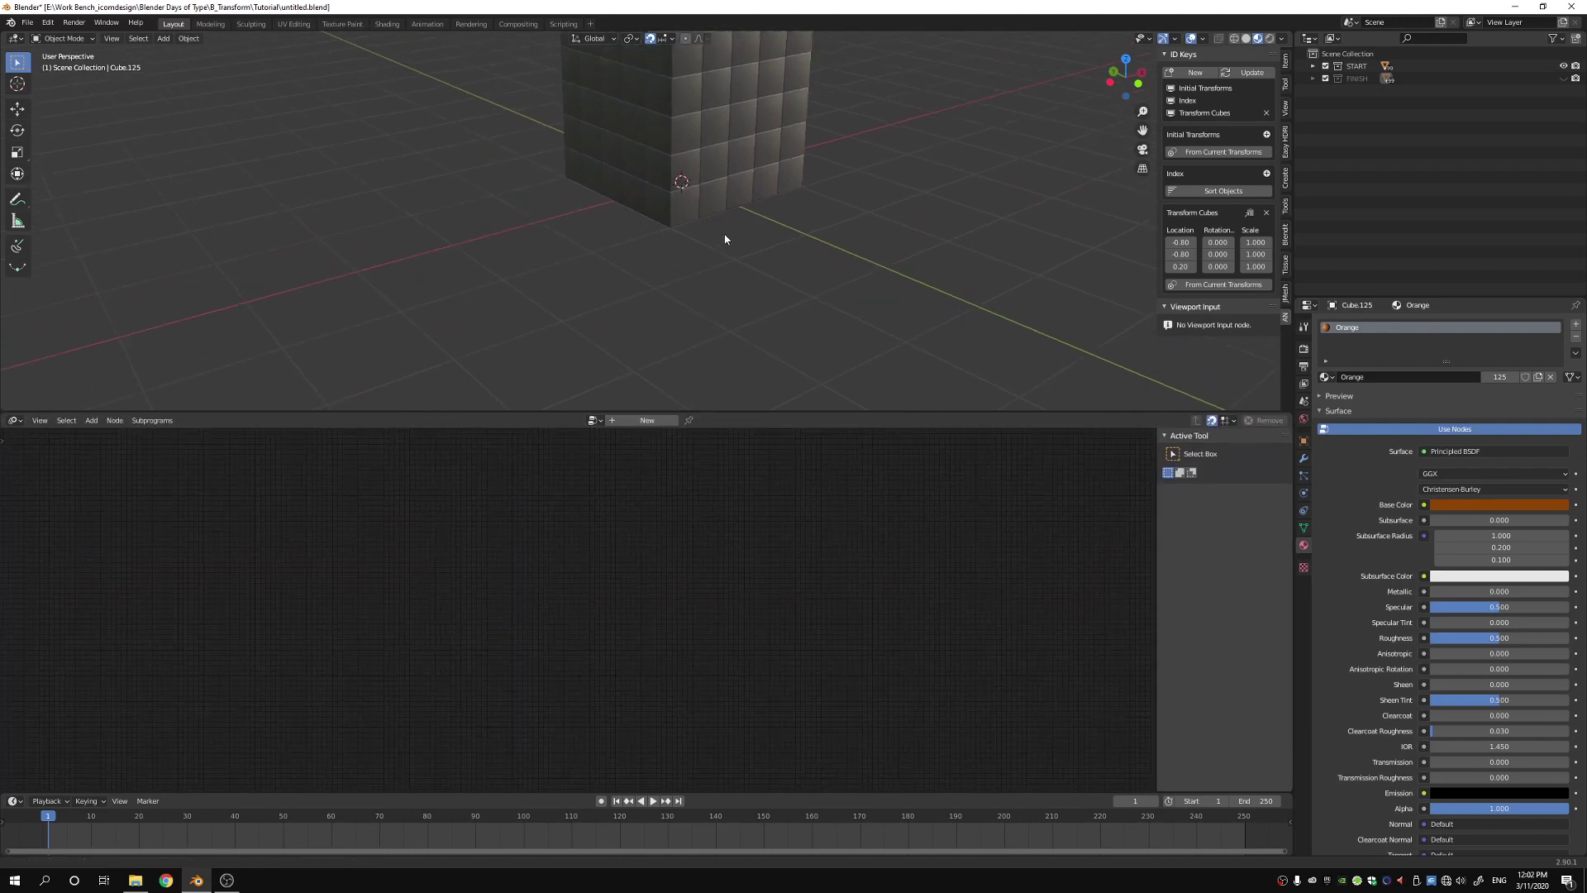
pyautogui.scroll(-4, 725, 239)
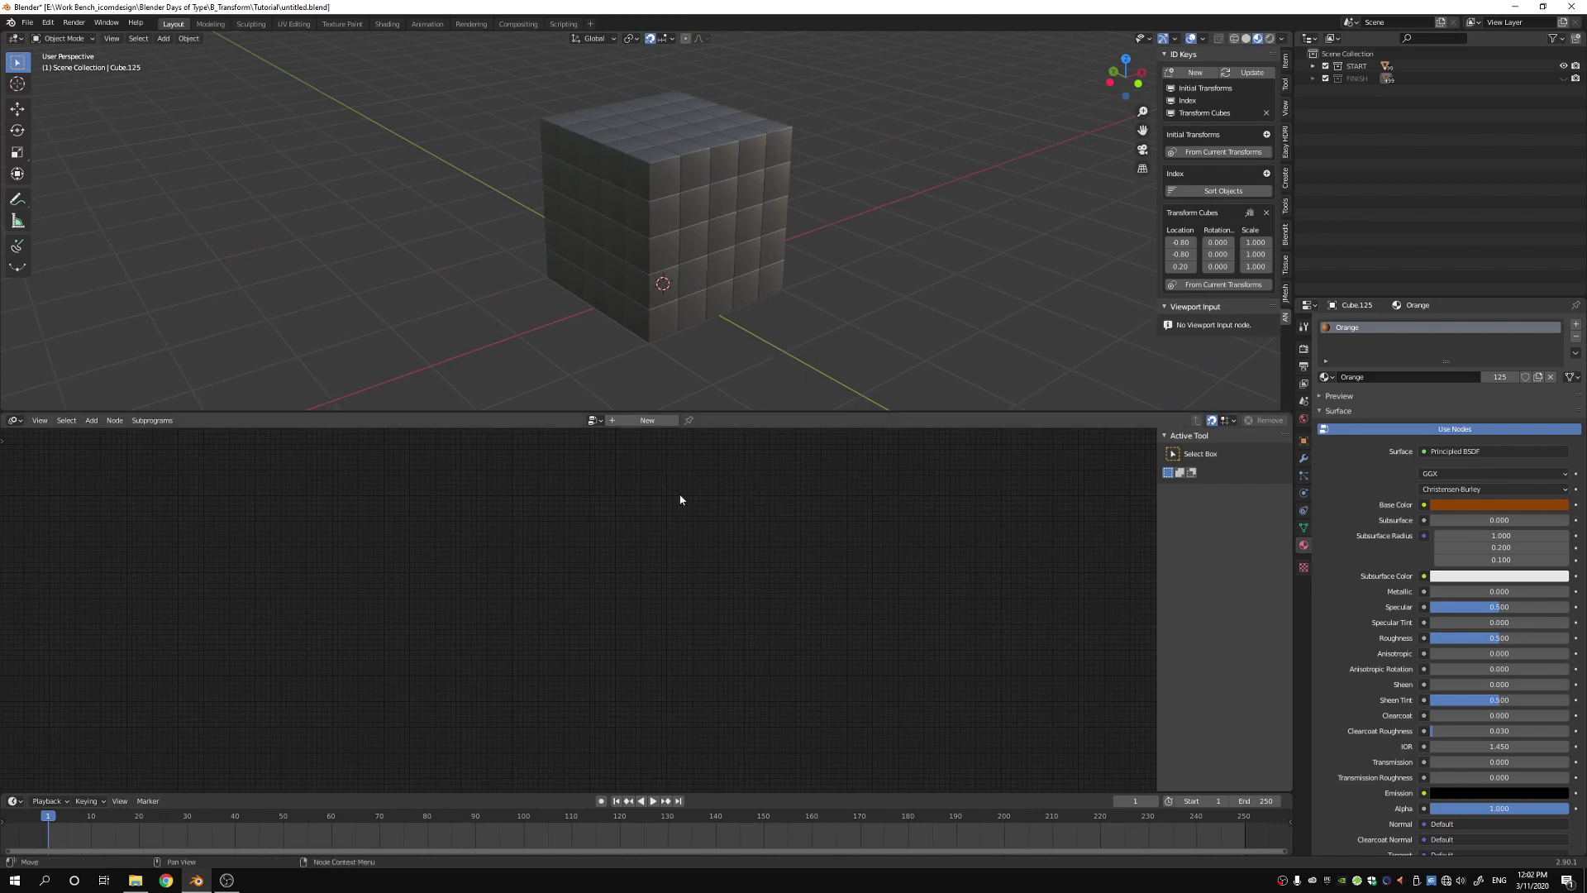
# - Create a new animation node tree and name it Transform NodeTree
pyautogui.click(645, 421)
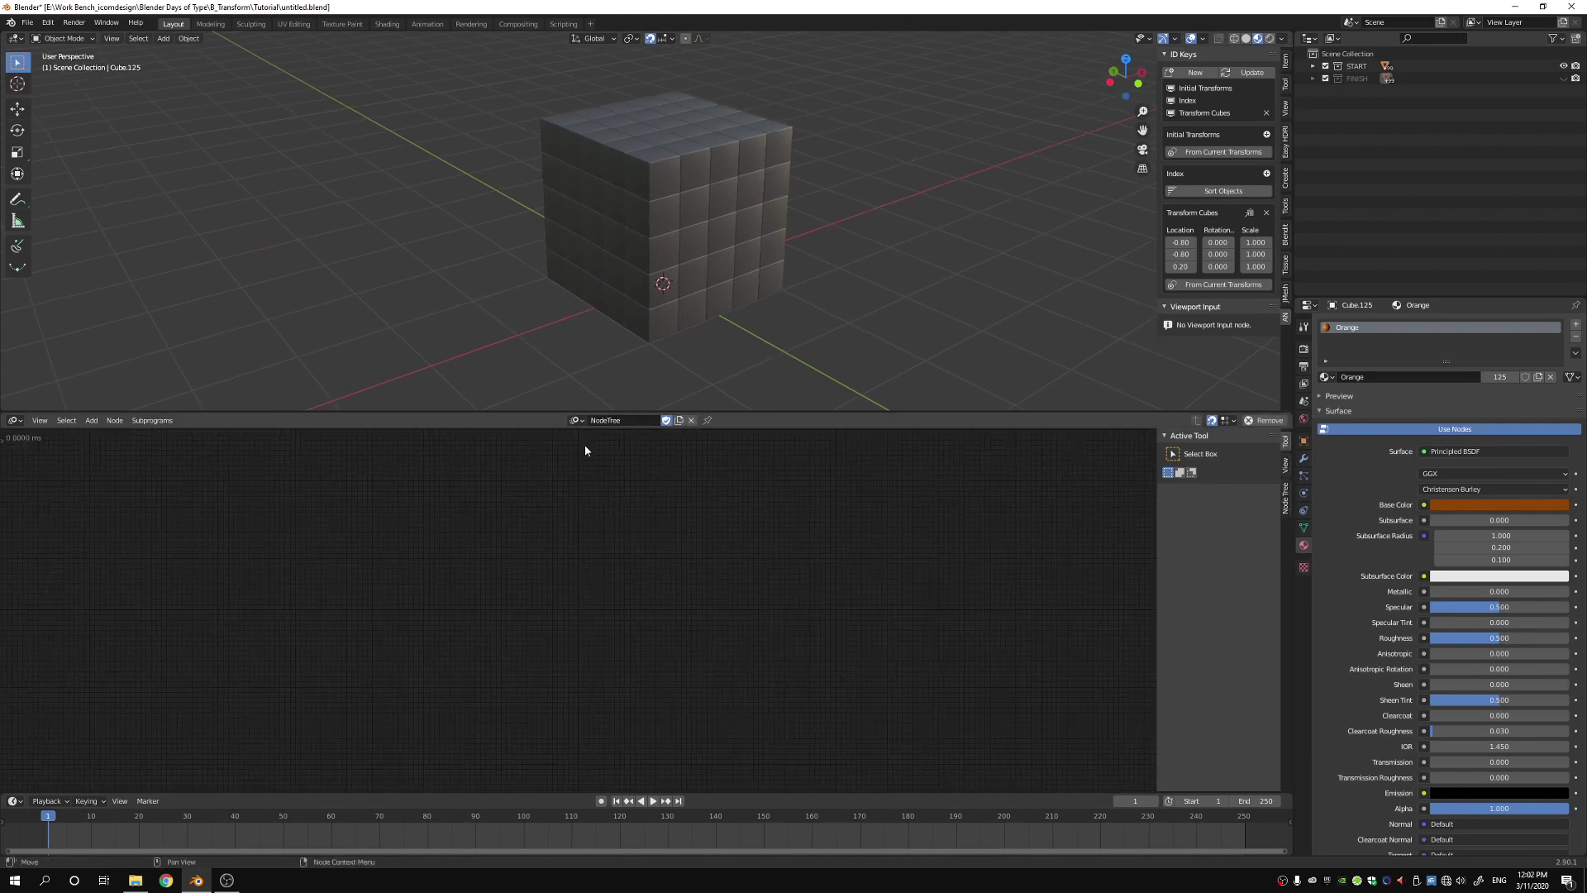
pyautogui.click(597, 421)
pyautogui.write('Transform')
pyautogui.press('Return')
# - Add a Collection Info node to the left part of the node tree's empty canvas
pyautogui.hotkey('shift', 'a')
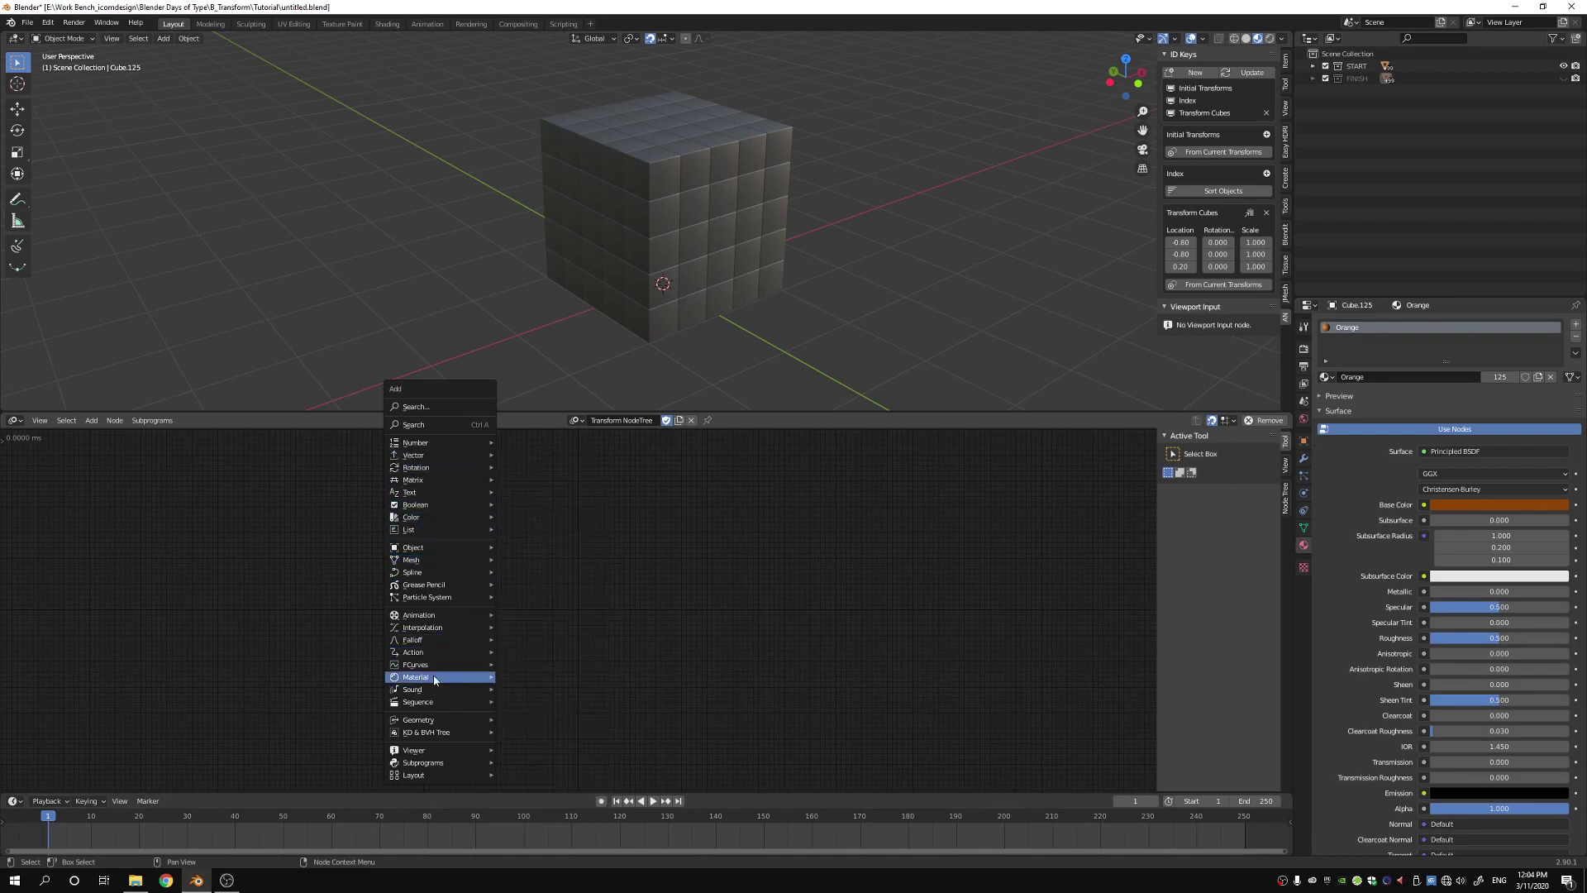
pyautogui.moveTo(431, 678)
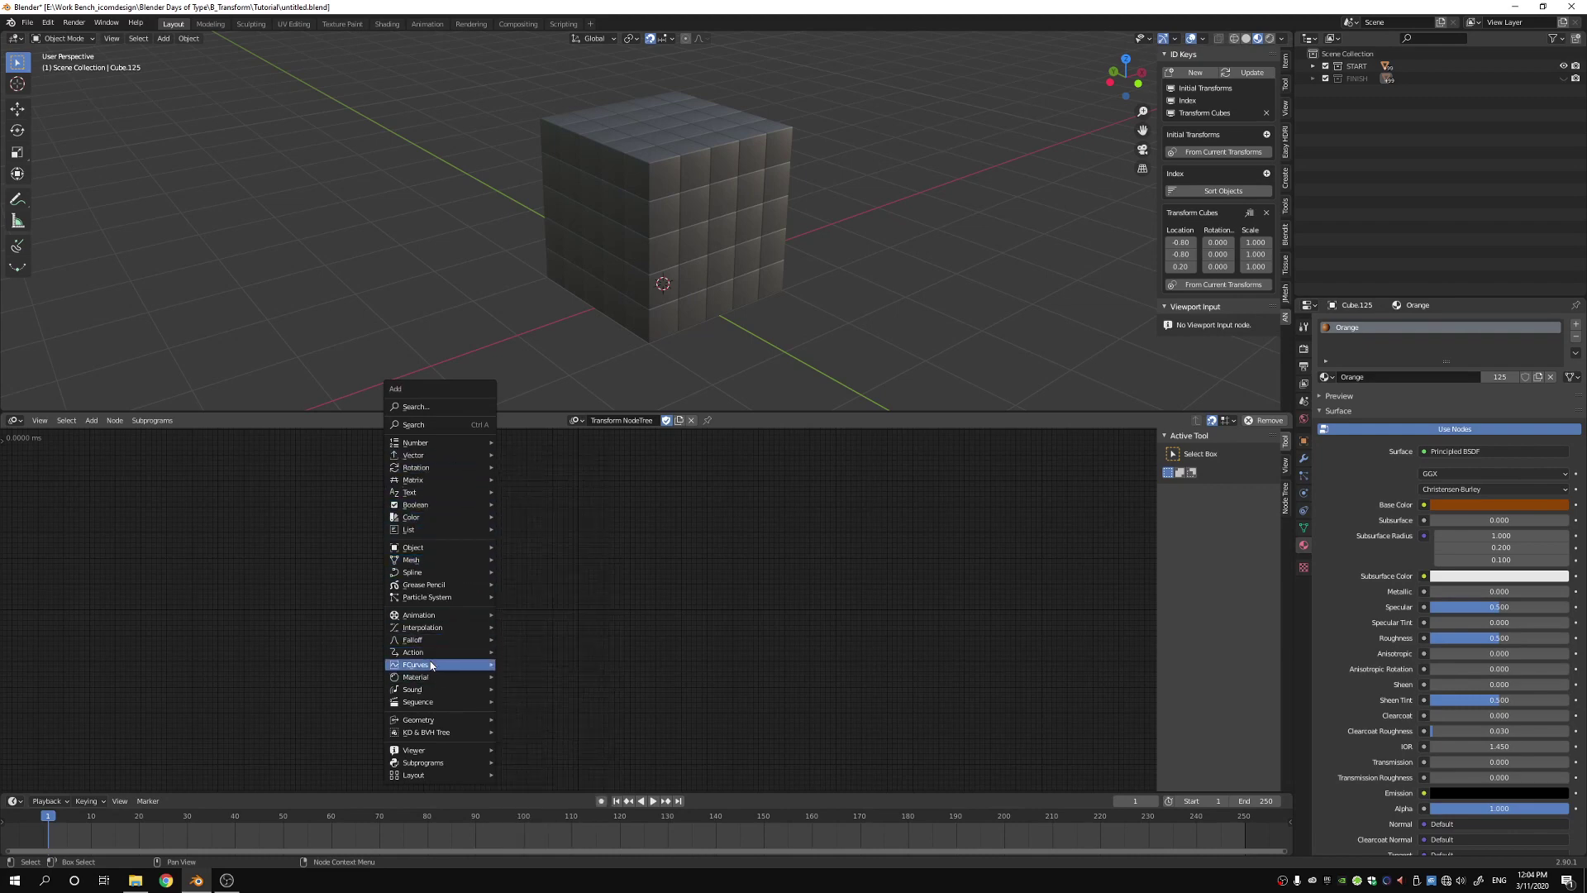
pyautogui.moveTo(449, 554)
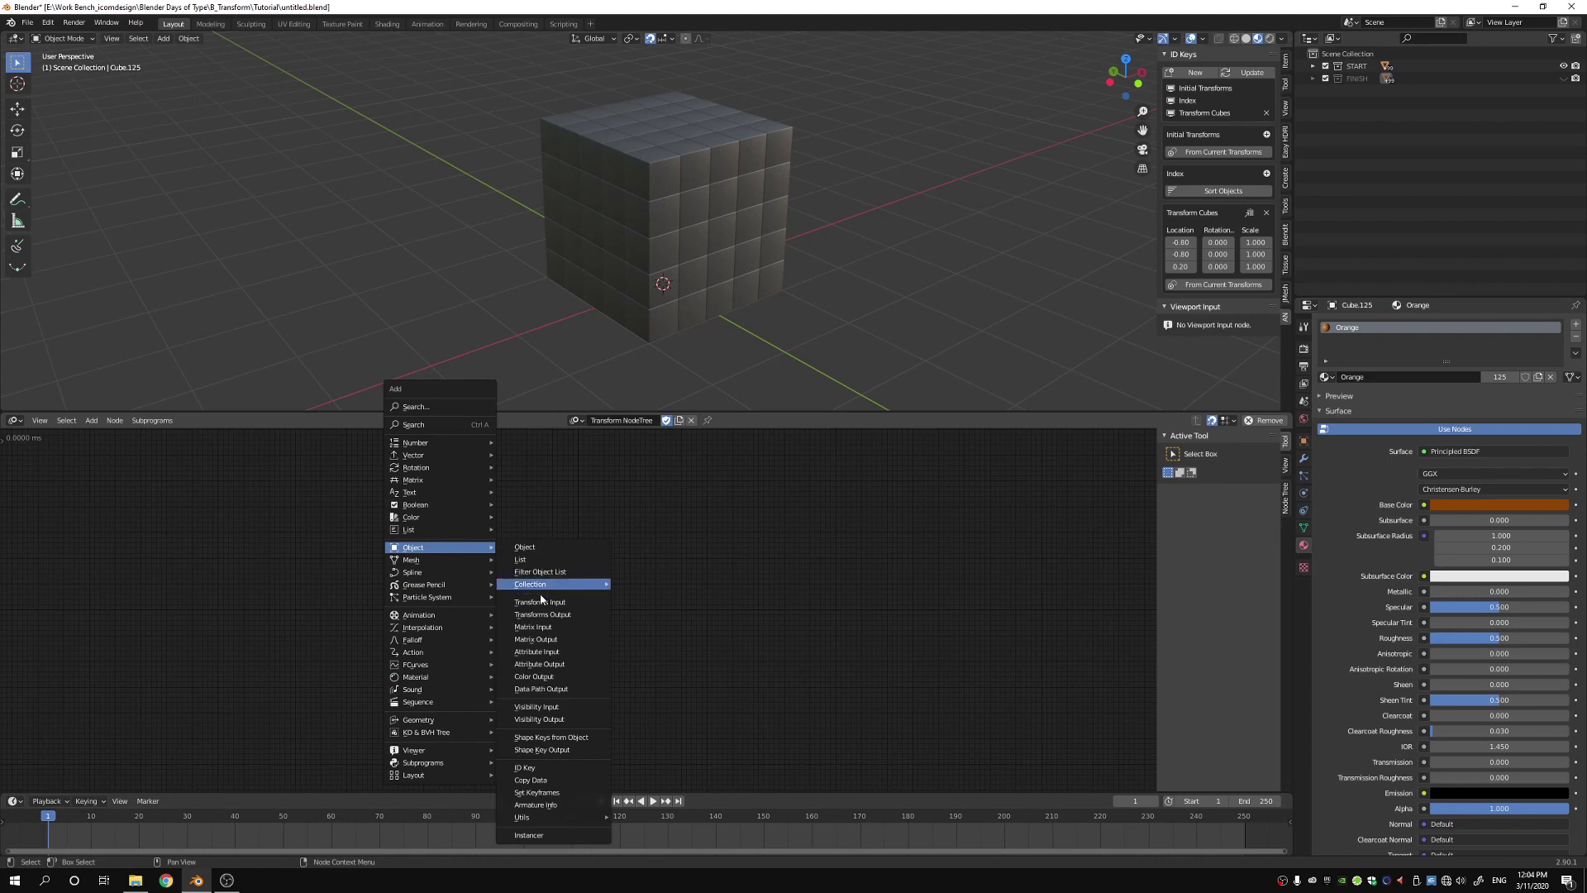
pyautogui.moveTo(541, 590)
pyautogui.click(661, 608)
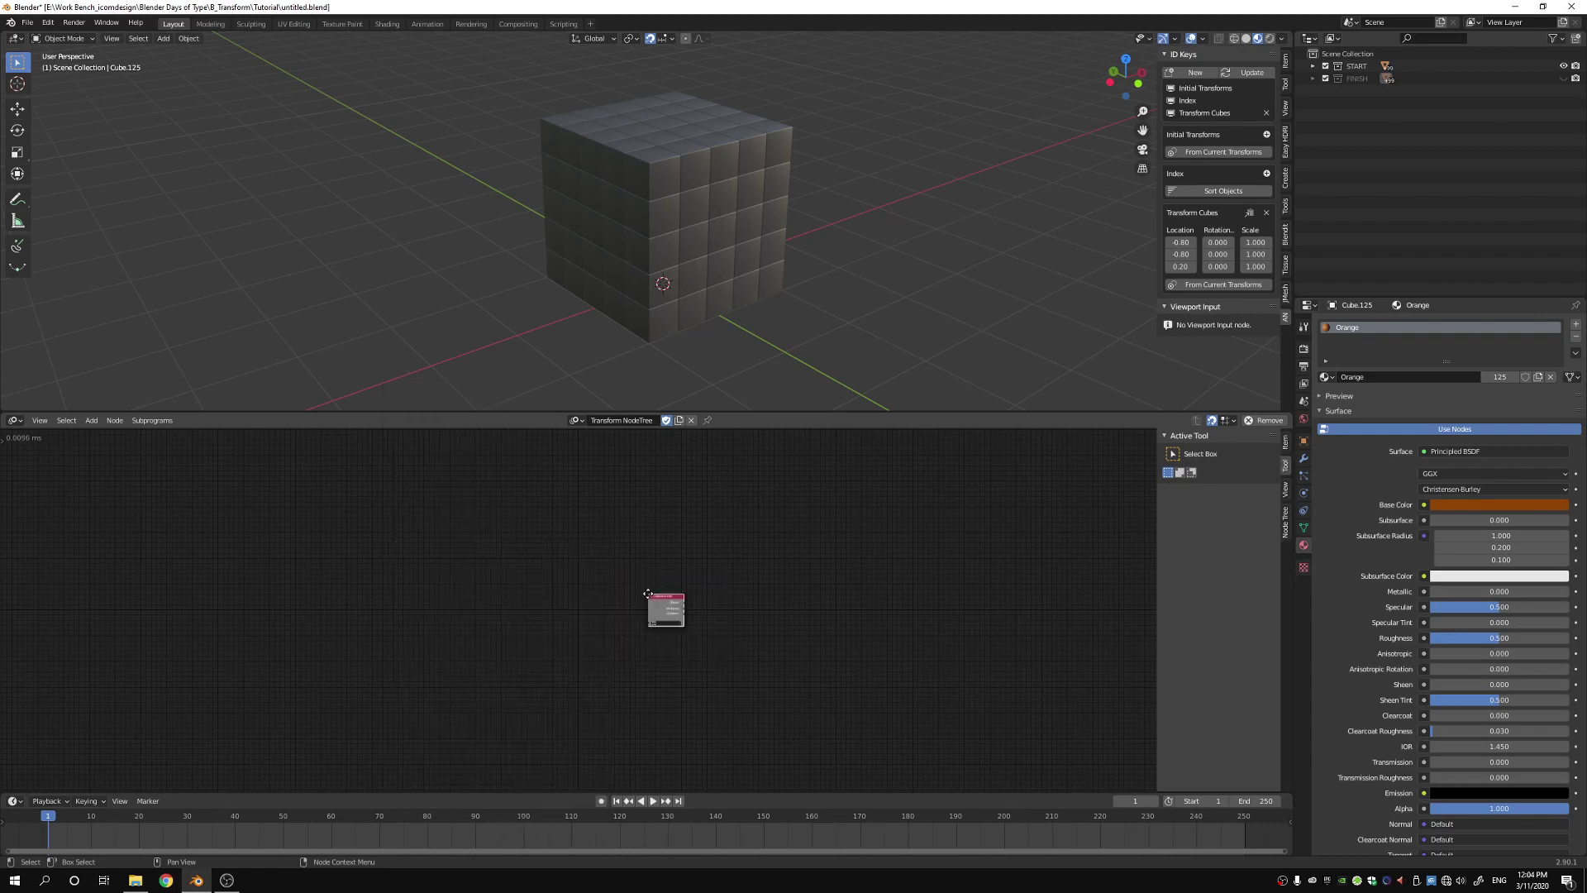
pyautogui.click(425, 558)
pyautogui.scroll(5, 464, 563)
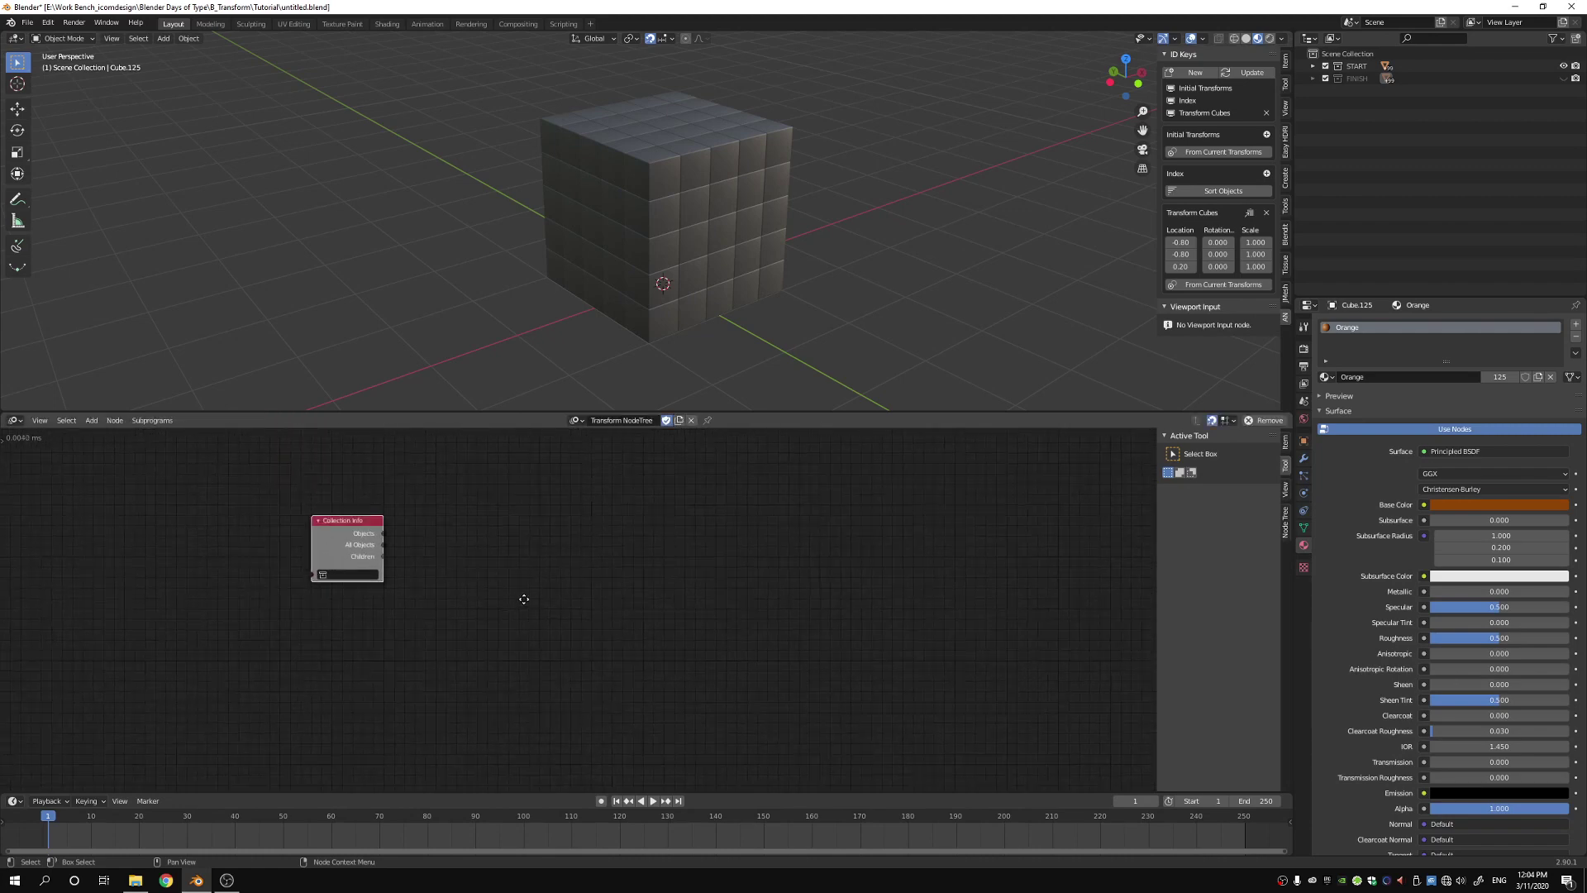
pyautogui.moveTo(529, 595); pyautogui.dragTo(503, 557, button='middle')
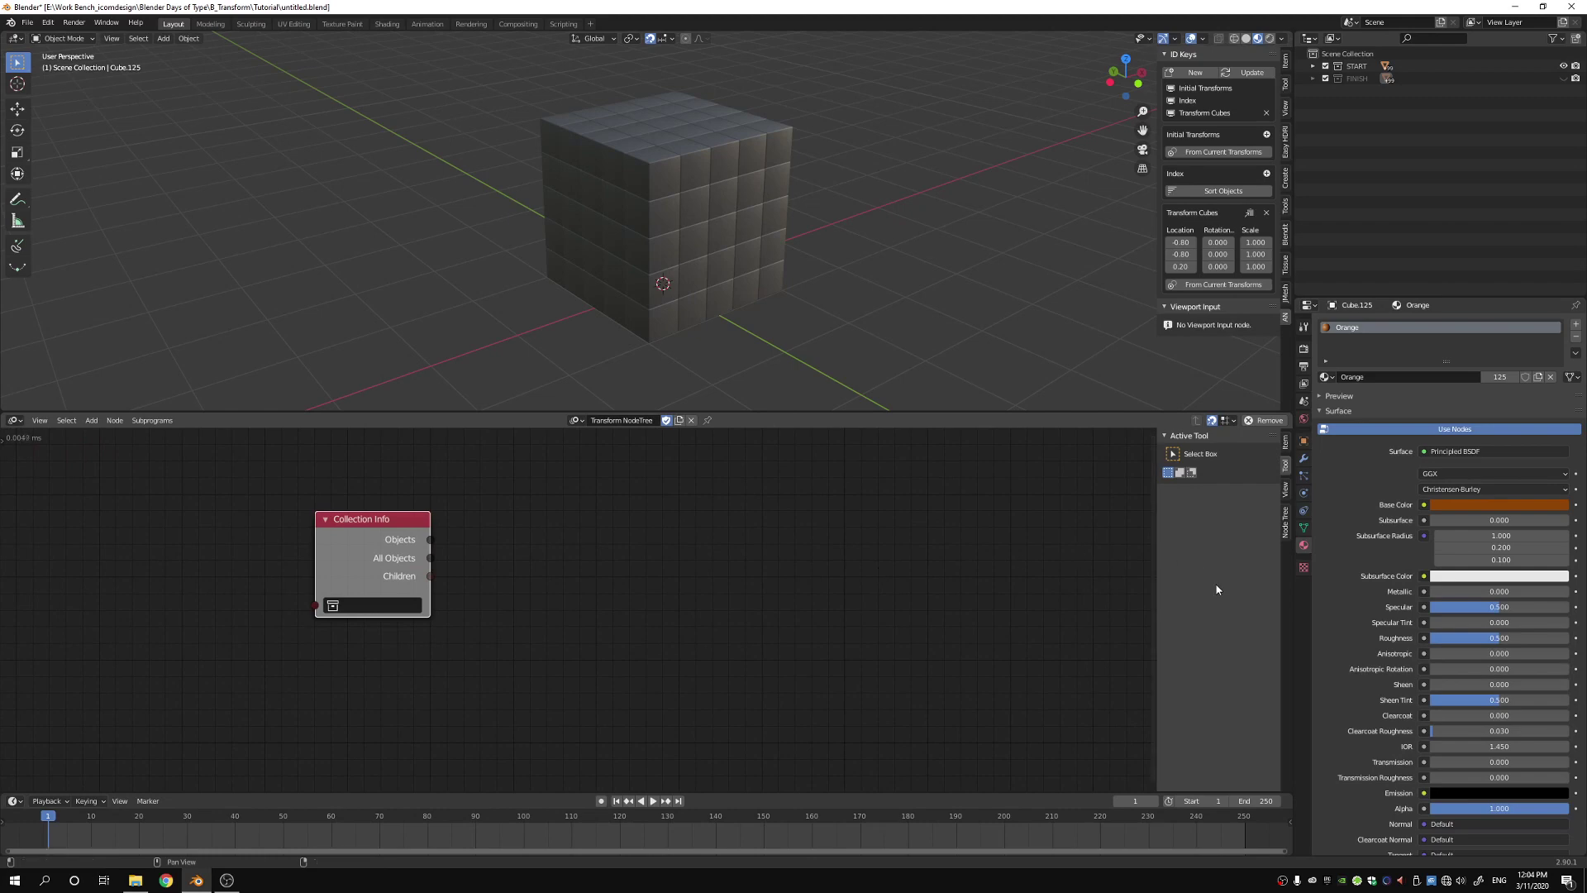
# - Set the node tree's auto execution to run on Tree Changed, Frame Changed and Property Changed instead of Always
pyautogui.click(1286, 529)
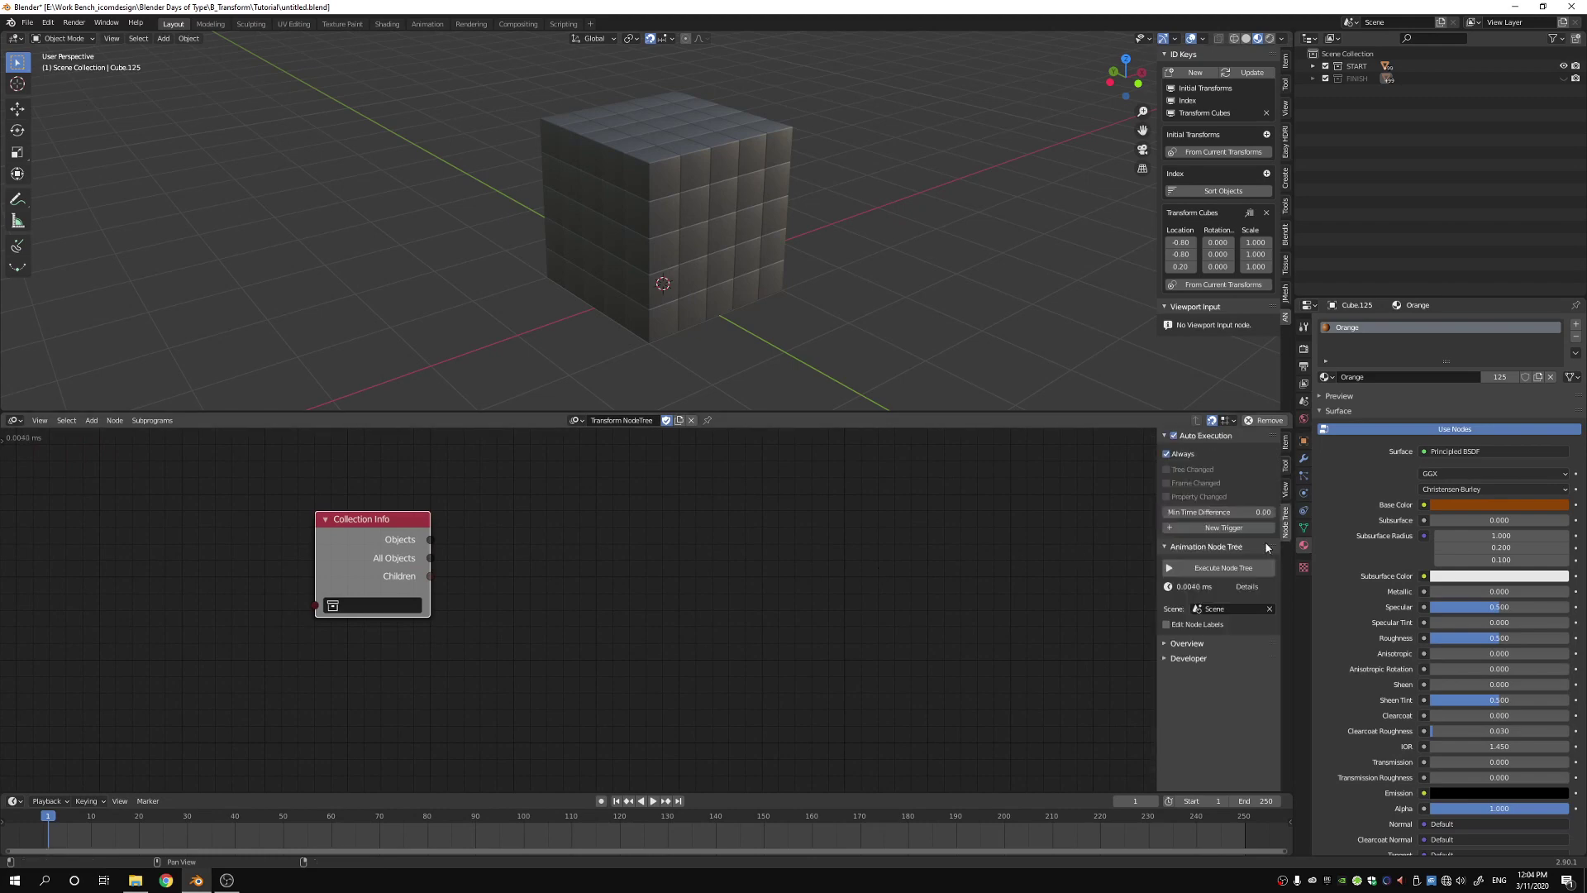
pyautogui.click(1168, 454)
pyautogui.click(1172, 471)
pyautogui.click(1168, 484)
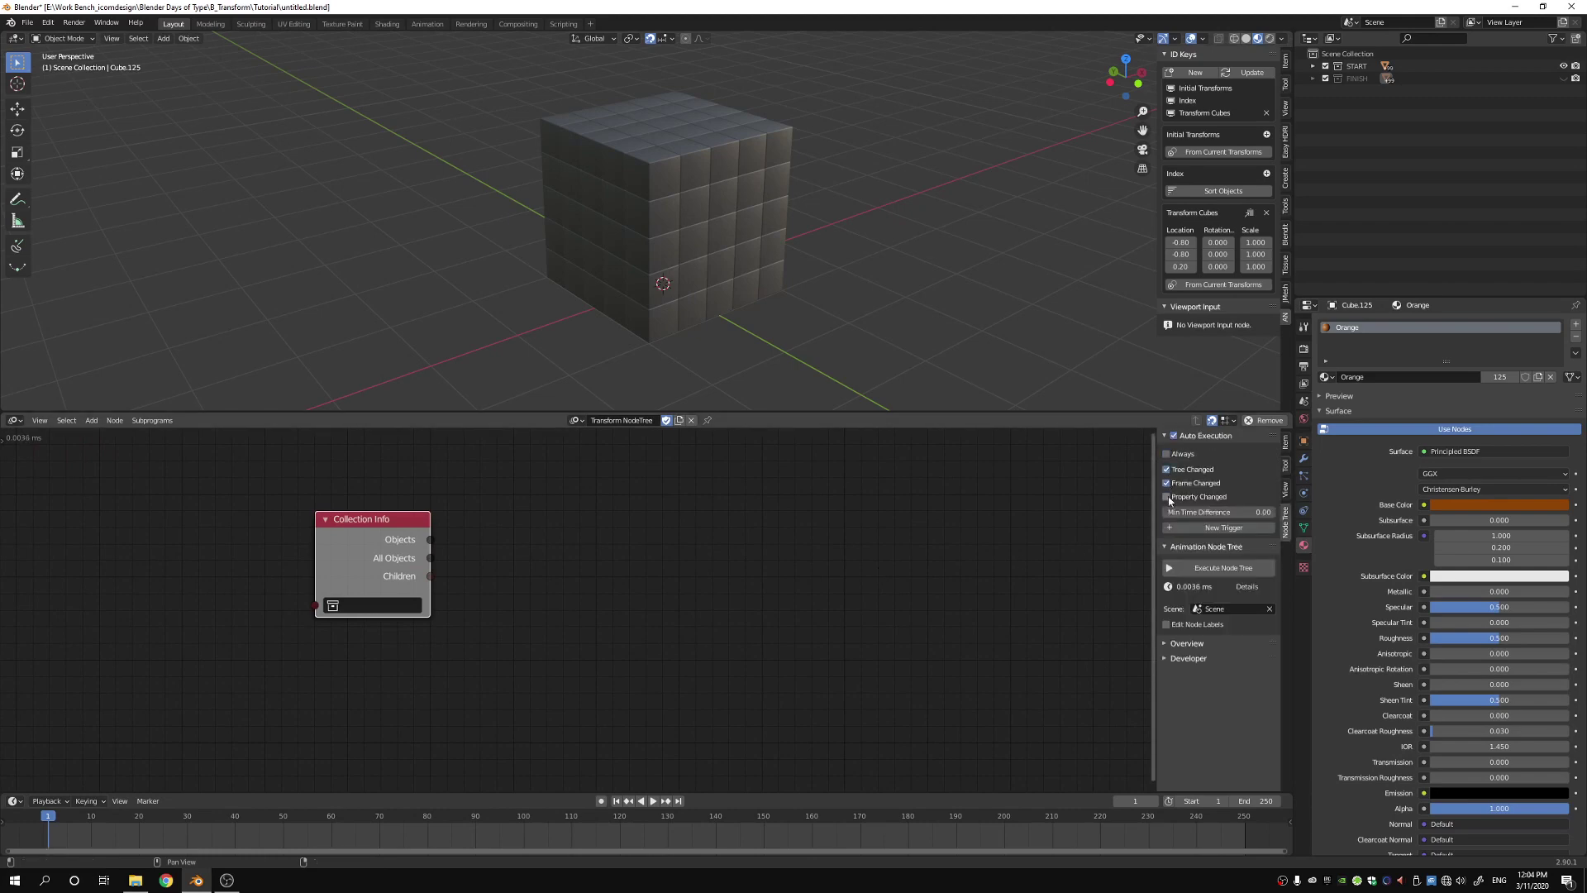
pyautogui.click(1169, 498)
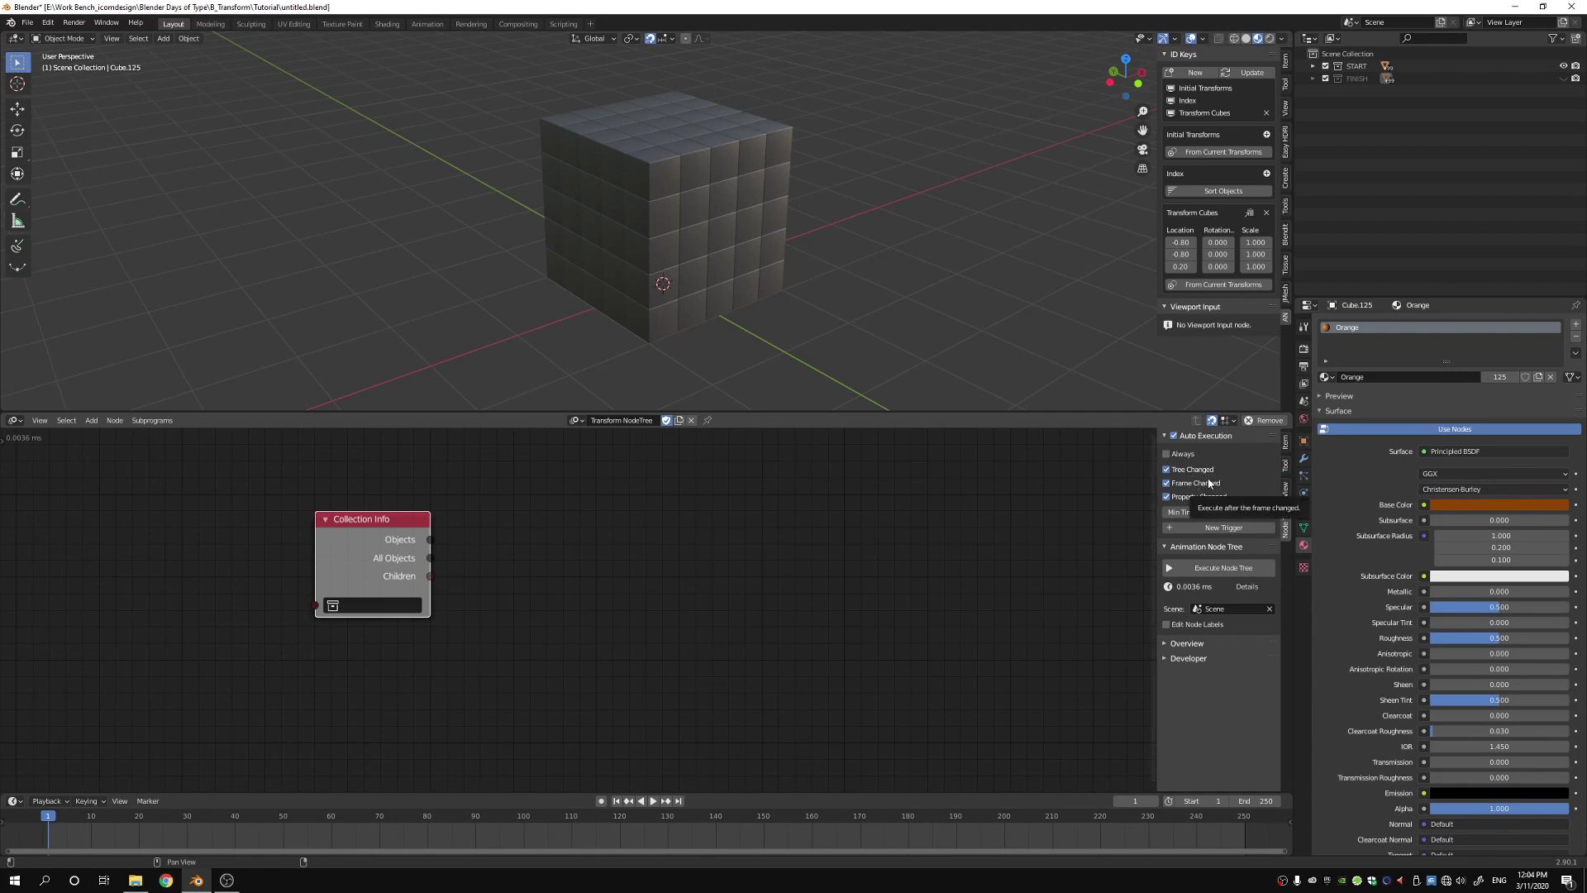
# - Assign the START collection to the Collection Info node and nudge the node into place
pyautogui.moveTo(356, 537); pyautogui.dragTo(361, 519)
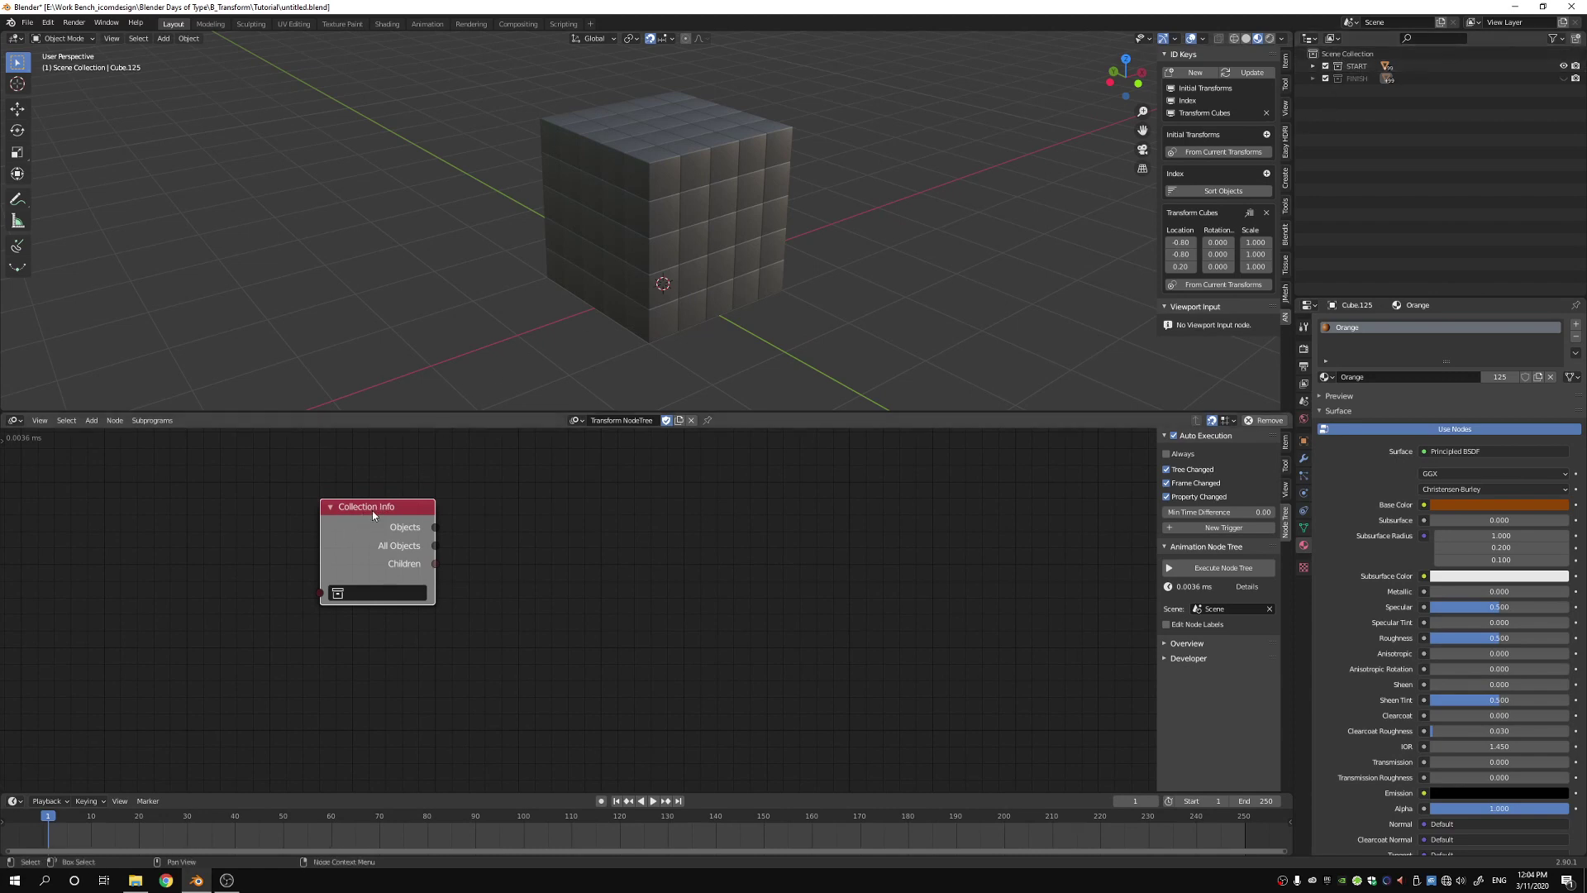
pyautogui.click(349, 593)
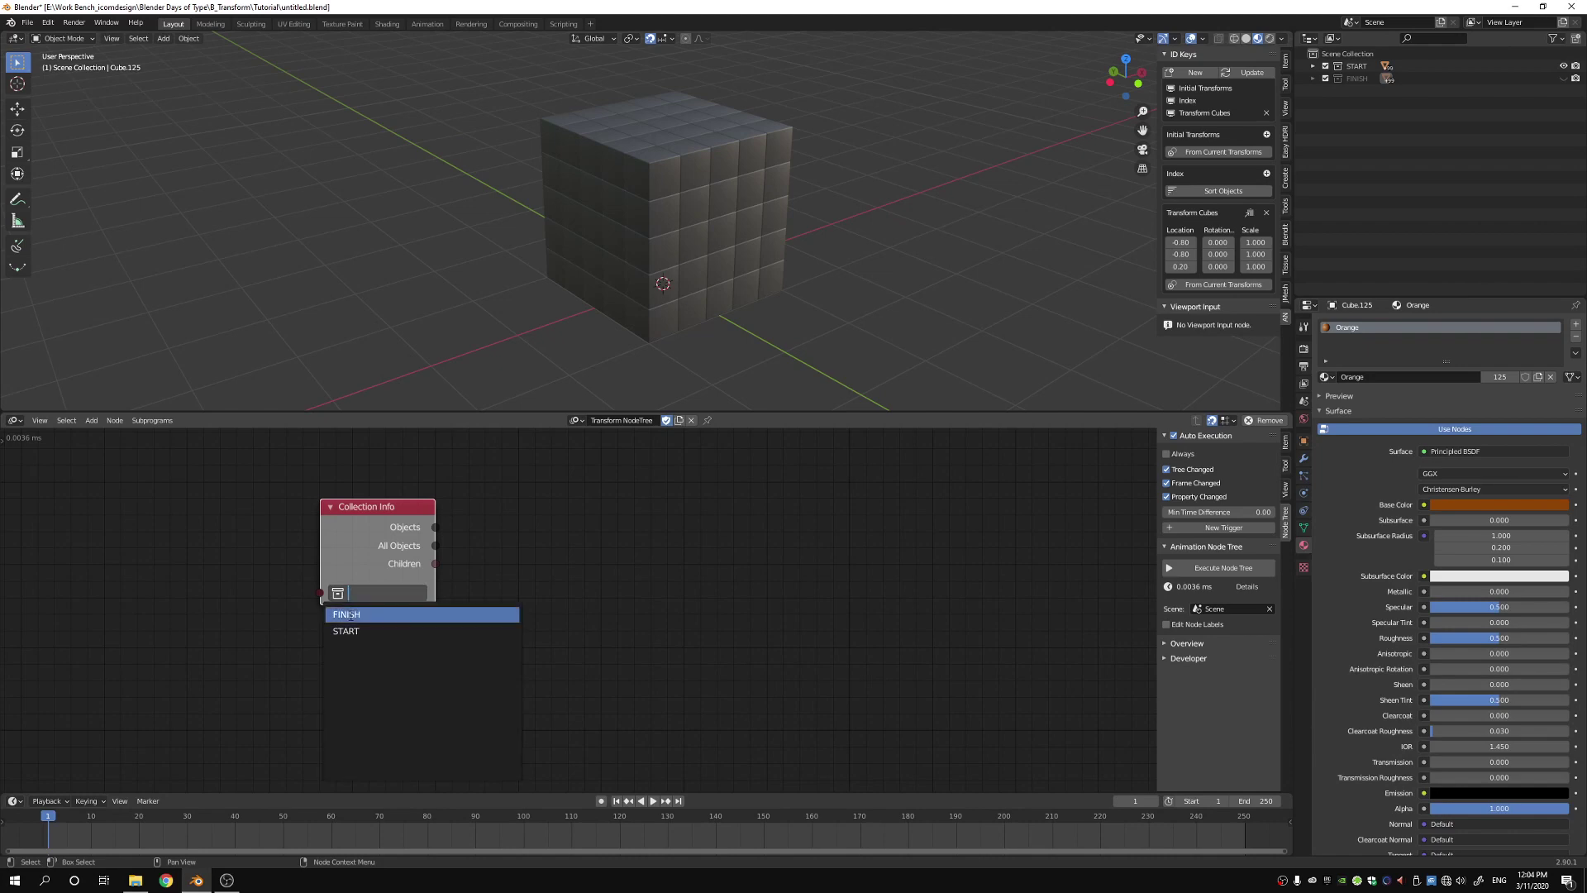
pyautogui.click(346, 631)
pyautogui.moveTo(369, 527); pyautogui.dragTo(351, 516)
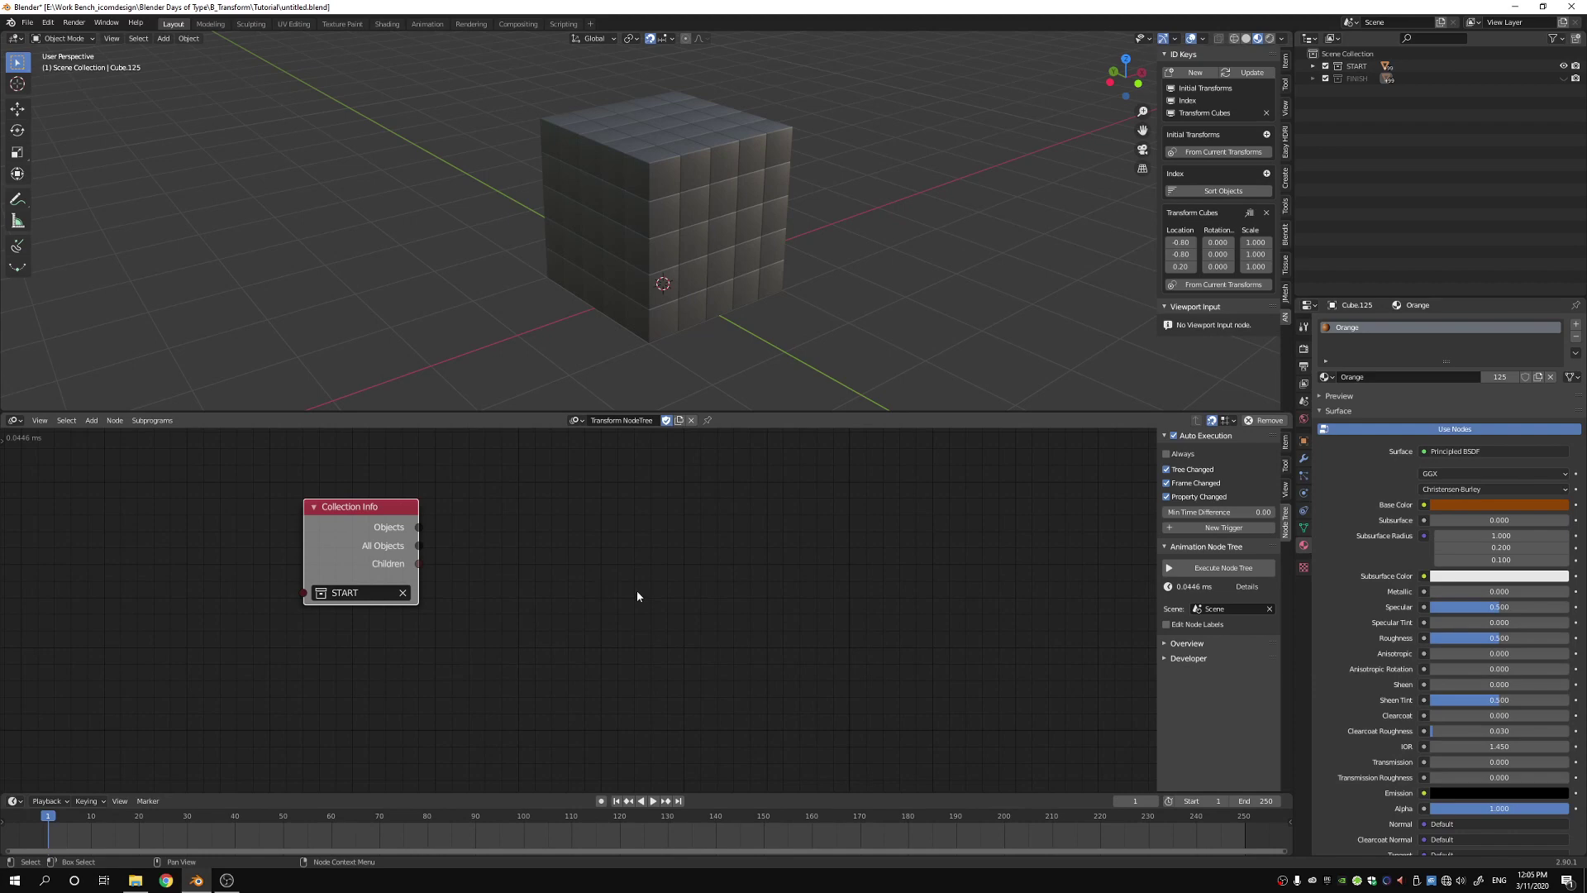
# - Add an Object Matrix Output node well to the right of Collection Info and link the Objects output to its object input
pyautogui.hotkey('shift', 'a')
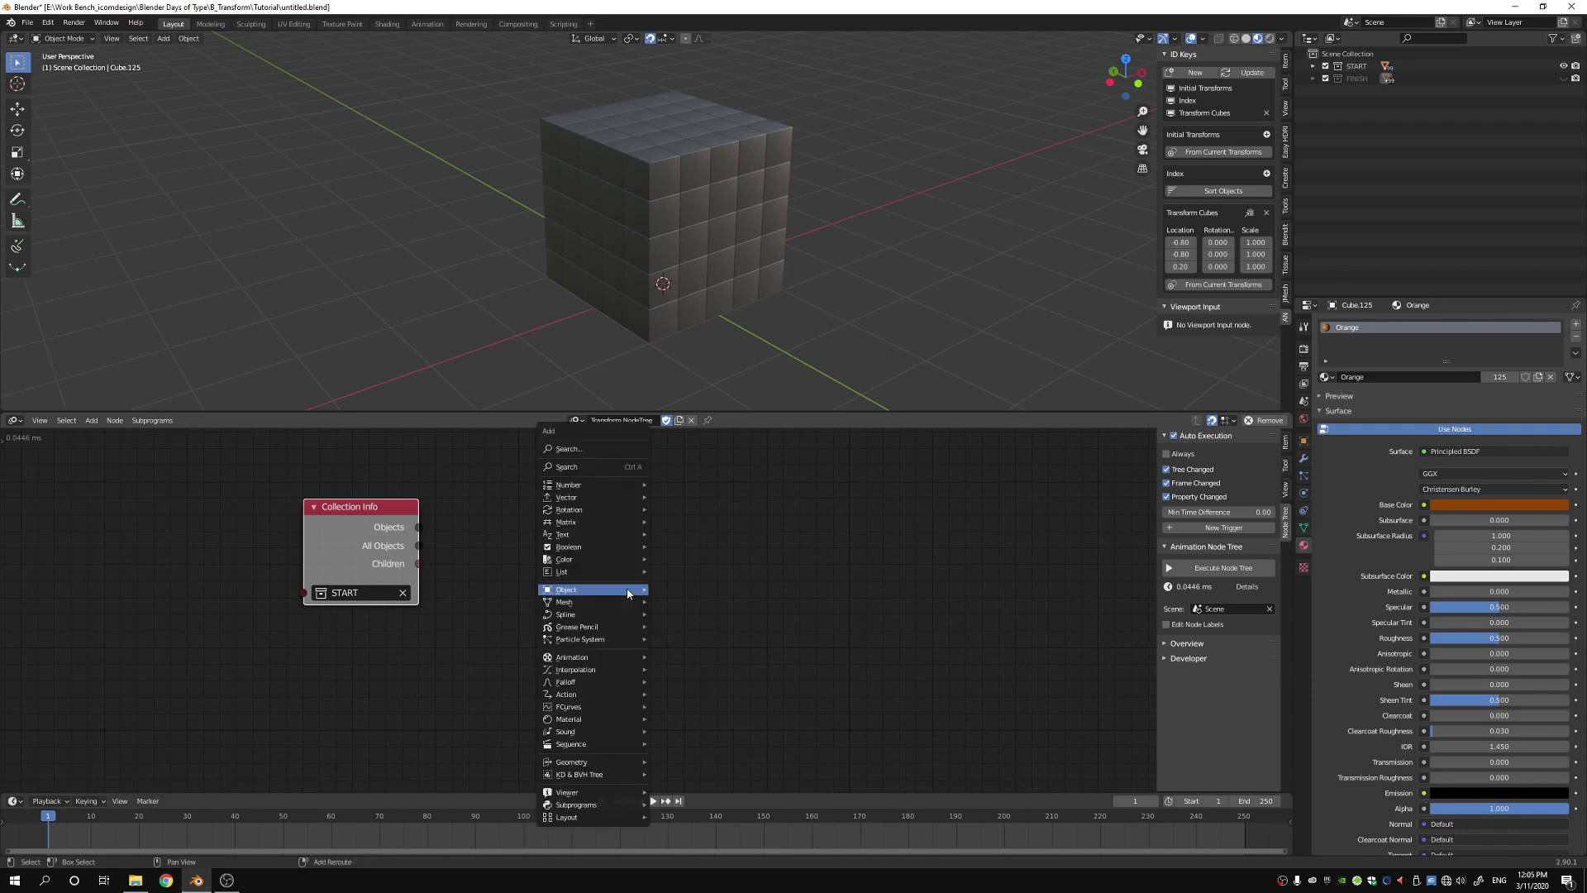
pyautogui.moveTo(629, 590)
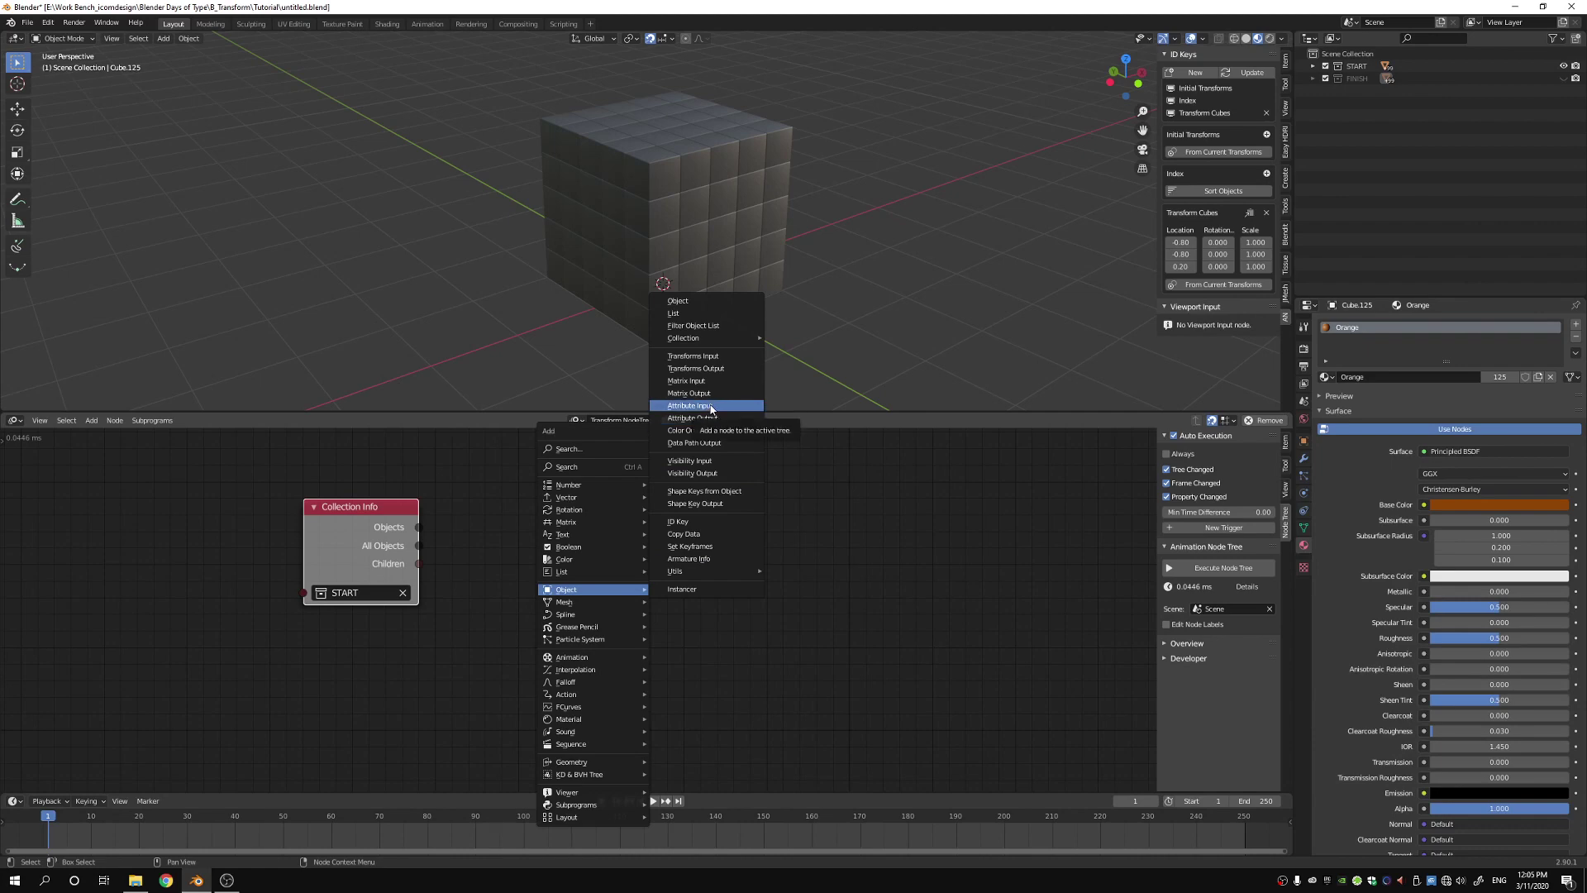
pyautogui.click(689, 392)
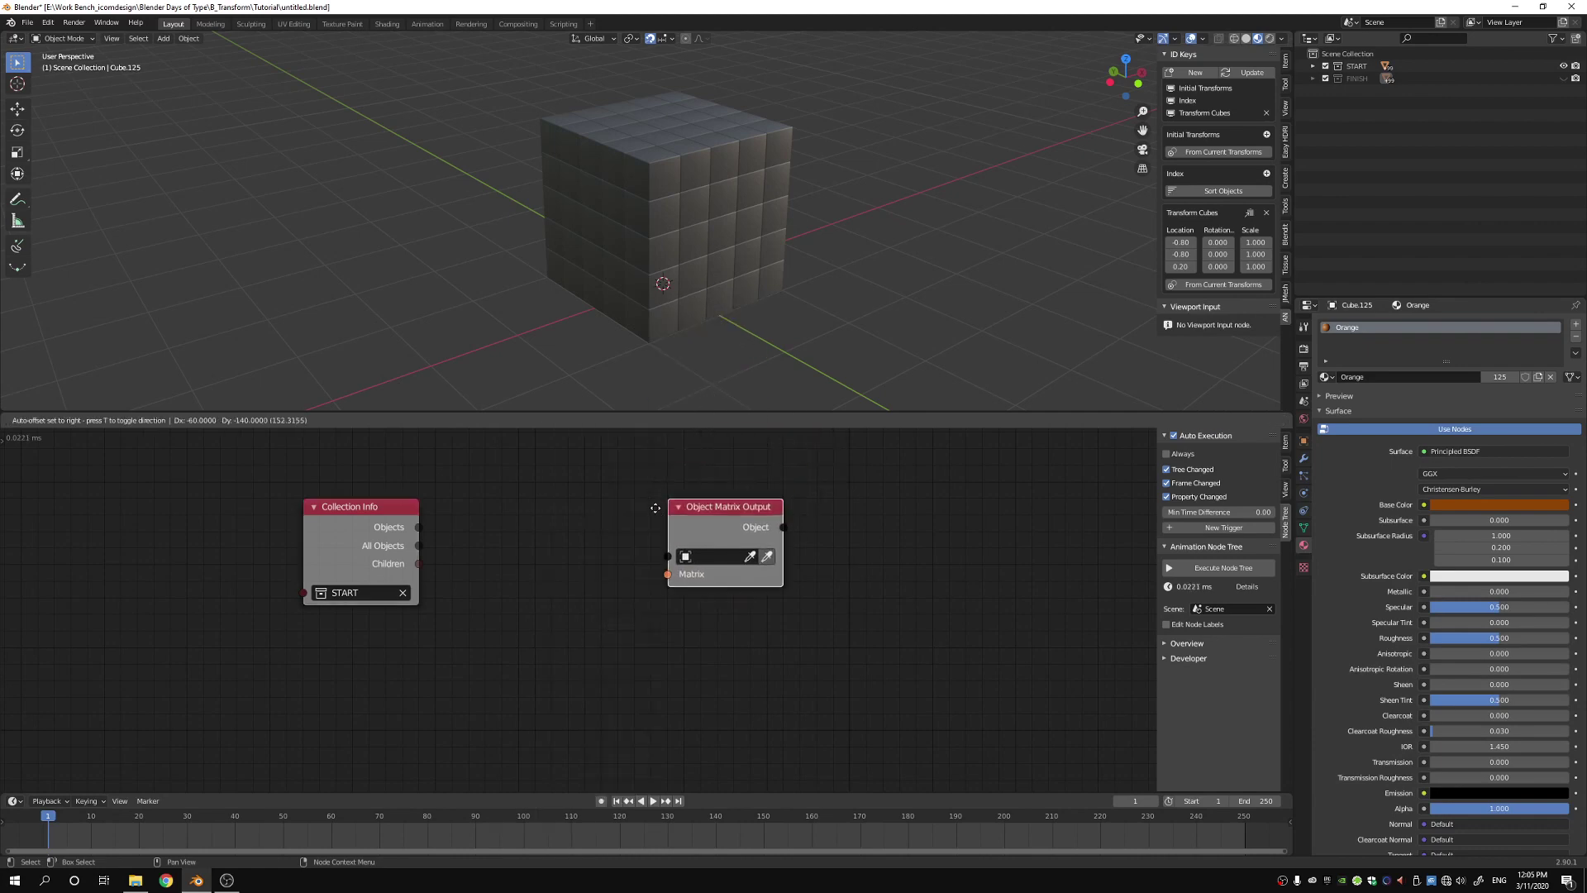
pyautogui.click(622, 508)
pyautogui.moveTo(420, 527); pyautogui.dragTo(712, 513)
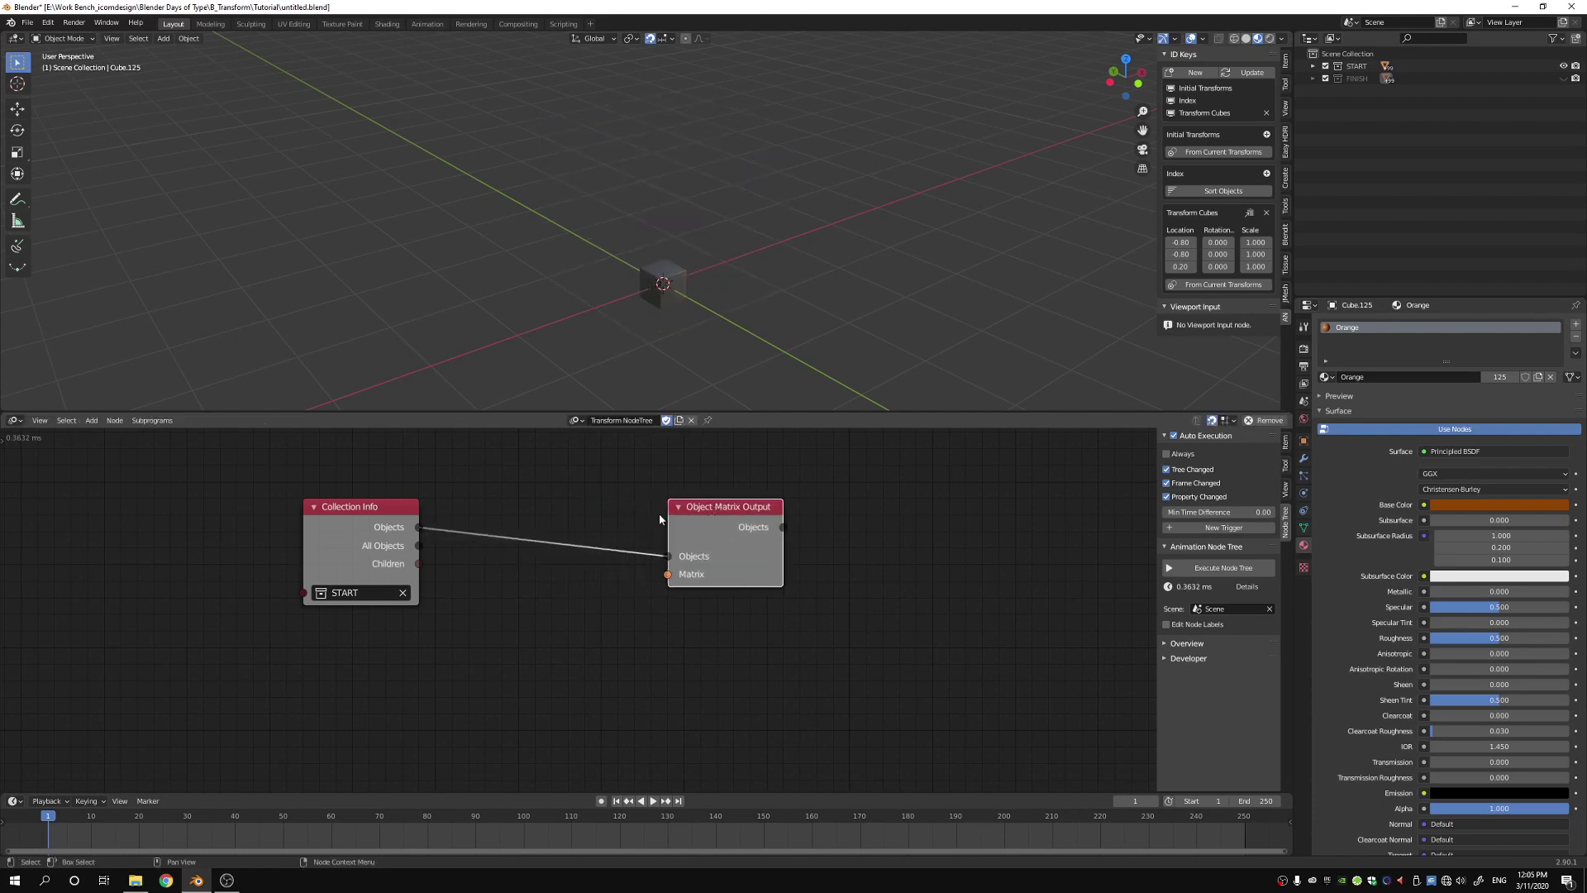
pyautogui.moveTo(358, 509); pyautogui.dragTo(408, 510)
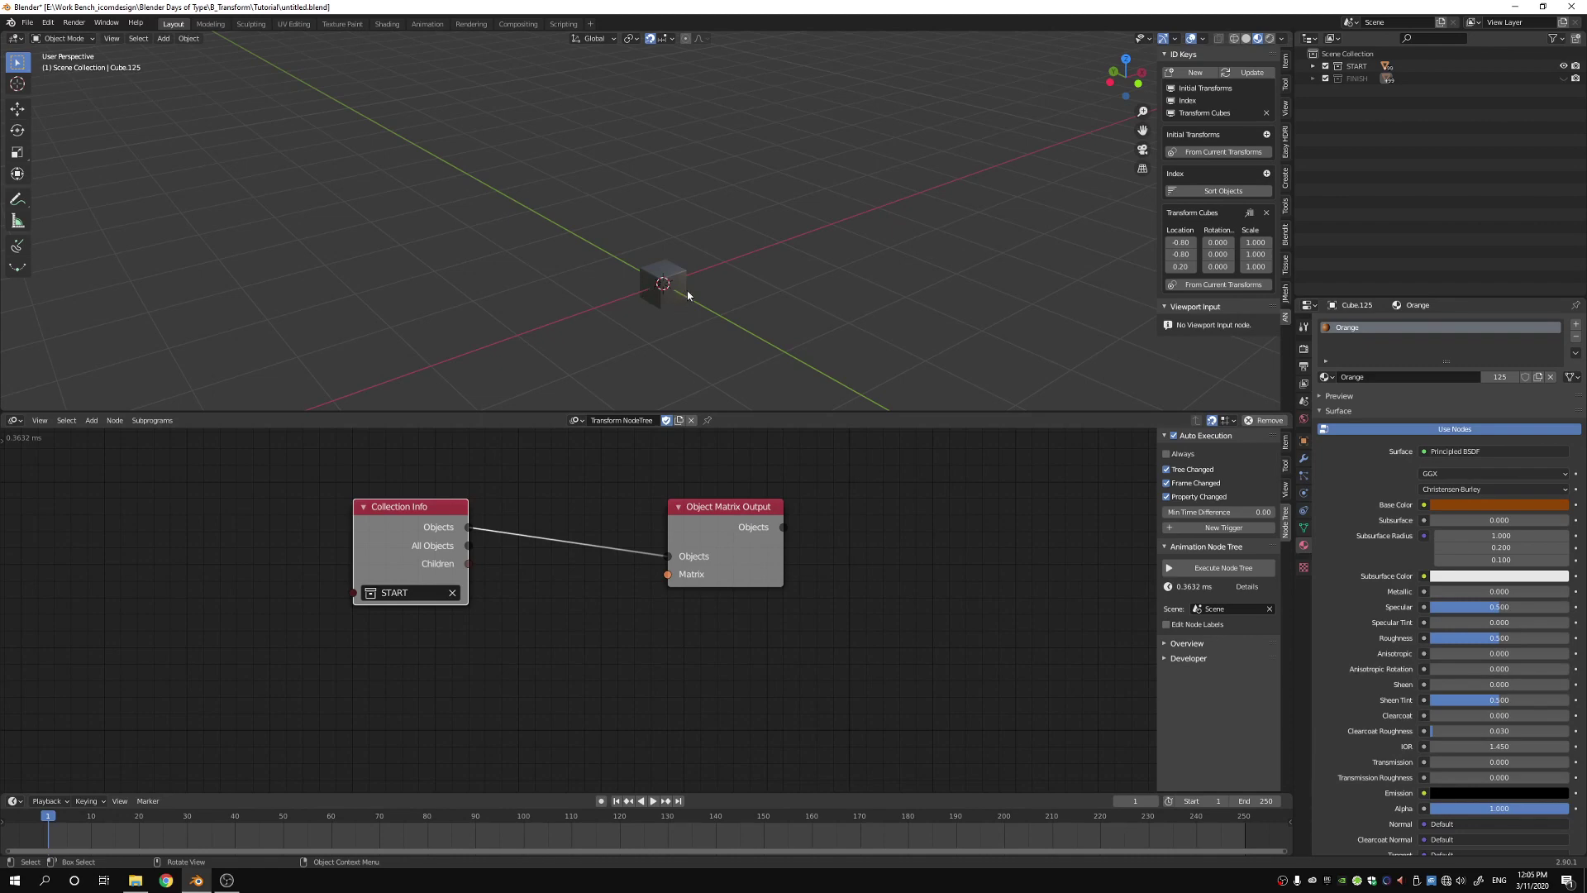
pyautogui.moveTo(717, 508); pyautogui.dragTo(840, 505)
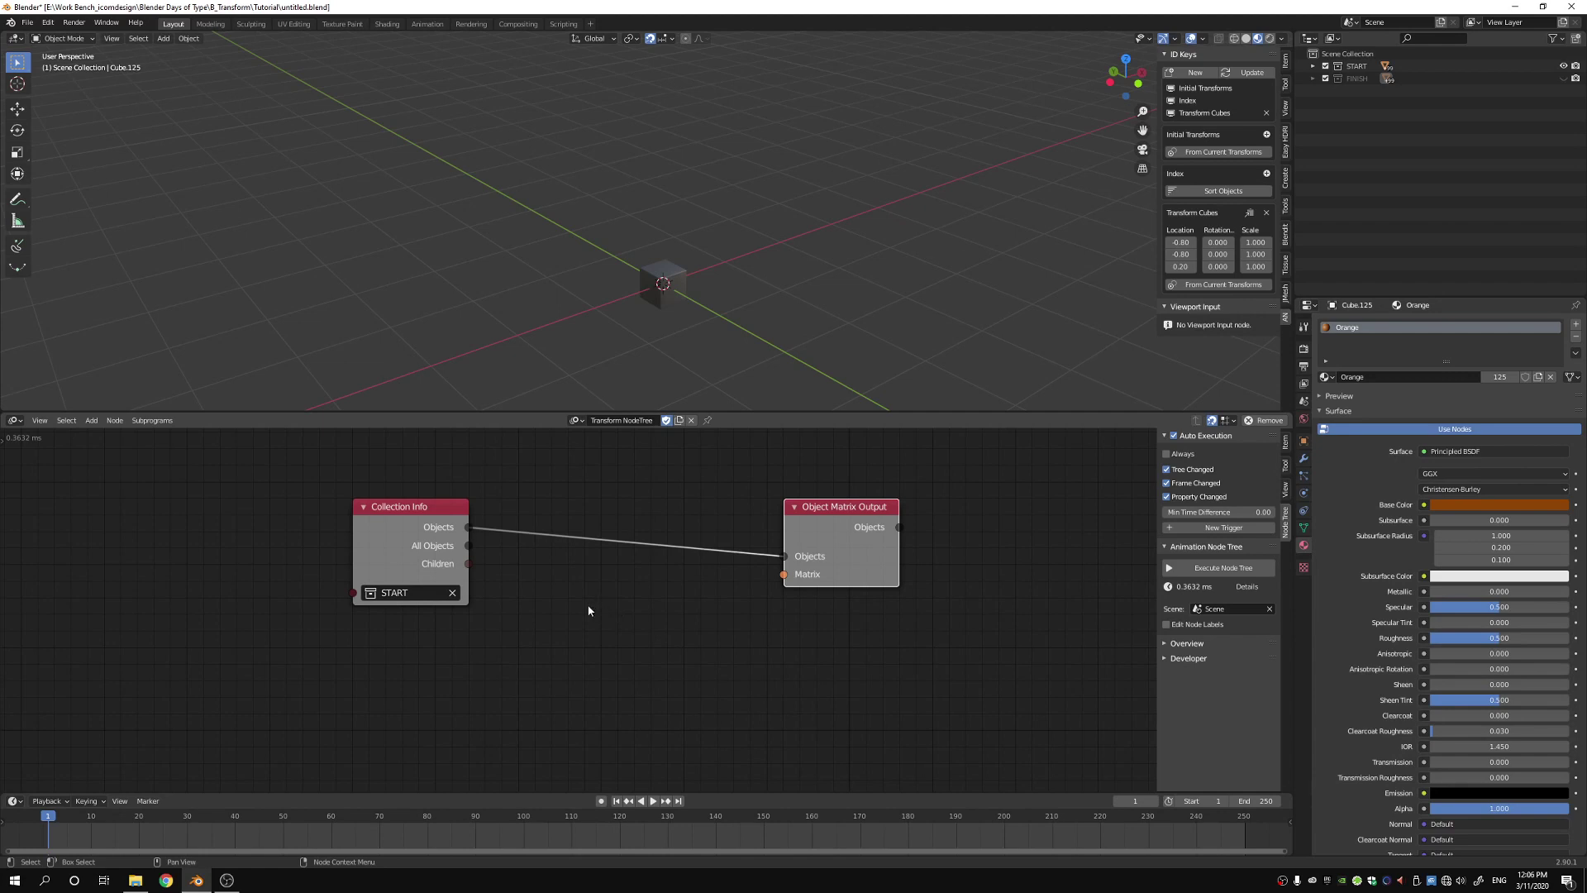
# - Add an Object ID Key node below the existing link and feed it the Objects output of Collection Info
pyautogui.hotkey('shift', 'a')
pyautogui.moveTo(589, 610)
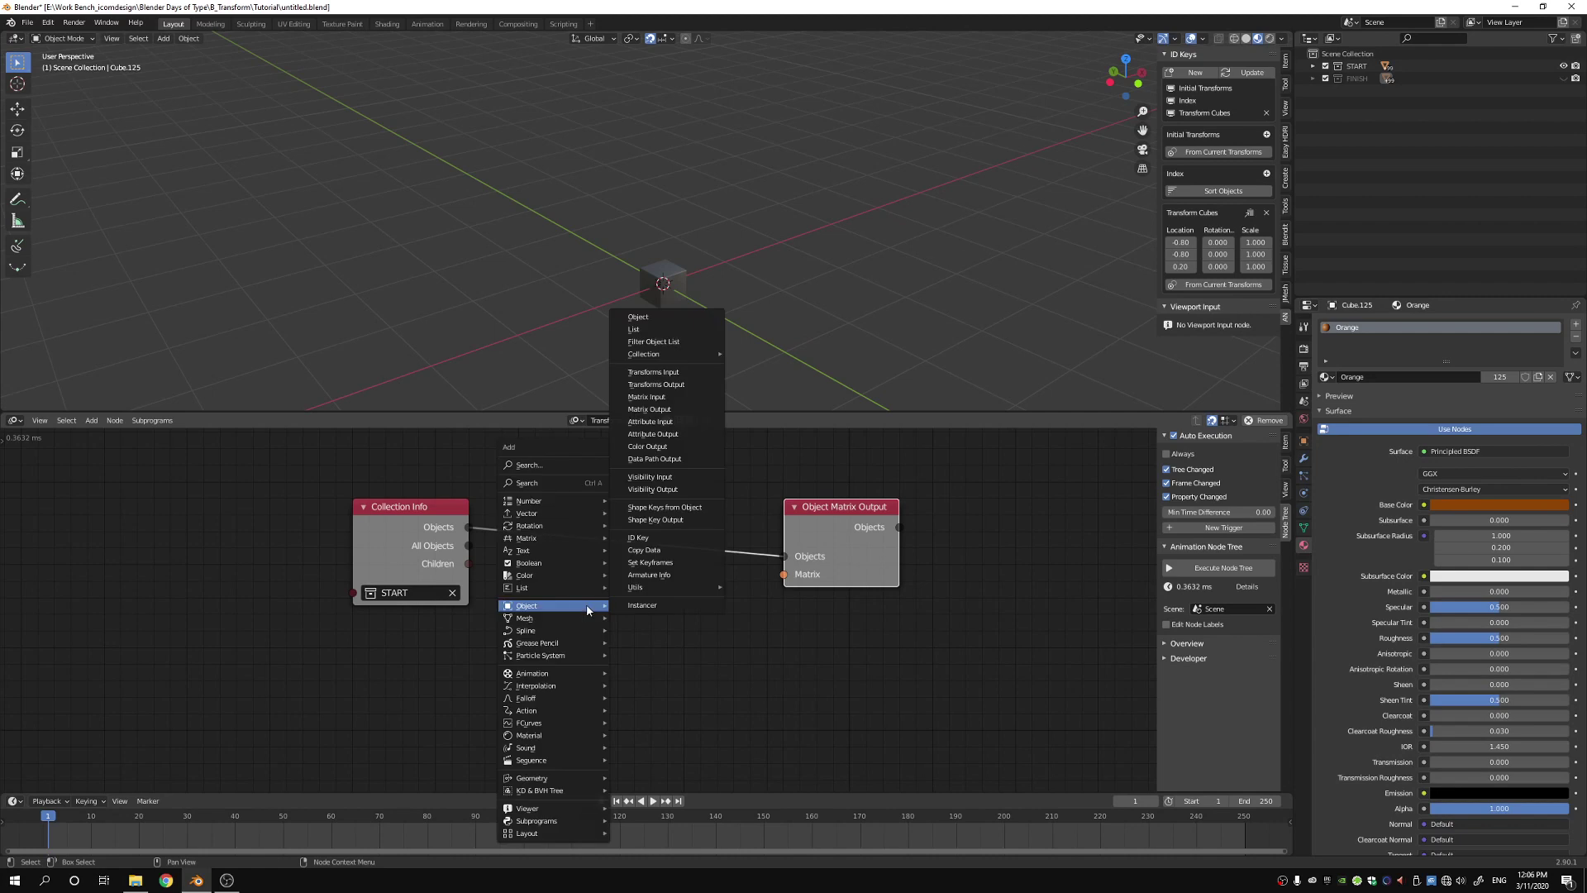
pyautogui.click(639, 537)
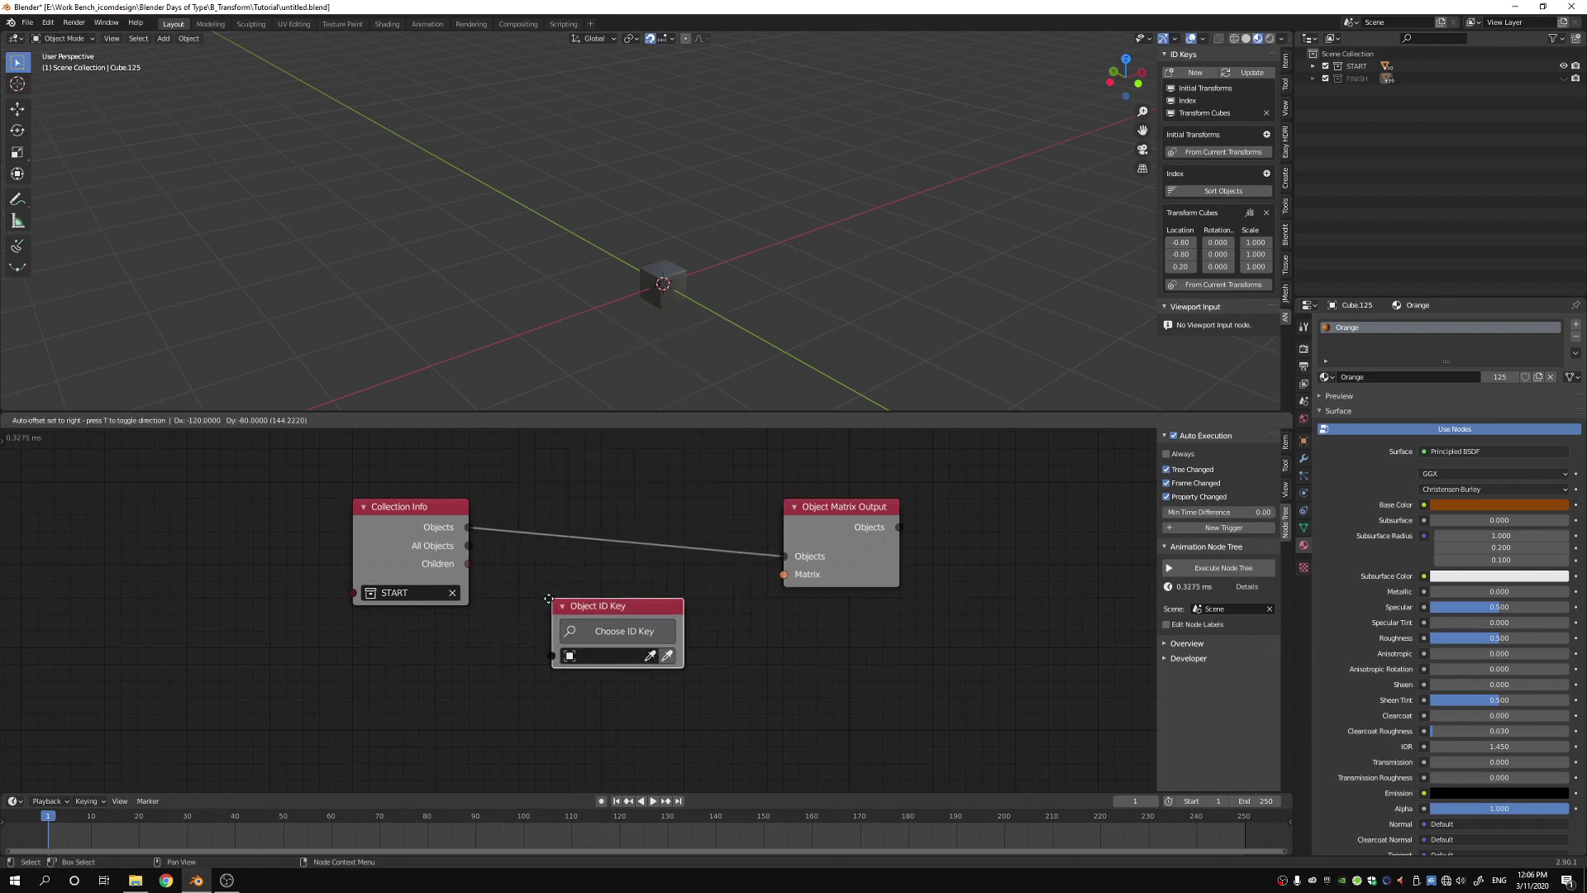
pyautogui.click(549, 598)
pyautogui.moveTo(472, 533); pyautogui.dragTo(492, 572)
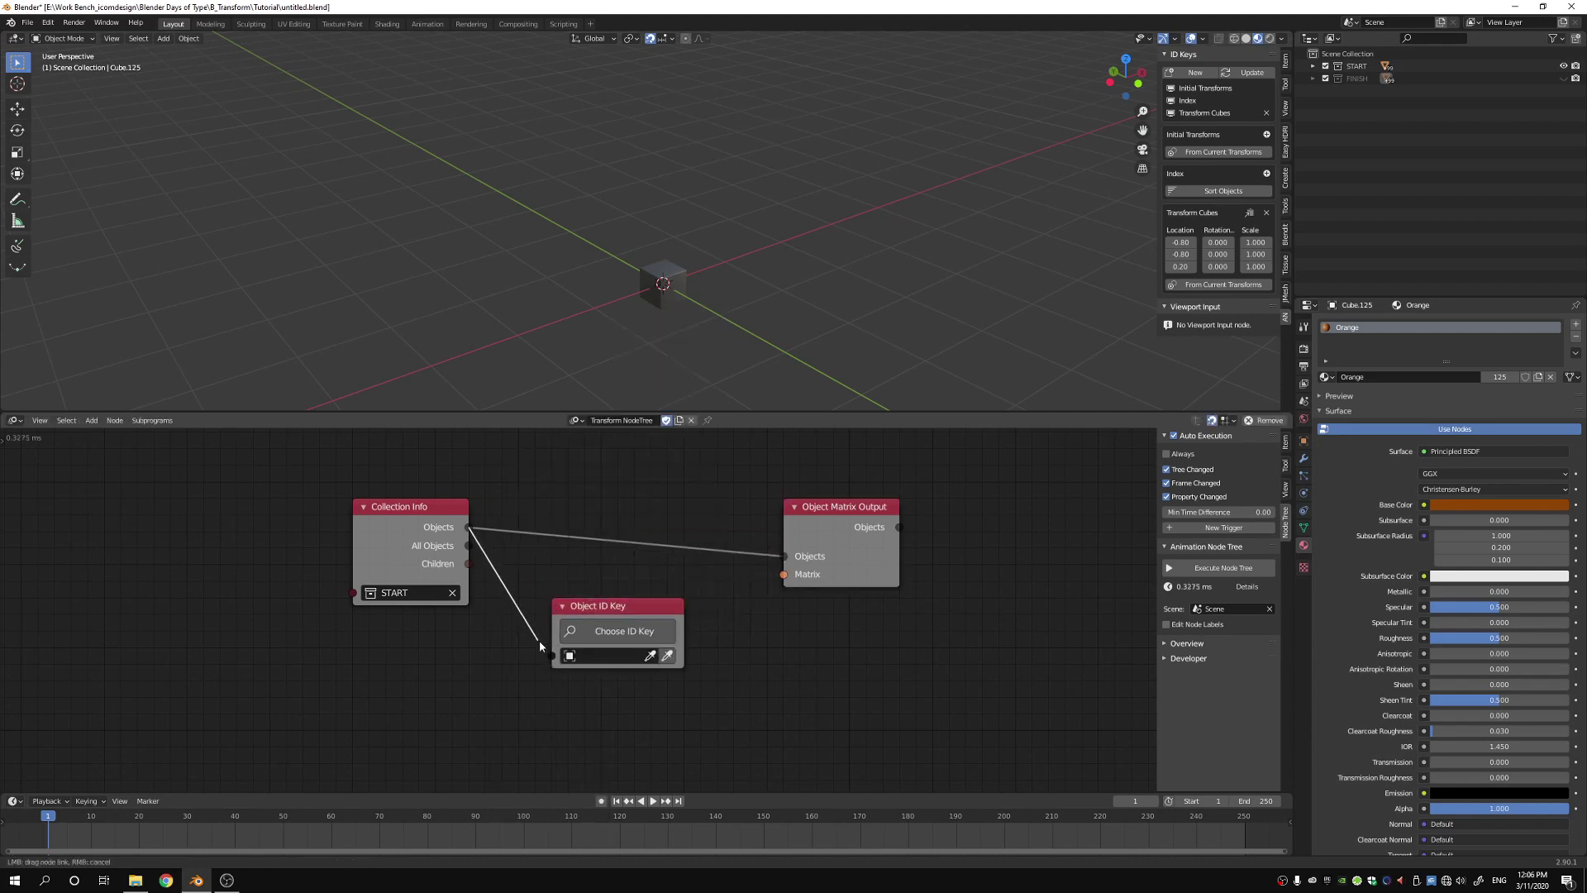
pyautogui.moveTo(539, 640); pyautogui.dragTo(552, 654)
# - Choose Transform Cubes as the ID key and link the node's Matrices output to the Object Matrix Output's matrix input
pyautogui.click(614, 615)
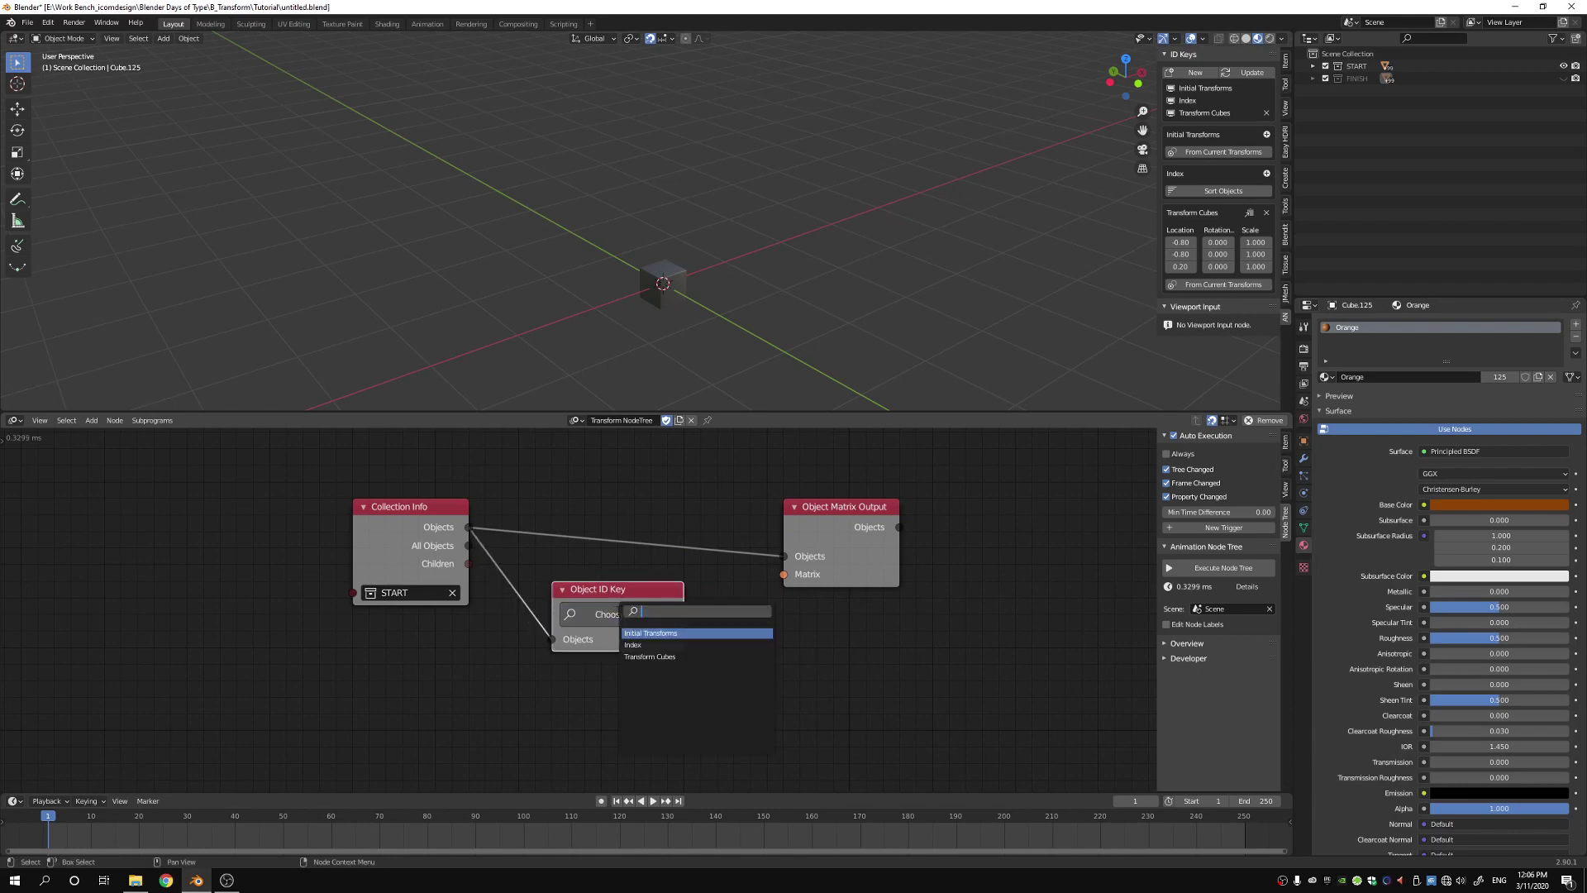
pyautogui.click(636, 657)
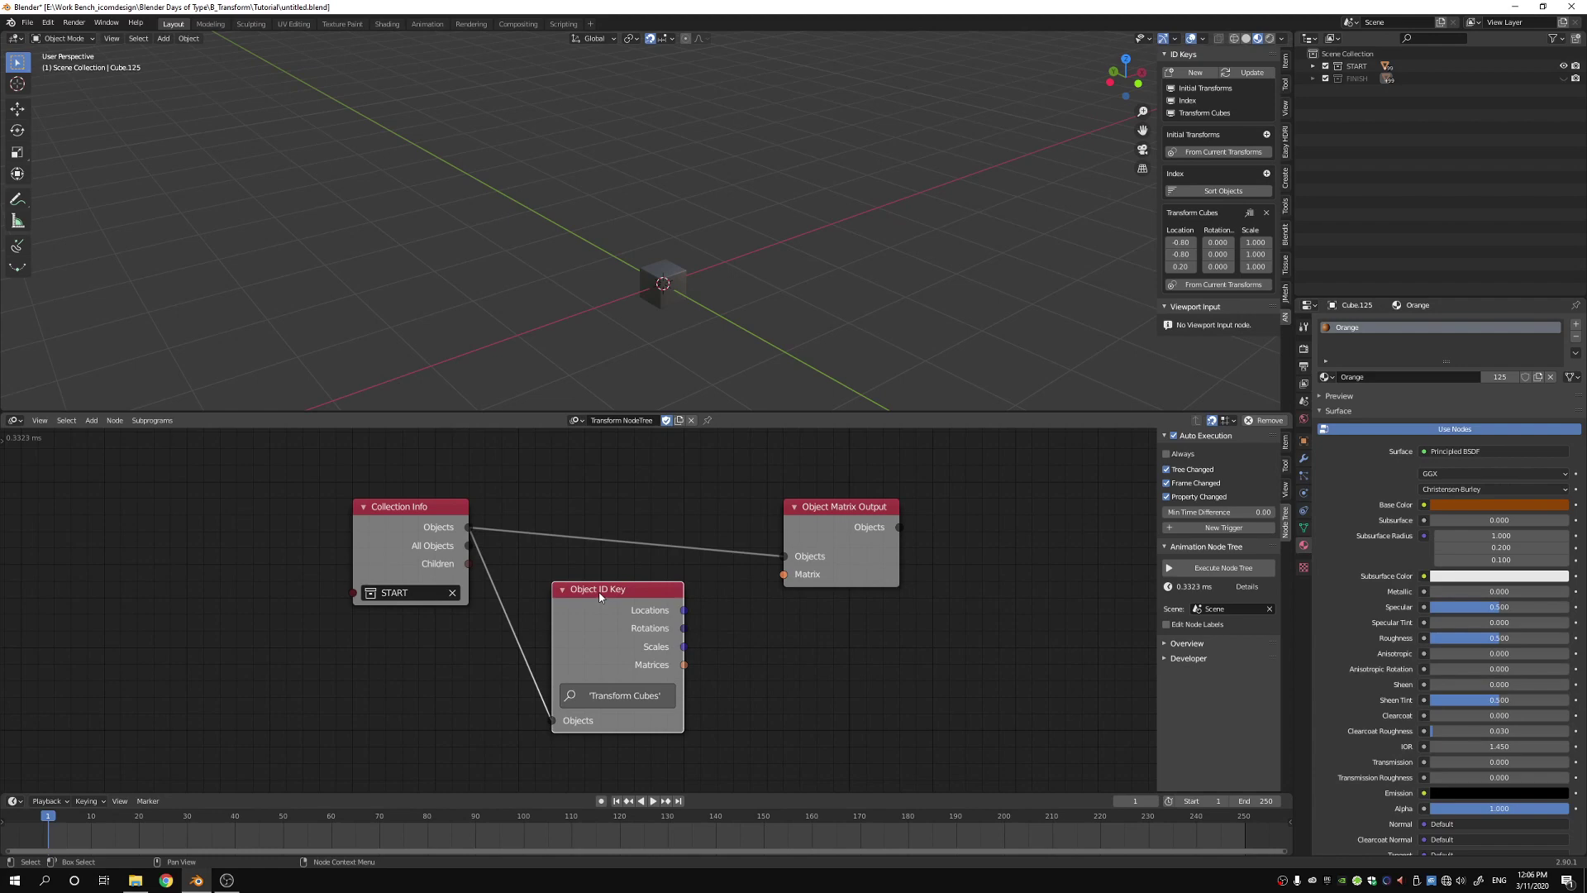
pyautogui.moveTo(601, 597); pyautogui.dragTo(597, 598)
pyautogui.moveTo(684, 664); pyautogui.dragTo(792, 577)
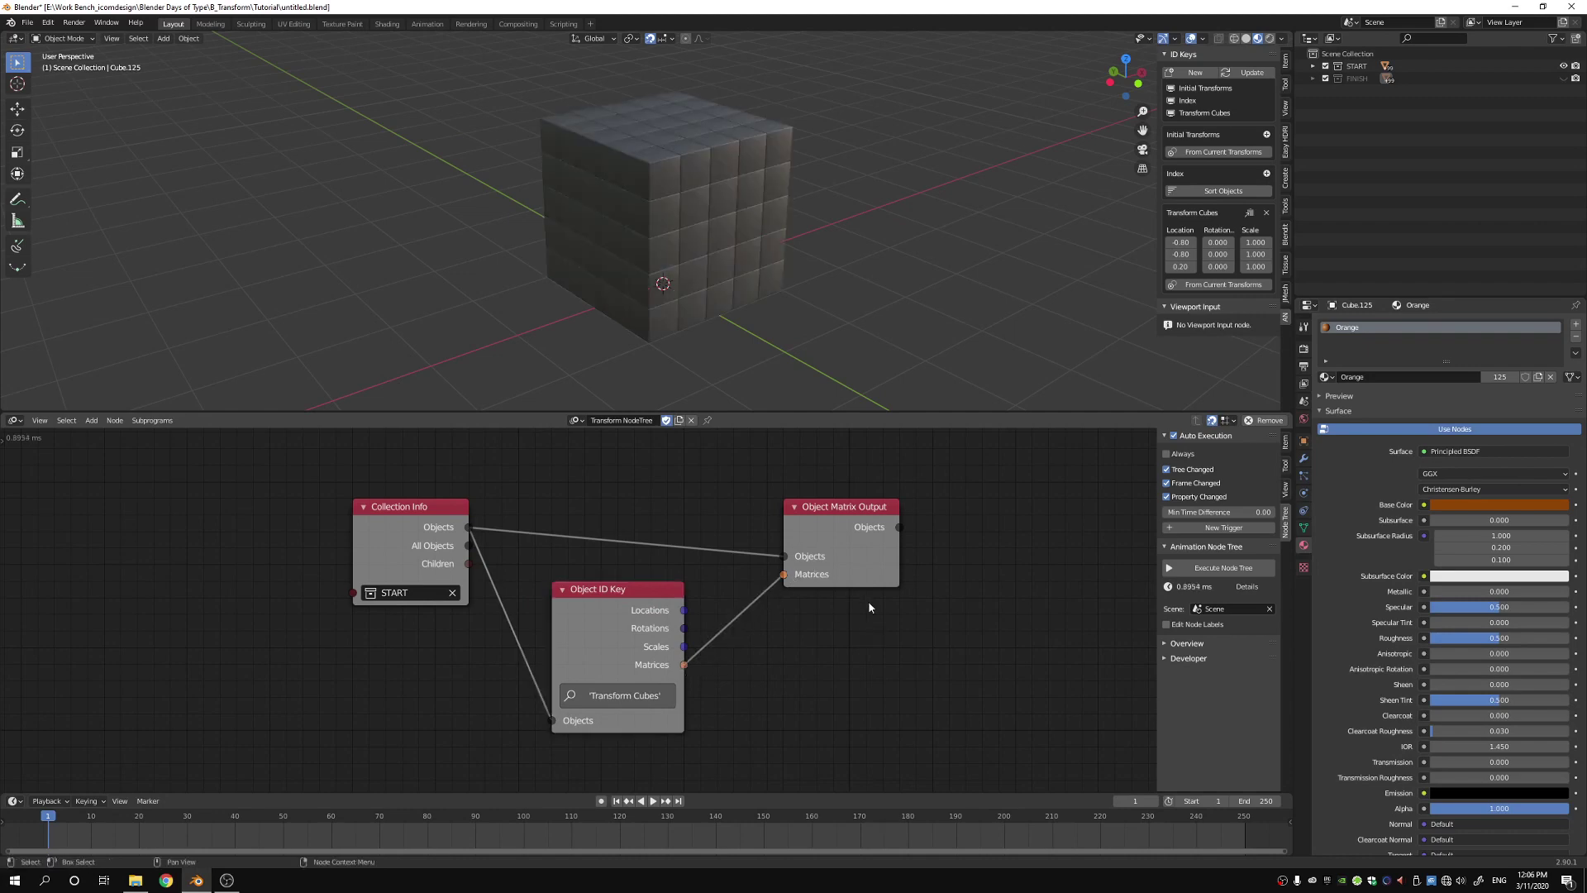
# - Move the Object Matrix Output node up and farther right, leaving a gap after the Object ID Key node
pyautogui.moveTo(825, 508)
pyautogui.mouseDown()
pyautogui.moveTo(819, 485)
pyautogui.moveTo(819, 502)
pyautogui.mouseUp()
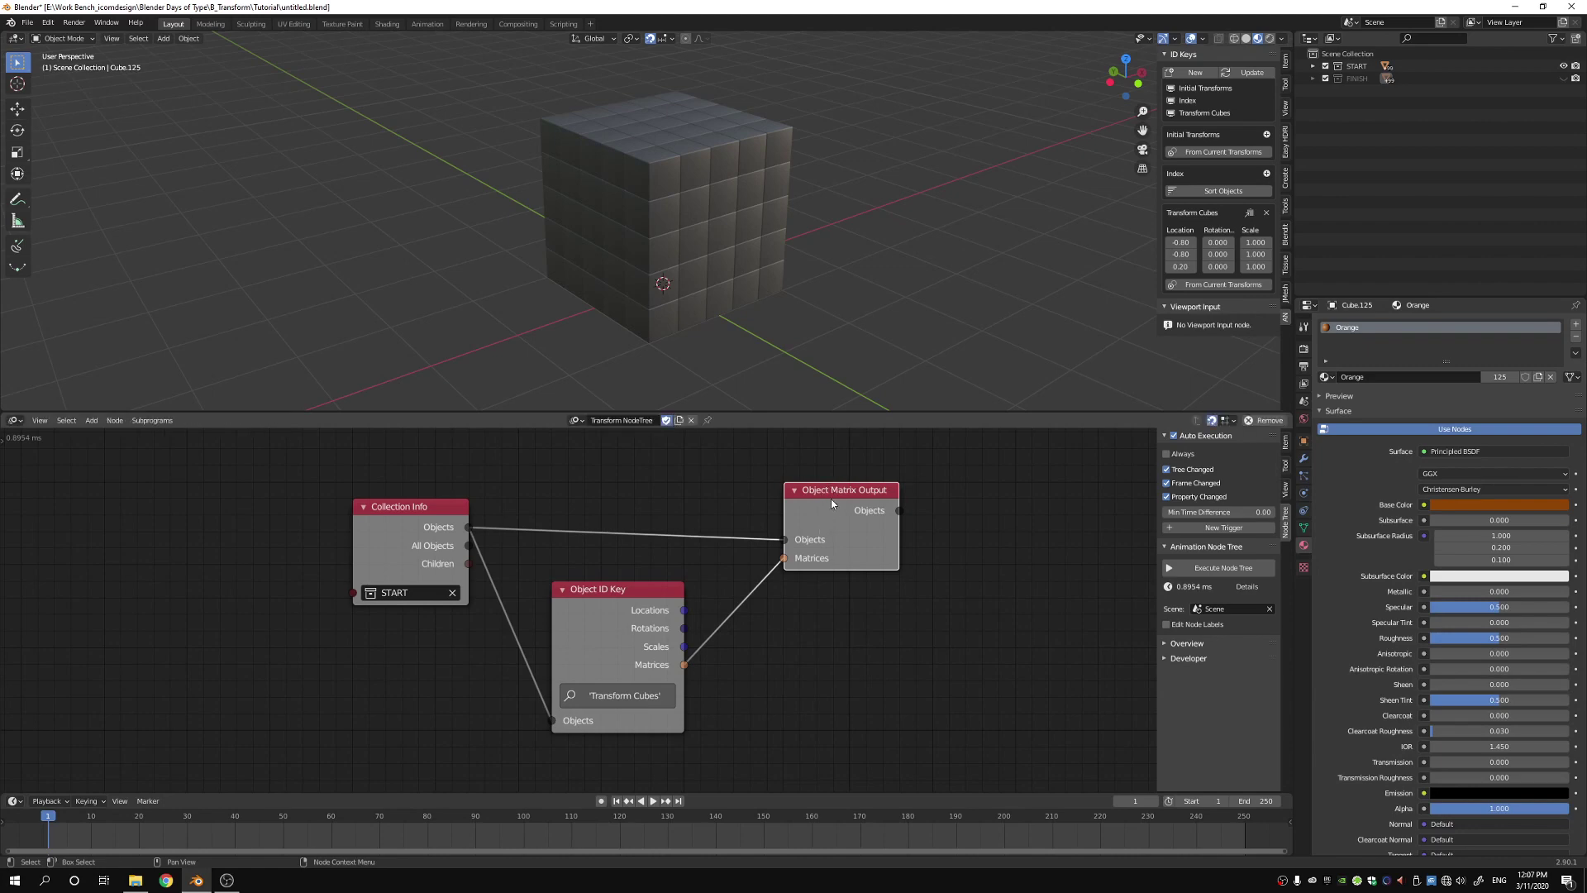
pyautogui.moveTo(602, 591); pyautogui.dragTo(607, 587)
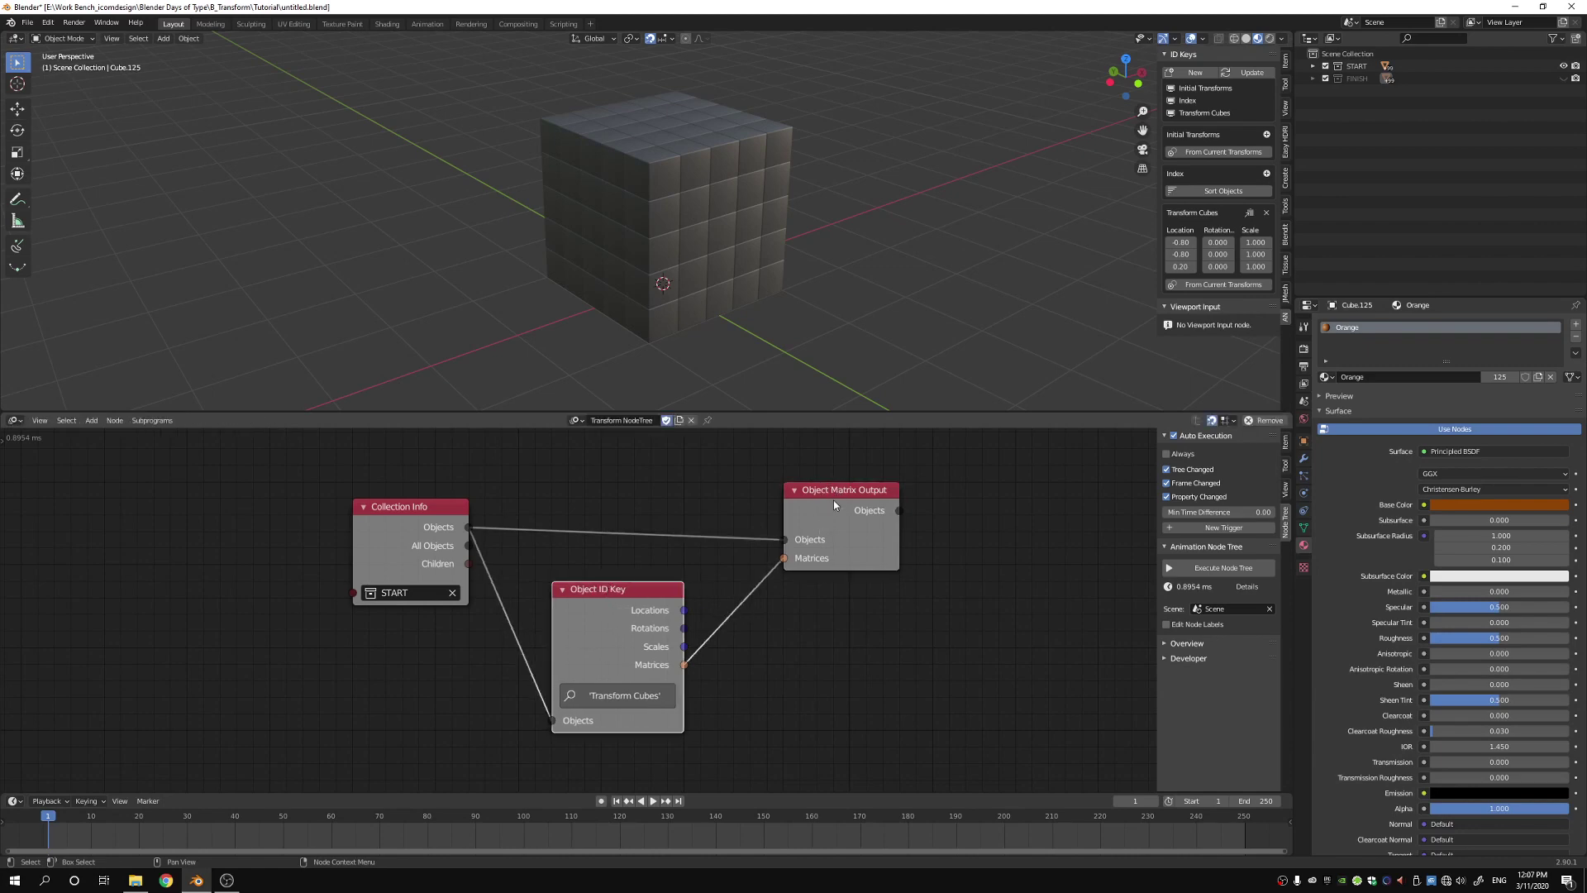
pyautogui.moveTo(834, 504); pyautogui.dragTo(910, 467)
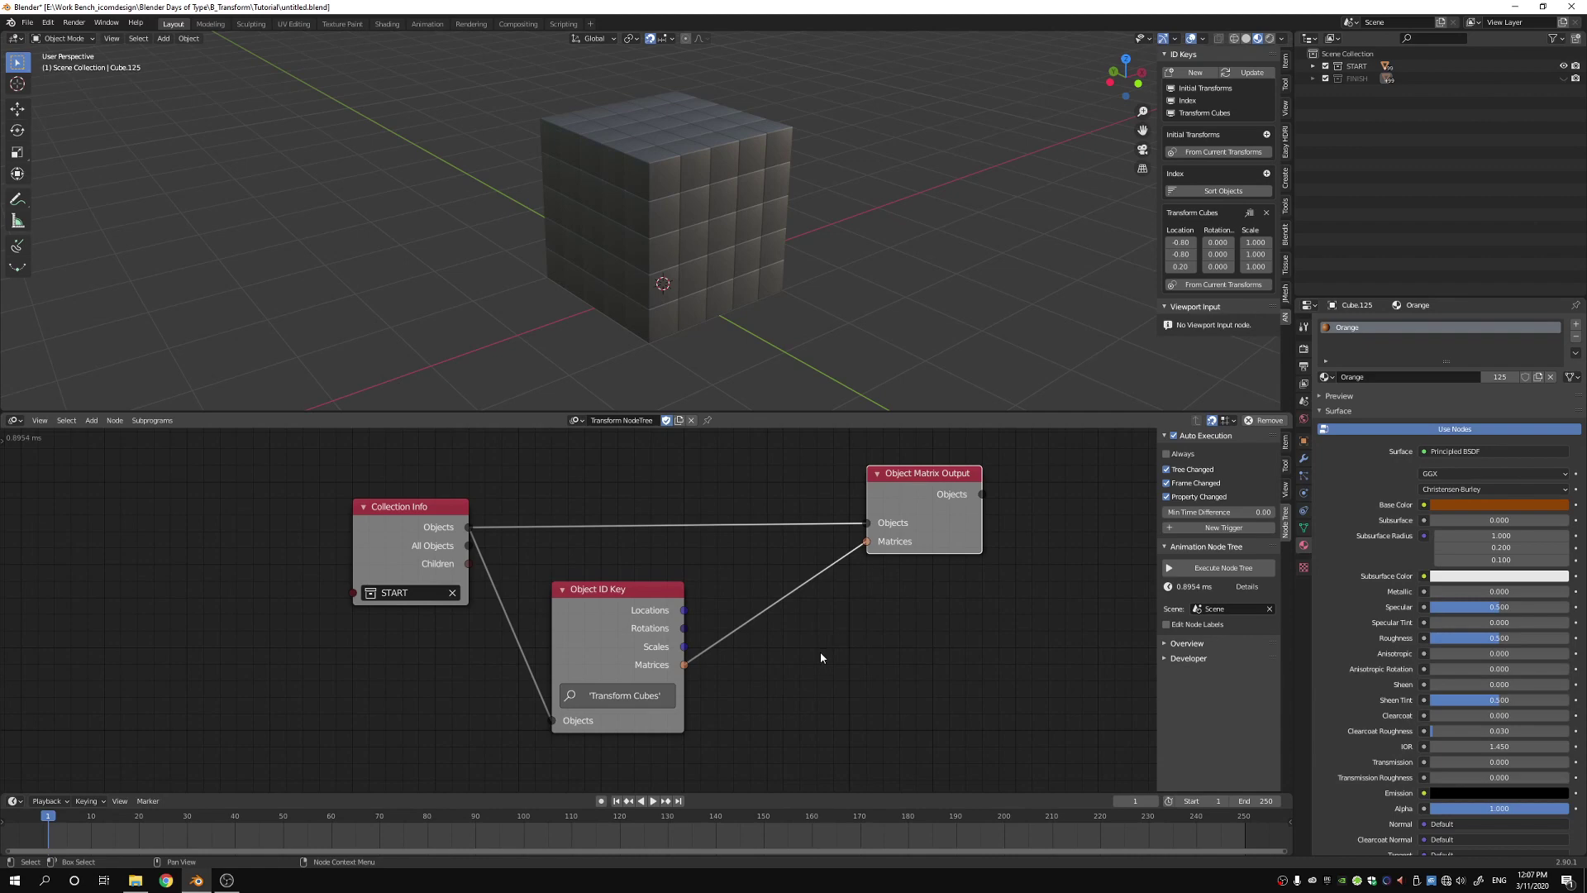
# - Insert an Offset Matrix node into the Matrices link between Object ID Key and Object Matrix Output, placed slightly higher than first dropped
pyautogui.hotkey('shift', 'a')
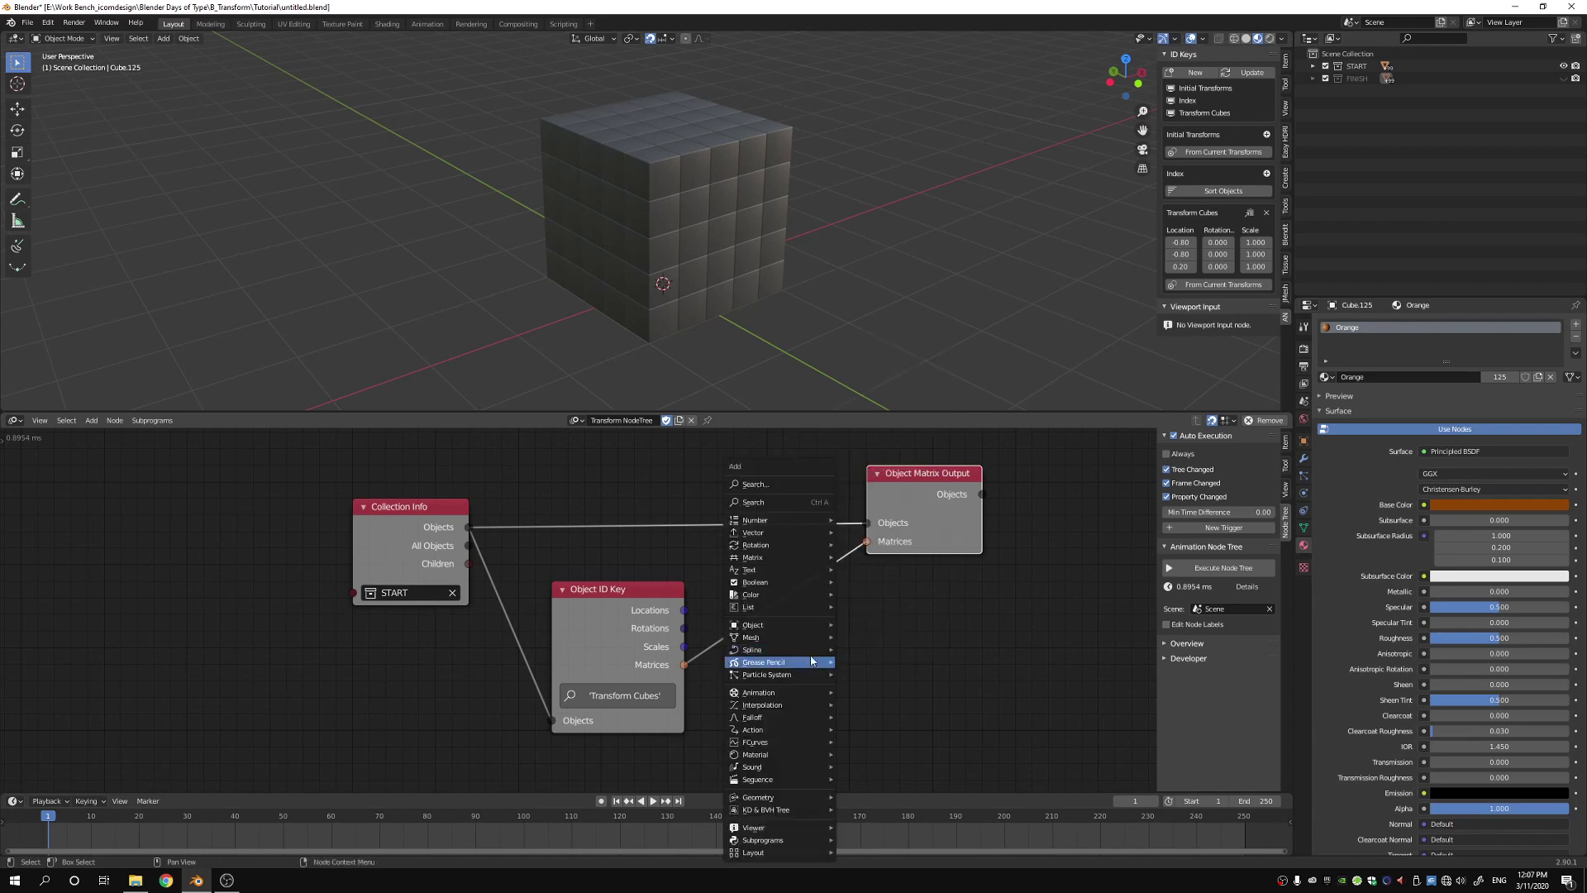
pyautogui.moveTo(811, 662)
pyautogui.moveTo(810, 558)
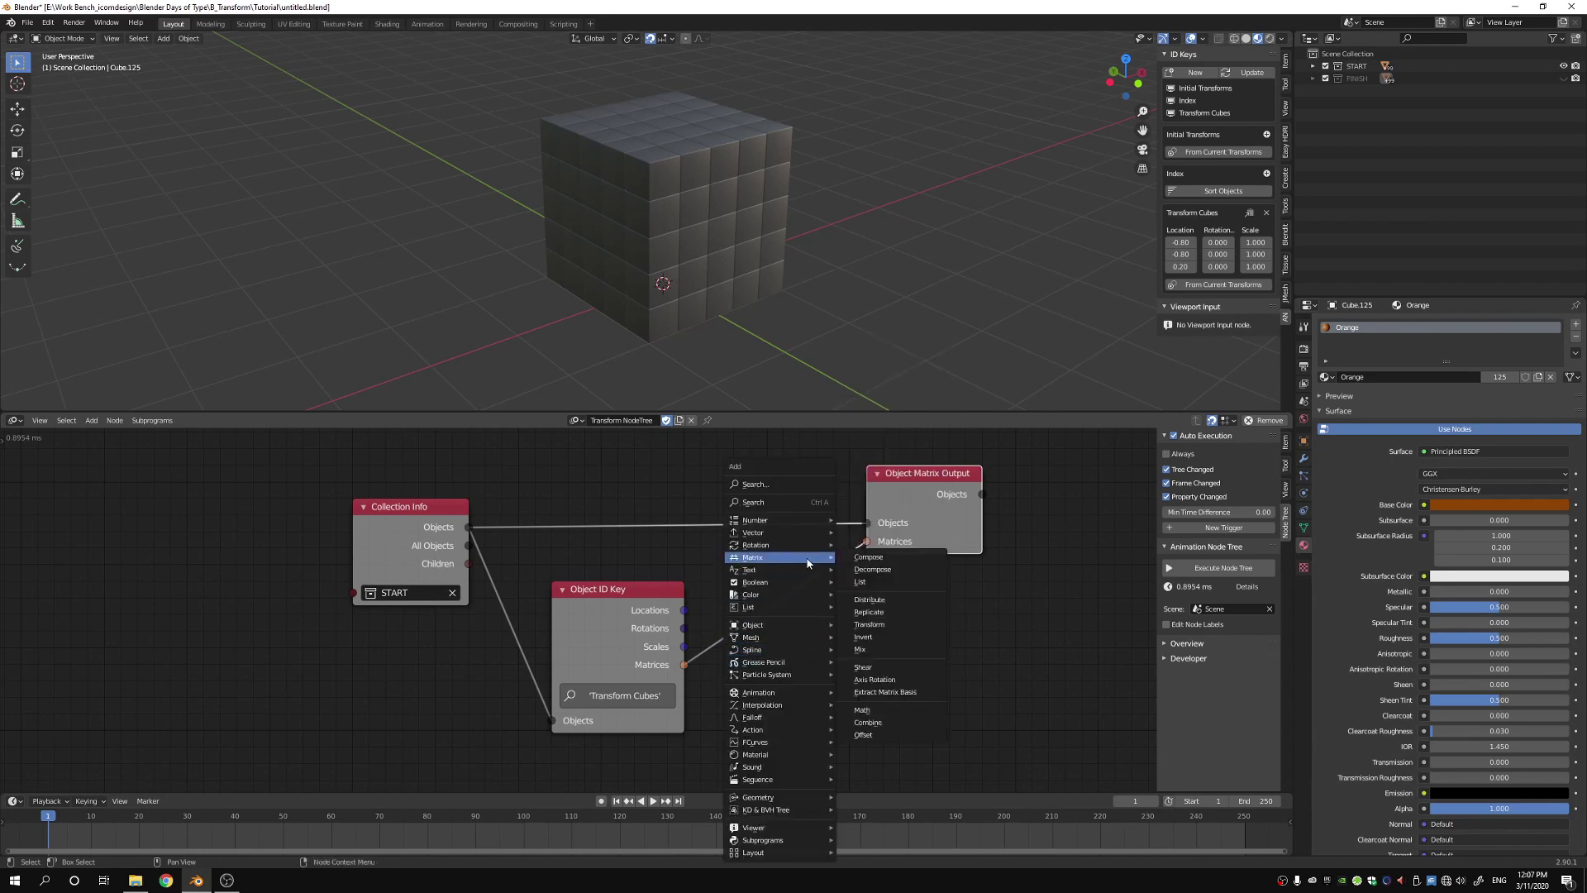
pyautogui.click(863, 734)
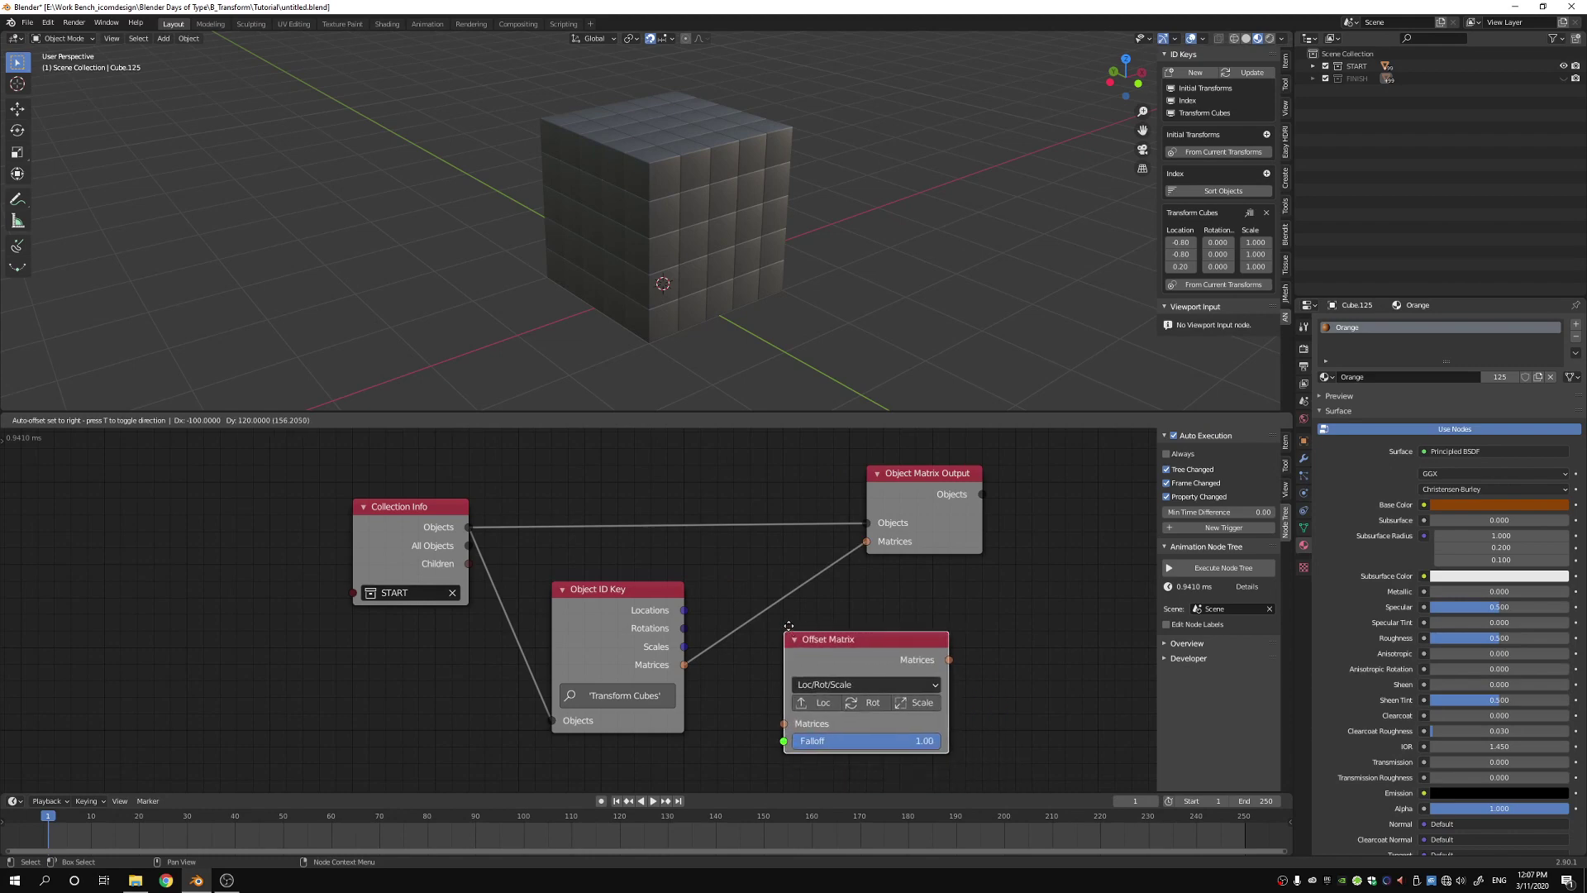
pyautogui.click(775, 604)
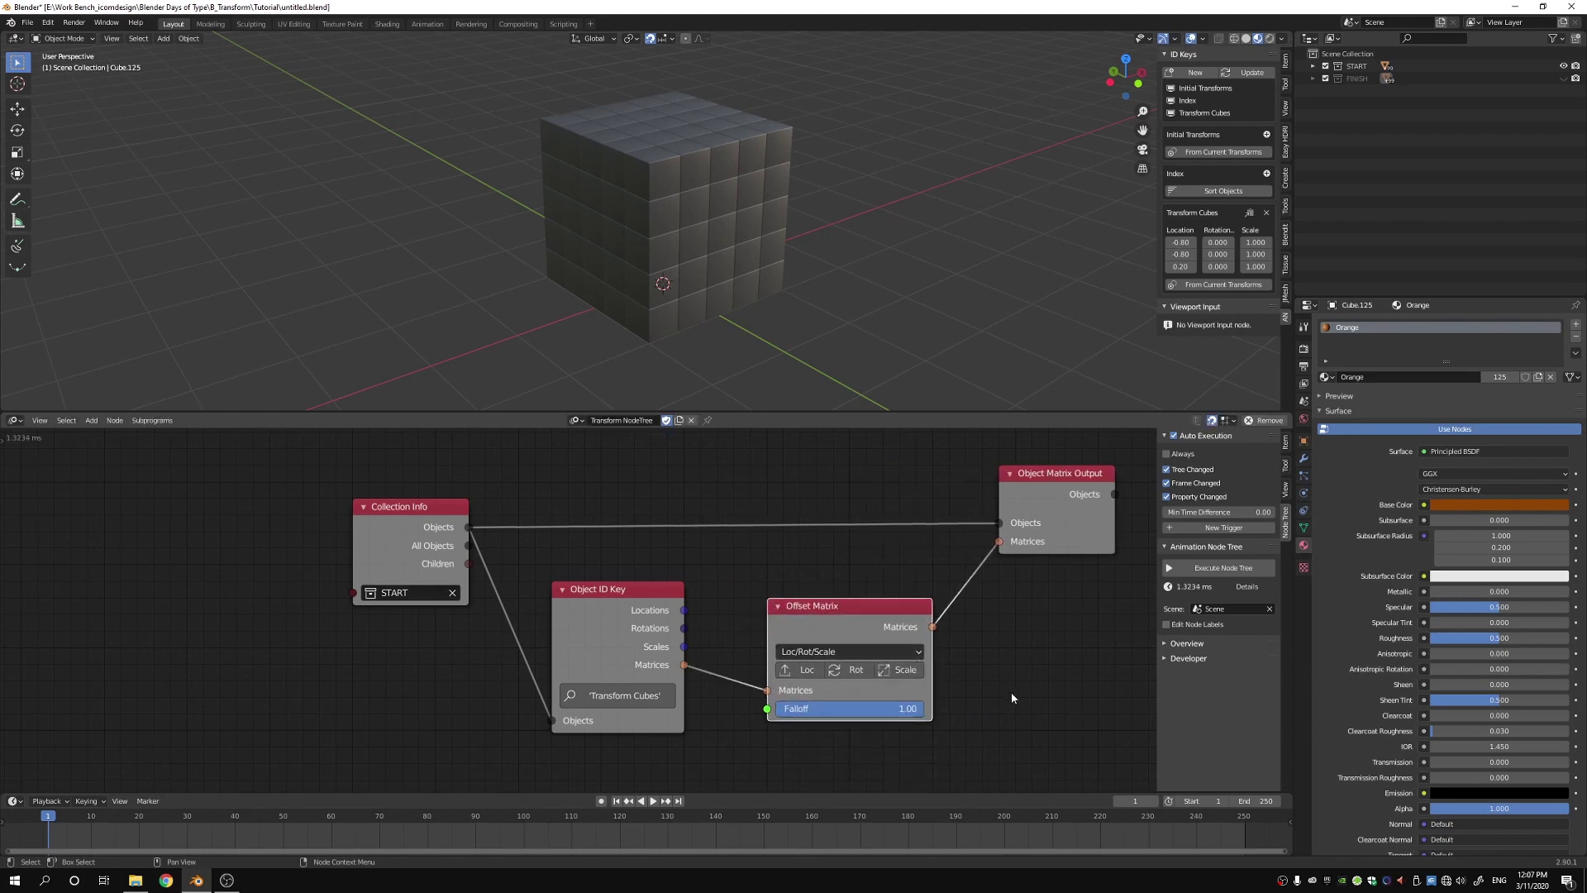
pyautogui.moveTo(999, 686); pyautogui.dragTo(975, 633, button='middle')
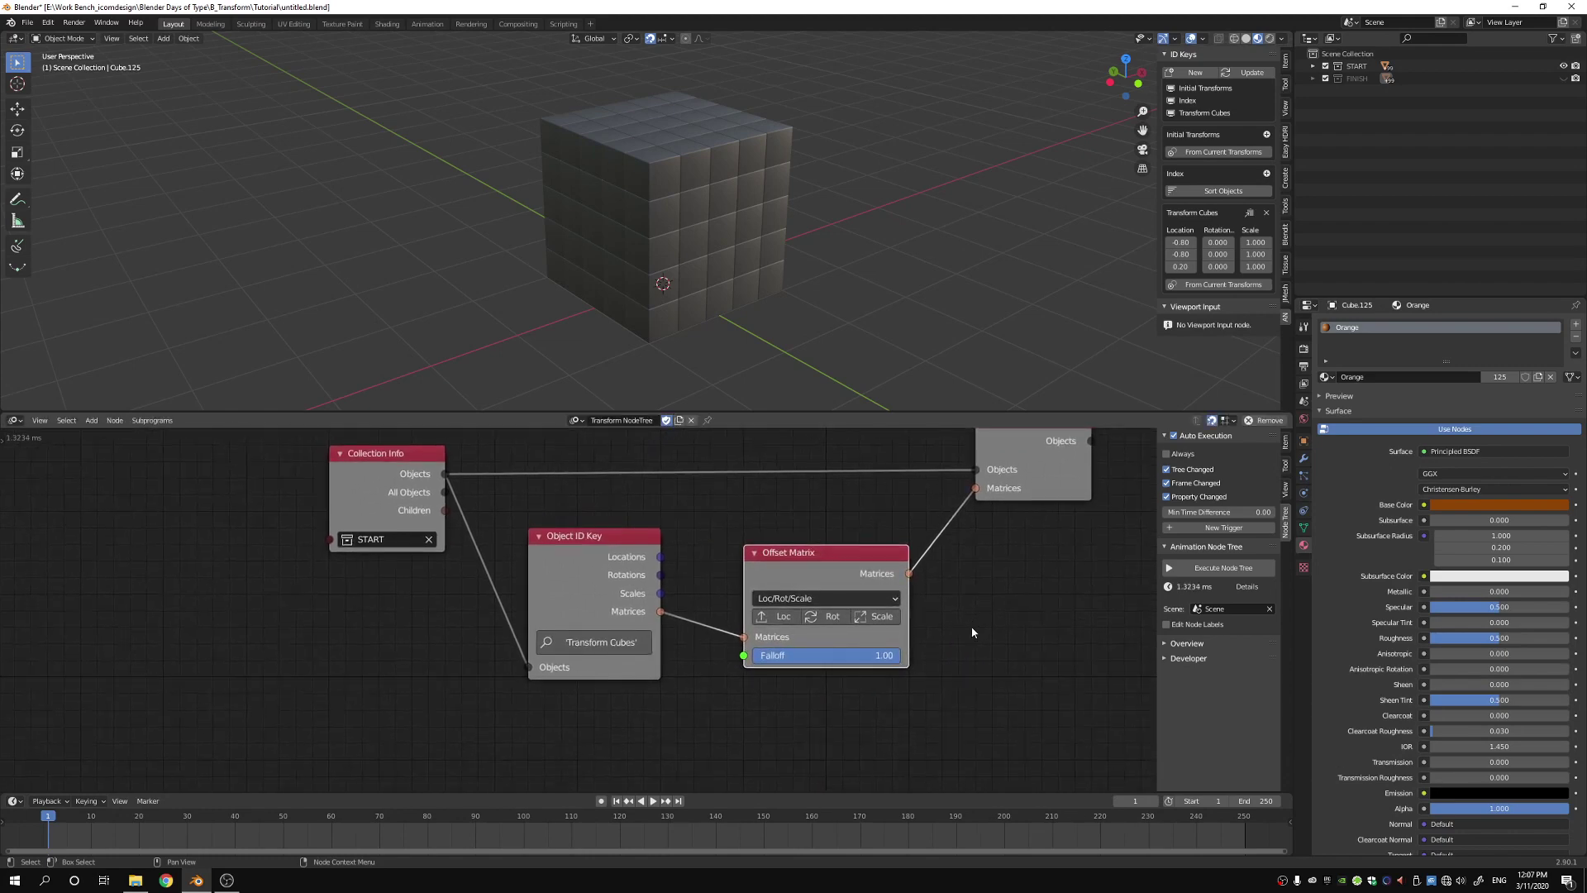
pyautogui.moveTo(847, 566); pyautogui.dragTo(845, 550)
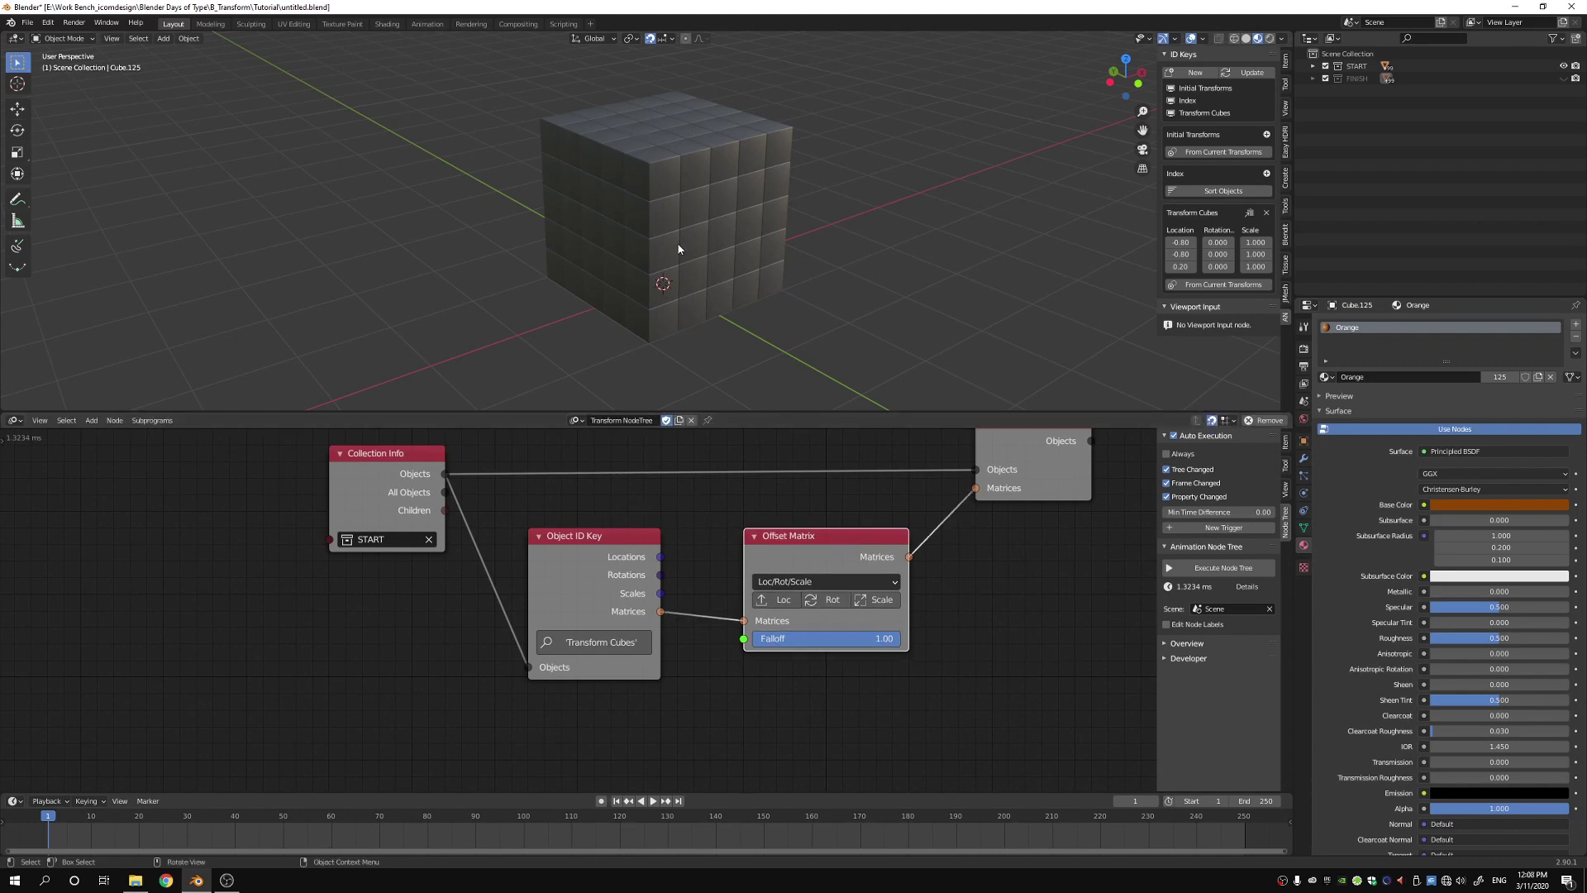
pyautogui.moveTo(1025, 581); pyautogui.dragTo(963, 628, button='middle')
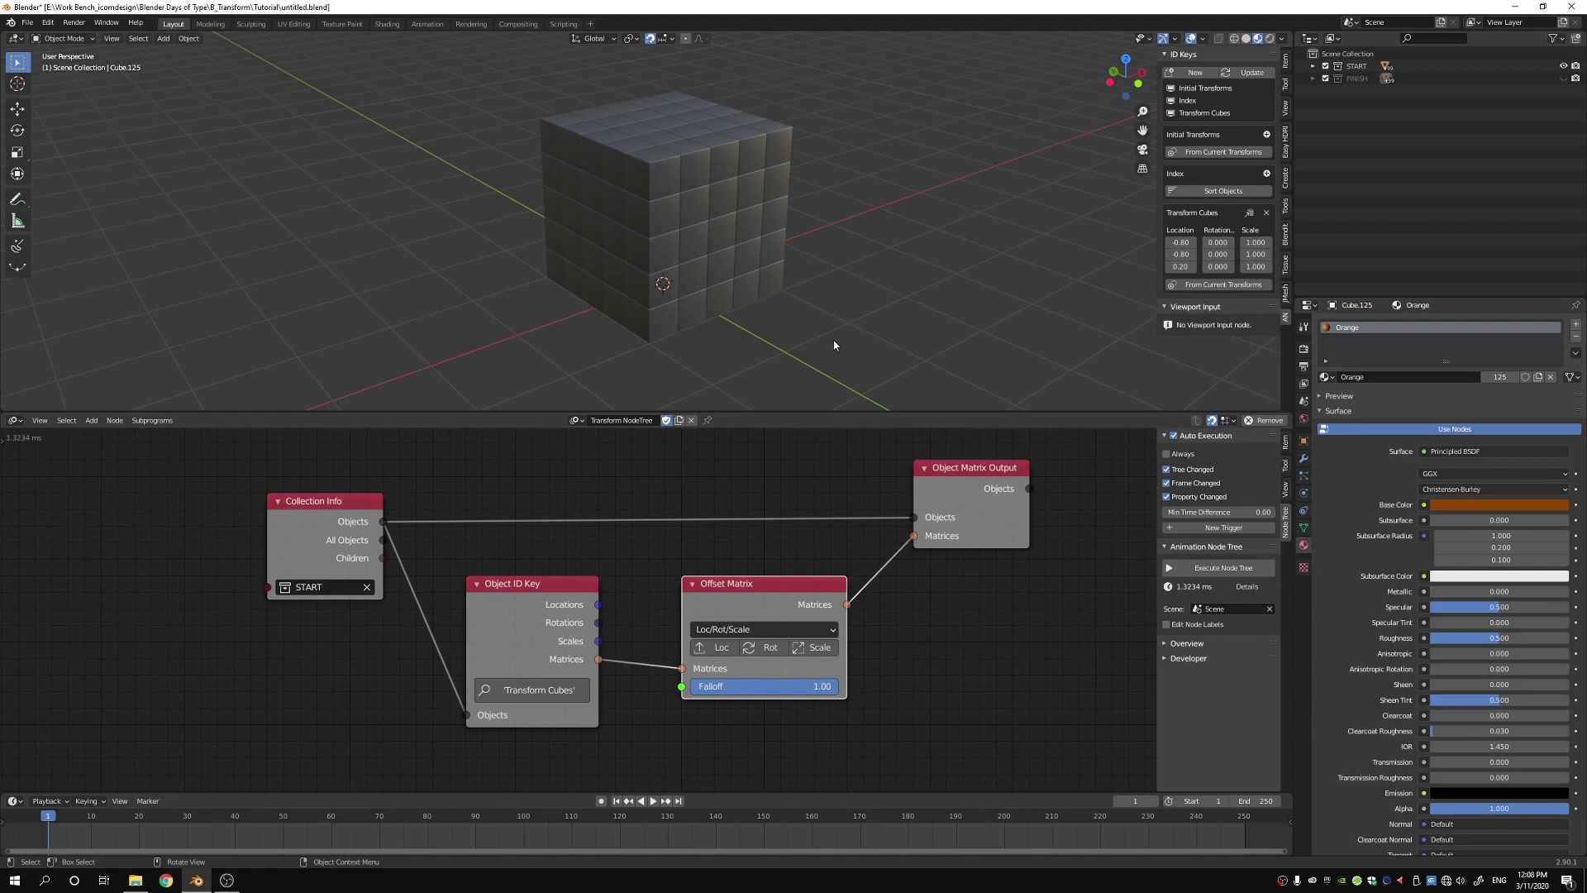
pyautogui.press('g')
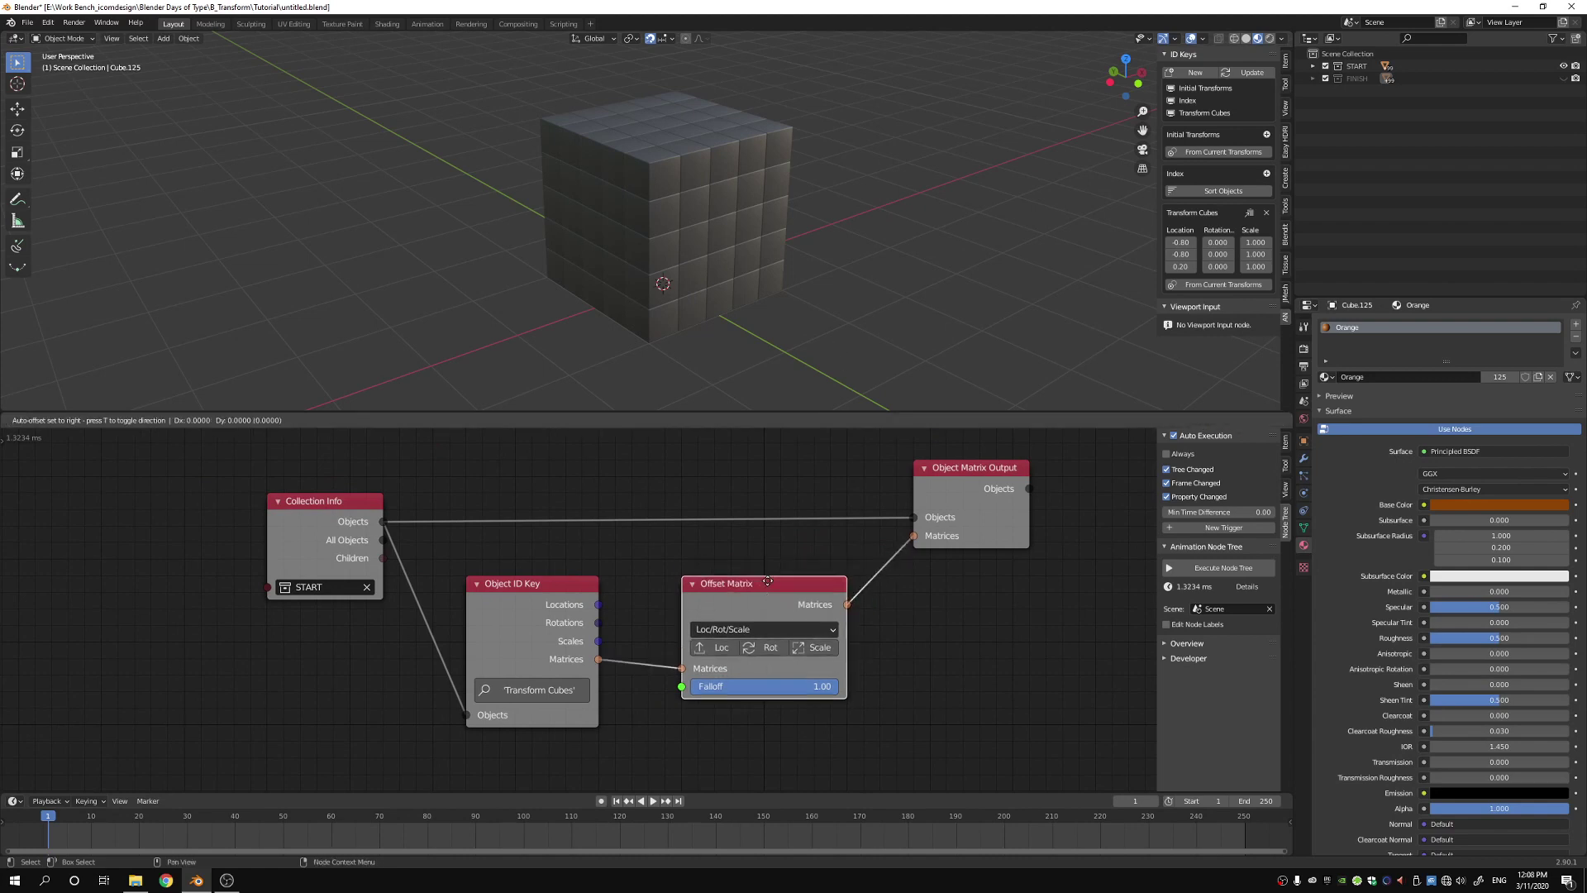
pyautogui.press('Escape')
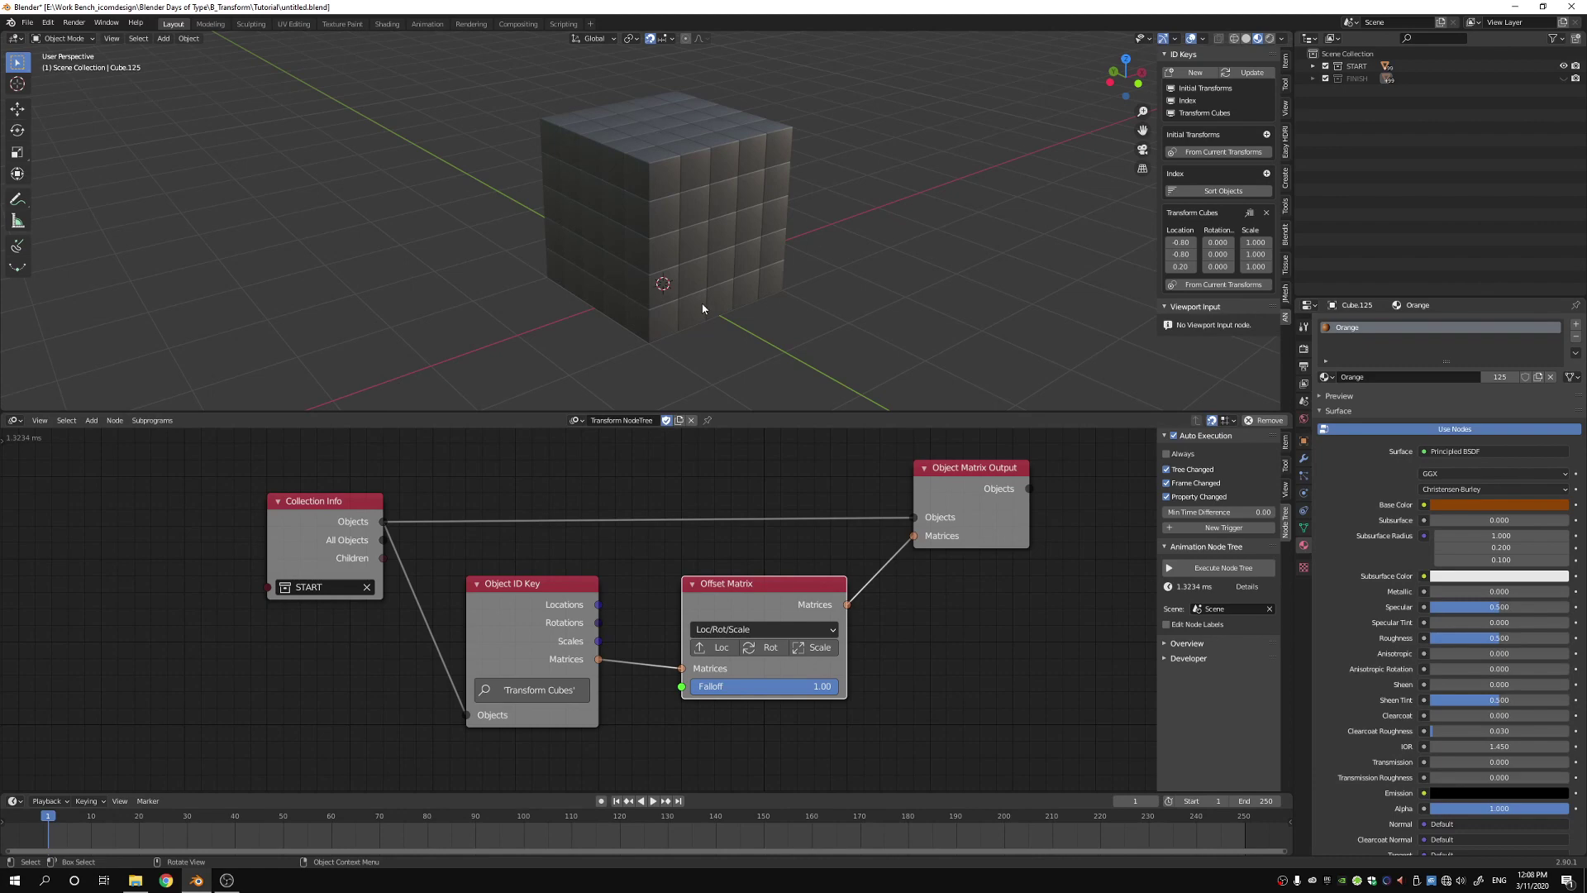
# - Enable Scale on the Offset Matrix node and set its X, Y and Z scale to 0
pyautogui.click(822, 649)
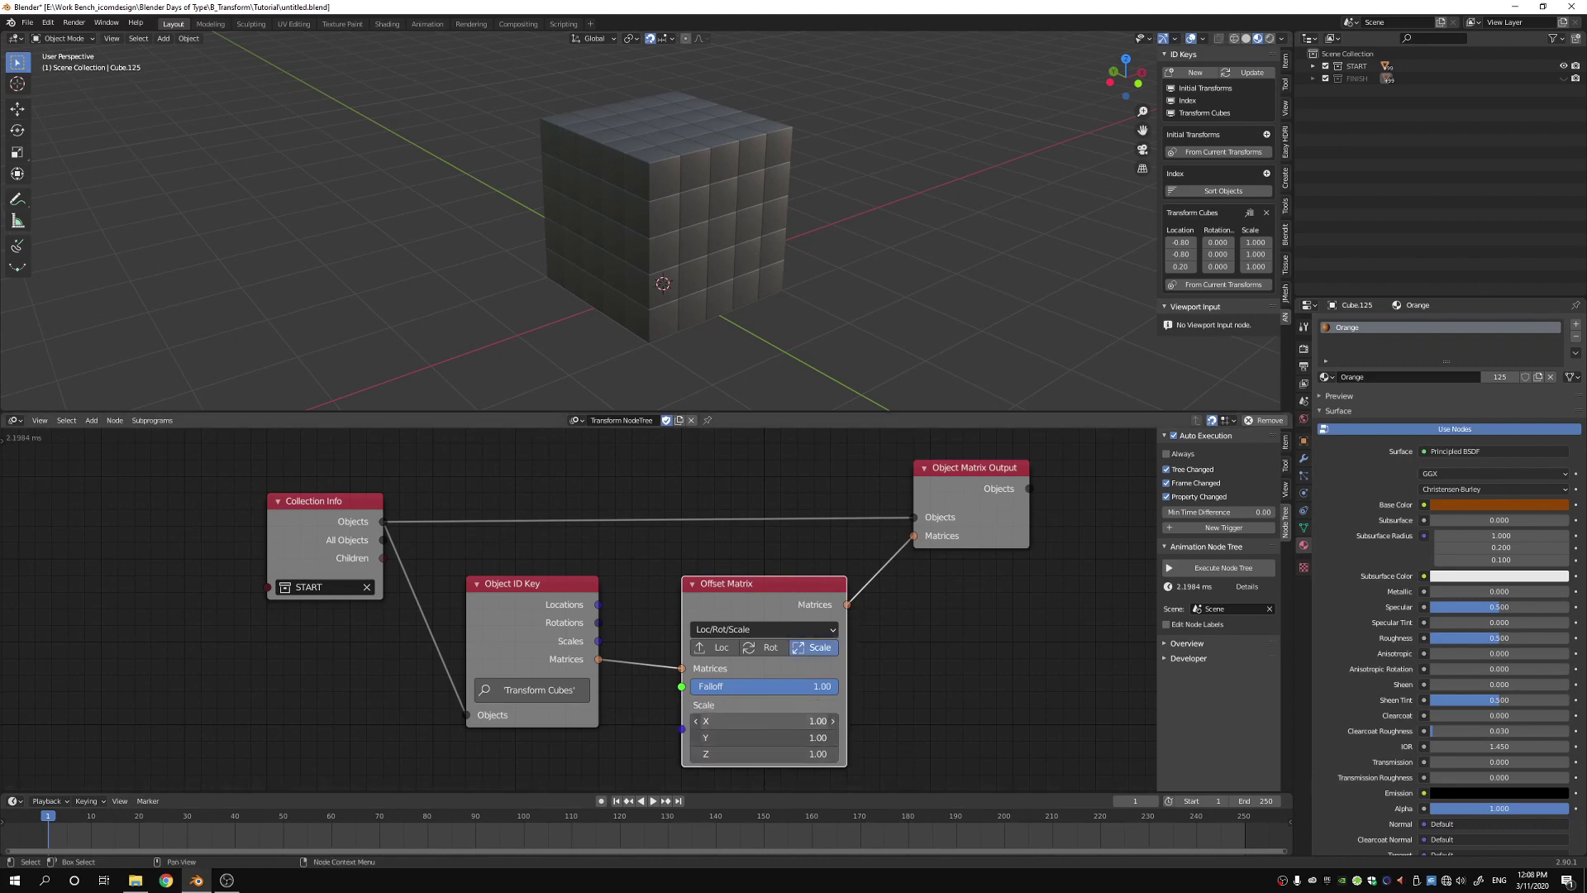
pyautogui.moveTo(717, 721); pyautogui.dragTo(717, 754)
pyautogui.write('0')
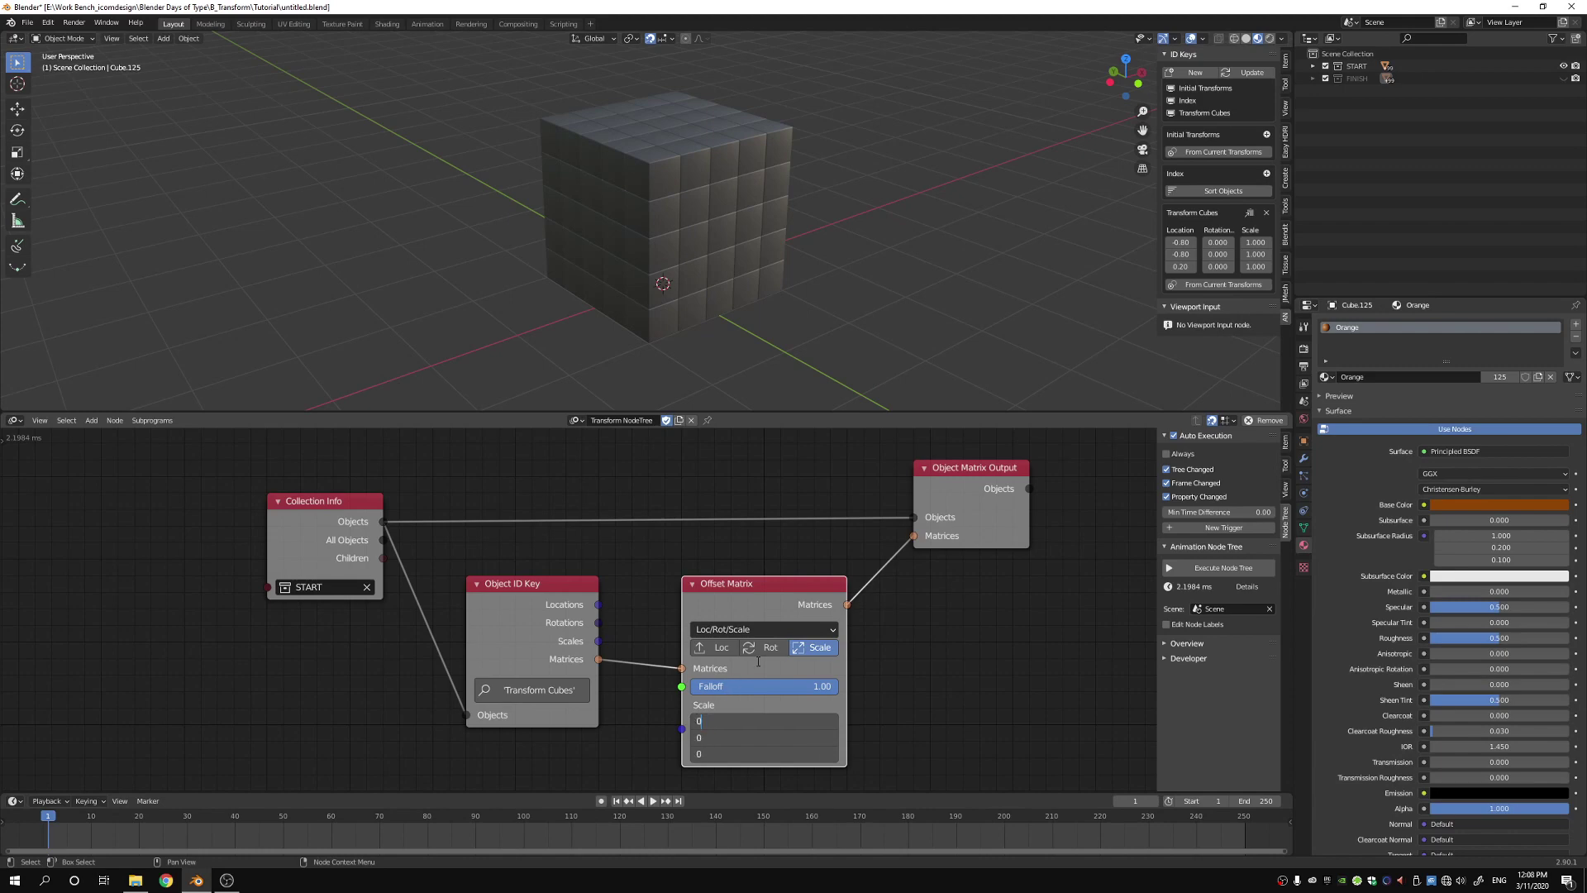
pyautogui.press('Return')
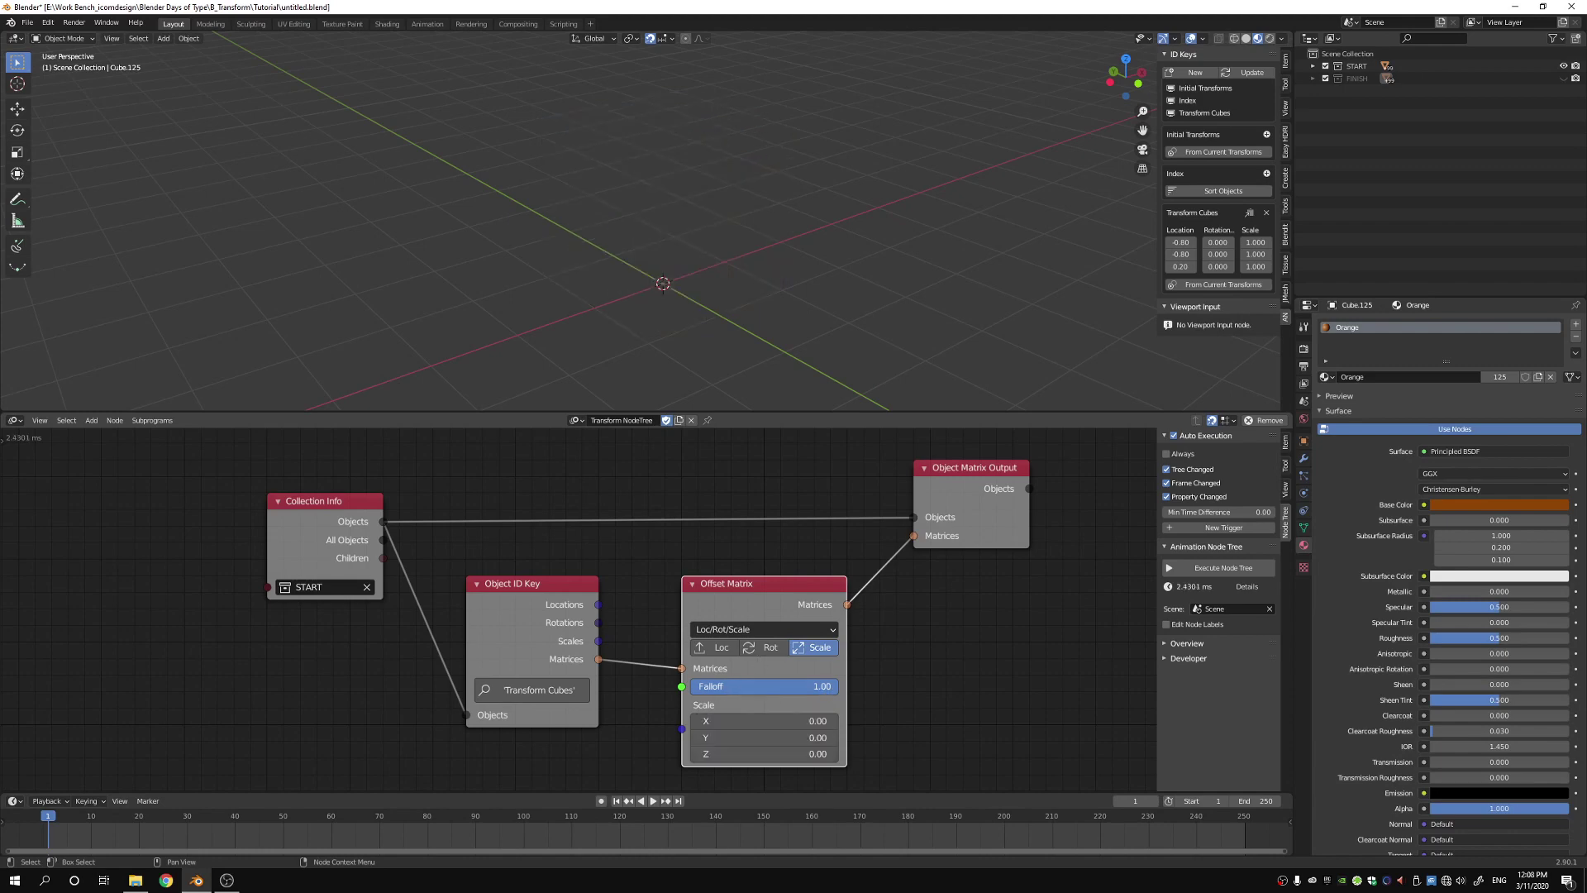
# - Test the Offset Matrix falloff at 0.58 and 0.63, and return it to 1.00
pyautogui.moveTo(819, 687); pyautogui.dragTo(777, 686)
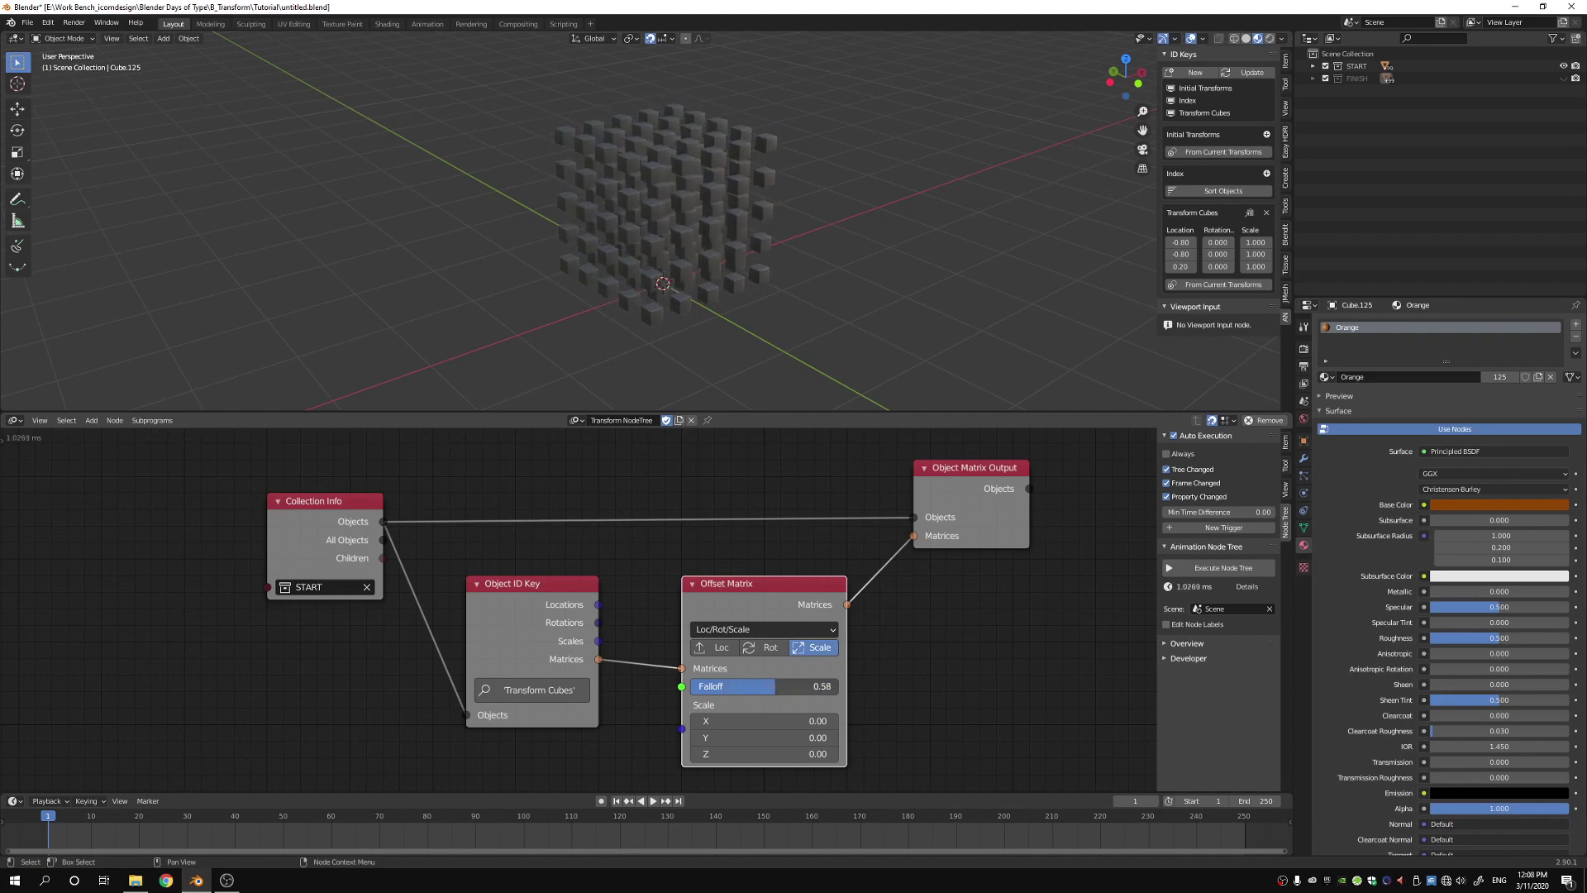
pyautogui.click(523, 587)
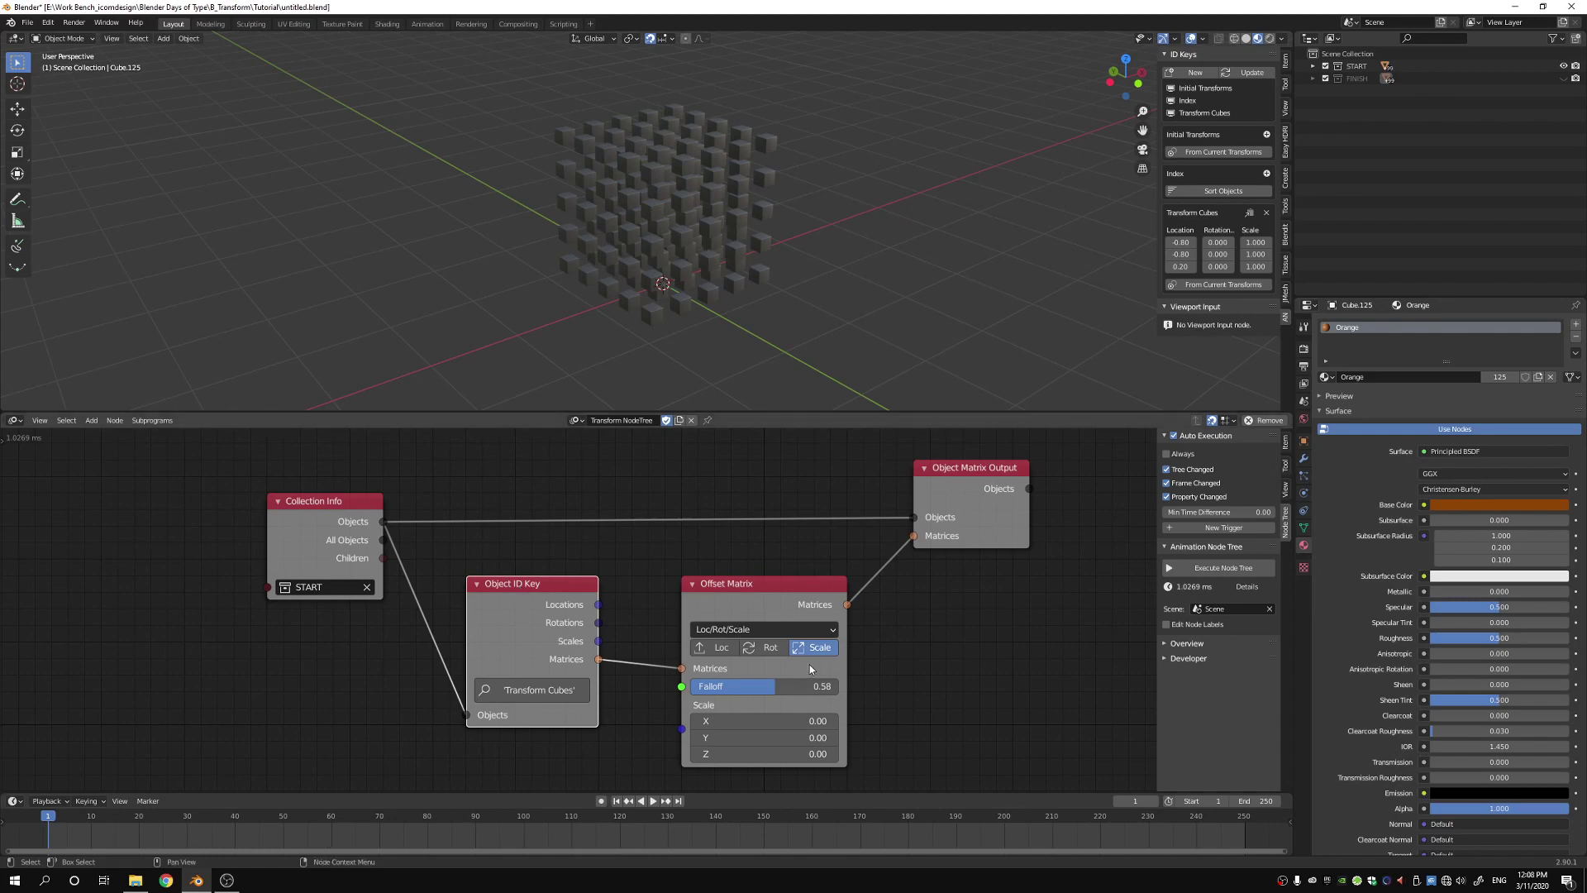
pyautogui.moveTo(777, 686)
pyautogui.mouseDown()
pyautogui.moveTo(735, 686)
pyautogui.moveTo(784, 687)
pyautogui.mouseUp()
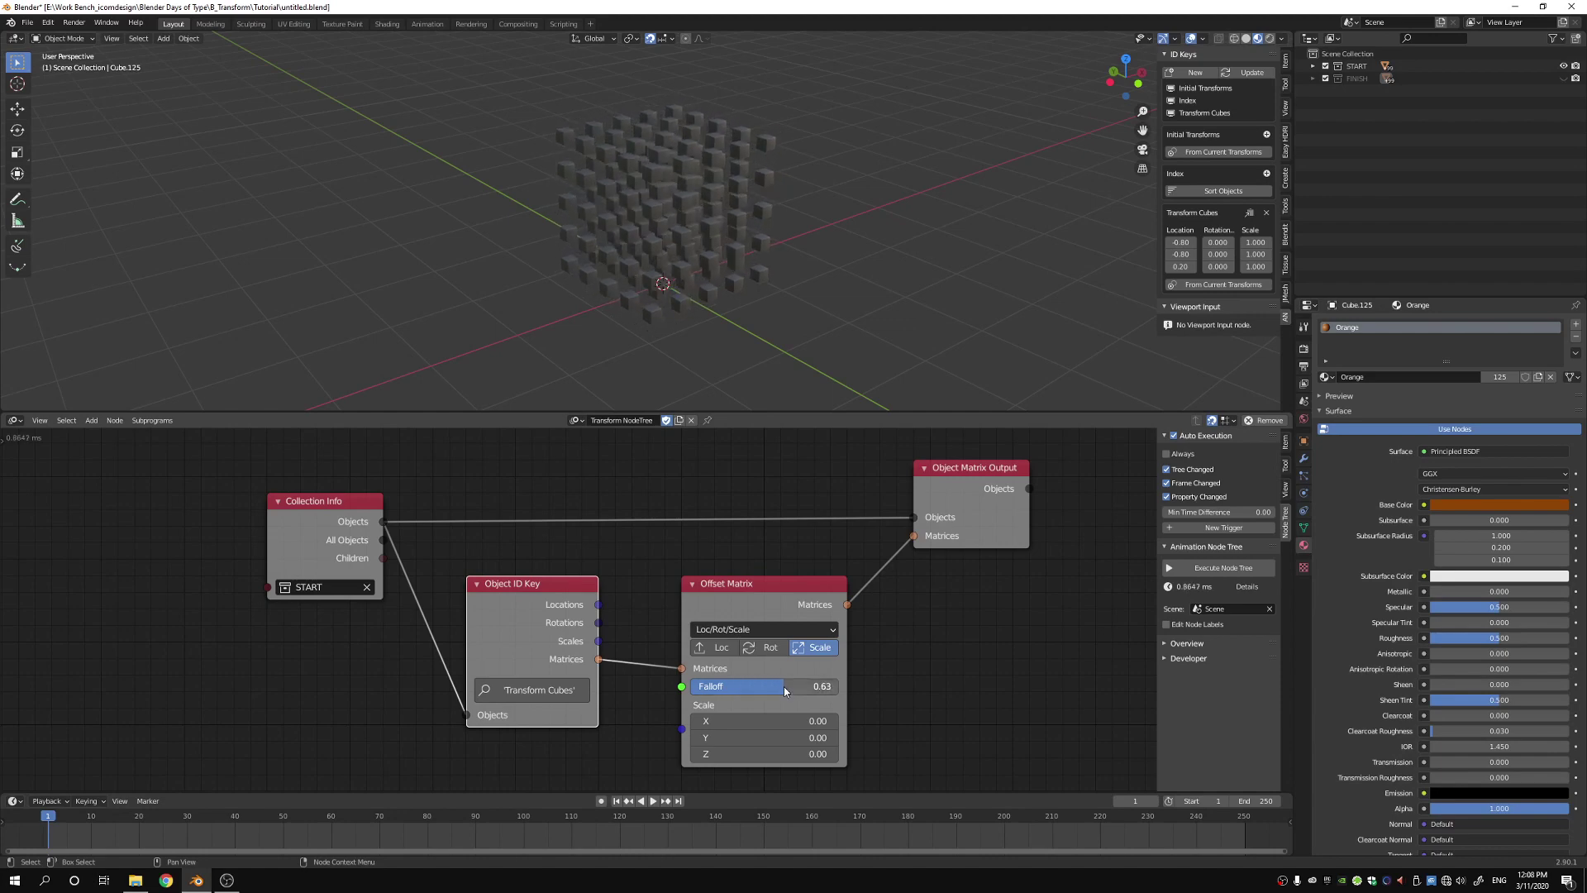
pyautogui.click(979, 466)
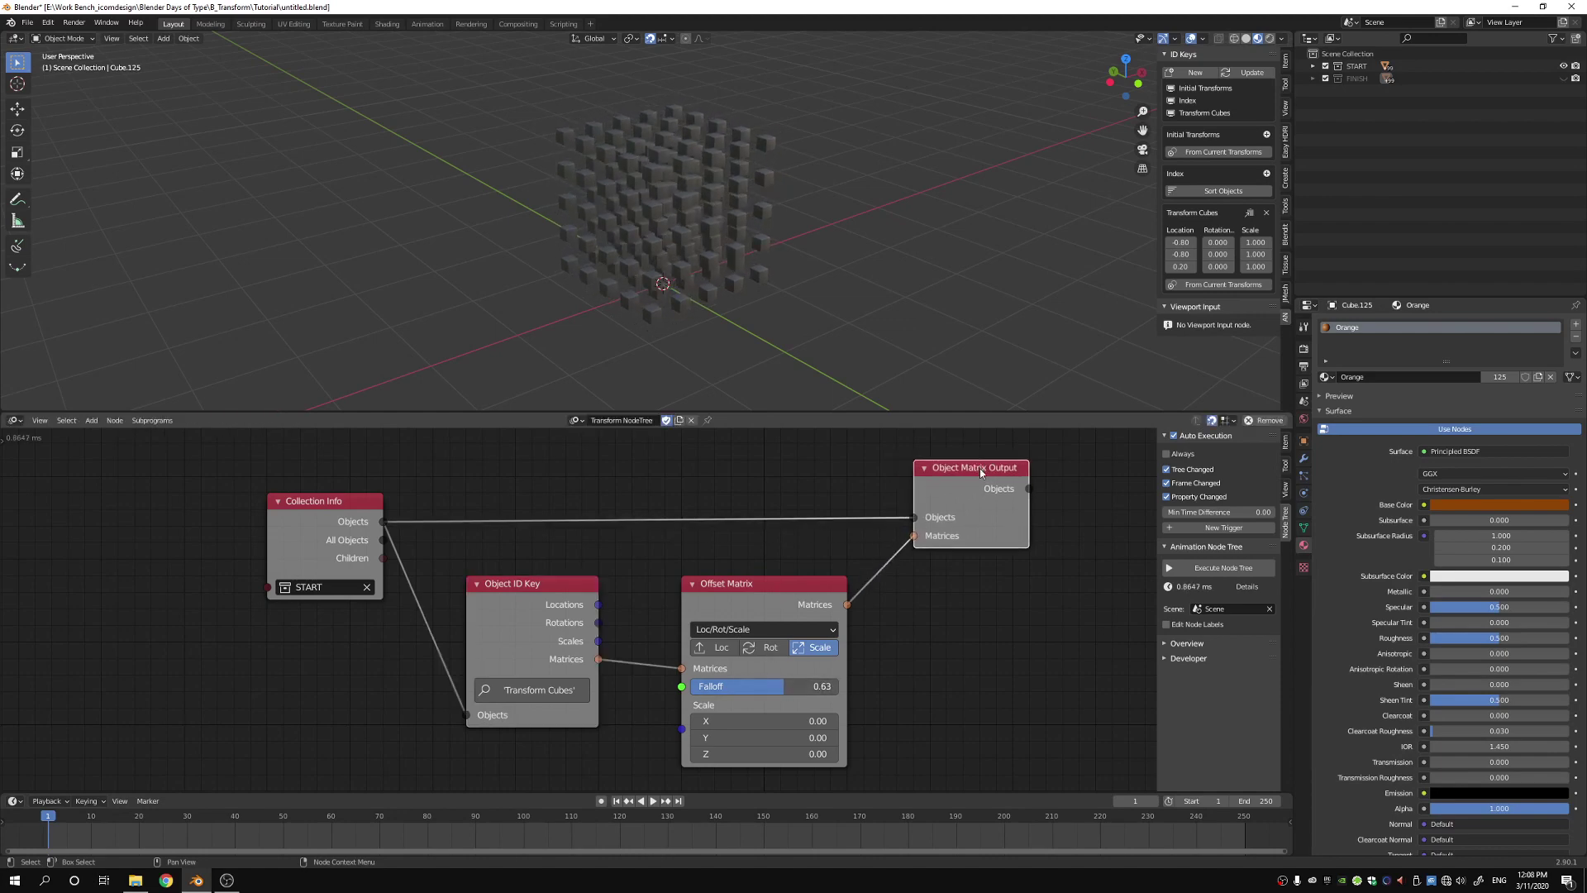
pyautogui.moveTo(783, 687); pyautogui.dragTo(838, 686)
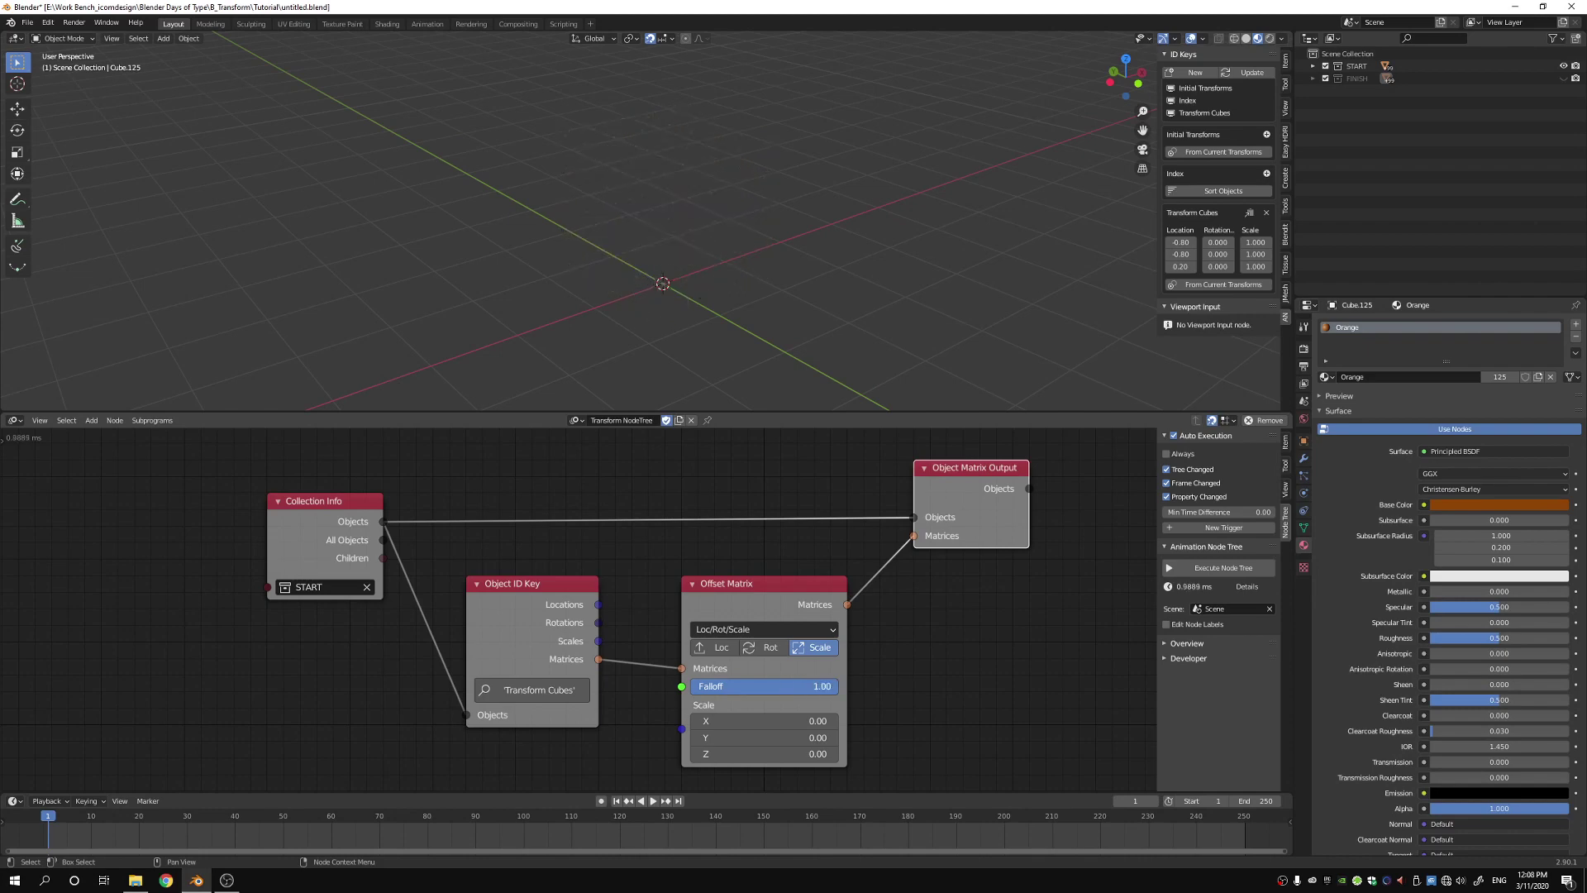
pyautogui.click(767, 587)
pyautogui.moveTo(767, 587); pyautogui.dragTo(754, 574, button='middle')
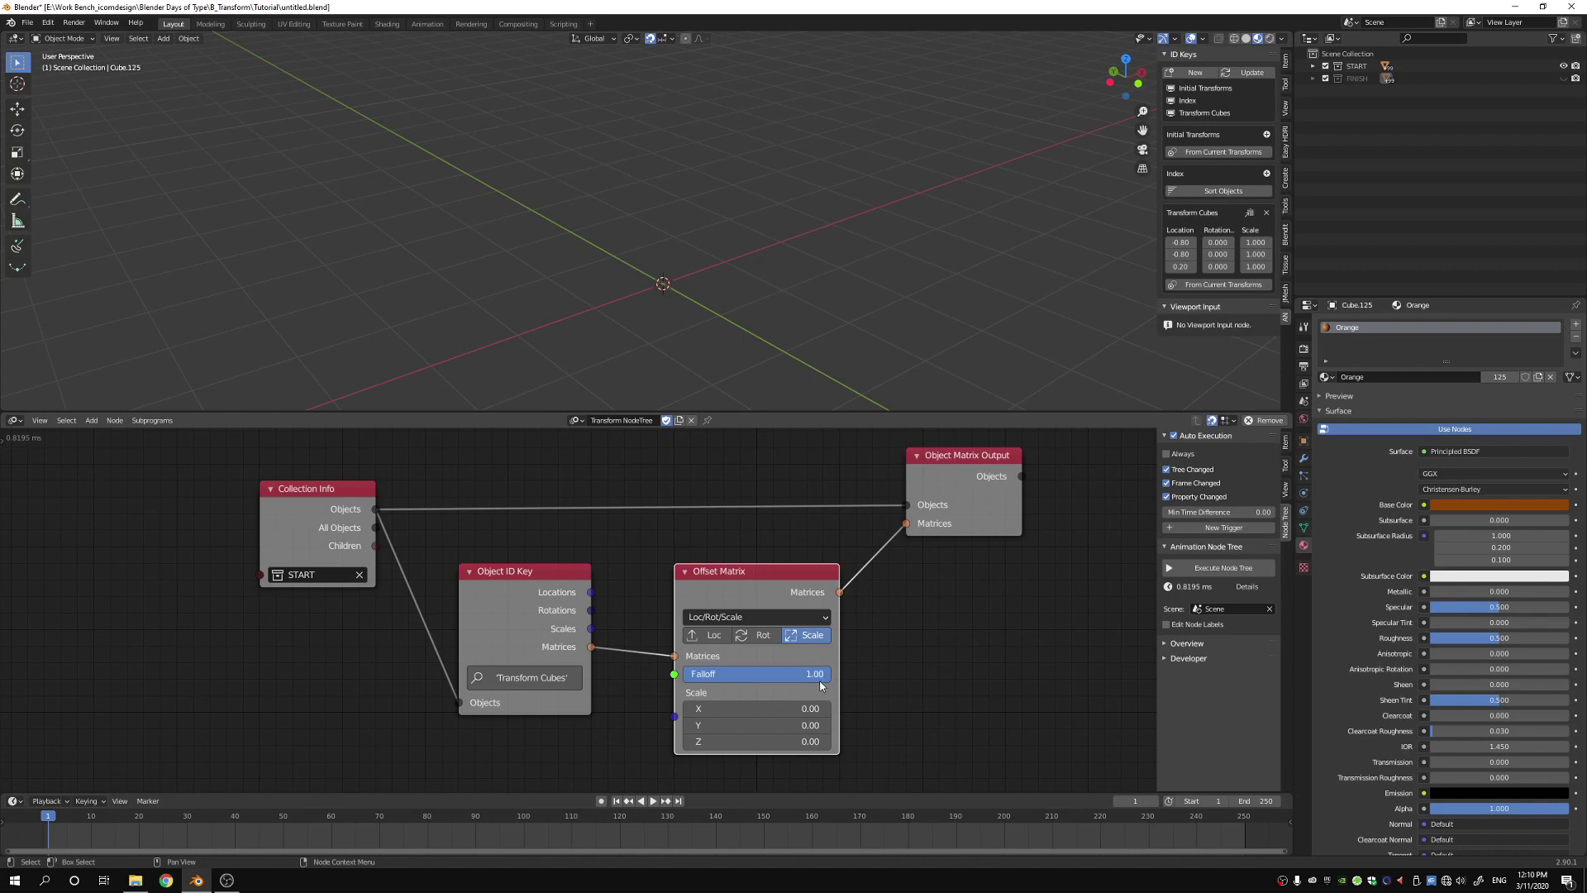
pyautogui.moveTo(814, 674)
pyautogui.mouseDown()
pyautogui.moveTo(722, 674)
pyautogui.moveTo(826, 674)
pyautogui.mouseUp()
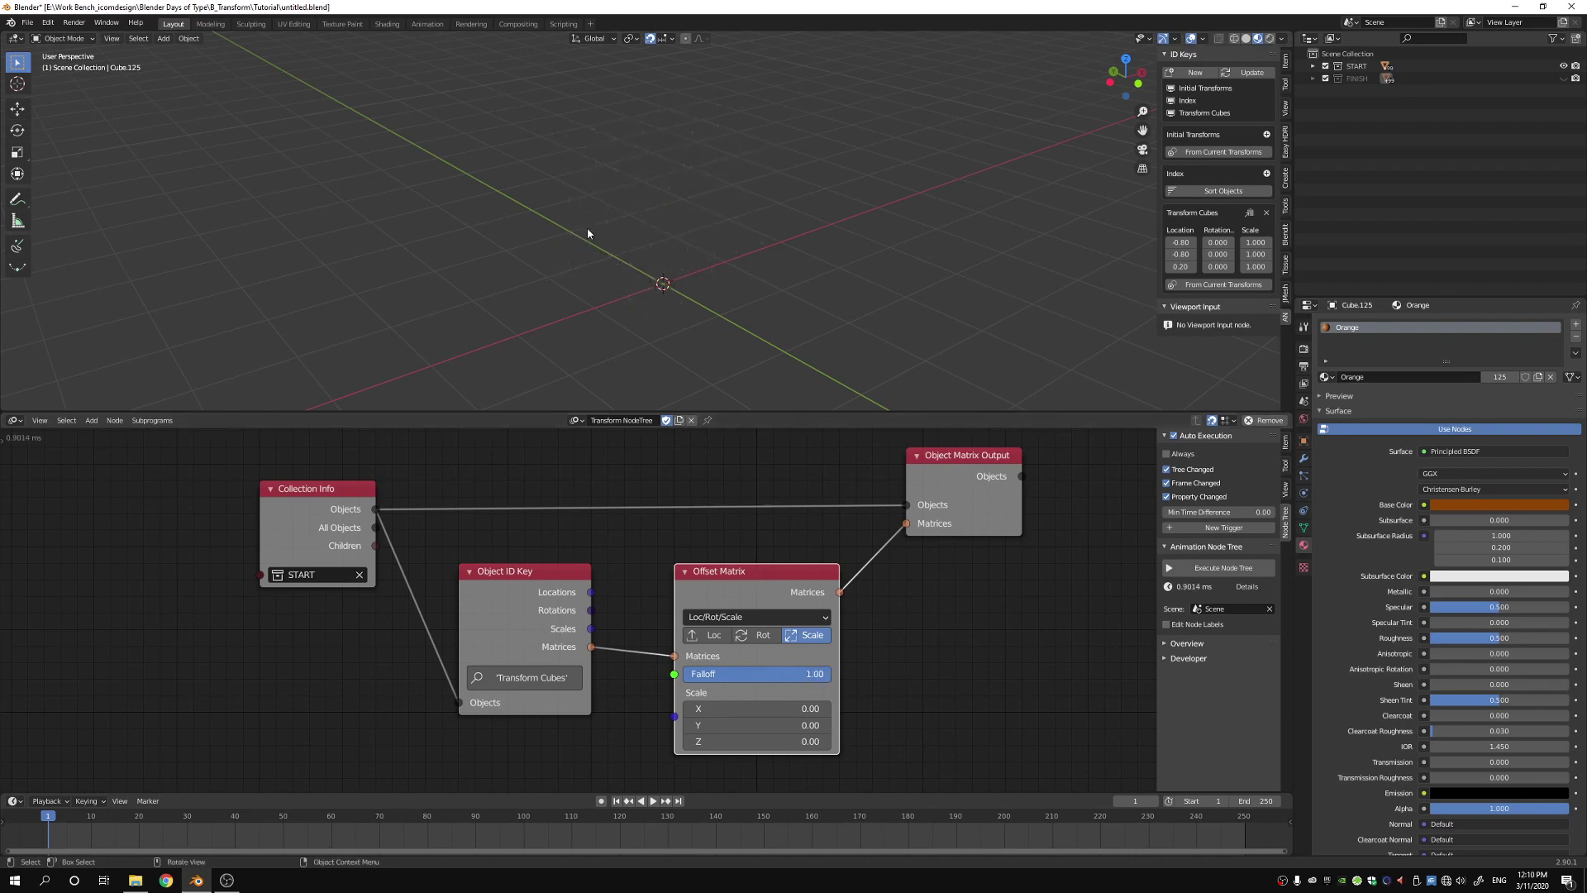
# - Add a sphere-shaped empty at the 3D cursor in the viewport and raise it along the Z axis
pyautogui.hotkey('shift', 'a')
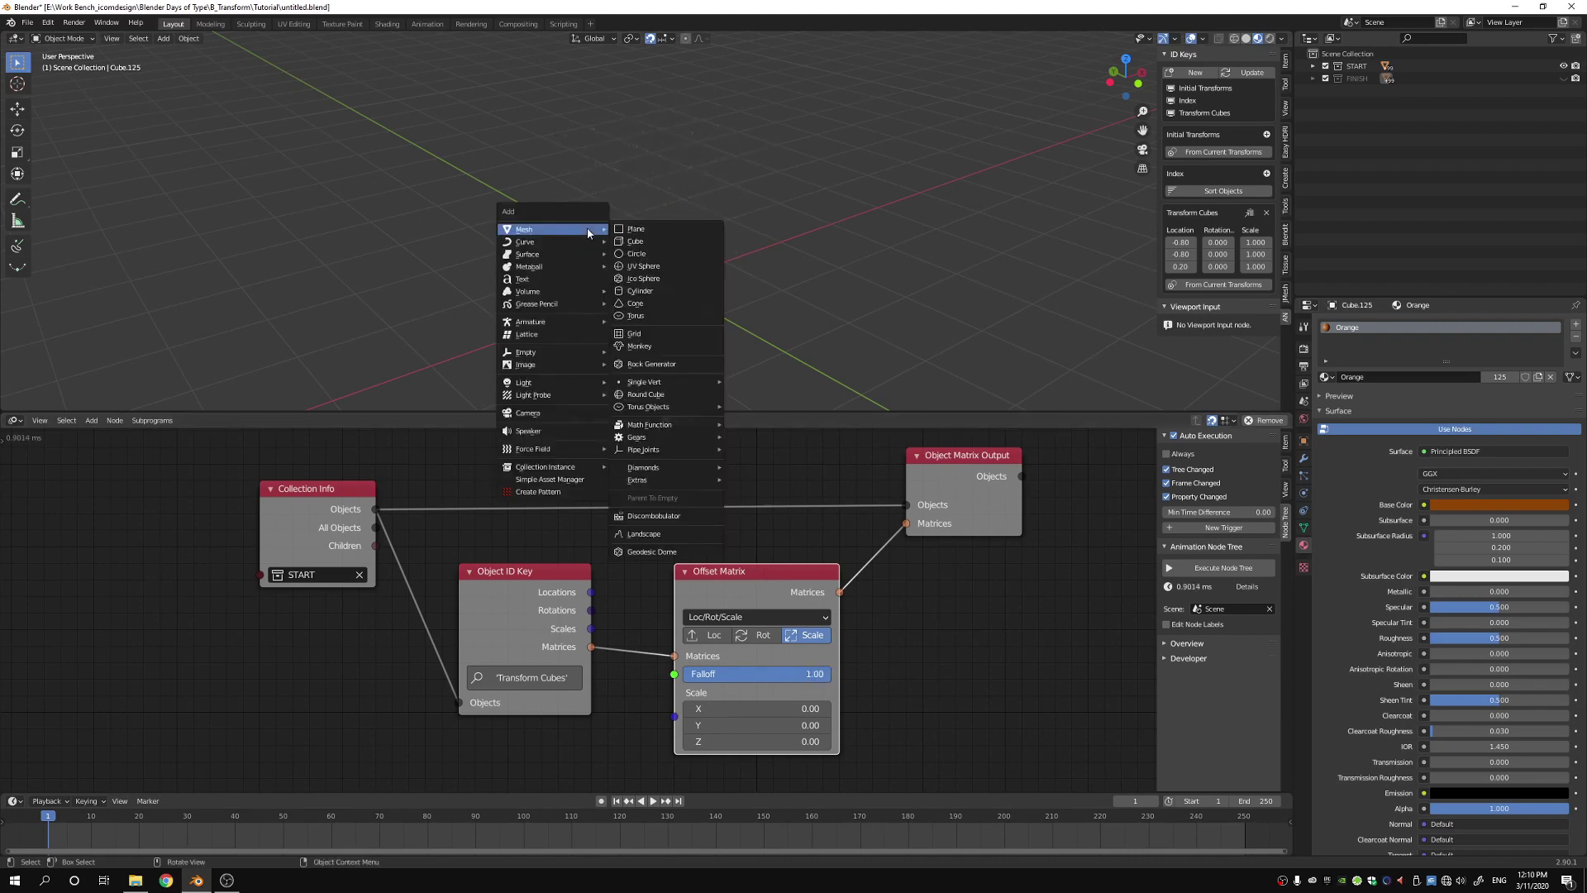
pyautogui.moveTo(550, 356)
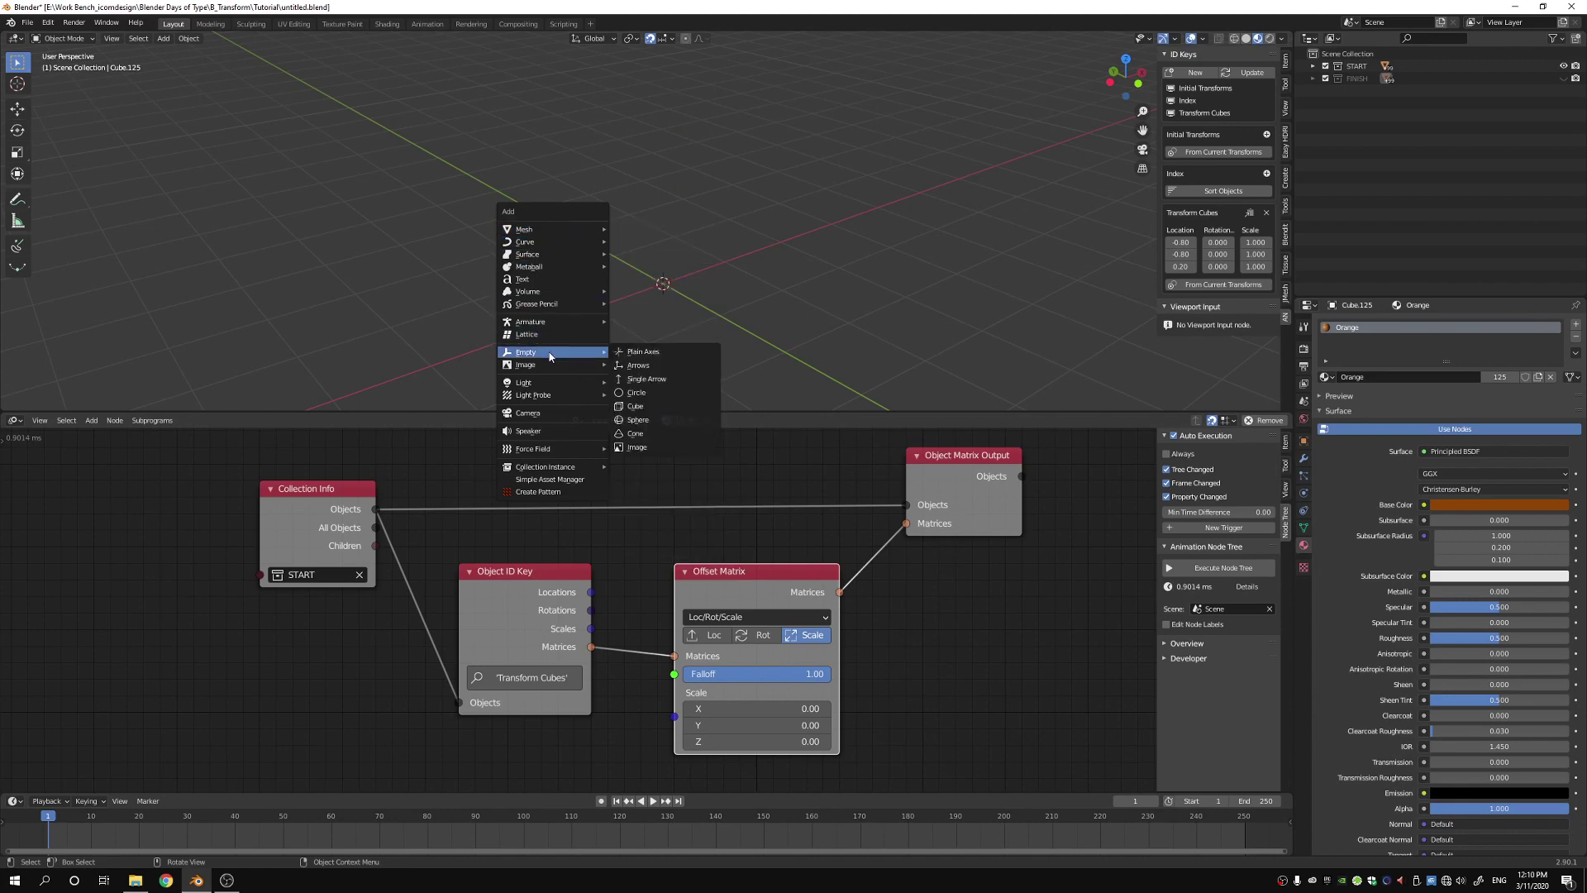
pyautogui.click(638, 419)
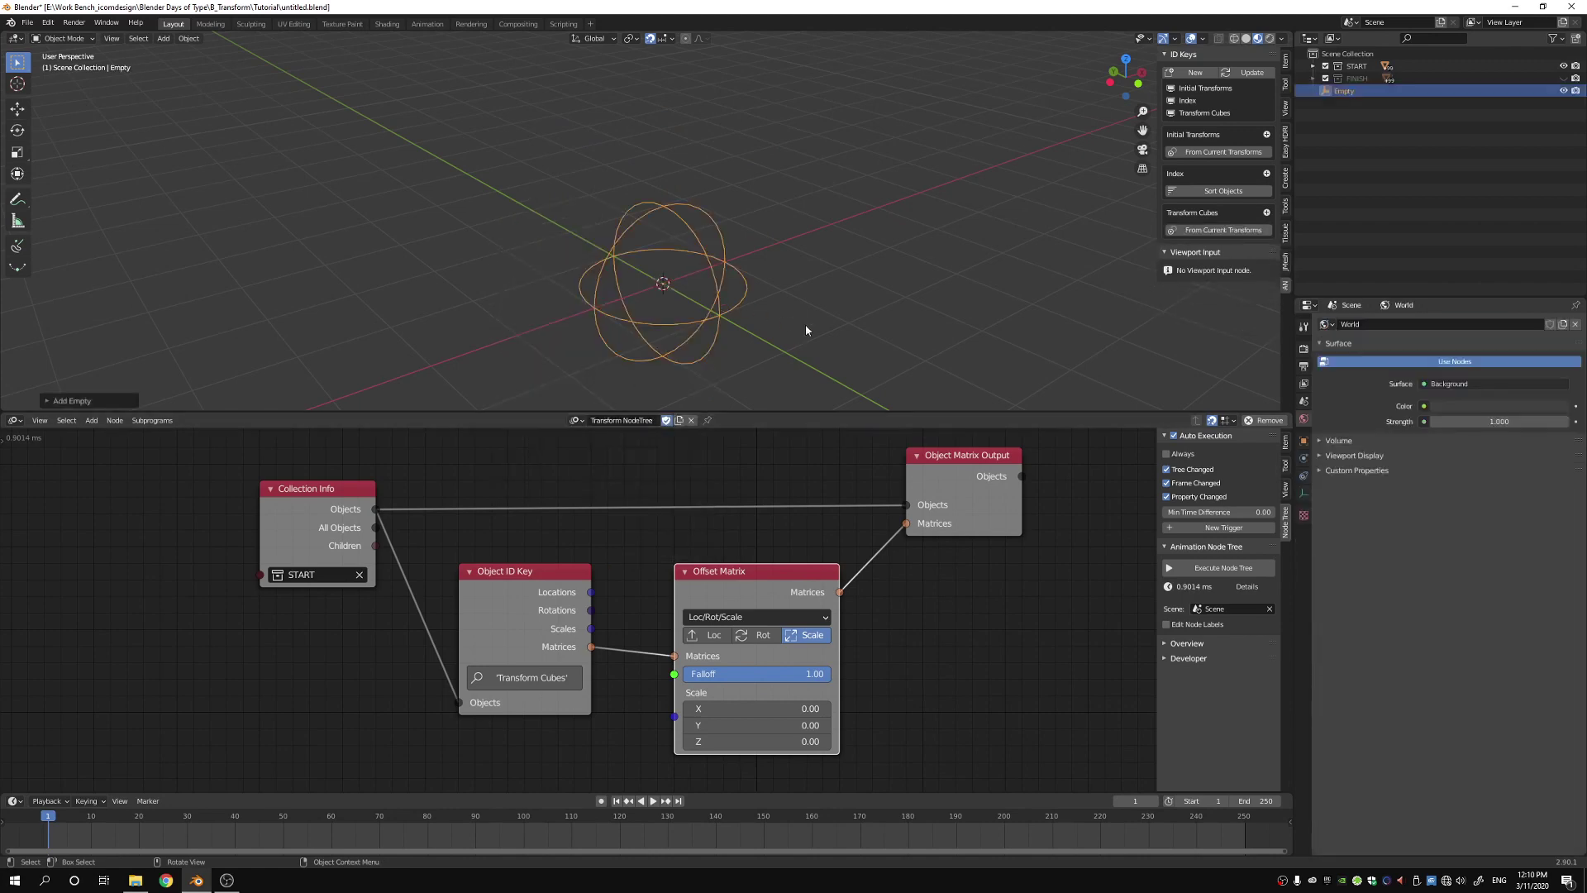
pyautogui.moveTo(795, 330); pyautogui.dragTo(742, 316, button='middle')
pyautogui.press('g')
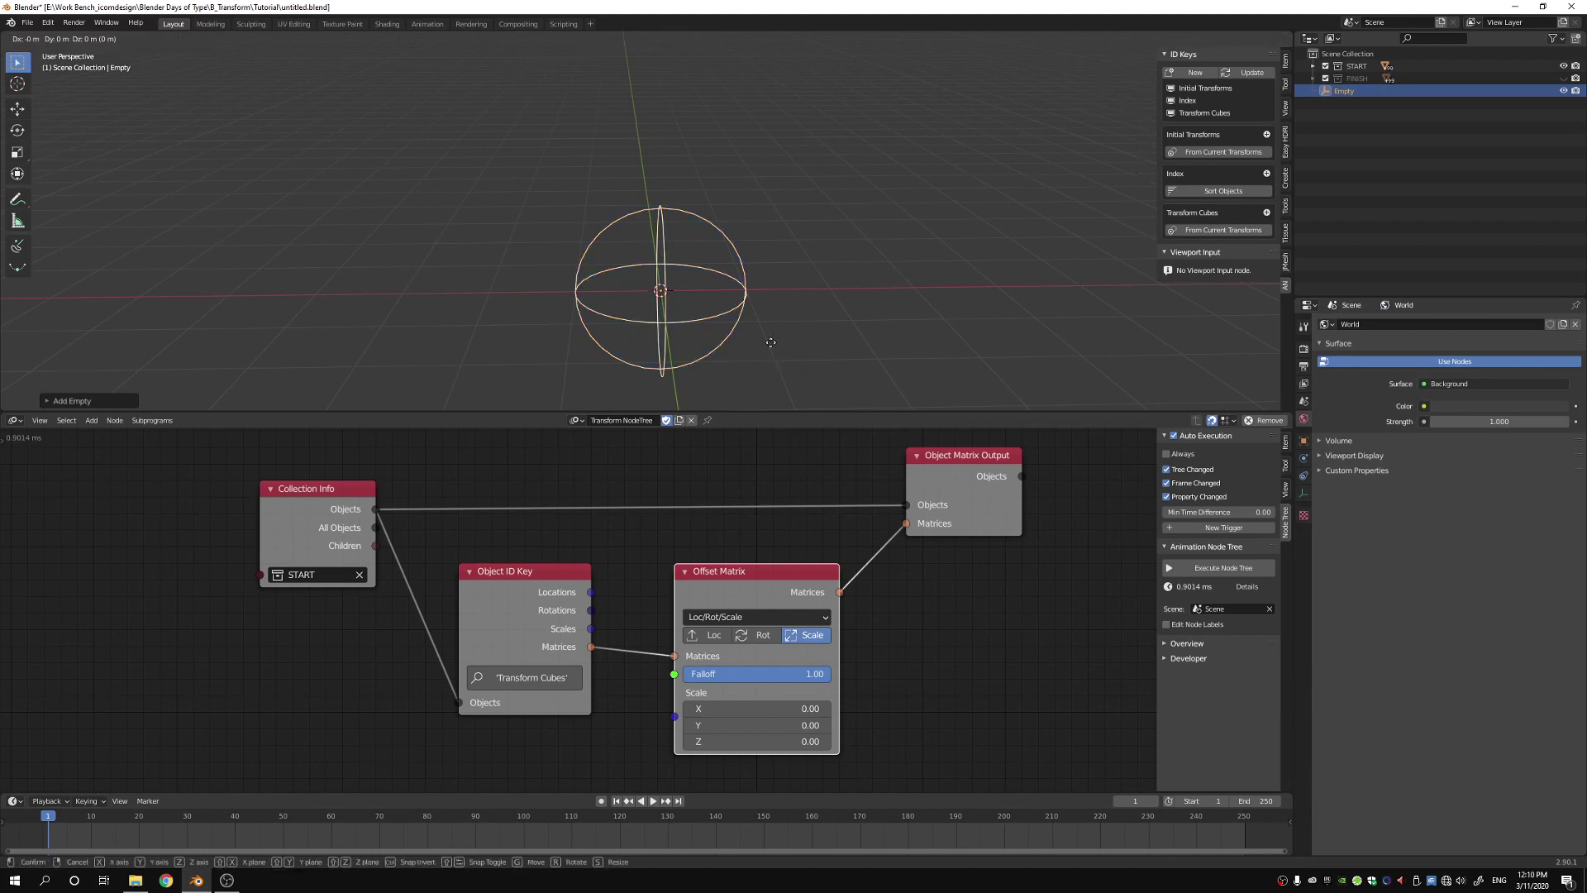
pyautogui.press('z')
pyautogui.click(754, 232)
pyautogui.moveTo(754, 232); pyautogui.dragTo(831, 280, button='middle')
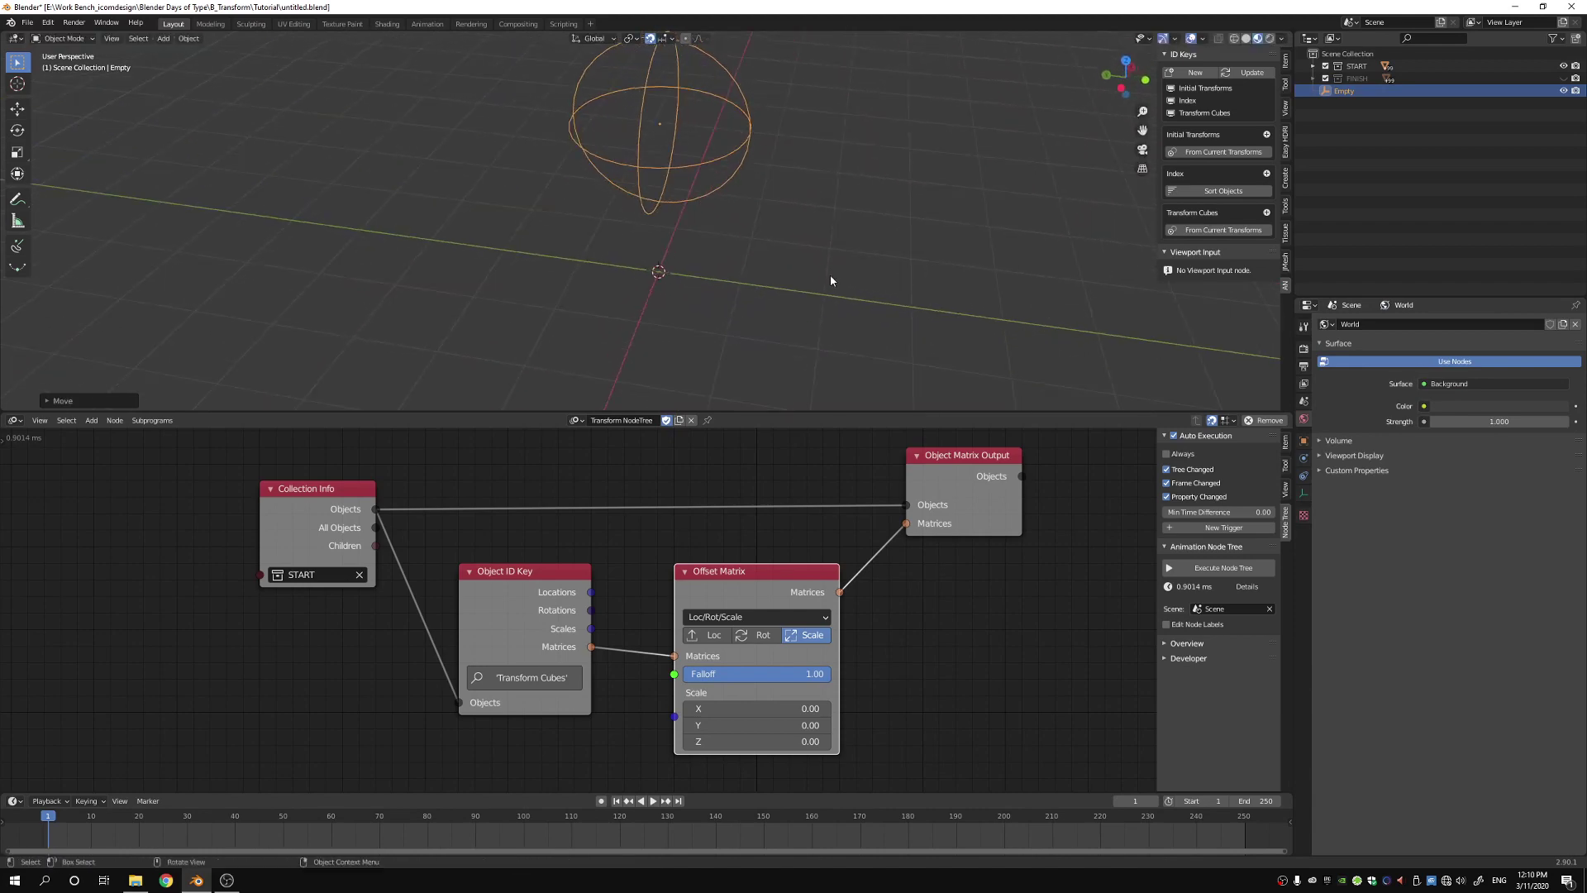
# - Move the sphere empty off to the side, clear of the cubes, and set the Offset Matrix falloff to 0.00
pyautogui.moveTo(674, 313); pyautogui.dragTo(638, 276, button='middle')
pyautogui.moveTo(779, 220); pyautogui.dragTo(620, 217, button='middle')
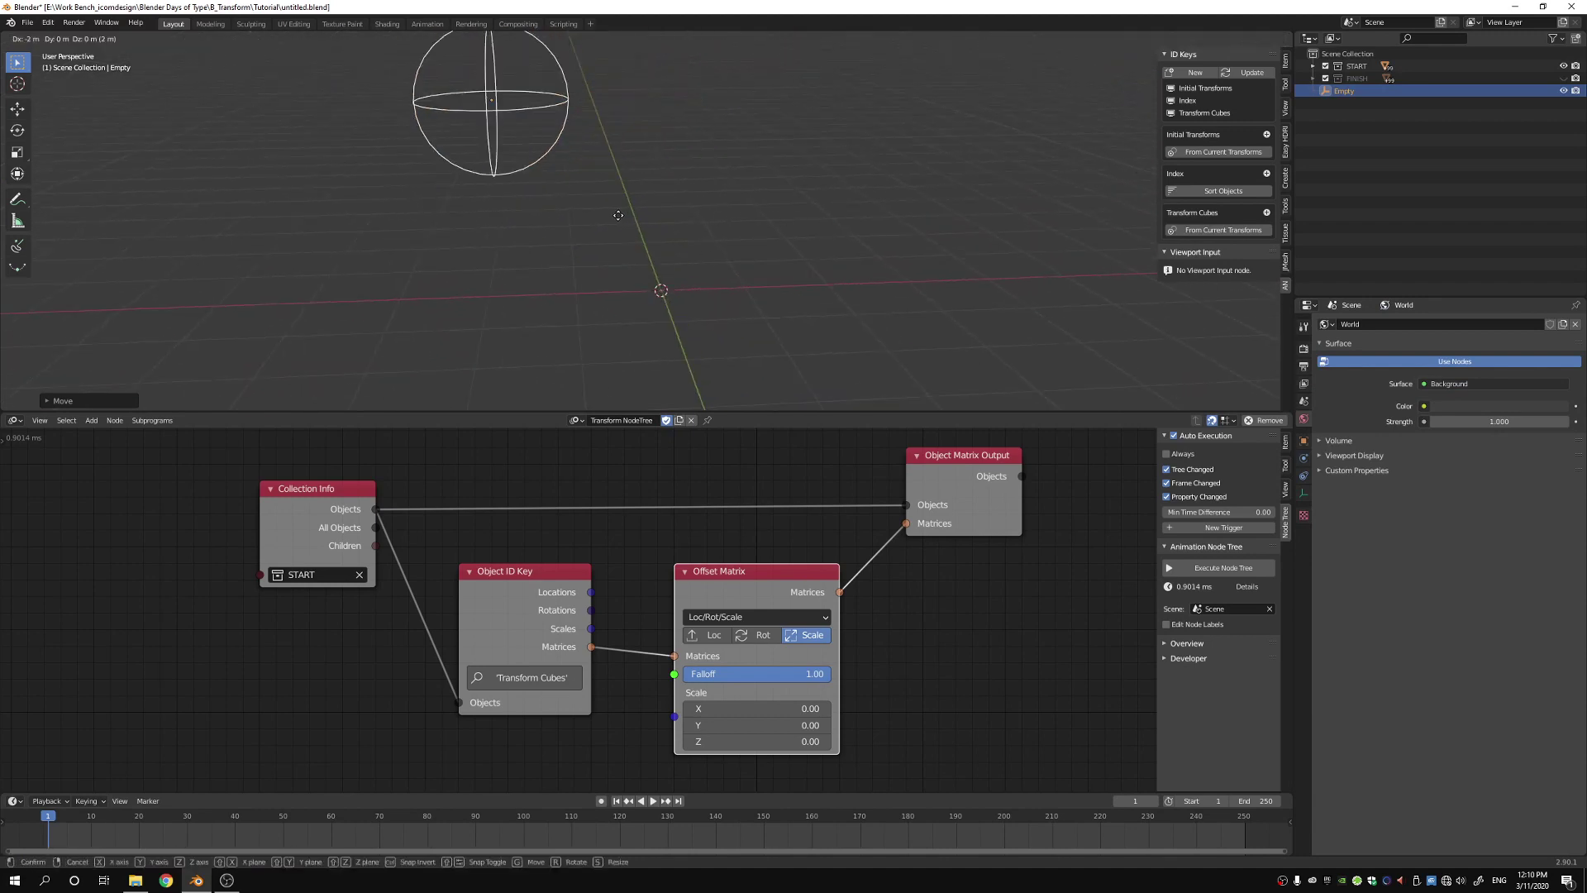
pyautogui.moveTo(659, 267); pyautogui.dragTo(679, 282, button='middle')
pyautogui.moveTo(817, 676); pyautogui.dragTo(667, 662)
pyautogui.moveTo(570, 248); pyautogui.dragTo(480, 165, button='middle')
pyautogui.press('g')
pyautogui.moveTo(722, 177); pyautogui.dragTo(681, 176, button='middle')
pyautogui.scroll(1, 681, 176)
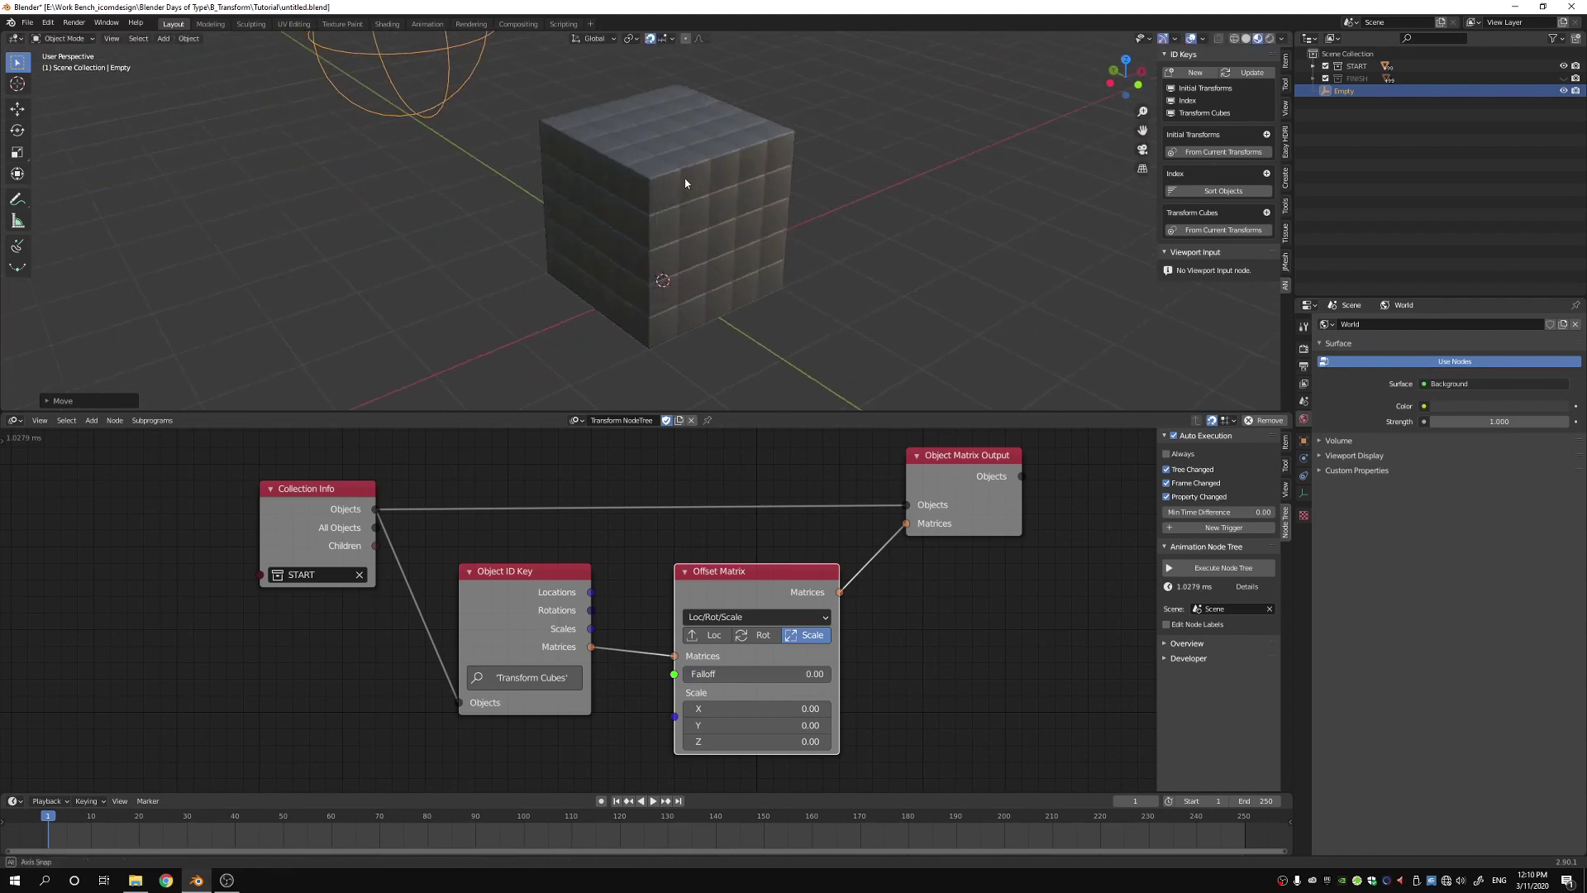
# - Add an Object Controller Falloff node below Object ID Key and connect its Falloff output to the Offset Matrix node's Falloff input
pyautogui.scroll(-4, 681, 176)
pyautogui.scroll(2, 683, 173)
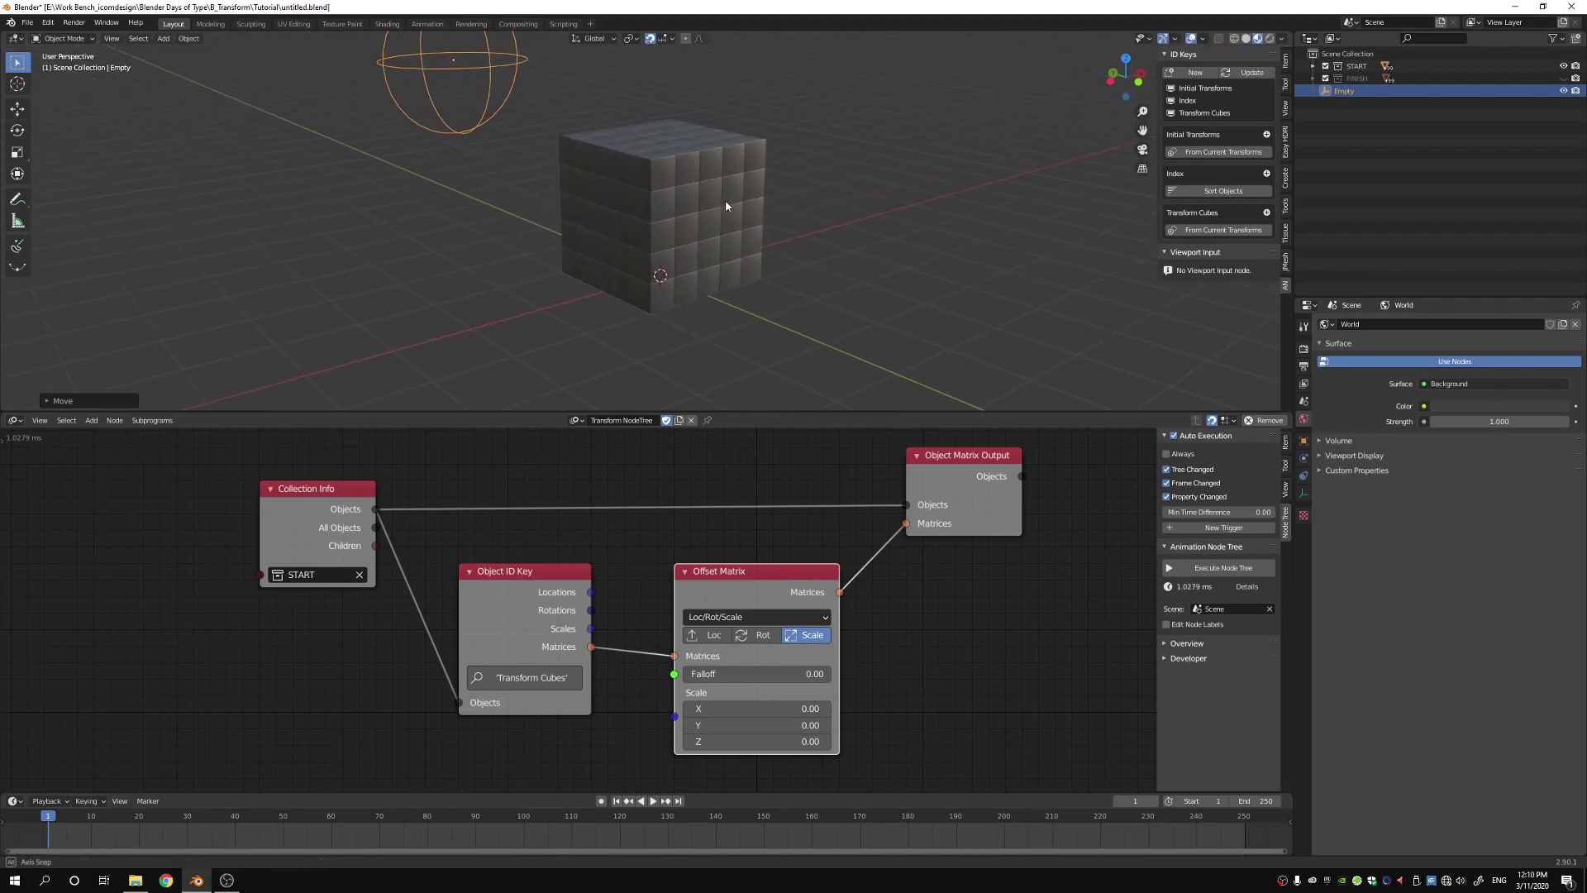
pyautogui.moveTo(771, 243)
pyautogui.mouseDown(button='middle')
pyautogui.moveTo(716, 261)
pyautogui.moveTo(781, 248)
pyautogui.mouseUp(button='middle')
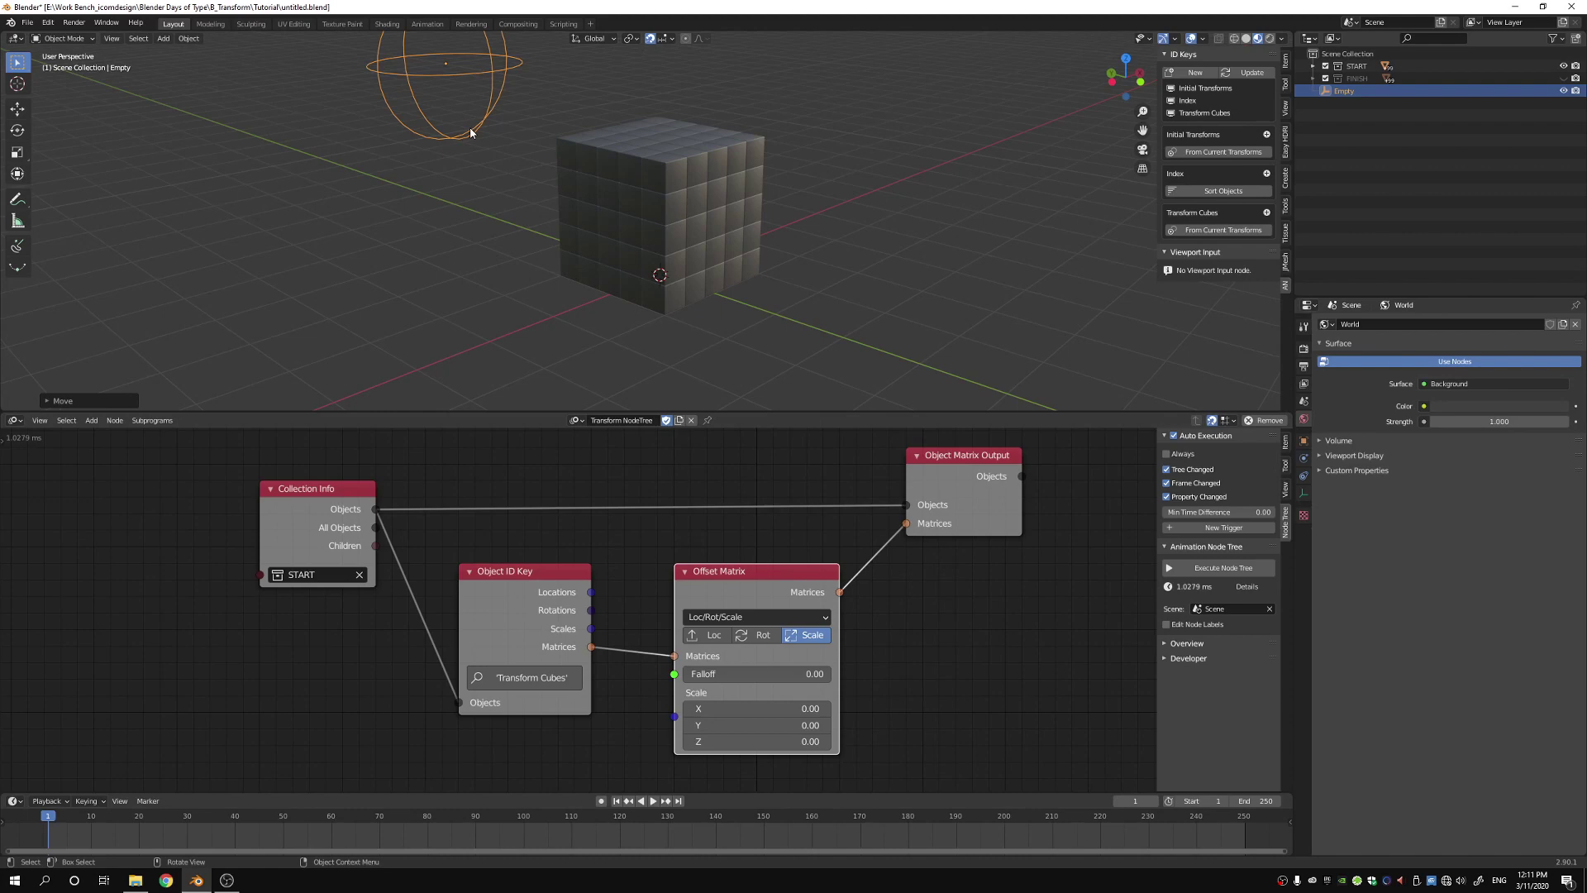
pyautogui.hotkey('shift', 'a')
pyautogui.moveTo(553, 666)
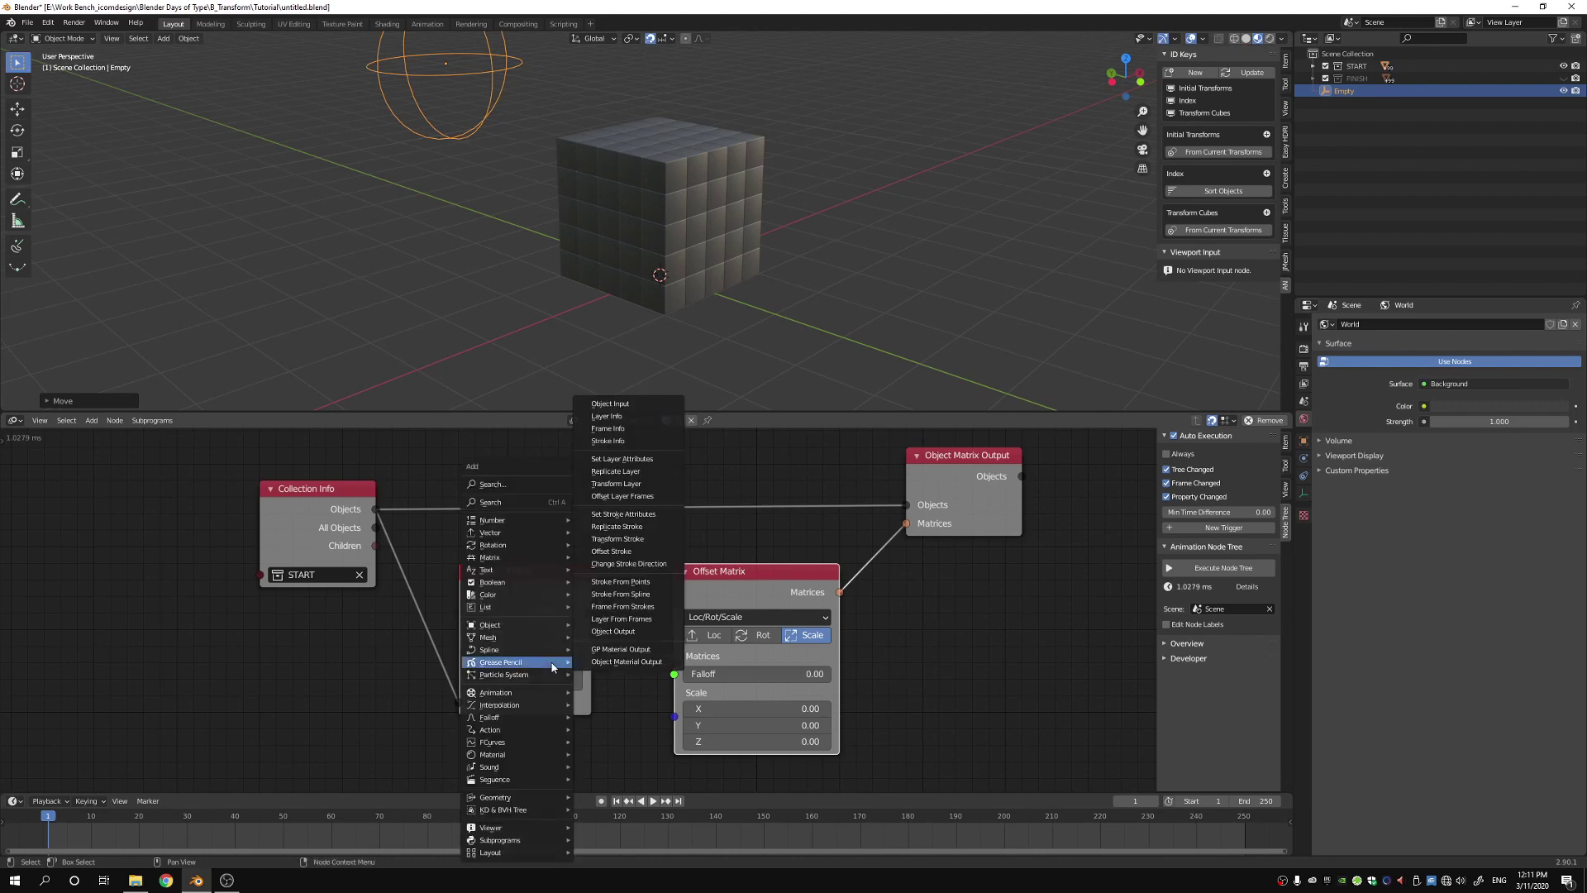
pyautogui.moveTo(535, 718)
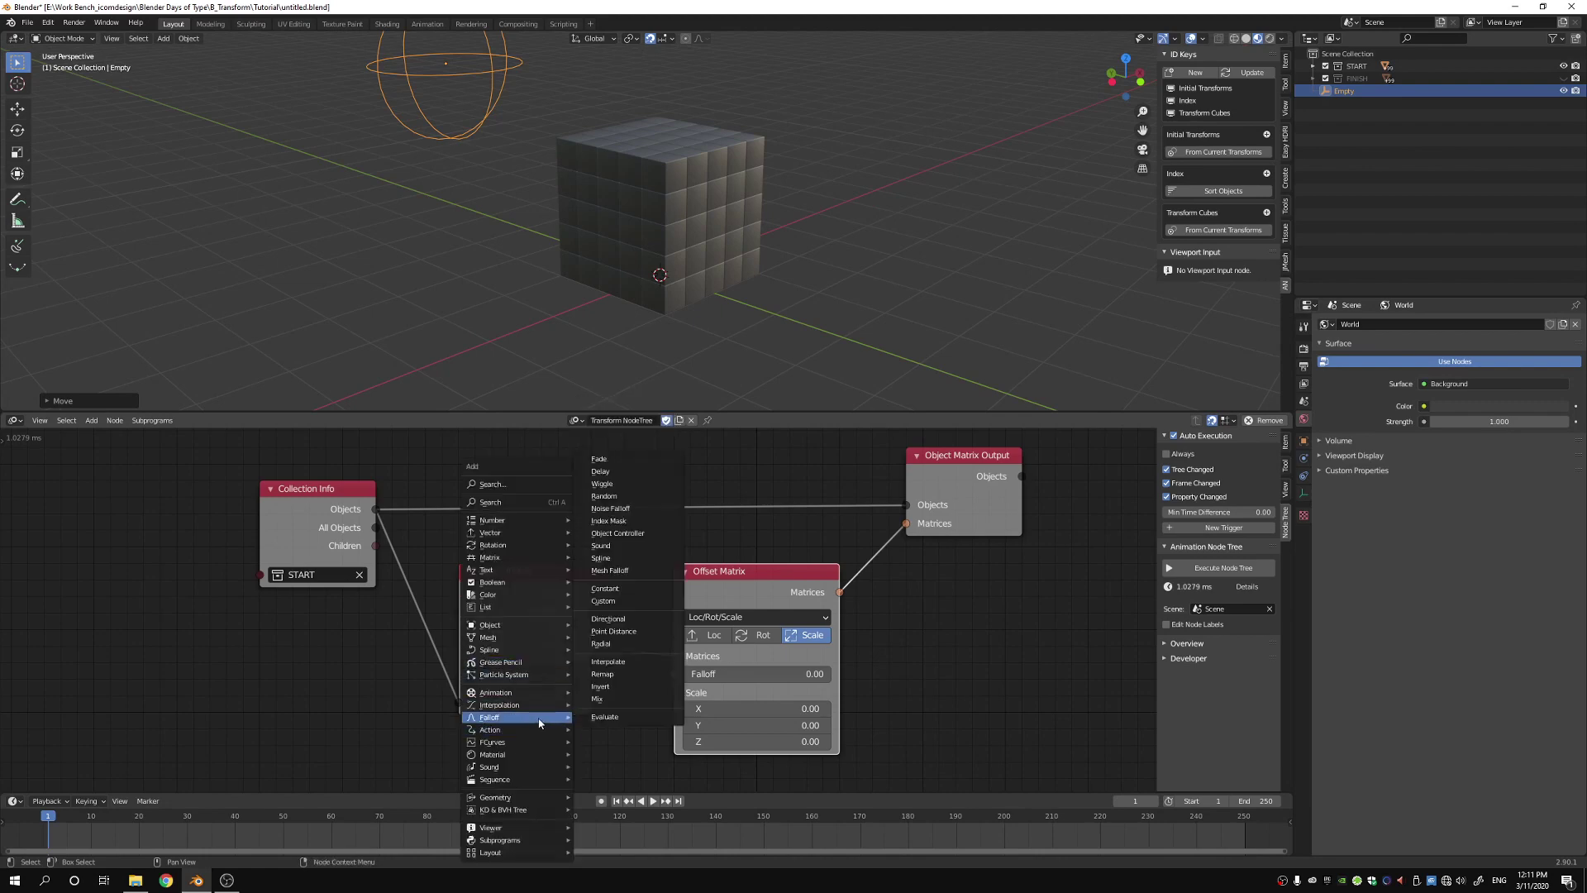
pyautogui.click(617, 533)
pyautogui.click(280, 660)
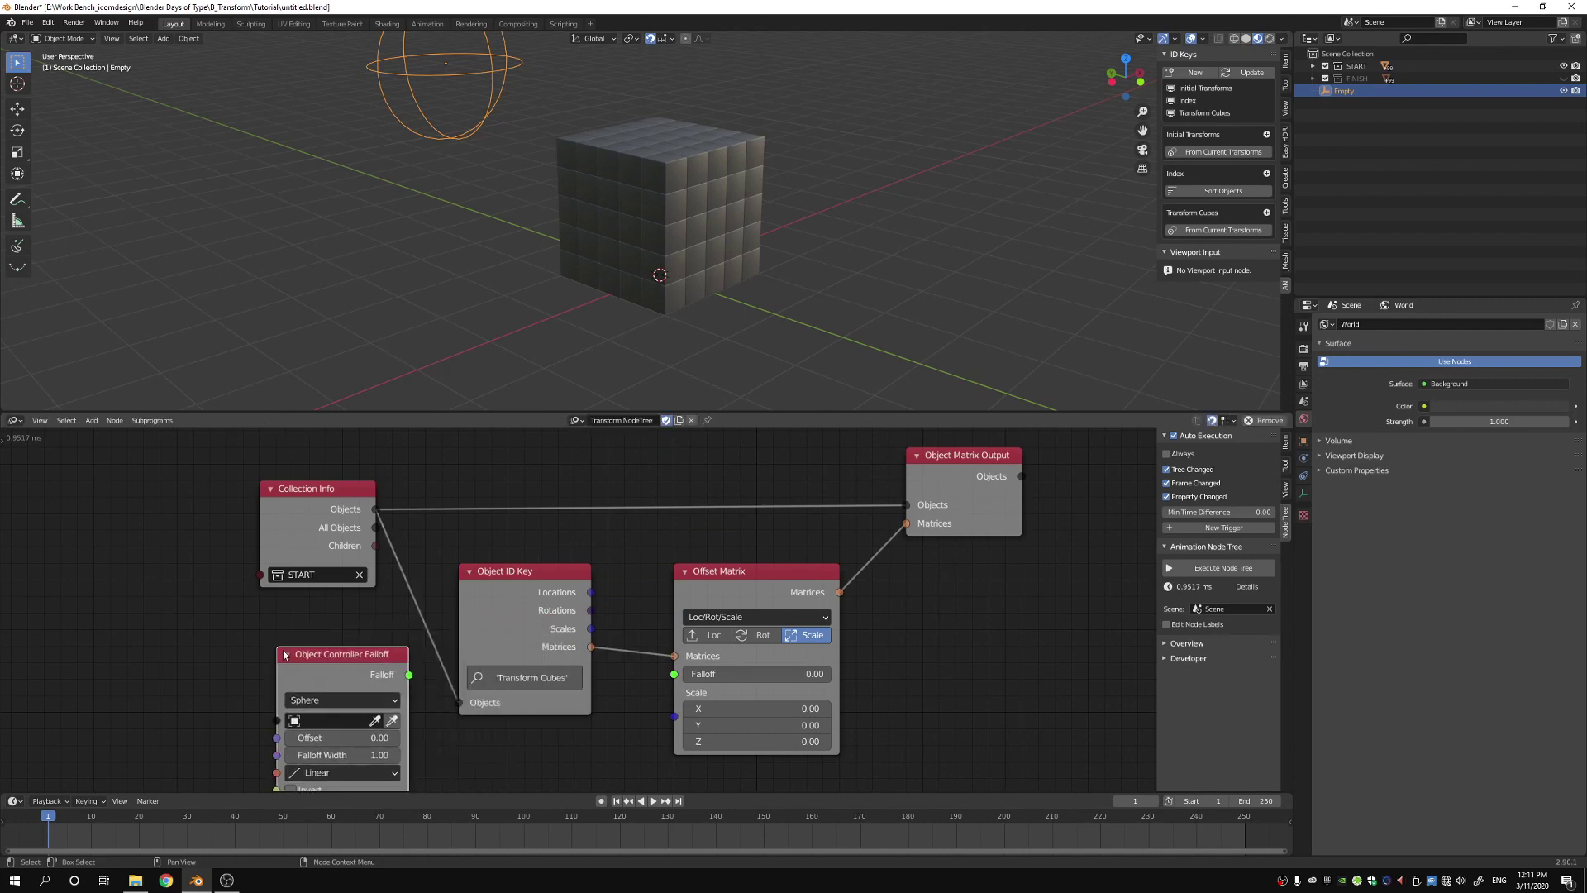
pyautogui.moveTo(551, 727); pyautogui.dragTo(606, 618, button='middle')
pyautogui.moveTo(425, 548); pyautogui.dragTo(730, 581)
pyautogui.moveTo(368, 617); pyautogui.dragTo(484, 634)
pyautogui.moveTo(587, 679); pyautogui.dragTo(582, 632, button='middle')
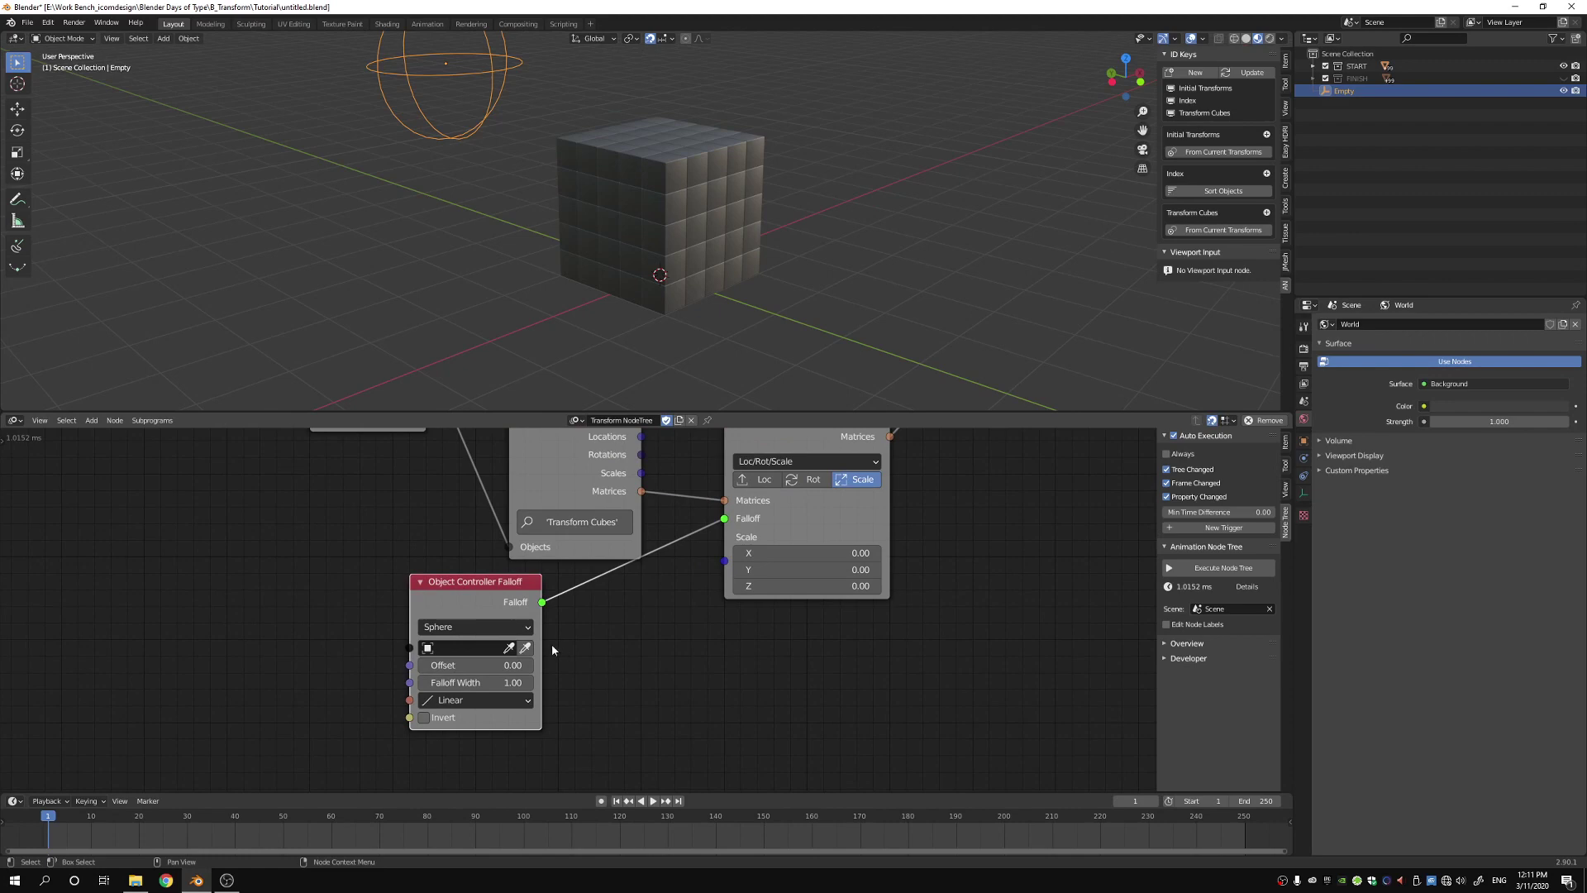
# - Keep the Object Controller Falloff type as Sphere, assign Empty as its object, and shift the node away from the Offset Matrix node
pyautogui.click(469, 628)
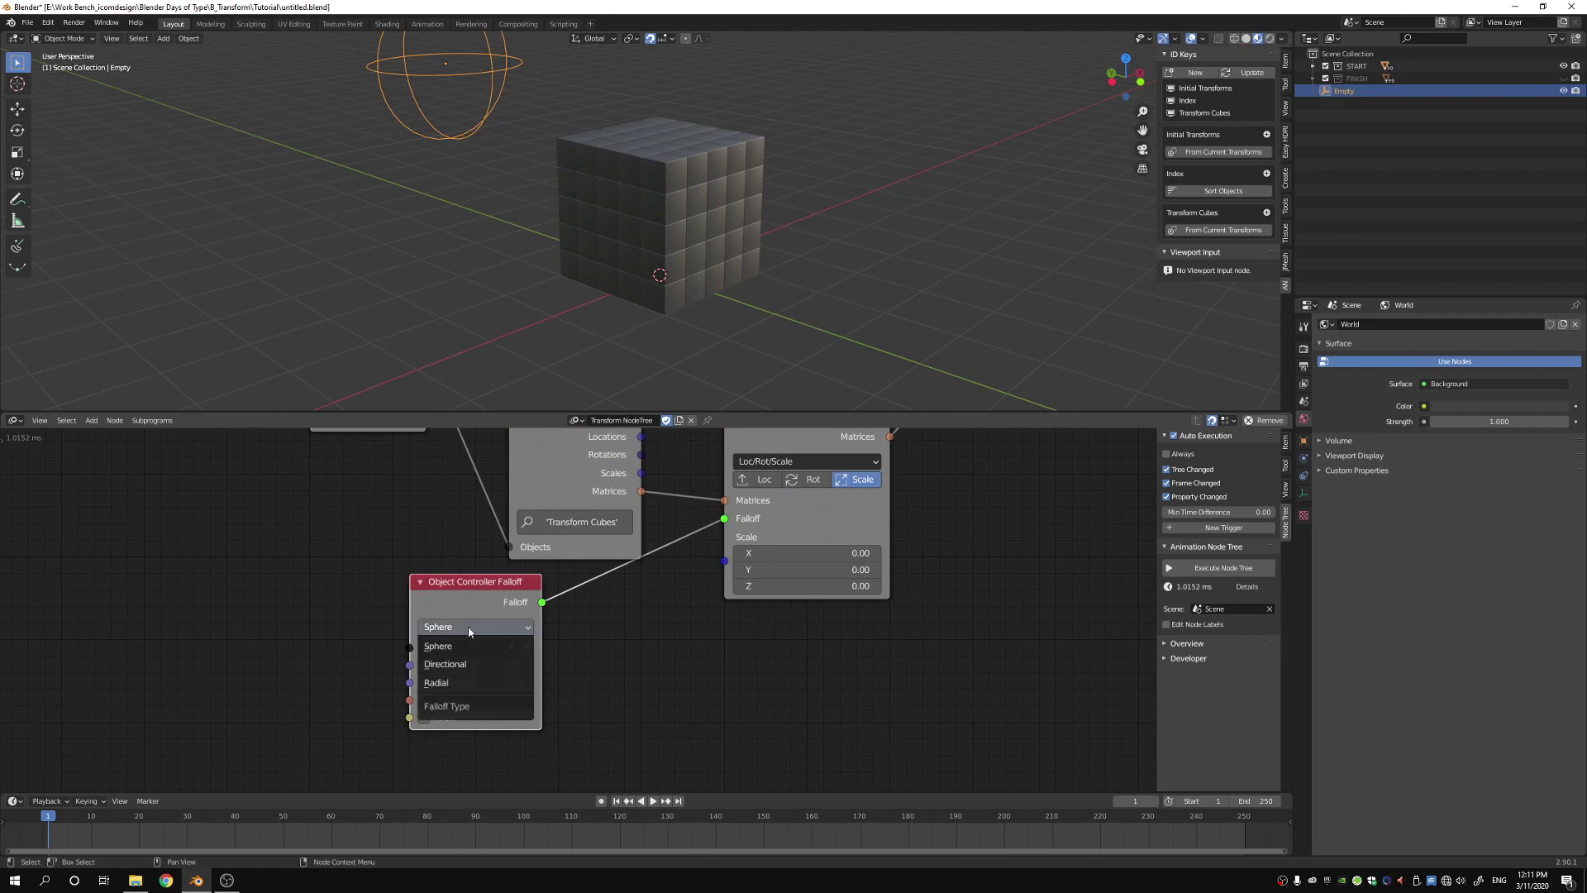
pyautogui.click(469, 630)
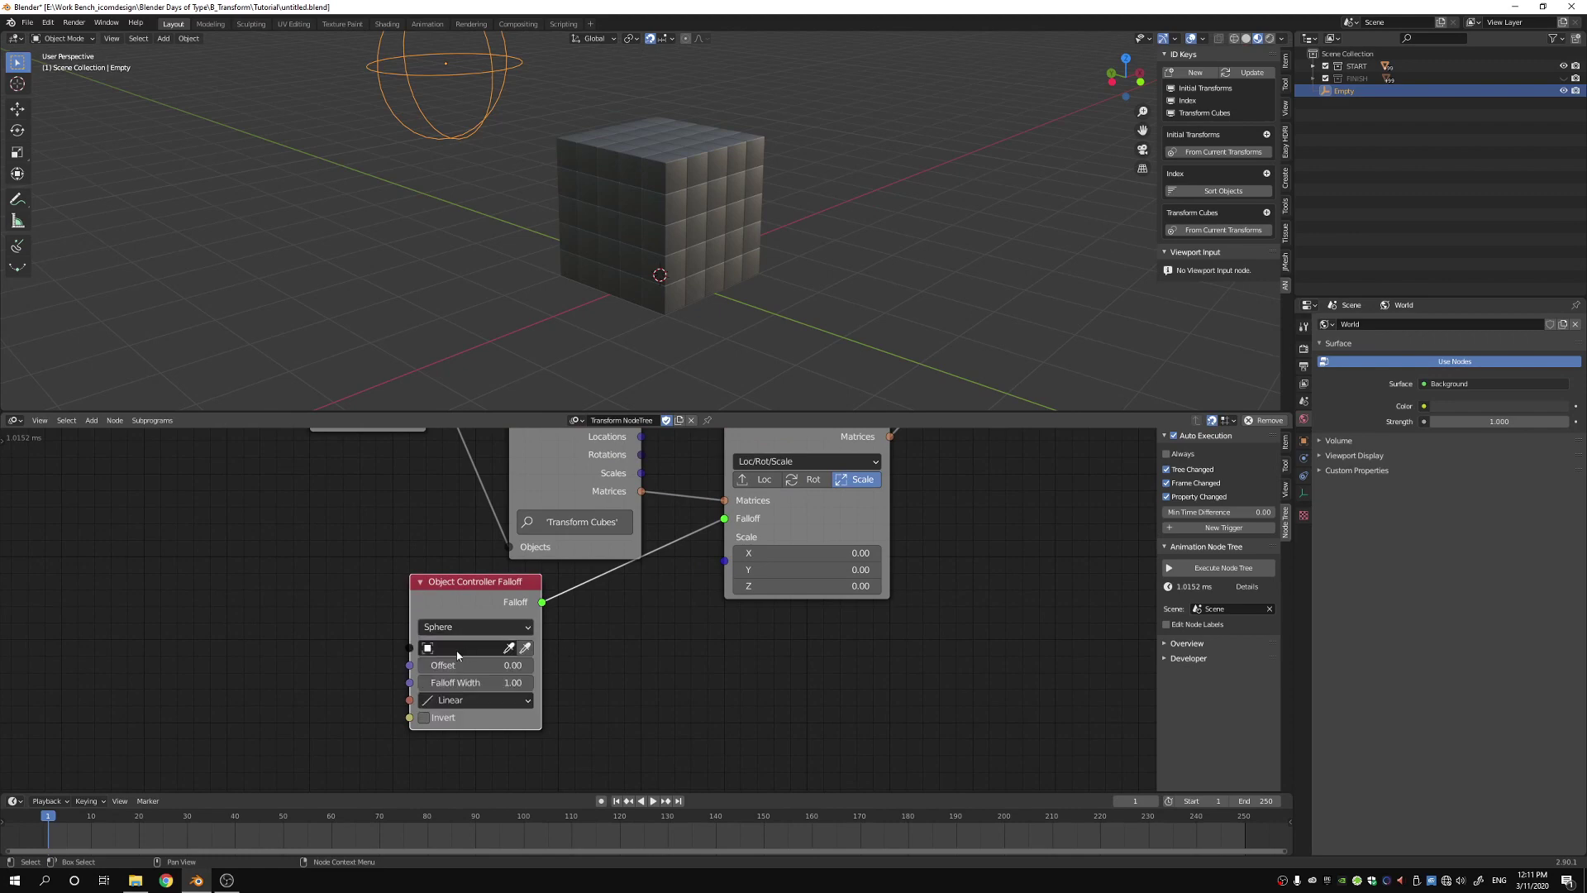
pyautogui.click(458, 653)
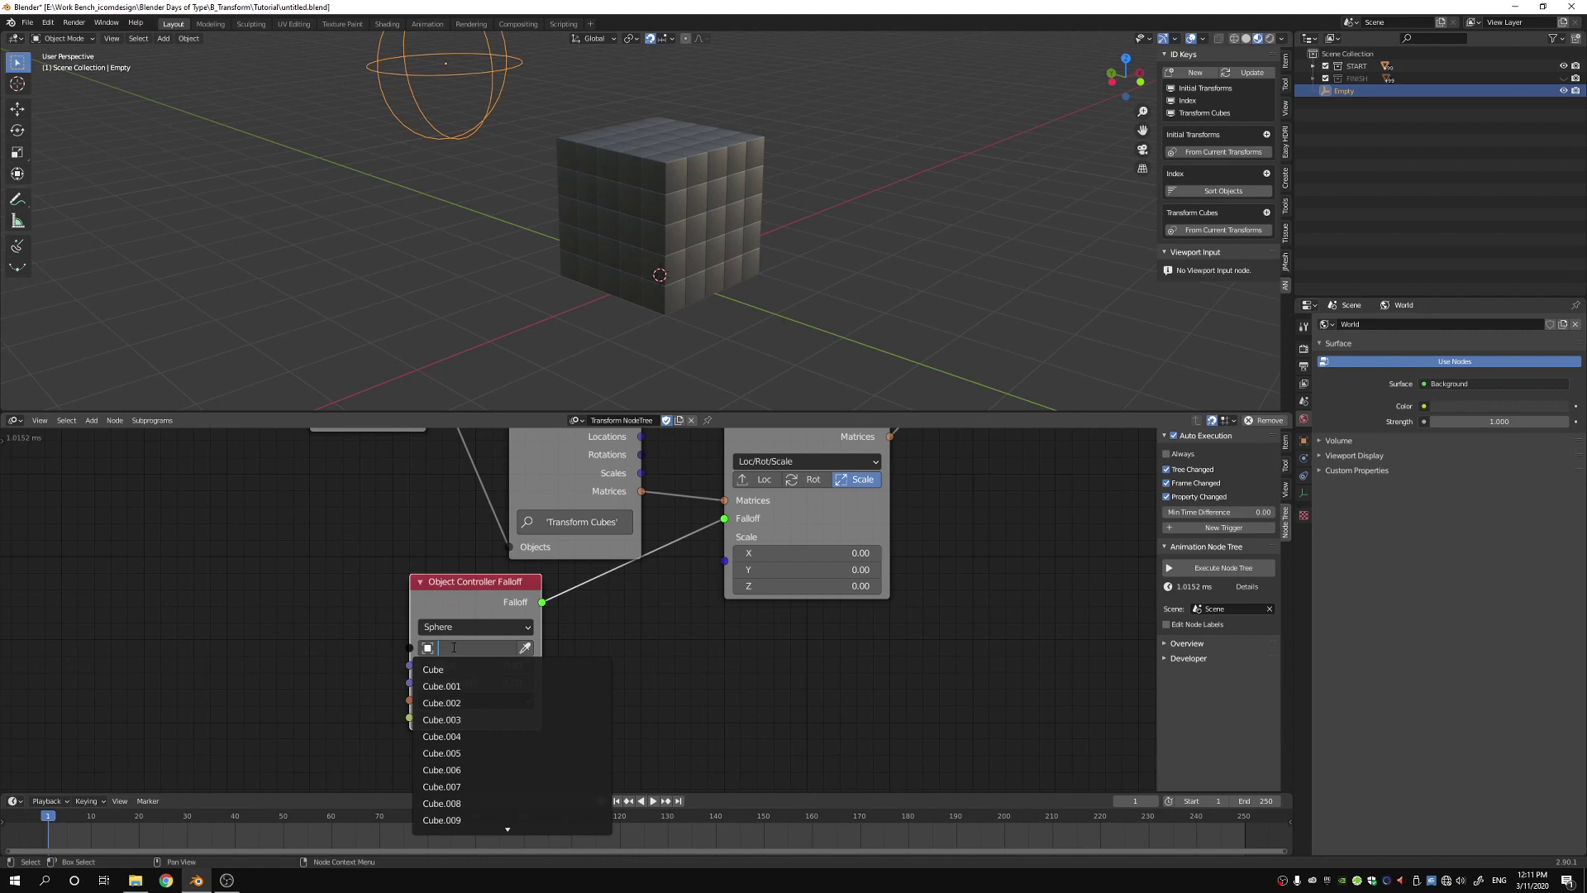
pyautogui.write('emp')
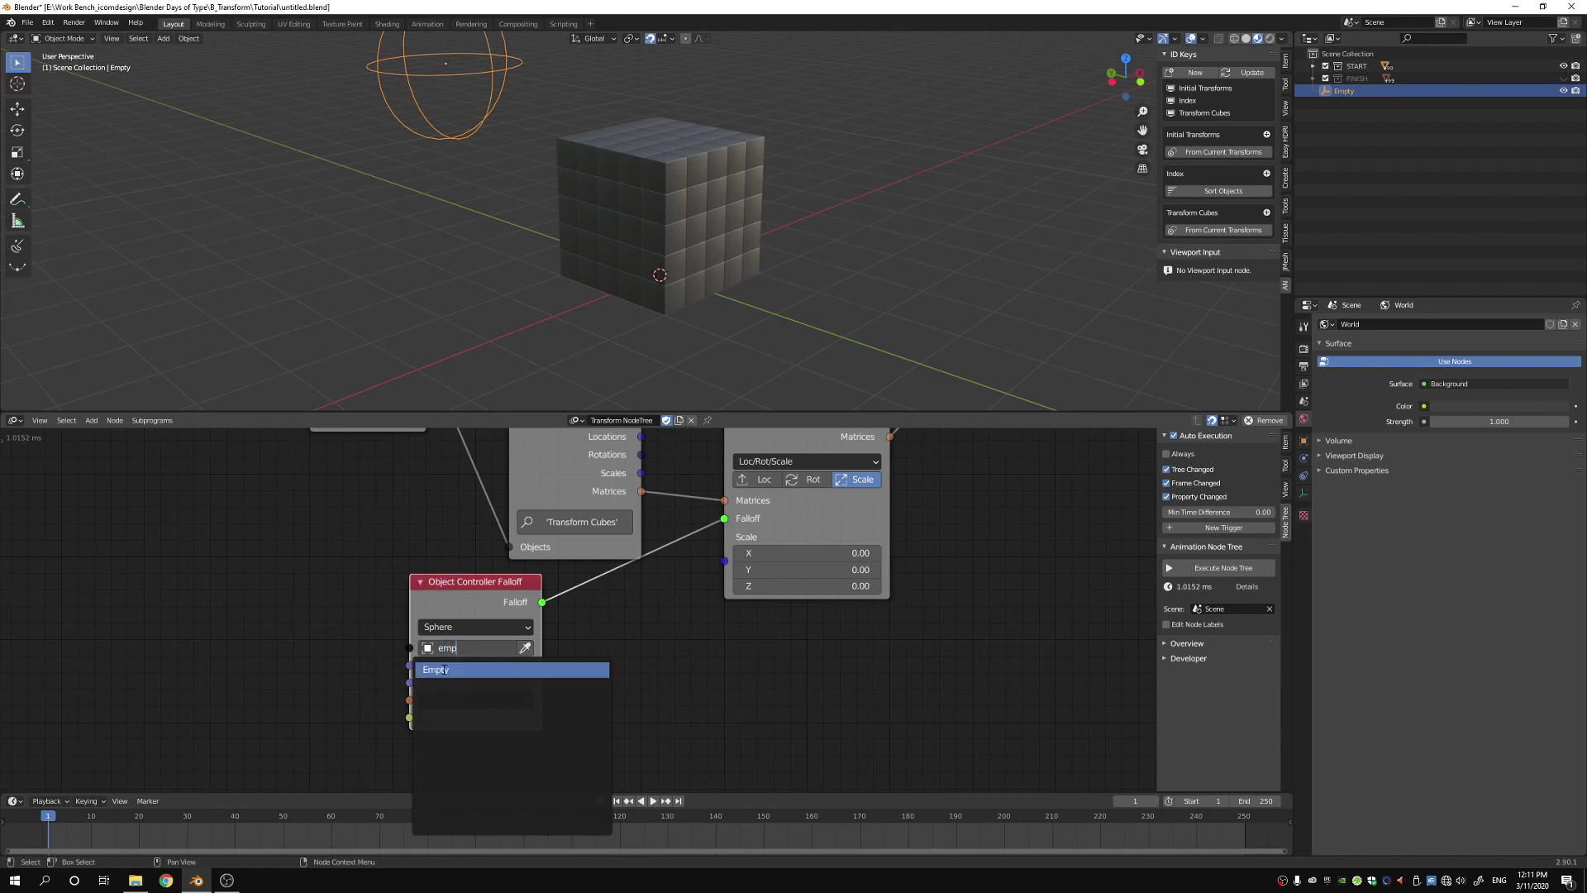
pyautogui.click(438, 672)
pyautogui.moveTo(623, 694)
pyautogui.mouseDown(button='middle')
pyautogui.moveTo(595, 694)
pyautogui.moveTo(639, 693)
pyautogui.mouseUp(button='middle')
pyautogui.moveTo(521, 595); pyautogui.dragTo(388, 612)
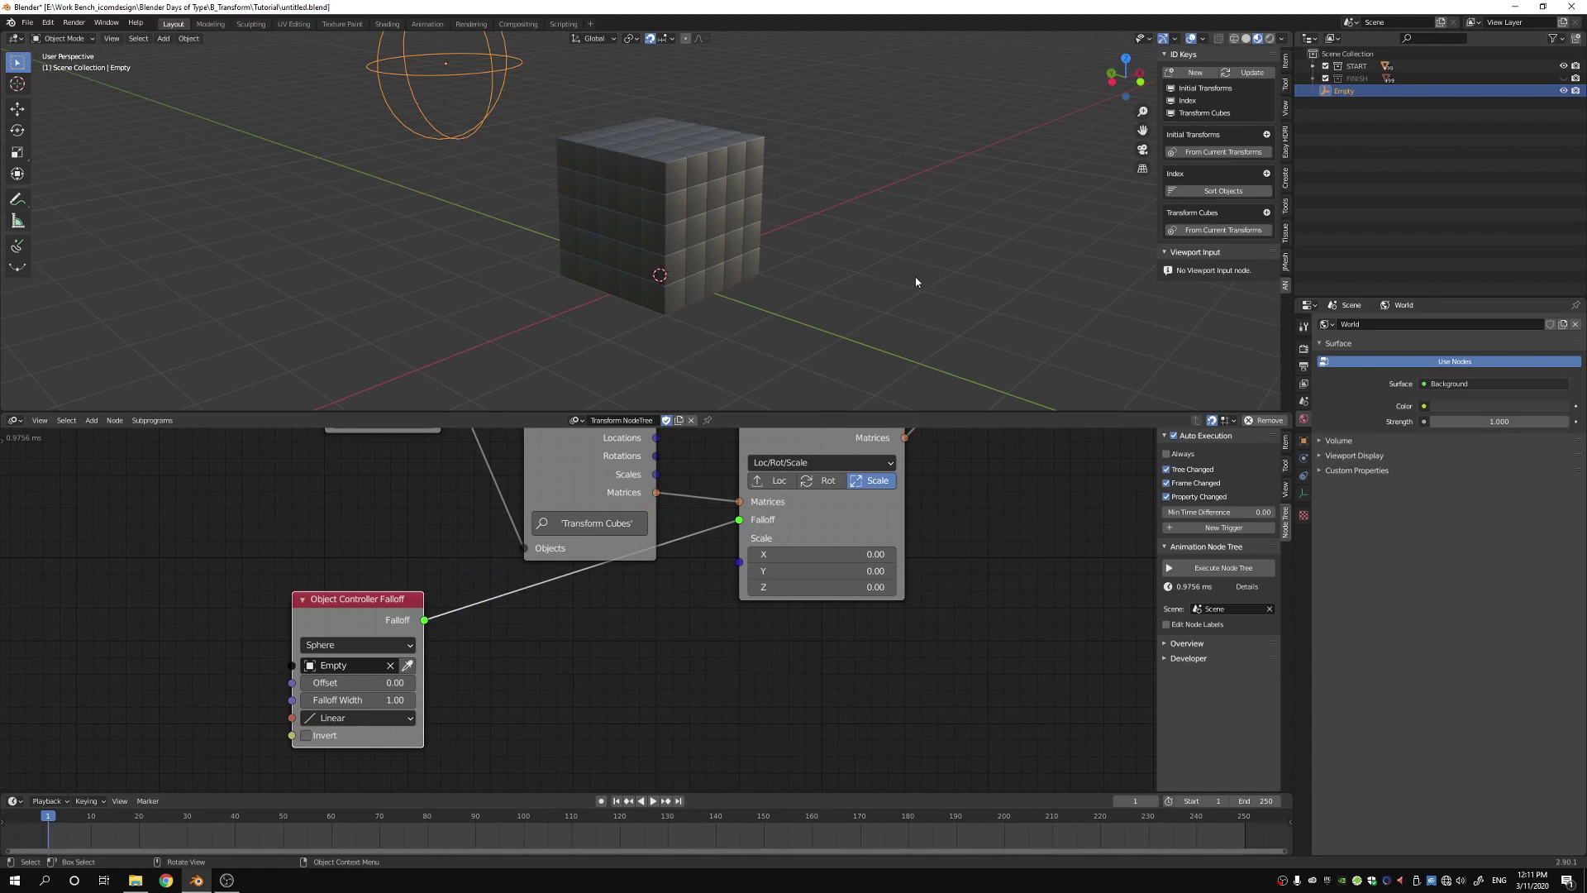
# - Enable Always in the node tree's Auto Execution, try moving the sphere empty near the cubes, and toggle off viewport snapping
pyautogui.moveTo(916, 282)
pyautogui.mouseDown(button='middle')
pyautogui.moveTo(896, 330)
pyautogui.moveTo(915, 254)
pyautogui.moveTo(924, 309)
pyautogui.mouseUp(button='middle')
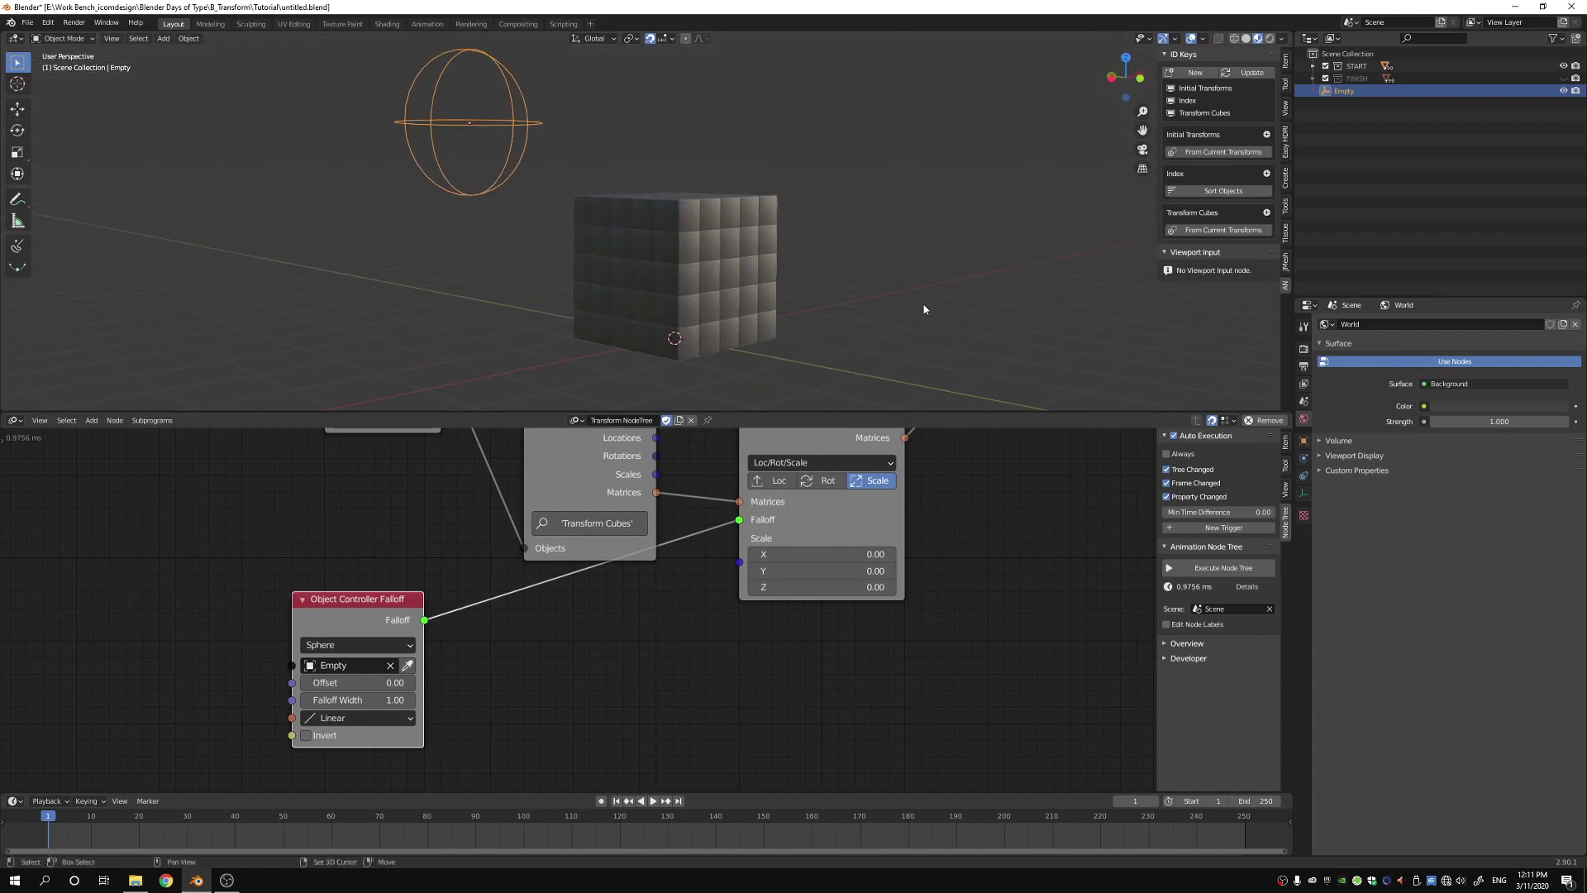
pyautogui.click(1167, 455)
pyautogui.press('g')
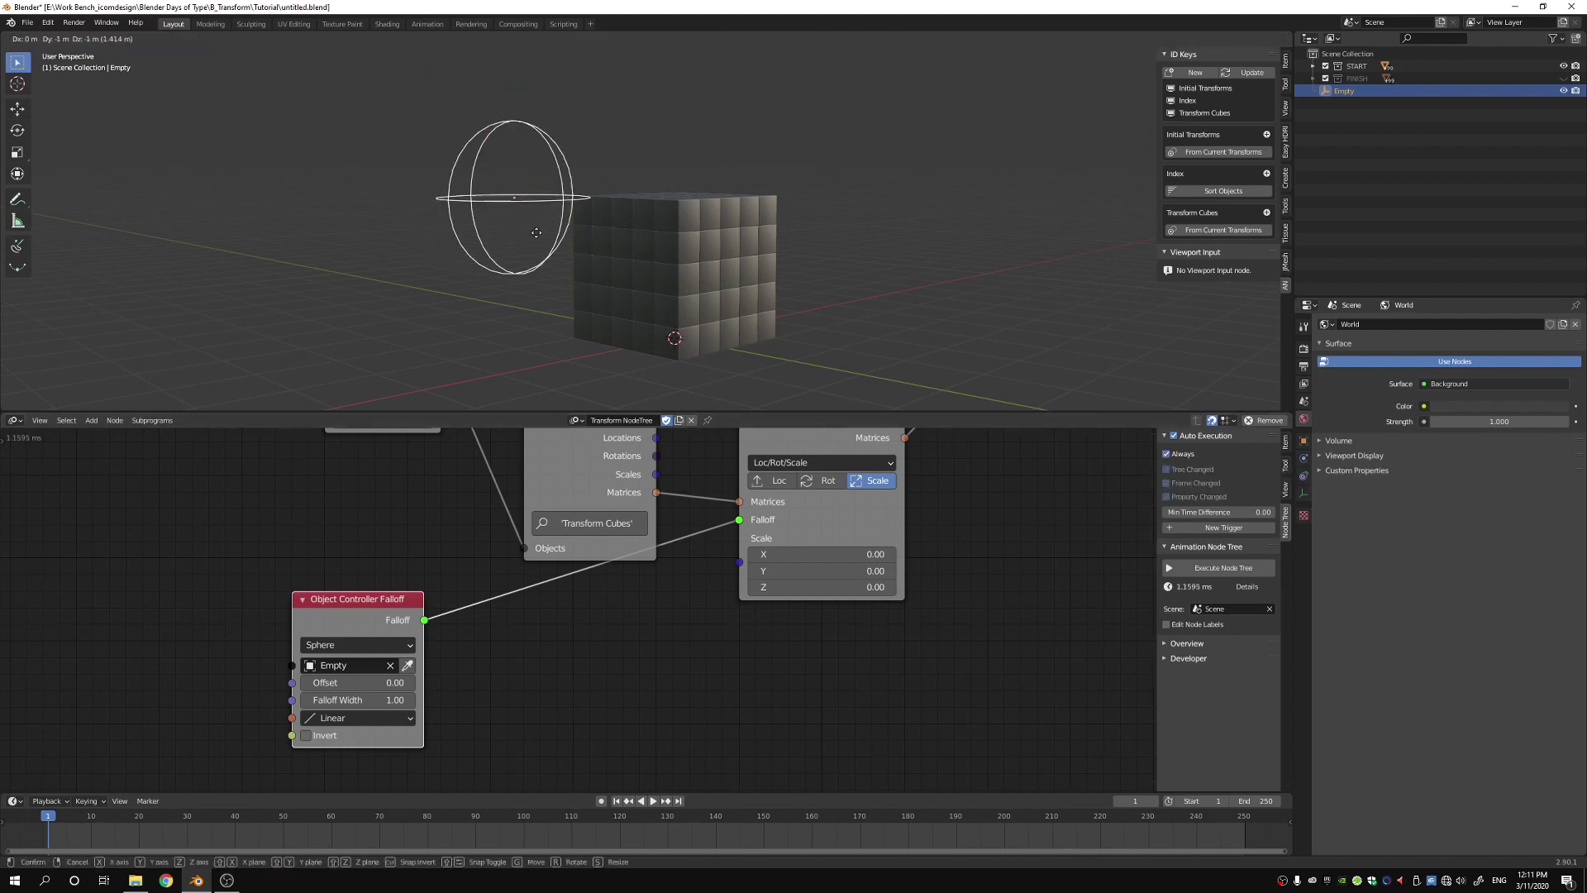
pyautogui.click(511, 211)
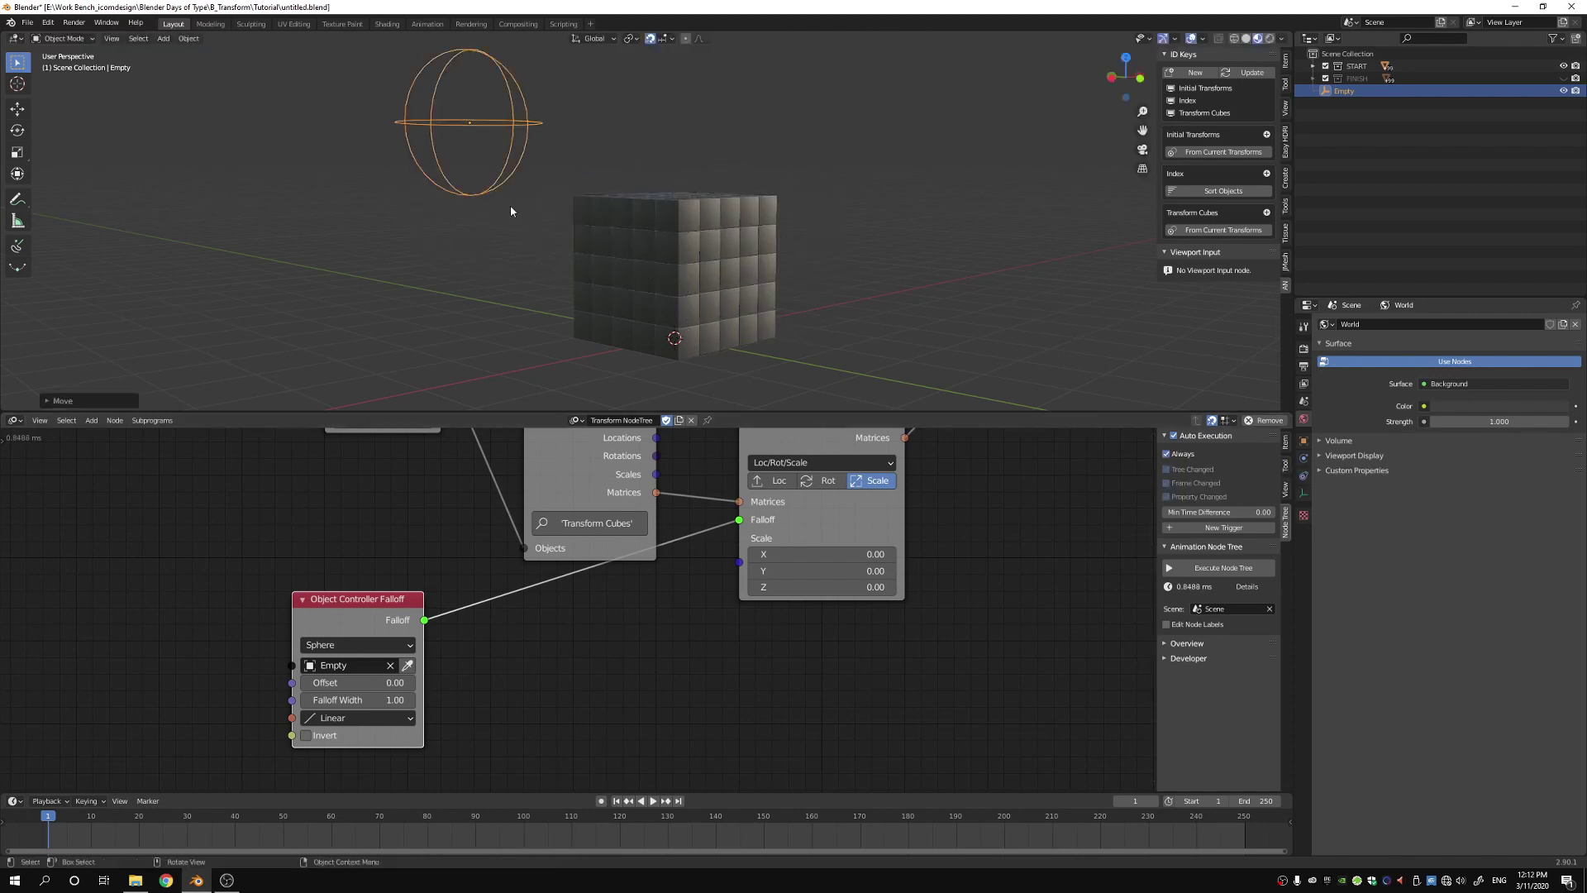
pyautogui.click(650, 39)
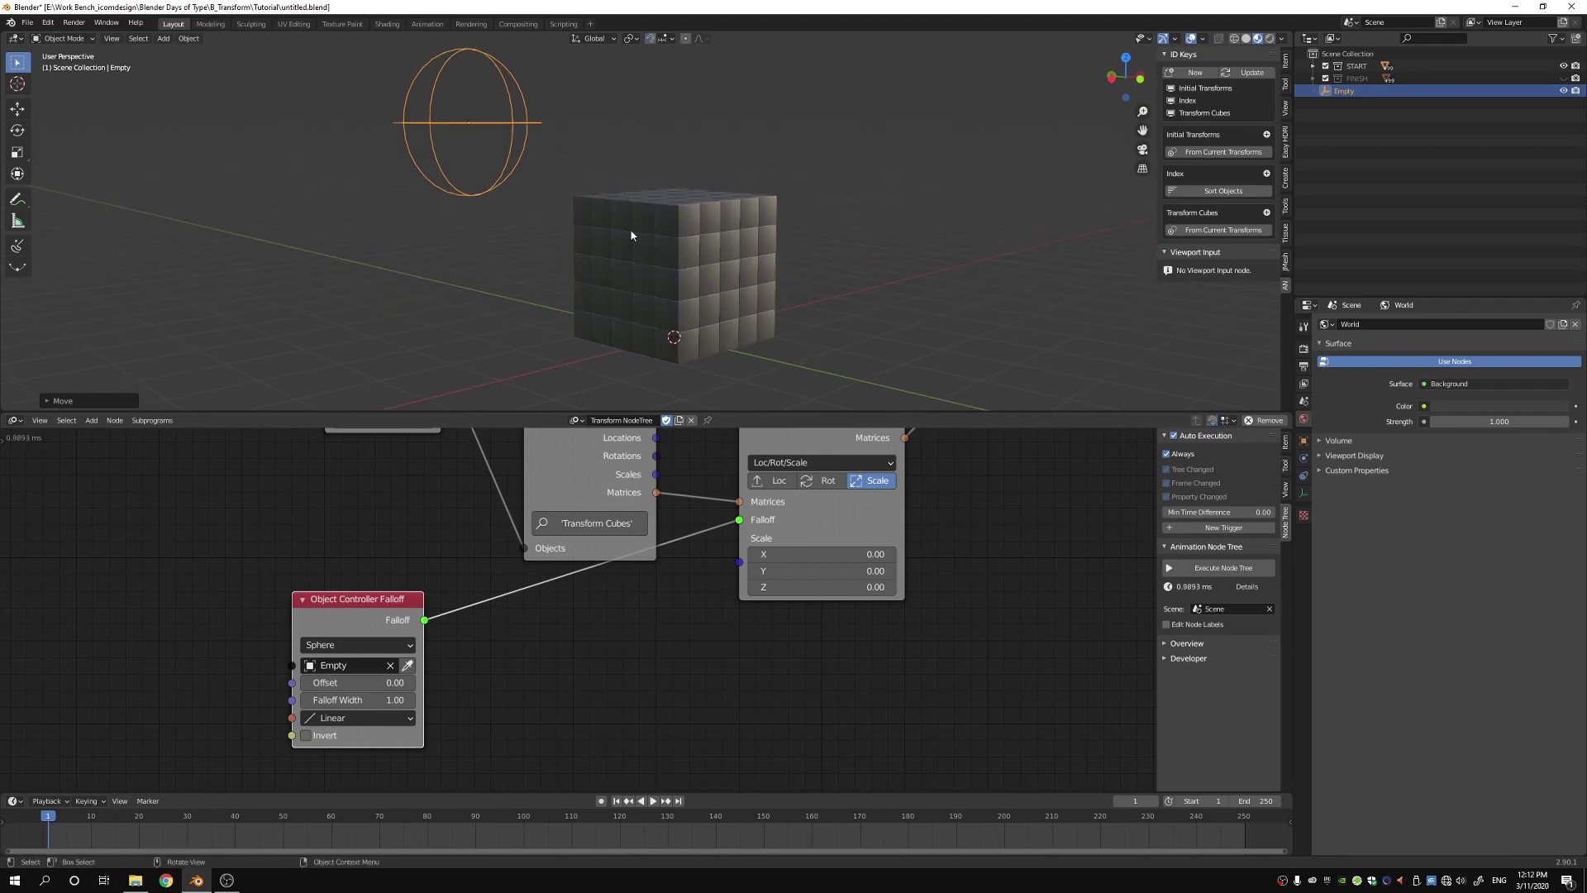
# - Move the sphere empty through the cubes' upper corner to test the falloff, and place it beside and above the cubes
pyautogui.press('g')
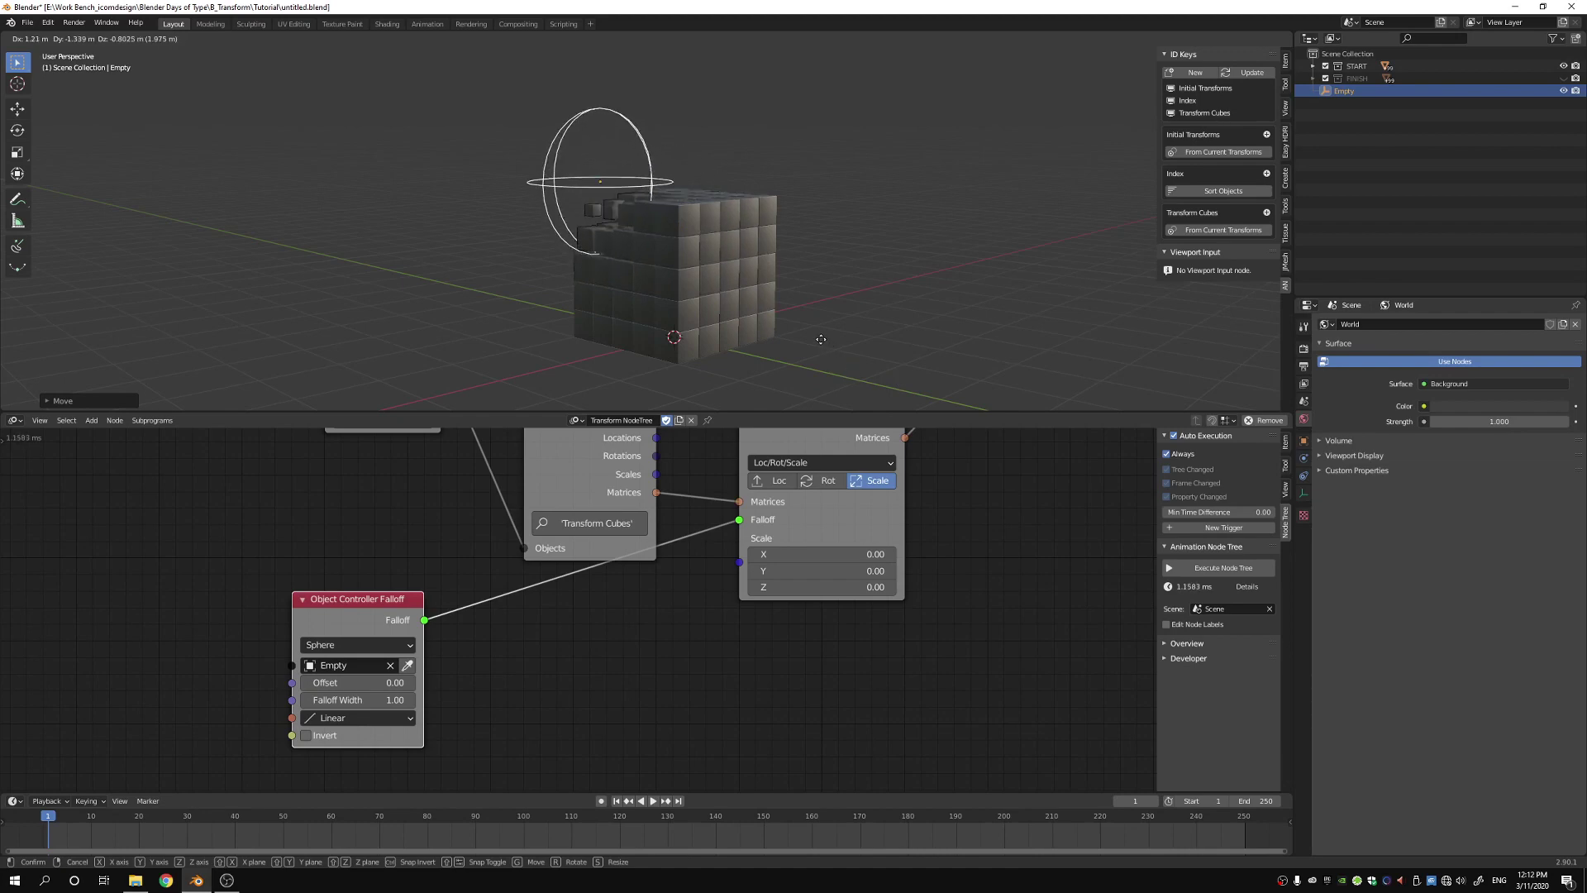
pyautogui.moveTo(811, 337); pyautogui.dragTo(840, 355, button='middle')
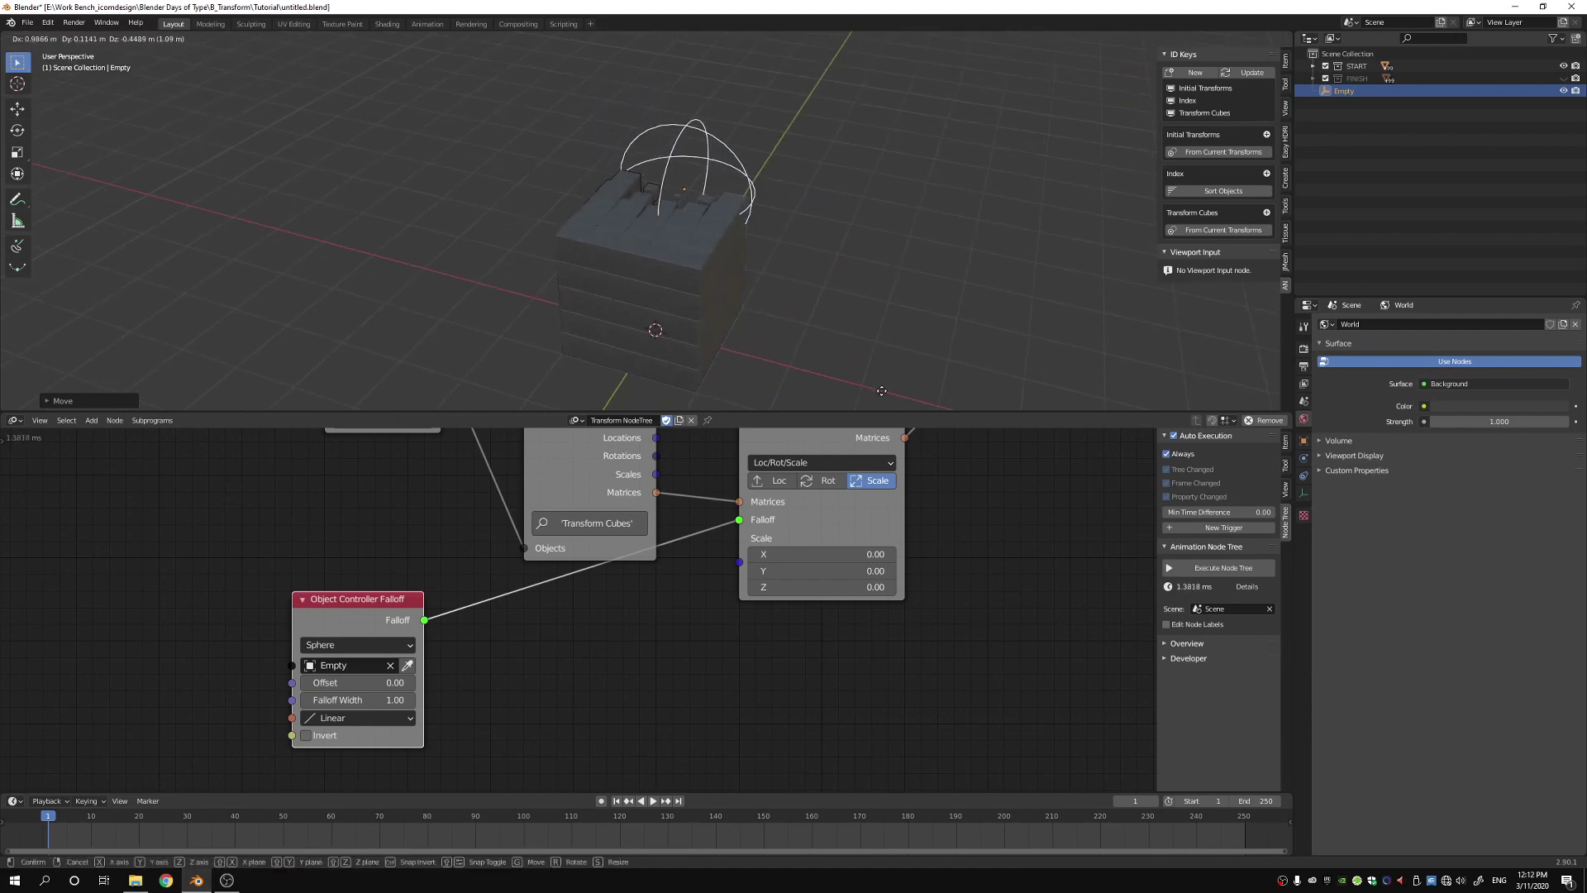
pyautogui.click(792, 393)
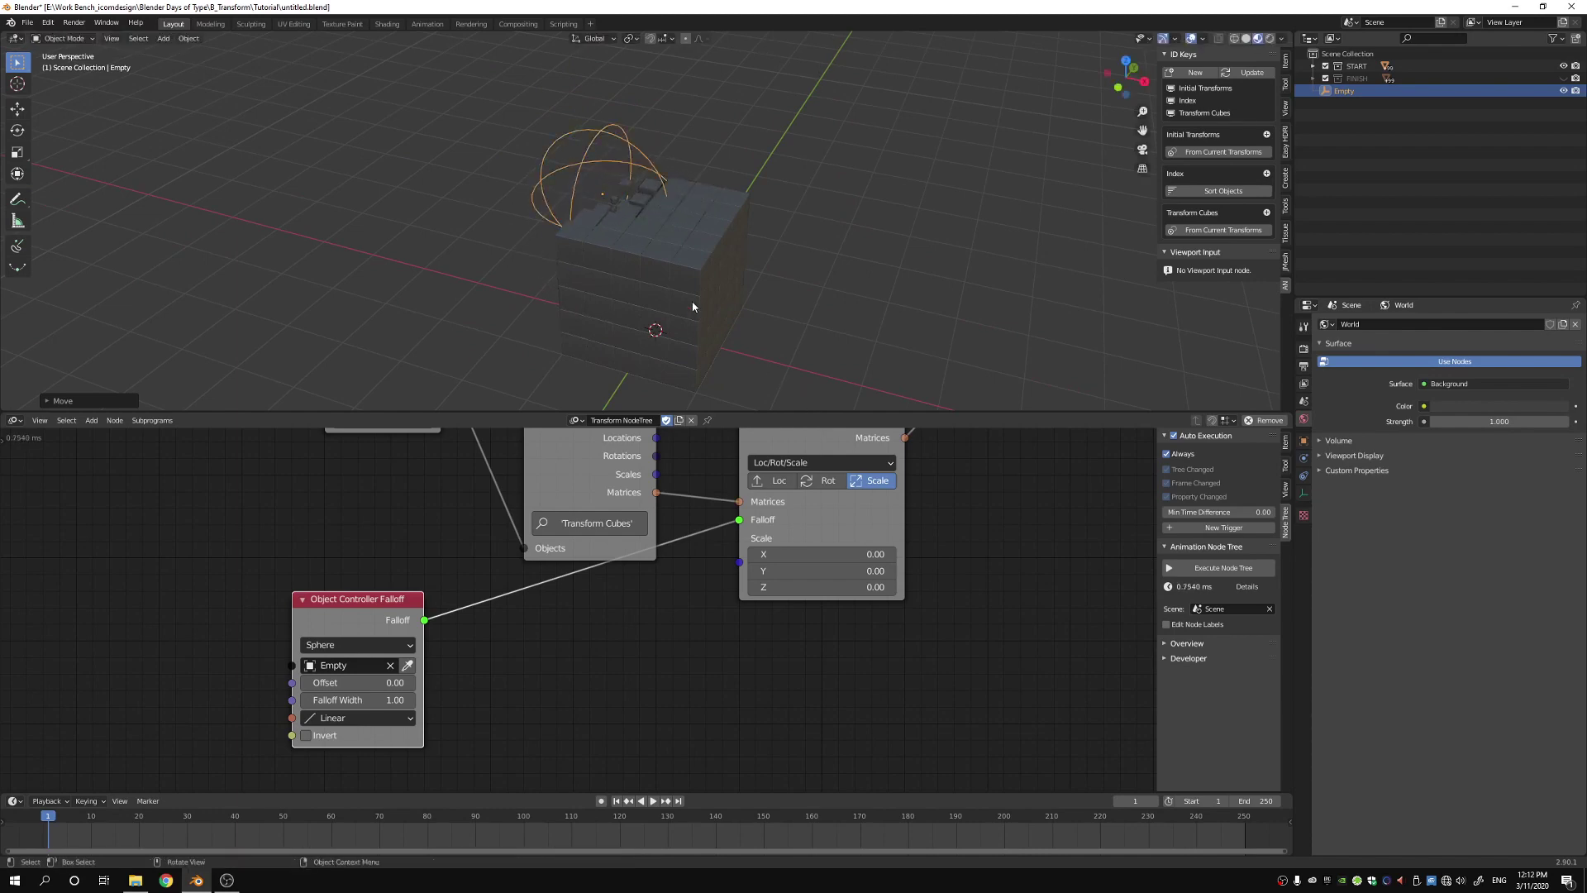
pyautogui.moveTo(792, 393); pyautogui.dragTo(801, 350, button='middle')
pyautogui.press('g')
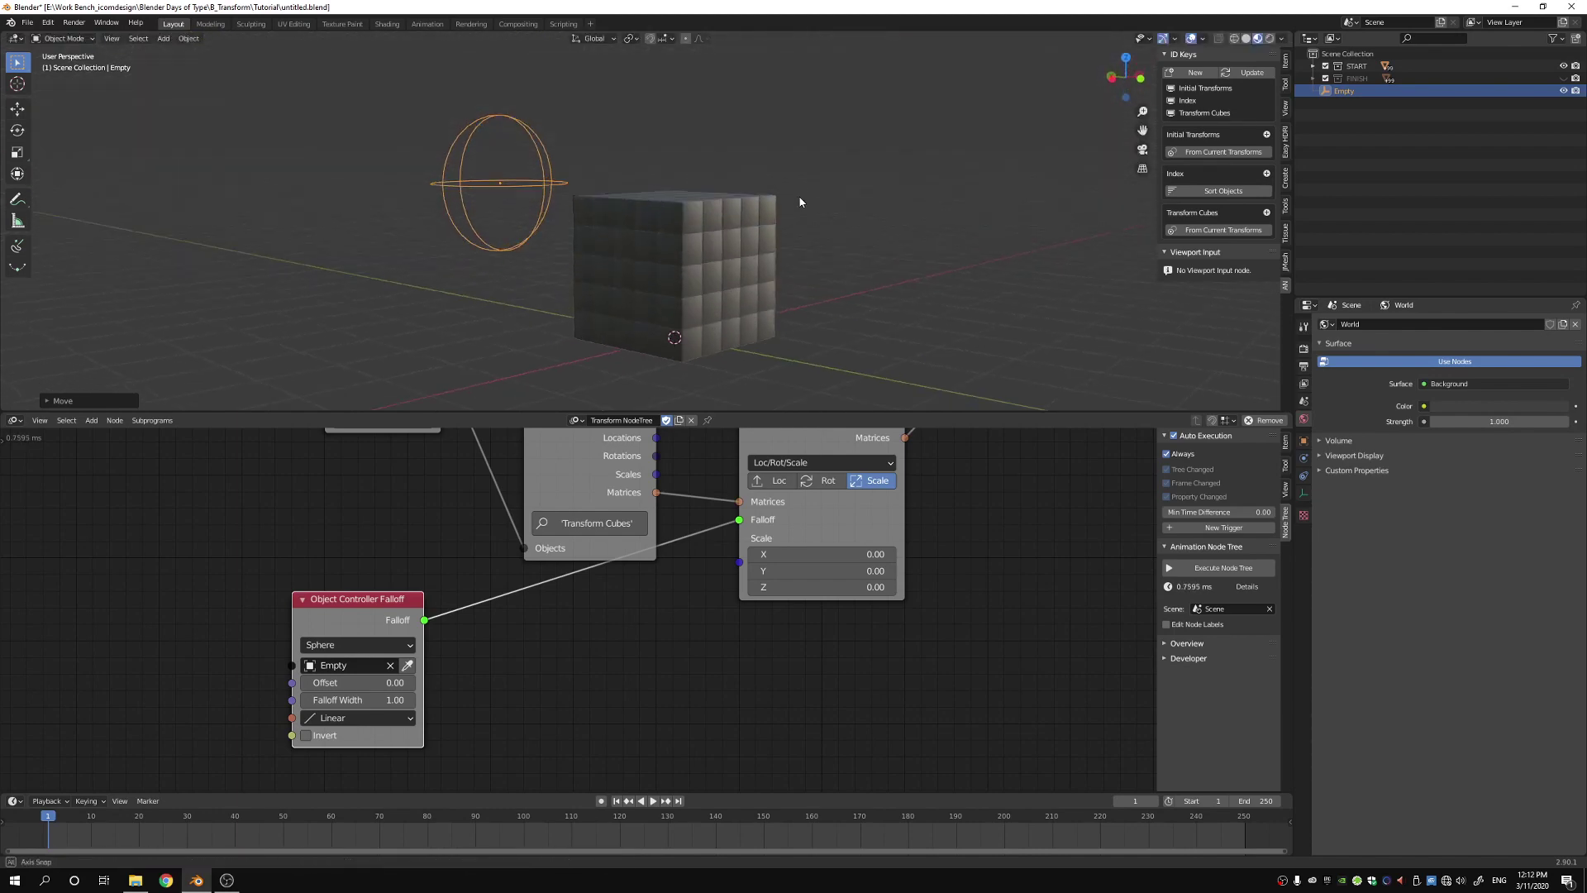
pyautogui.click(661, 170)
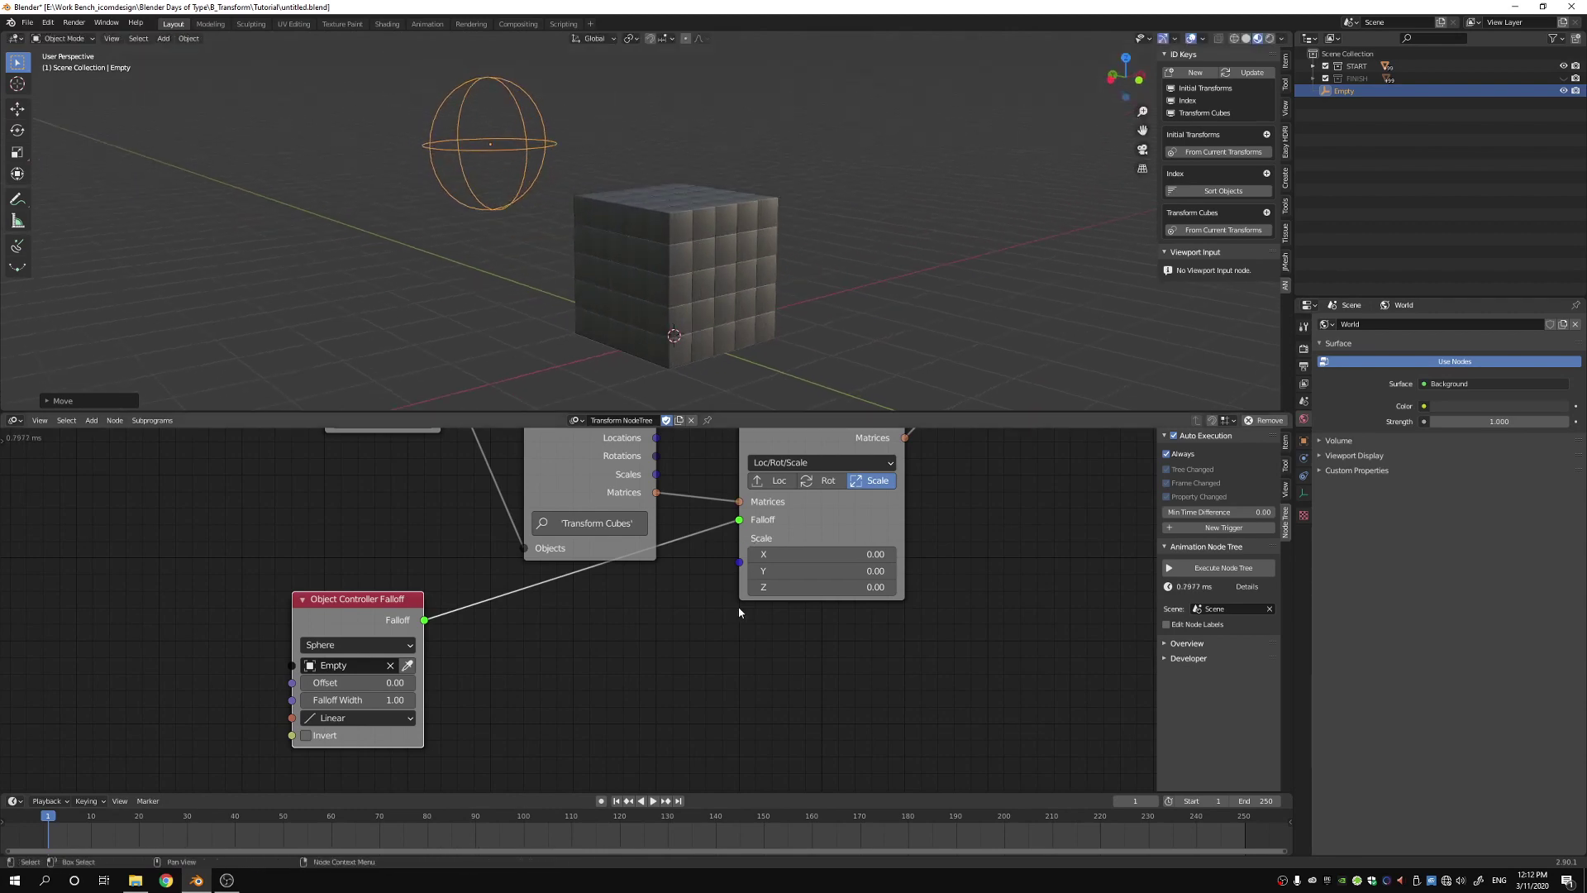
# - Insert a keyframe on the sphere empty at frame 1
pyautogui.moveTo(695, 620); pyautogui.dragTo(702, 672, button='middle')
pyautogui.scroll(-2, 721, 687)
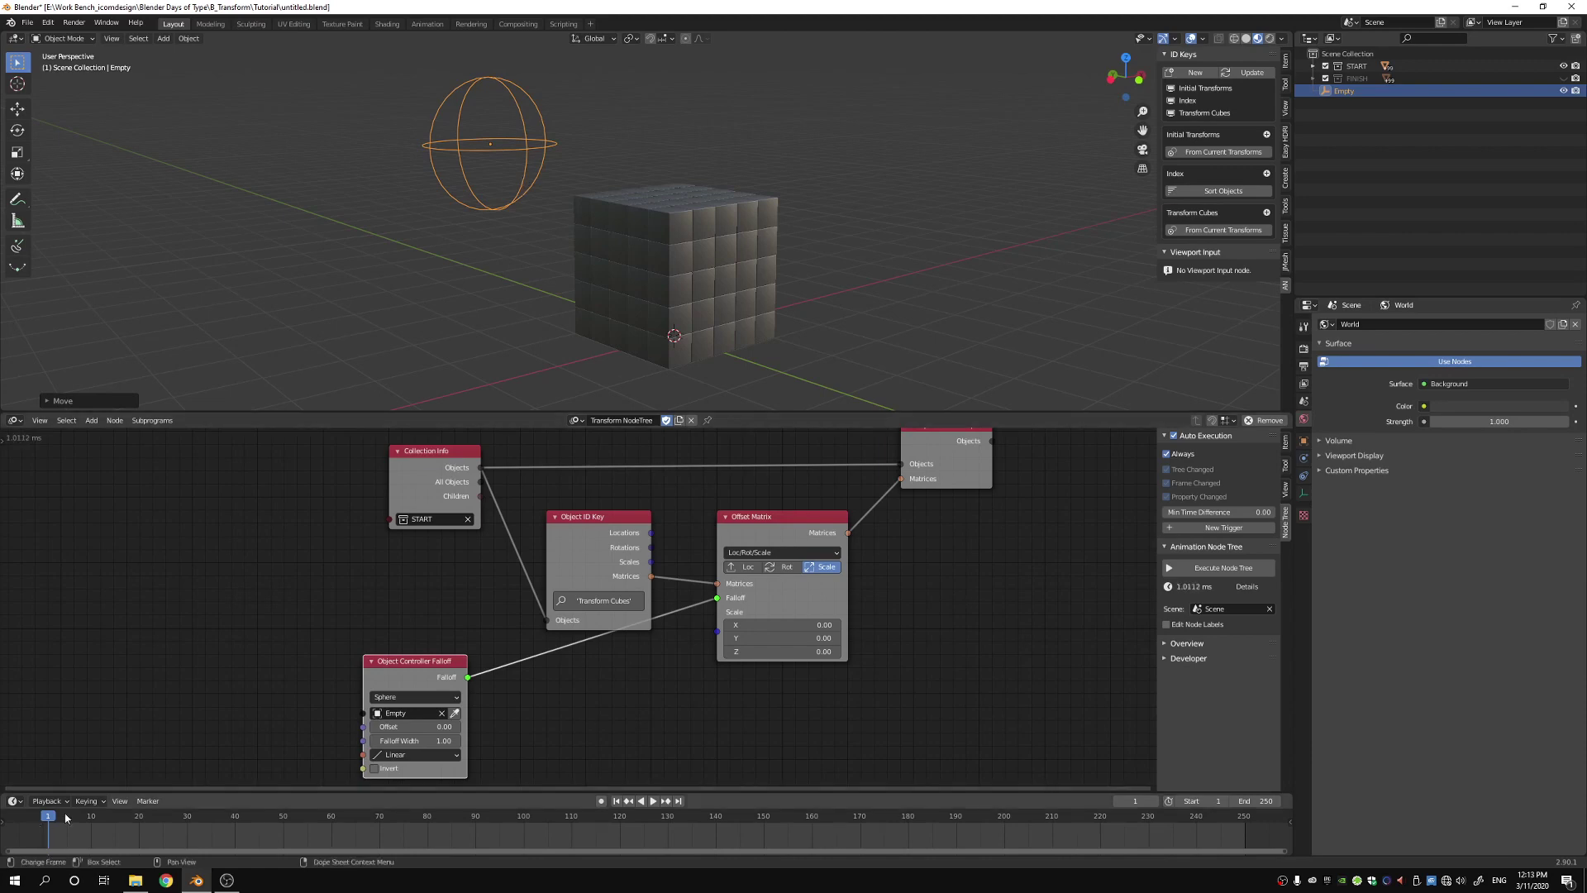
pyautogui.rightClick(542, 187)
pyautogui.click(499, 217)
pyautogui.moveTo(499, 216); pyautogui.dragTo(523, 236, button='middle')
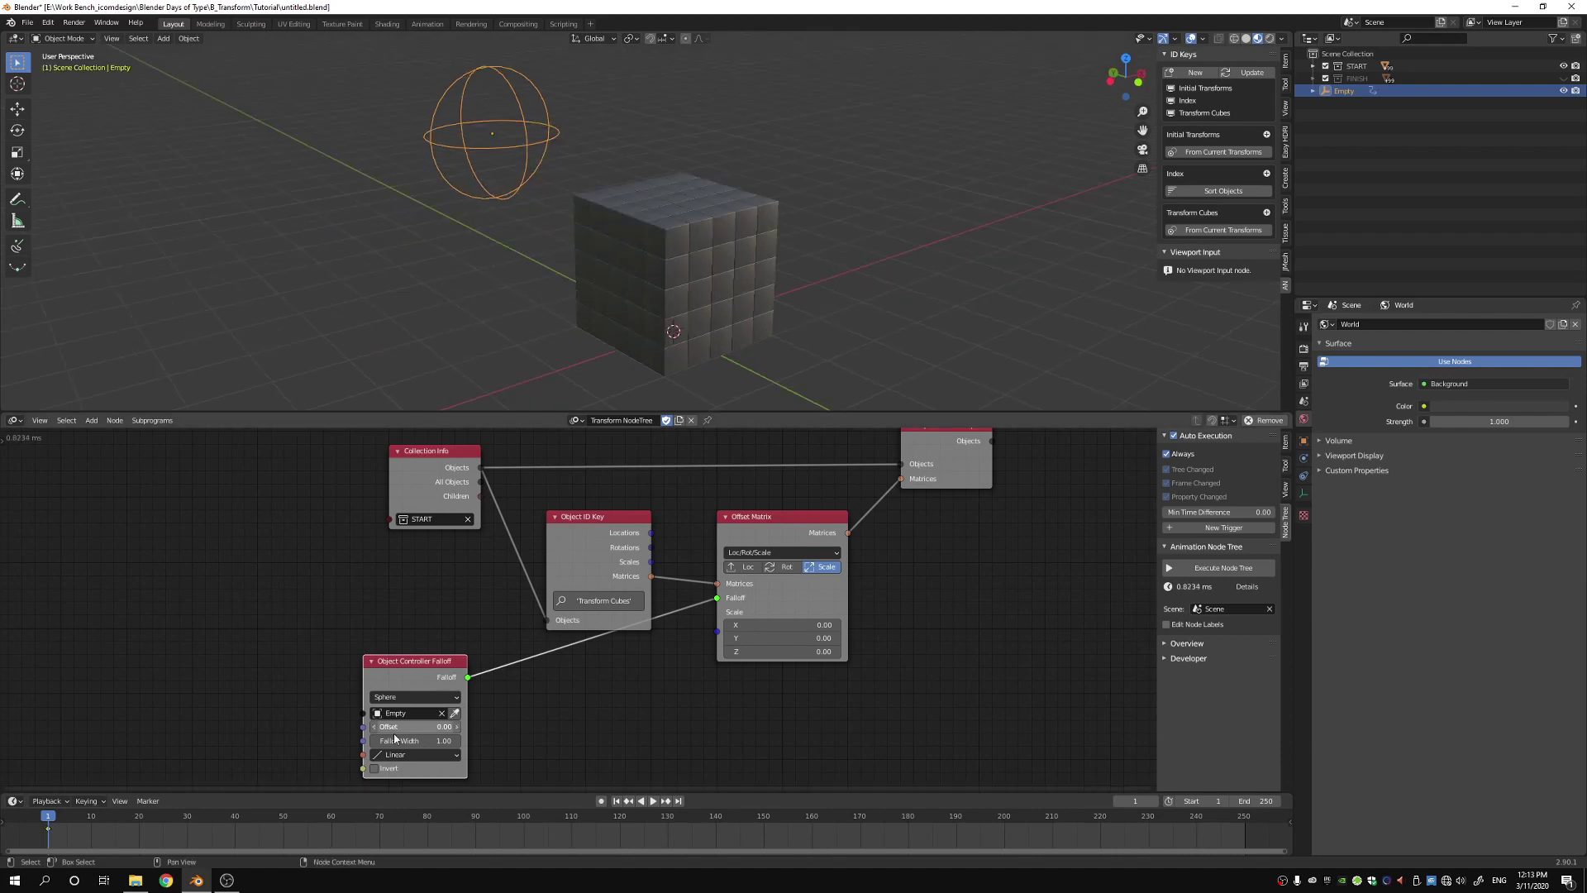
# - Go to frame 100, scale the sphere empty up about 9 times so it encloses the cubes, and insert a keyframe
pyautogui.press('space')
pyautogui.click(568, 823)
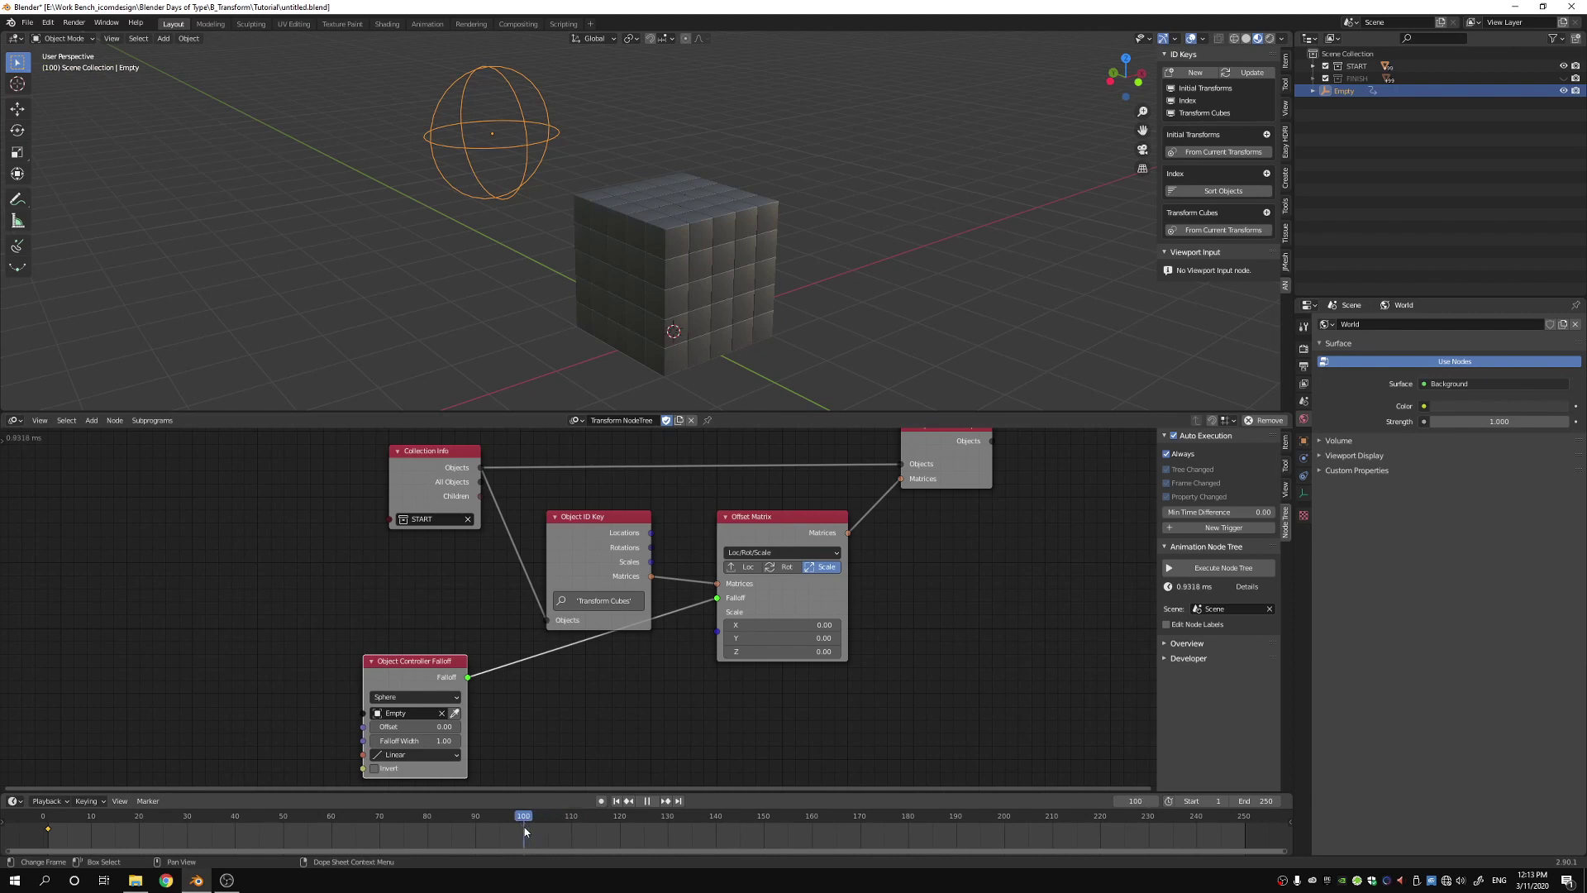
pyautogui.press('space')
pyautogui.scroll(-4, 753, 308)
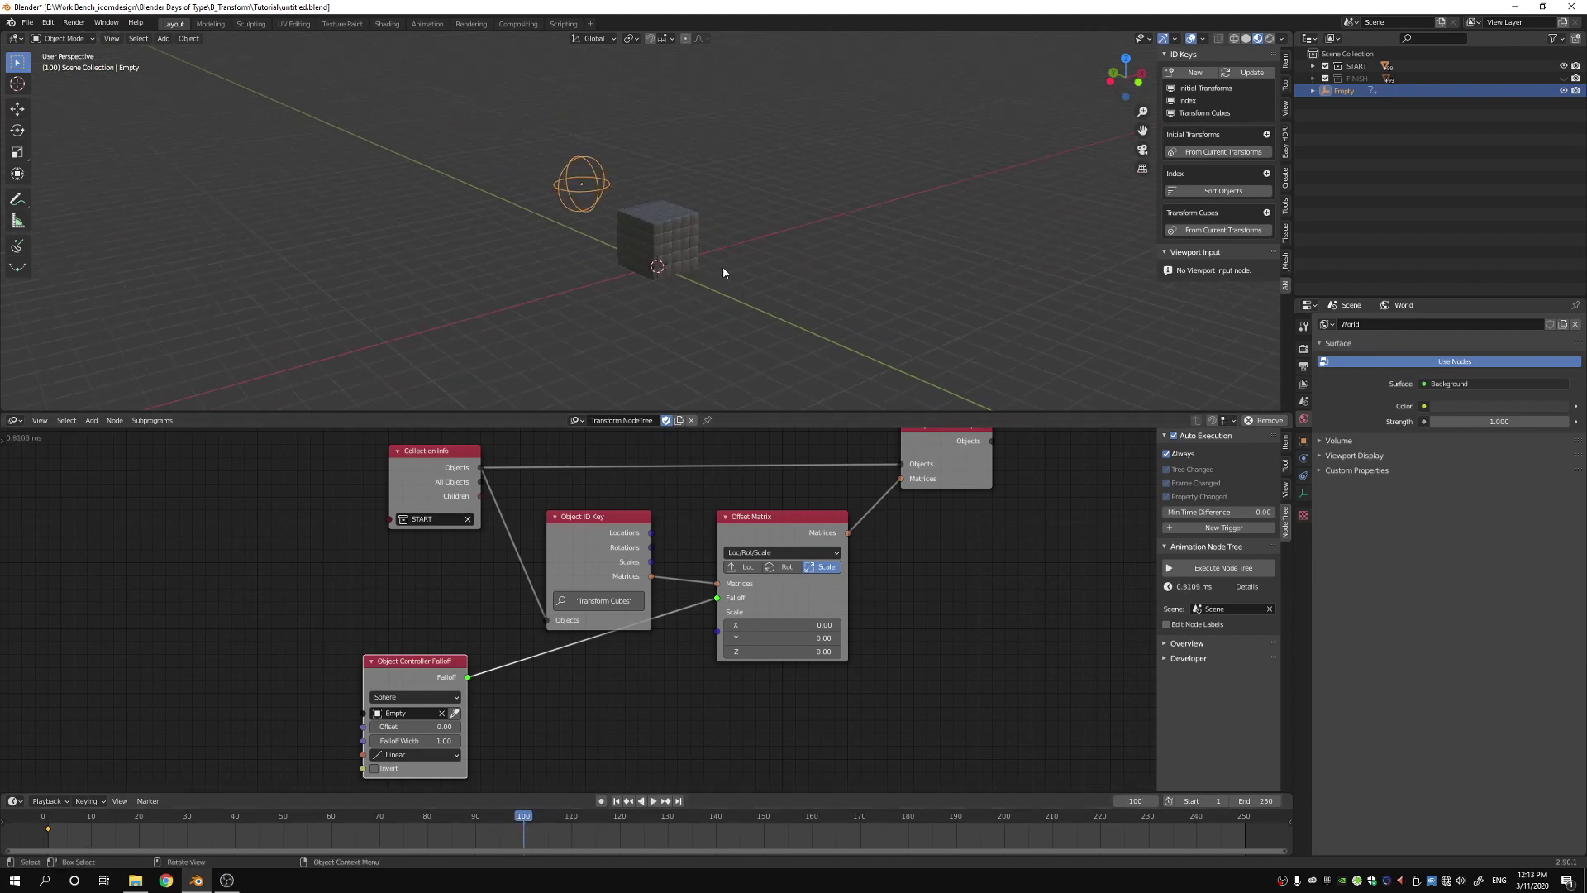
pyautogui.press('s')
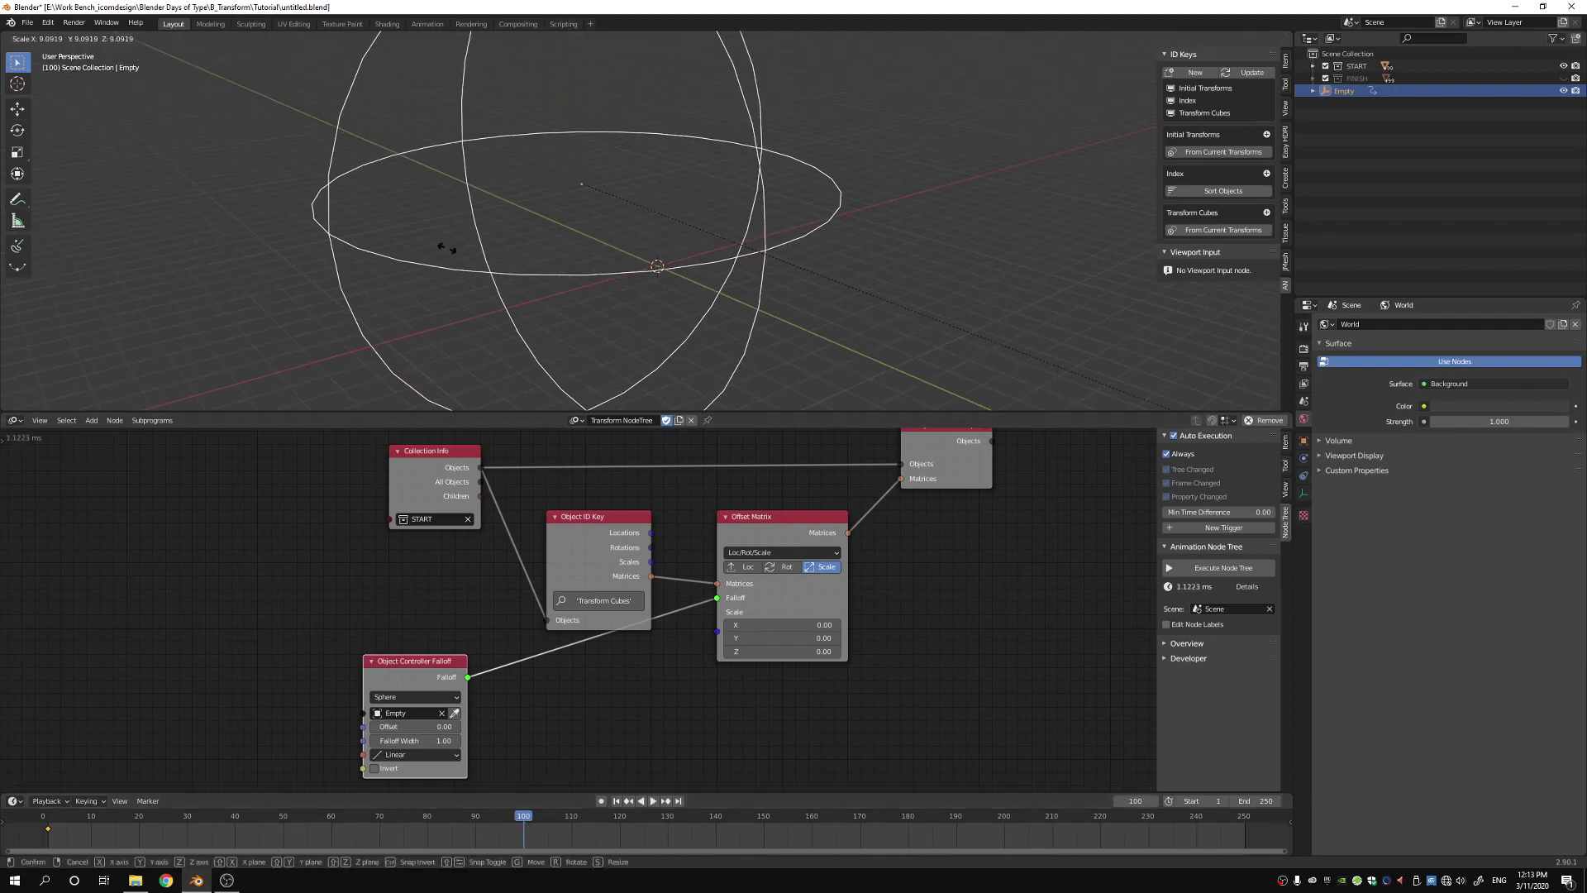
pyautogui.click(417, 232)
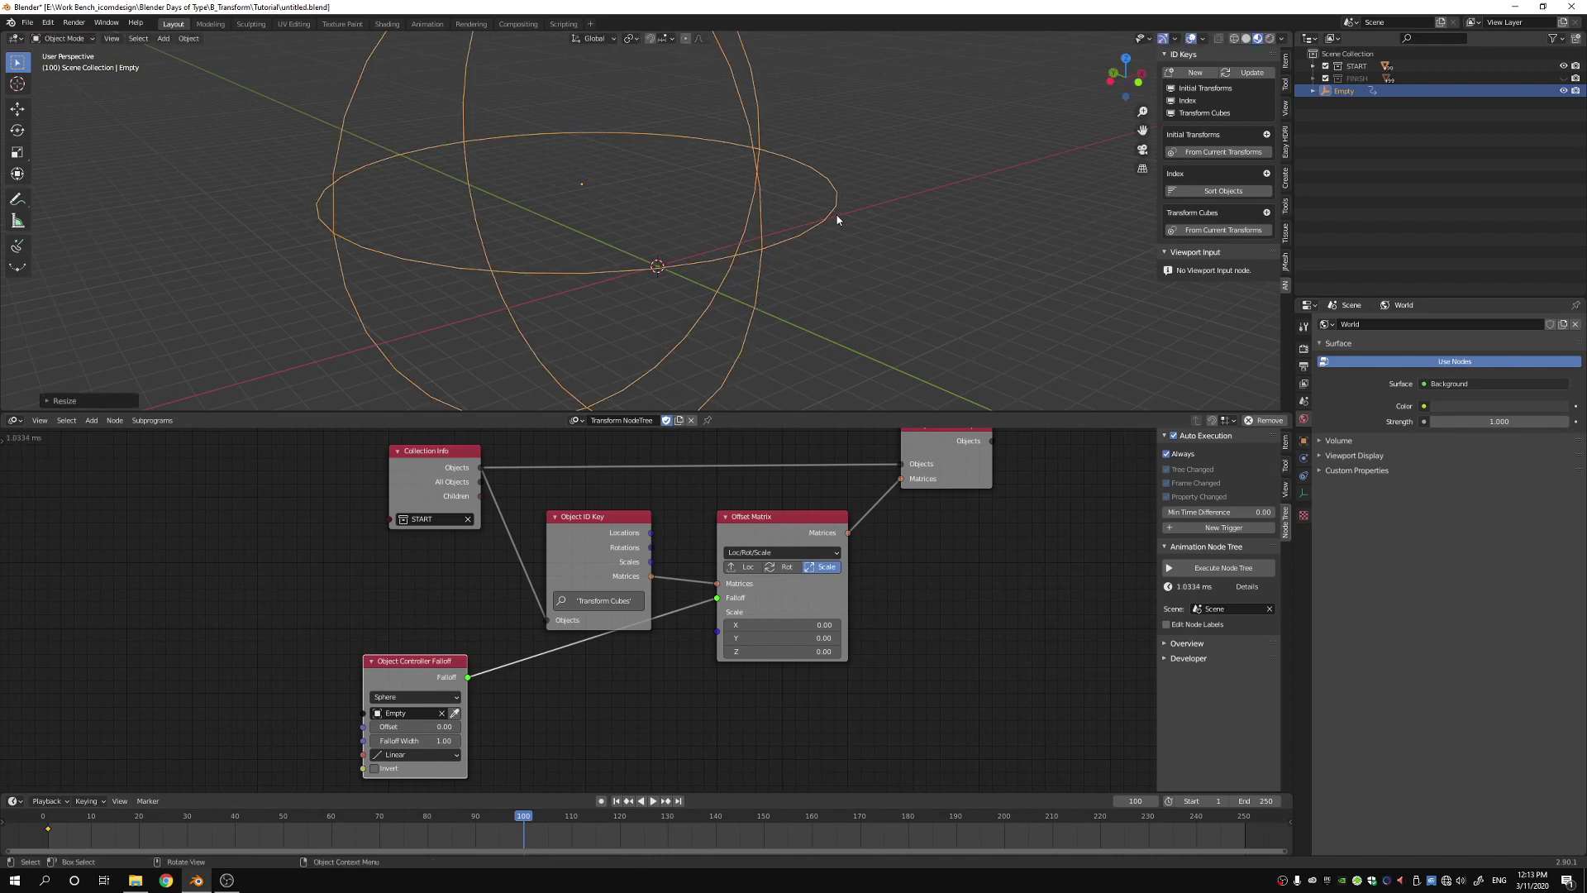
pyautogui.press('i')
pyautogui.click(787, 221)
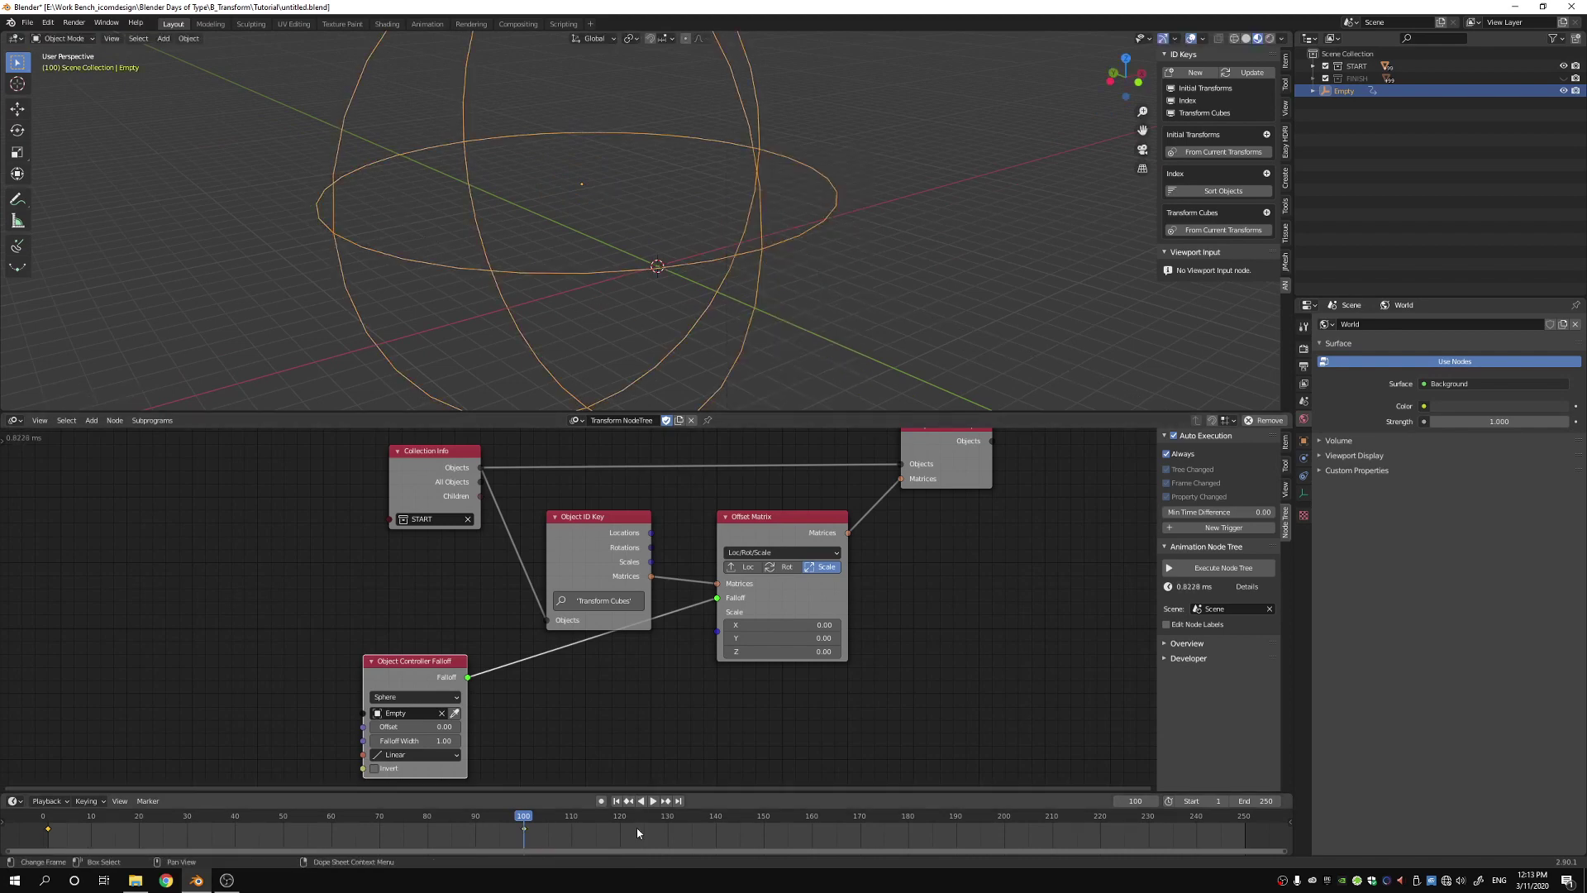
# - Set the scene's end frame to 110
pyautogui.click(1266, 802)
pyautogui.write('110')
pyautogui.press('Return')
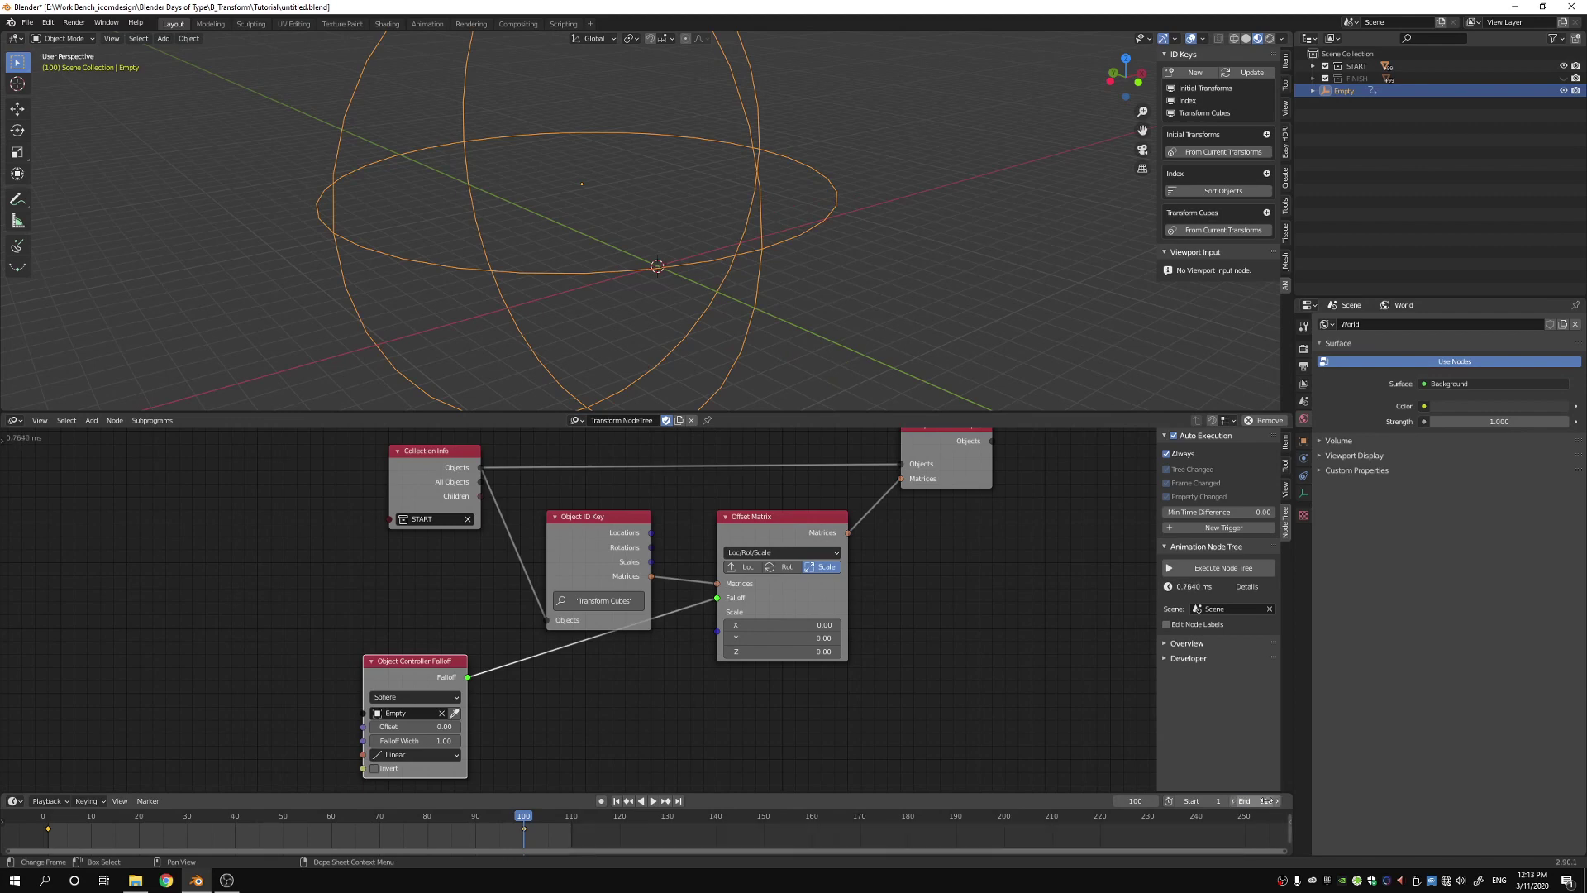
pyautogui.moveTo(1071, 849); pyautogui.dragTo(719, 849)
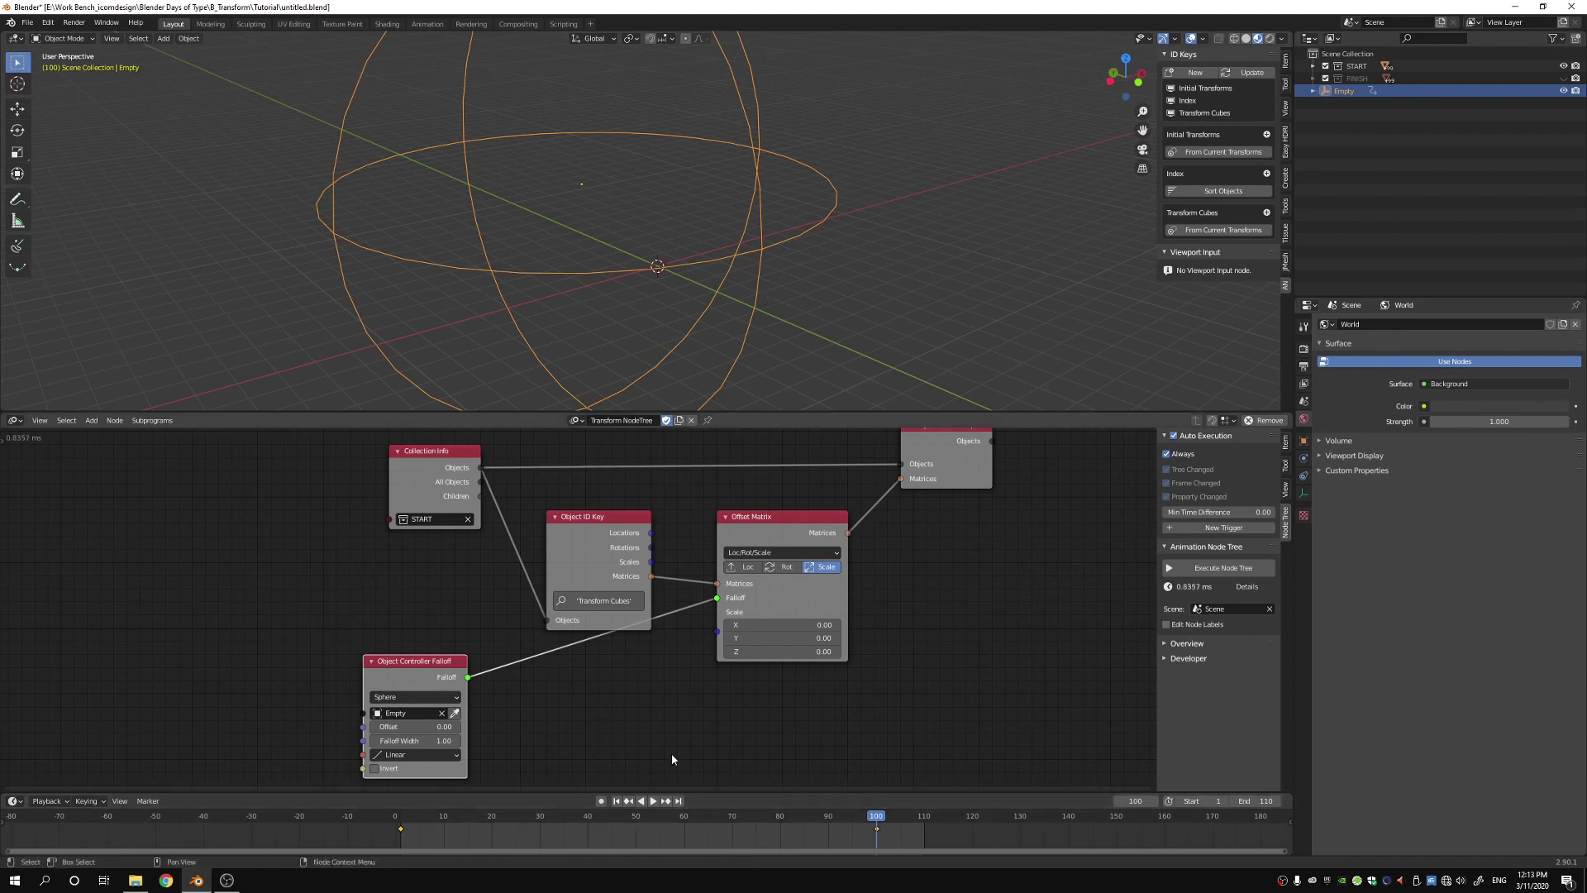
# - Play the animation to check how the growing sphere empty affects the cubes, and return to the first frame
pyautogui.click(656, 802)
pyautogui.scroll(-3, 815, 344)
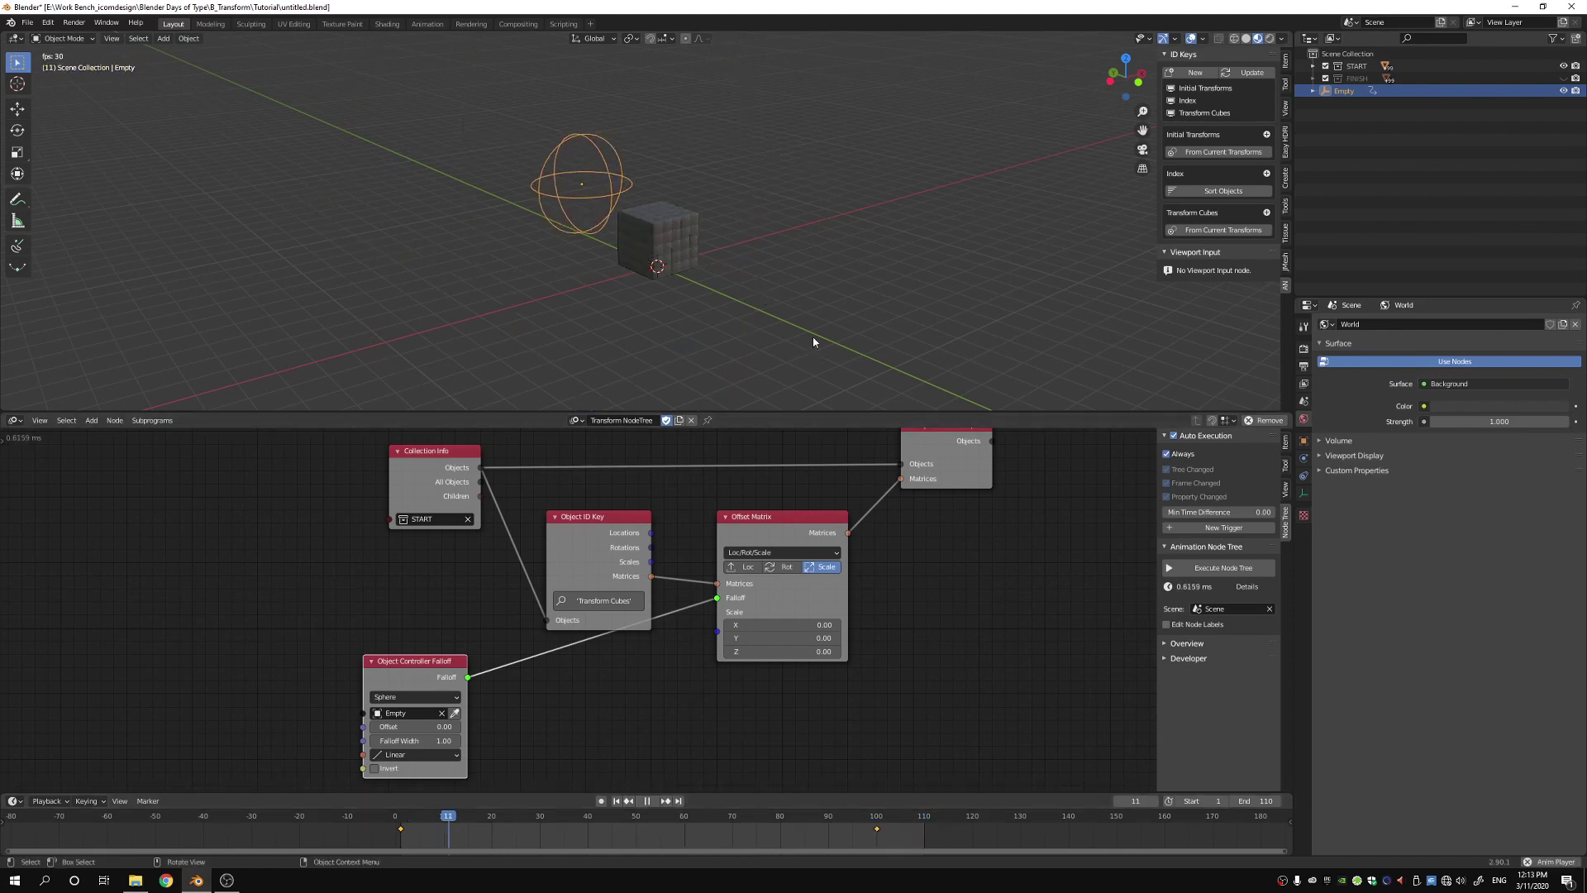
pyautogui.moveTo(825, 324); pyautogui.dragTo(838, 317, button='middle')
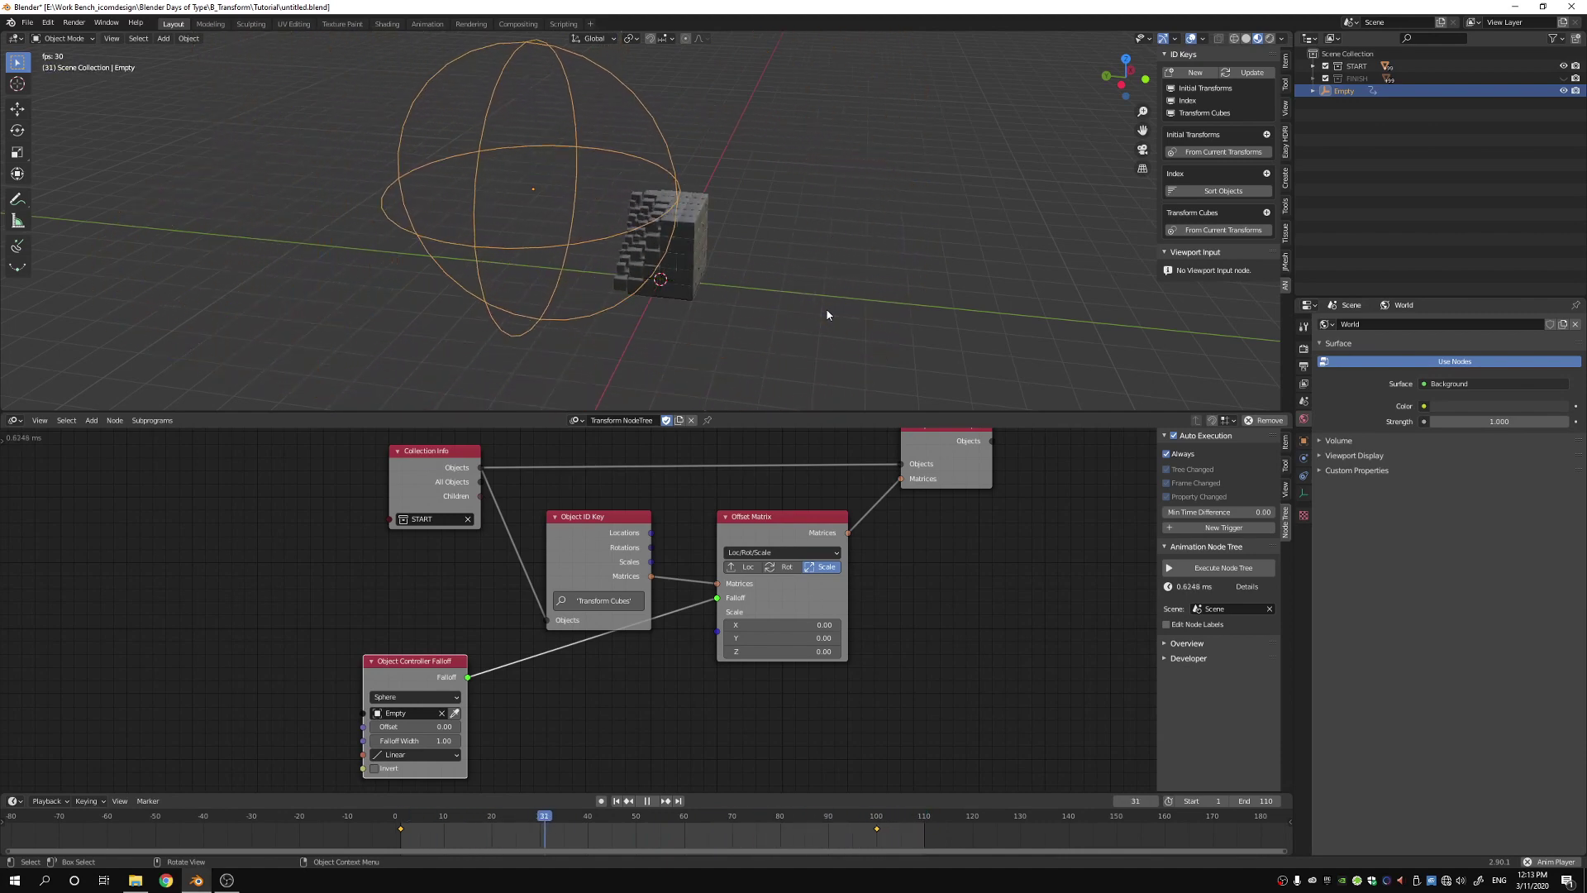
pyautogui.click(647, 801)
pyautogui.click(616, 800)
# - Move the sphere empty a little further sideways from the cubes at frame 1
pyautogui.moveTo(707, 281); pyautogui.dragTo(737, 170, button='middle')
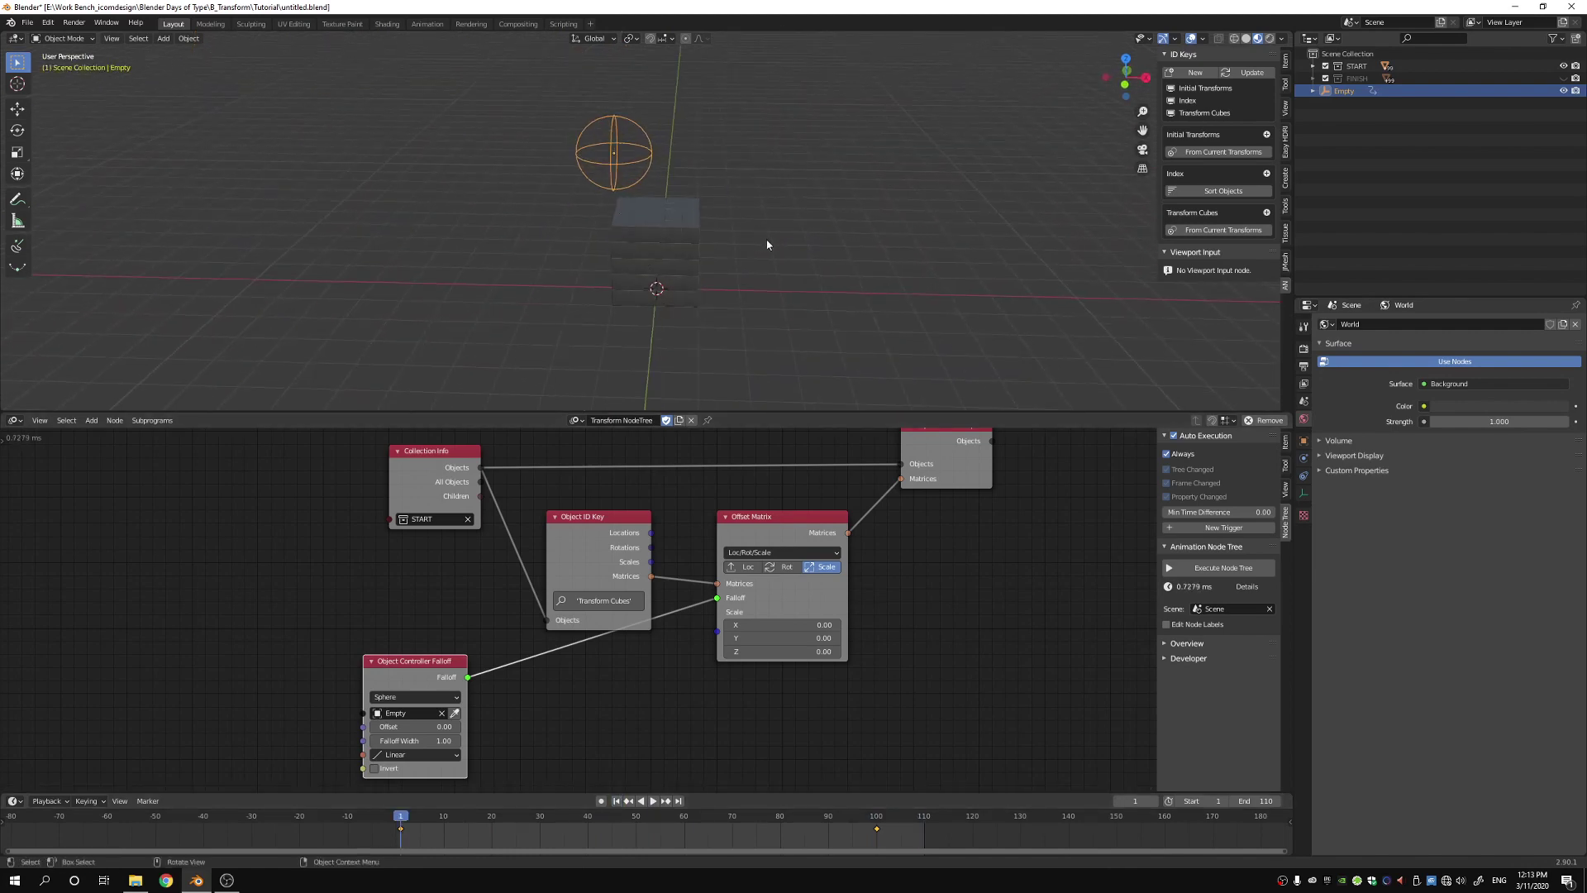
pyautogui.press('g')
pyautogui.click(726, 244)
pyautogui.moveTo(726, 245); pyautogui.dragTo(794, 273, button='middle')
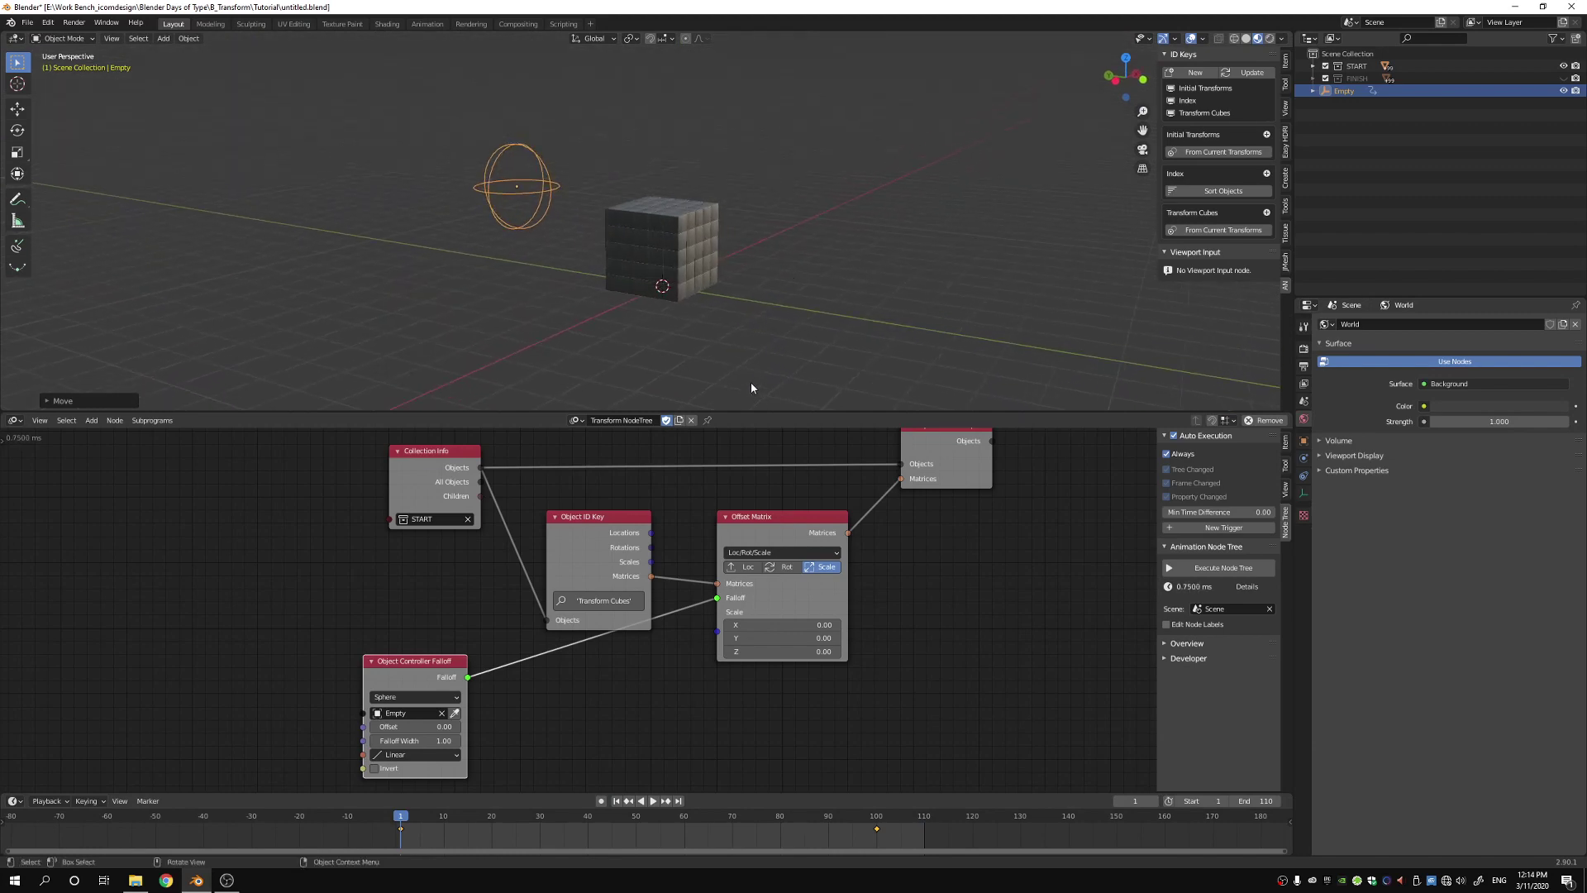
# - Raise the Object ID Key and Offset Matrix nodes slightly, and move the Object Controller Falloff node well clear of them
pyautogui.moveTo(609, 525); pyautogui.dragTo(621, 512)
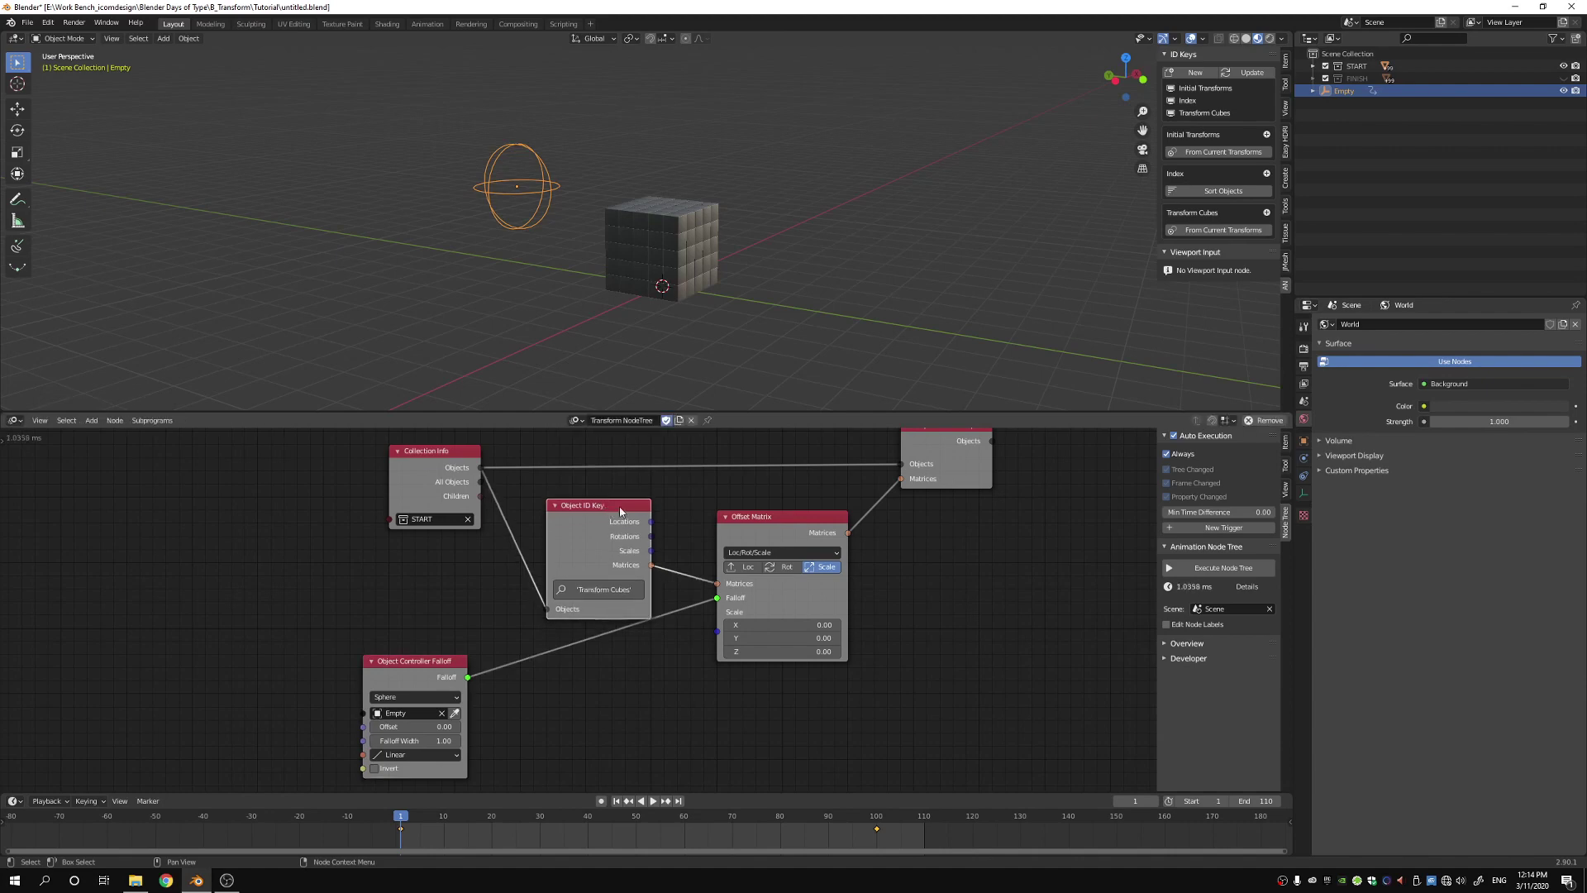
pyautogui.moveTo(761, 524); pyautogui.dragTo(744, 500)
pyautogui.moveTo(410, 661); pyautogui.dragTo(159, 633)
pyautogui.scroll(-3, 709, 693)
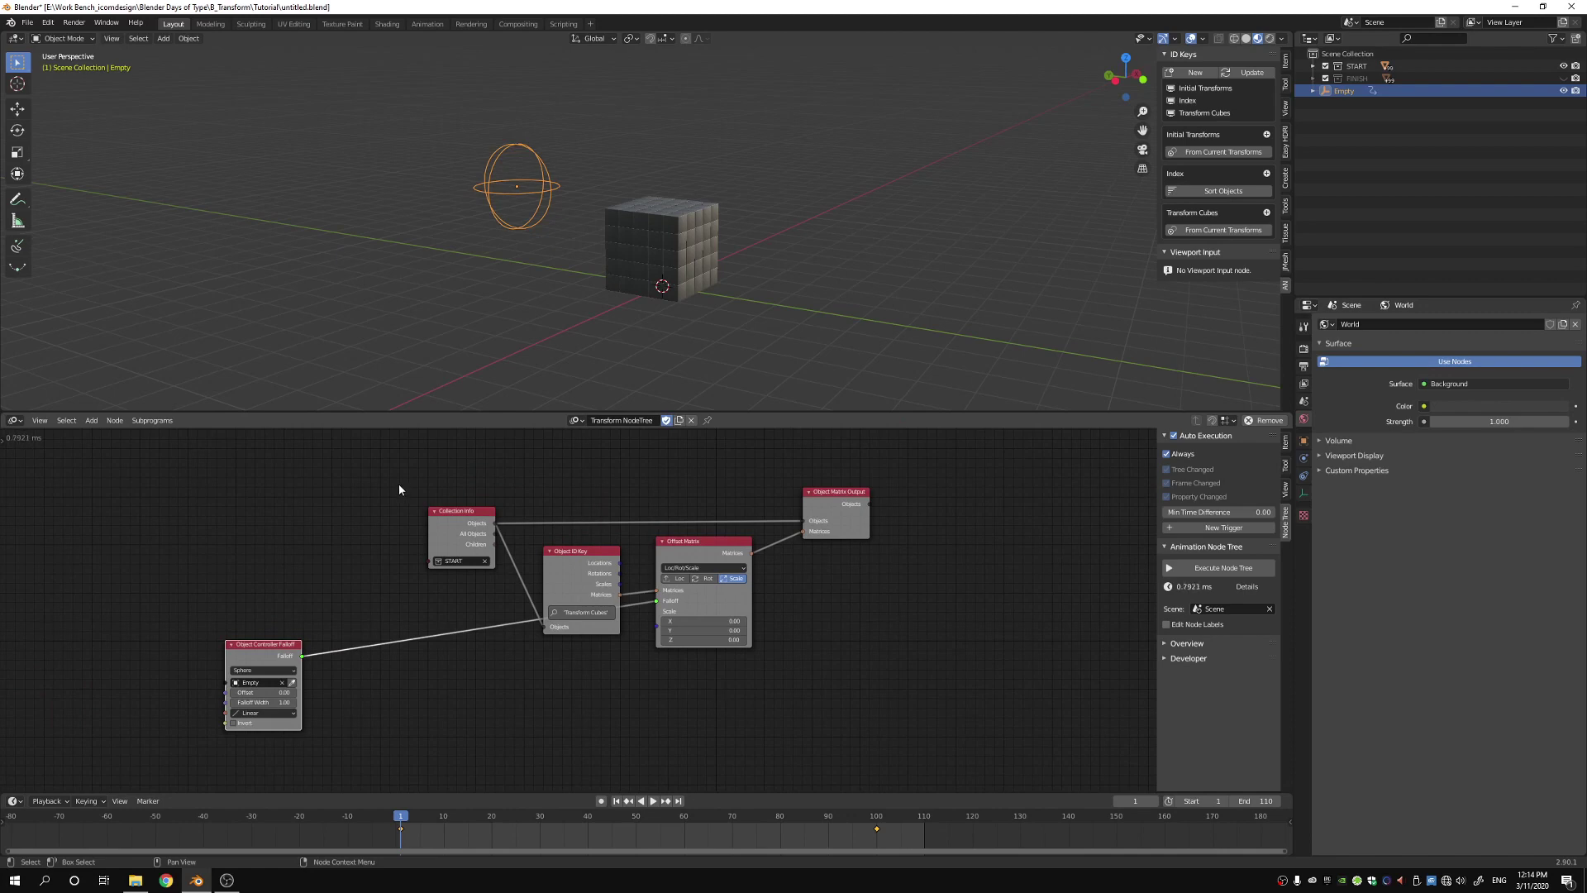
# - Duplicate the START node chain without the Object Controller Falloff, place the copy below the original, and unhide the FINISH collection
pyautogui.moveTo(391, 473); pyautogui.dragTo(959, 610)
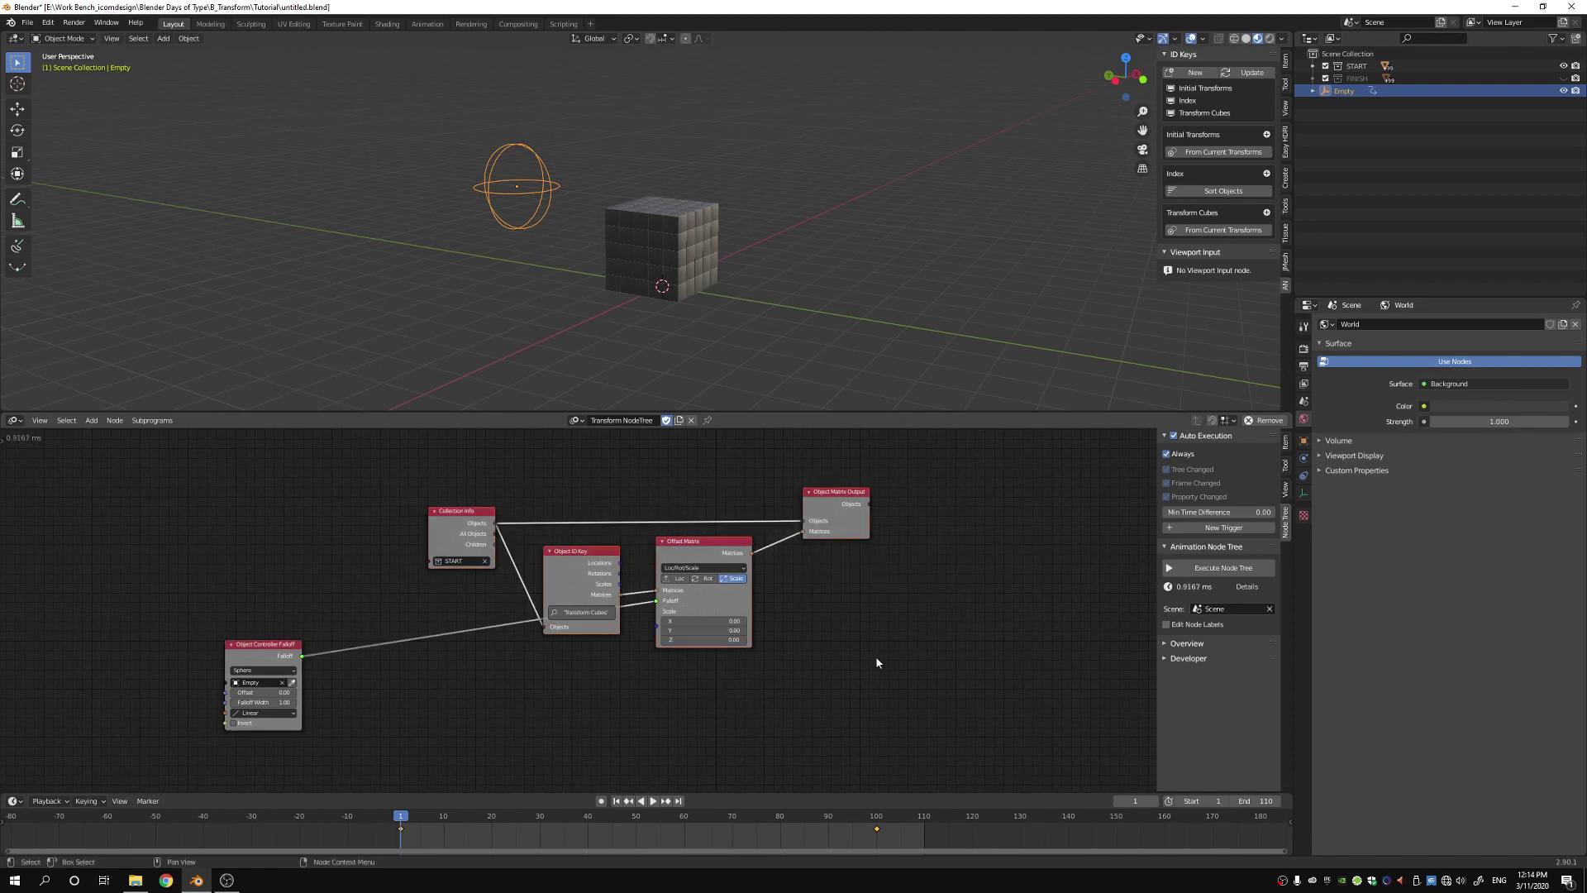
pyautogui.moveTo(877, 662); pyautogui.dragTo(905, 619, button='middle')
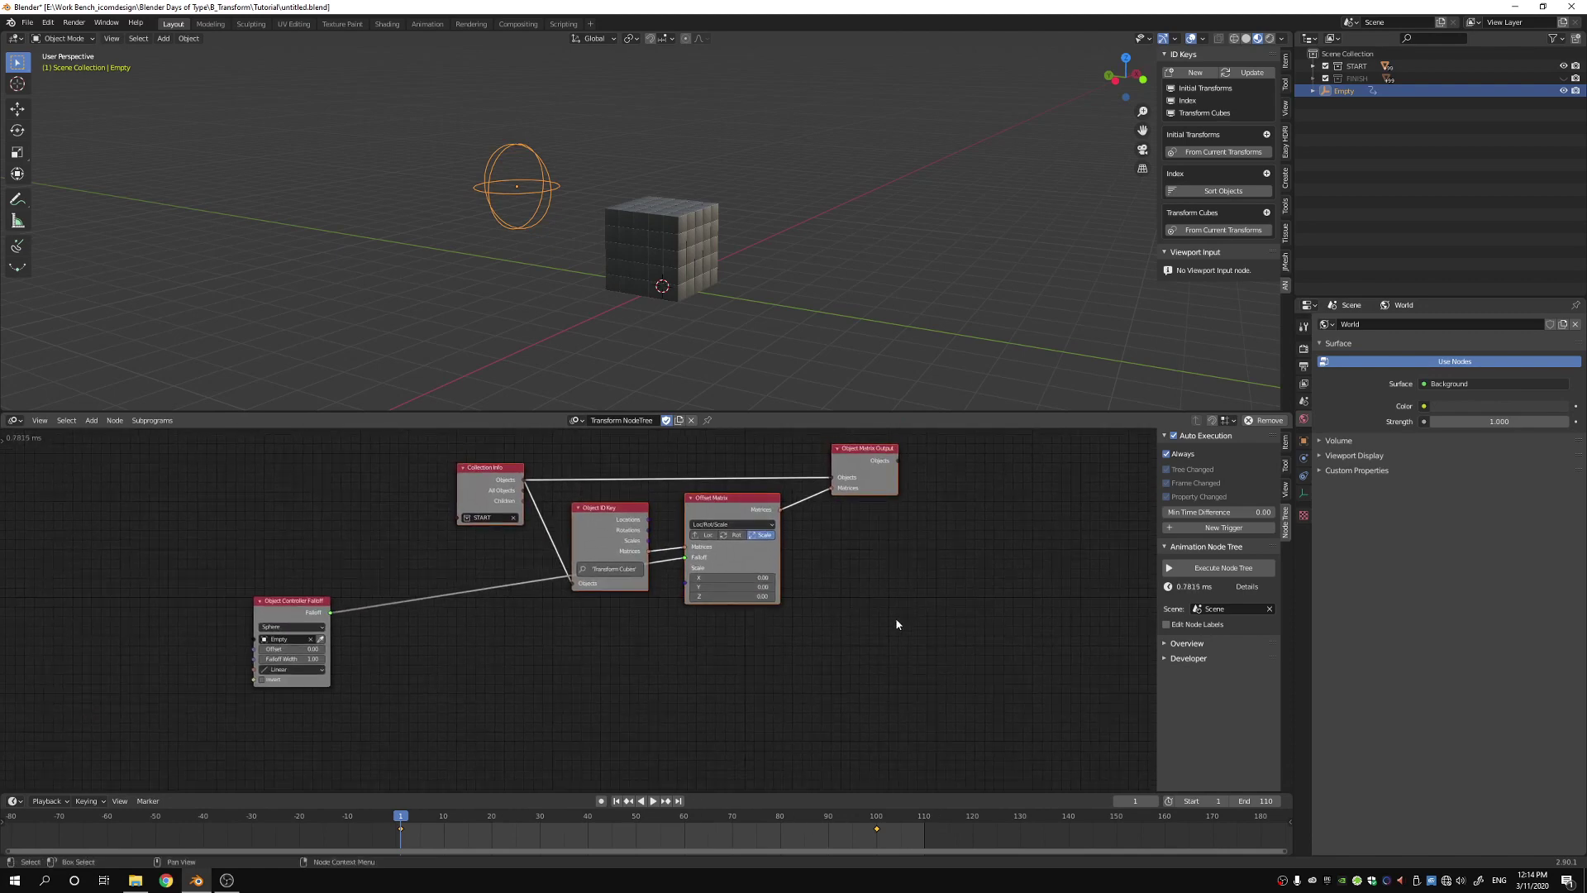
pyautogui.hotkey('shift', 'd')
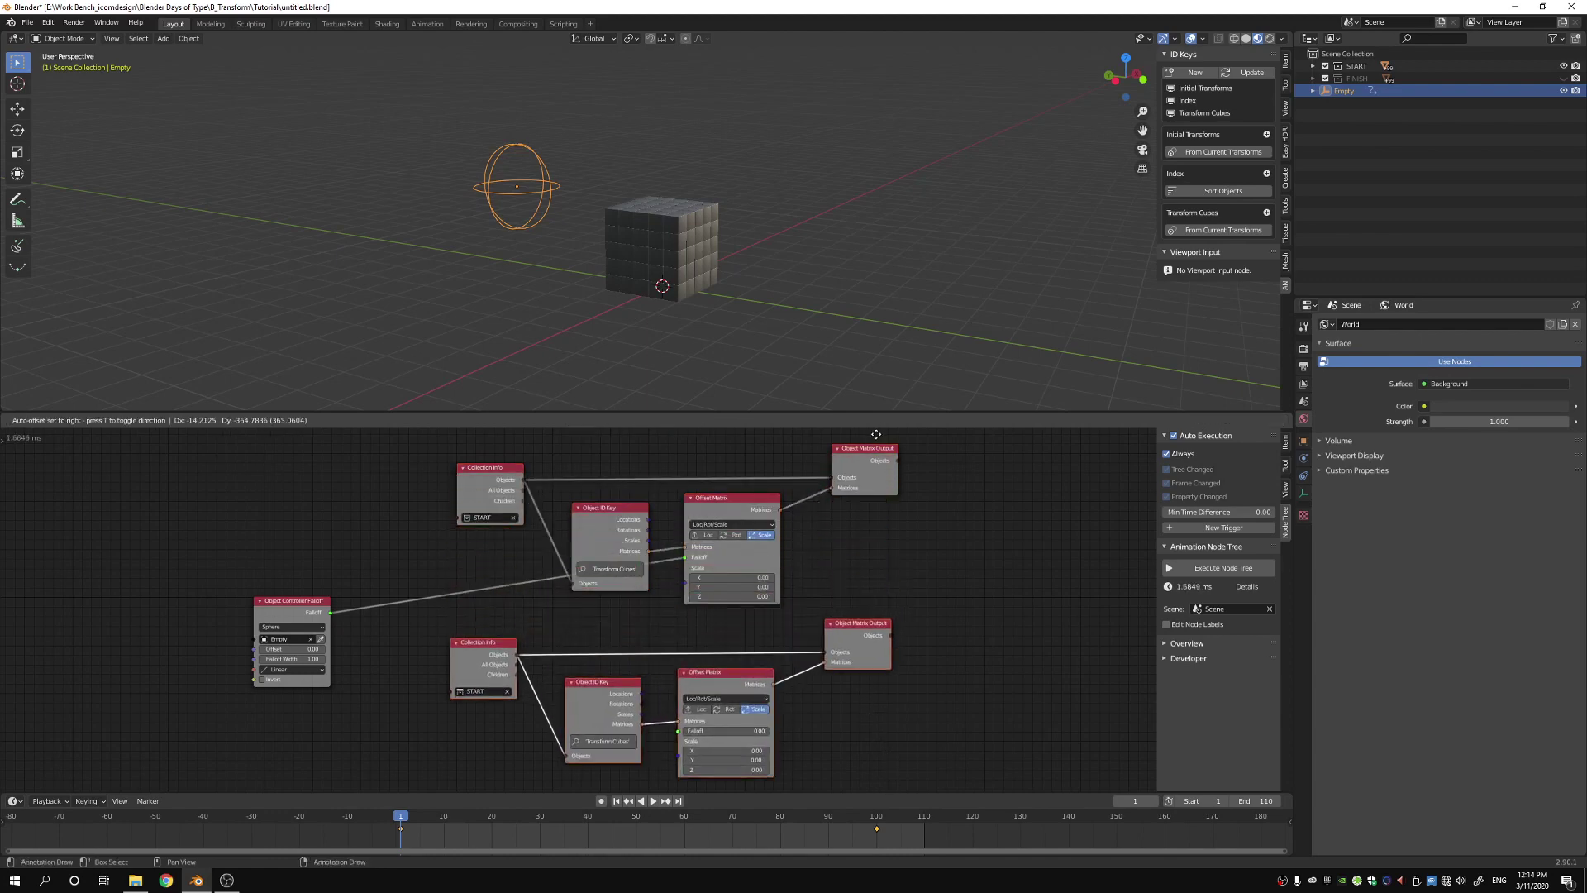
pyautogui.click(878, 437)
pyautogui.moveTo(950, 591); pyautogui.dragTo(964, 547, button='middle')
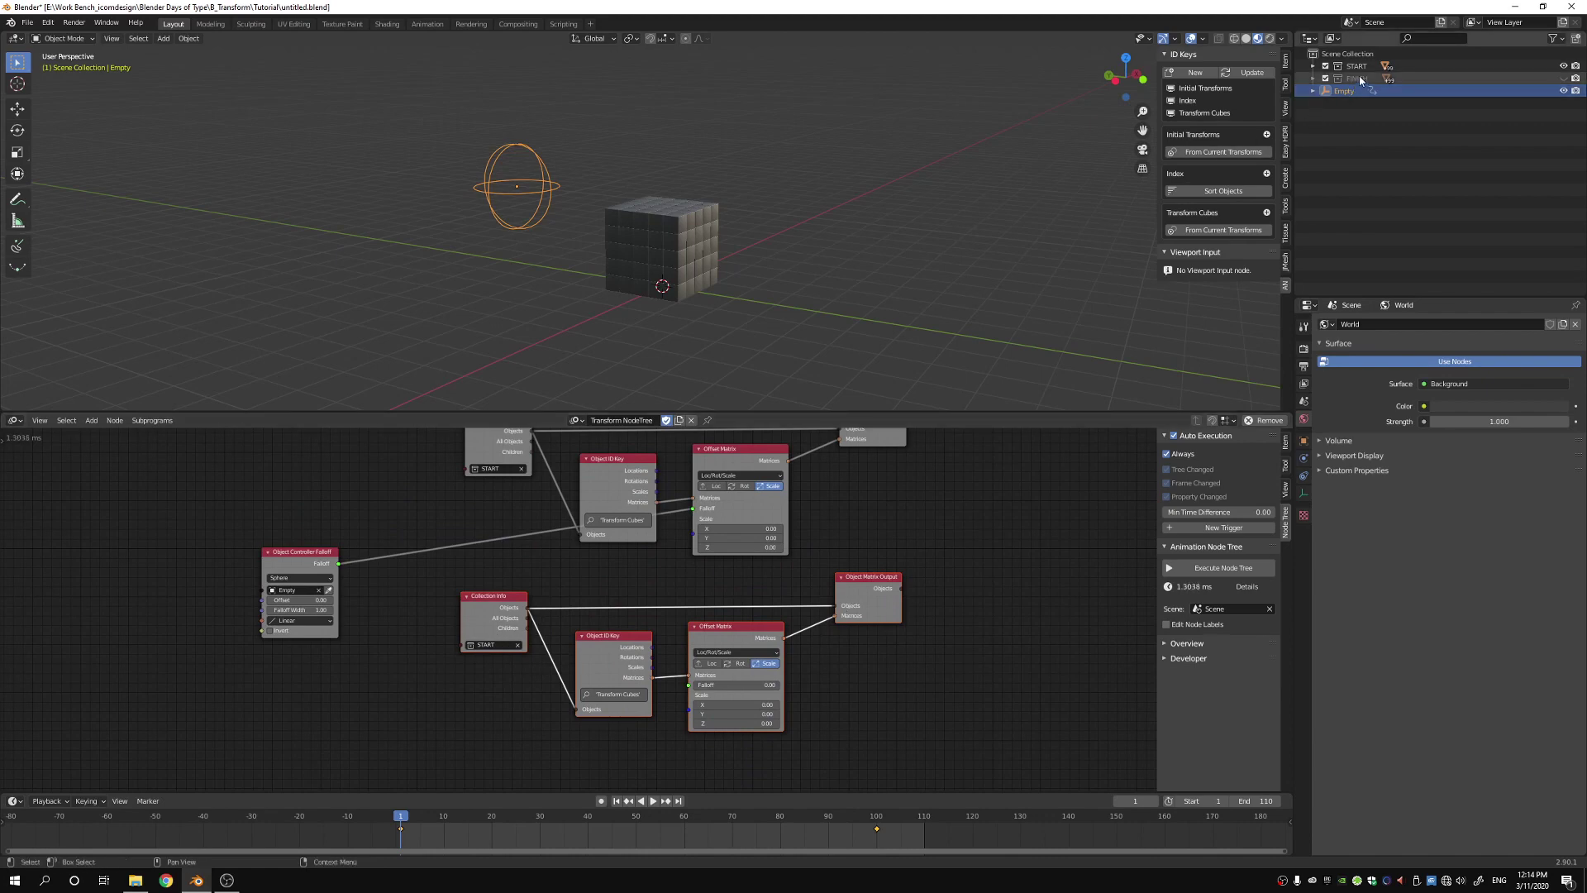
pyautogui.click(1563, 79)
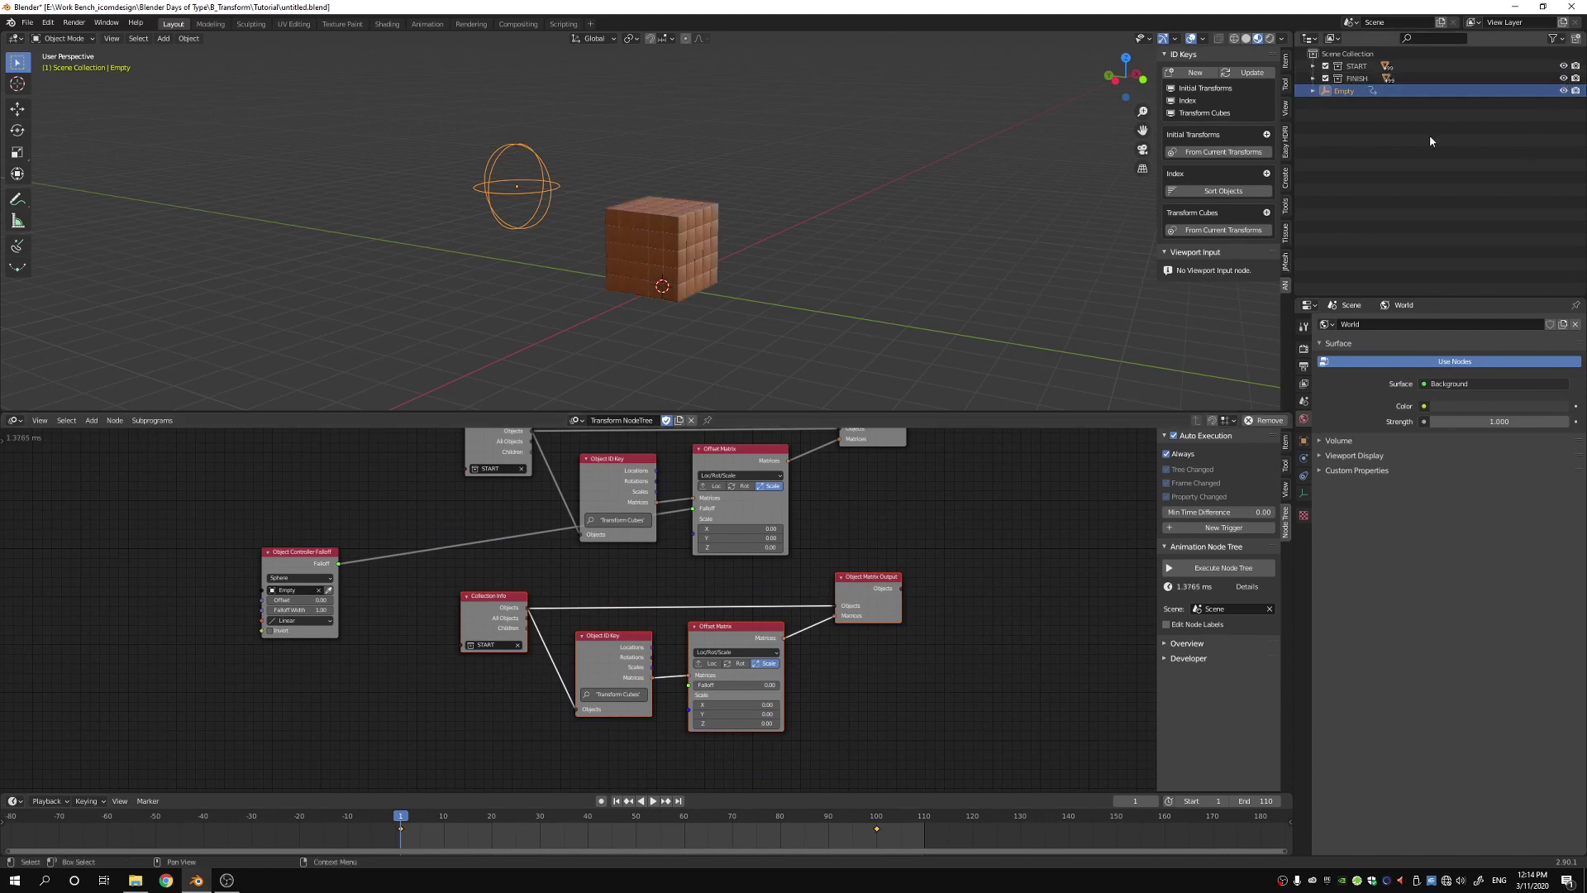
# - Turn off the Always auto-execution option, set the duplicated Collection Info node to FINISH, and shift that node slightly away from its chain
pyautogui.click(491, 646)
pyautogui.click(490, 664)
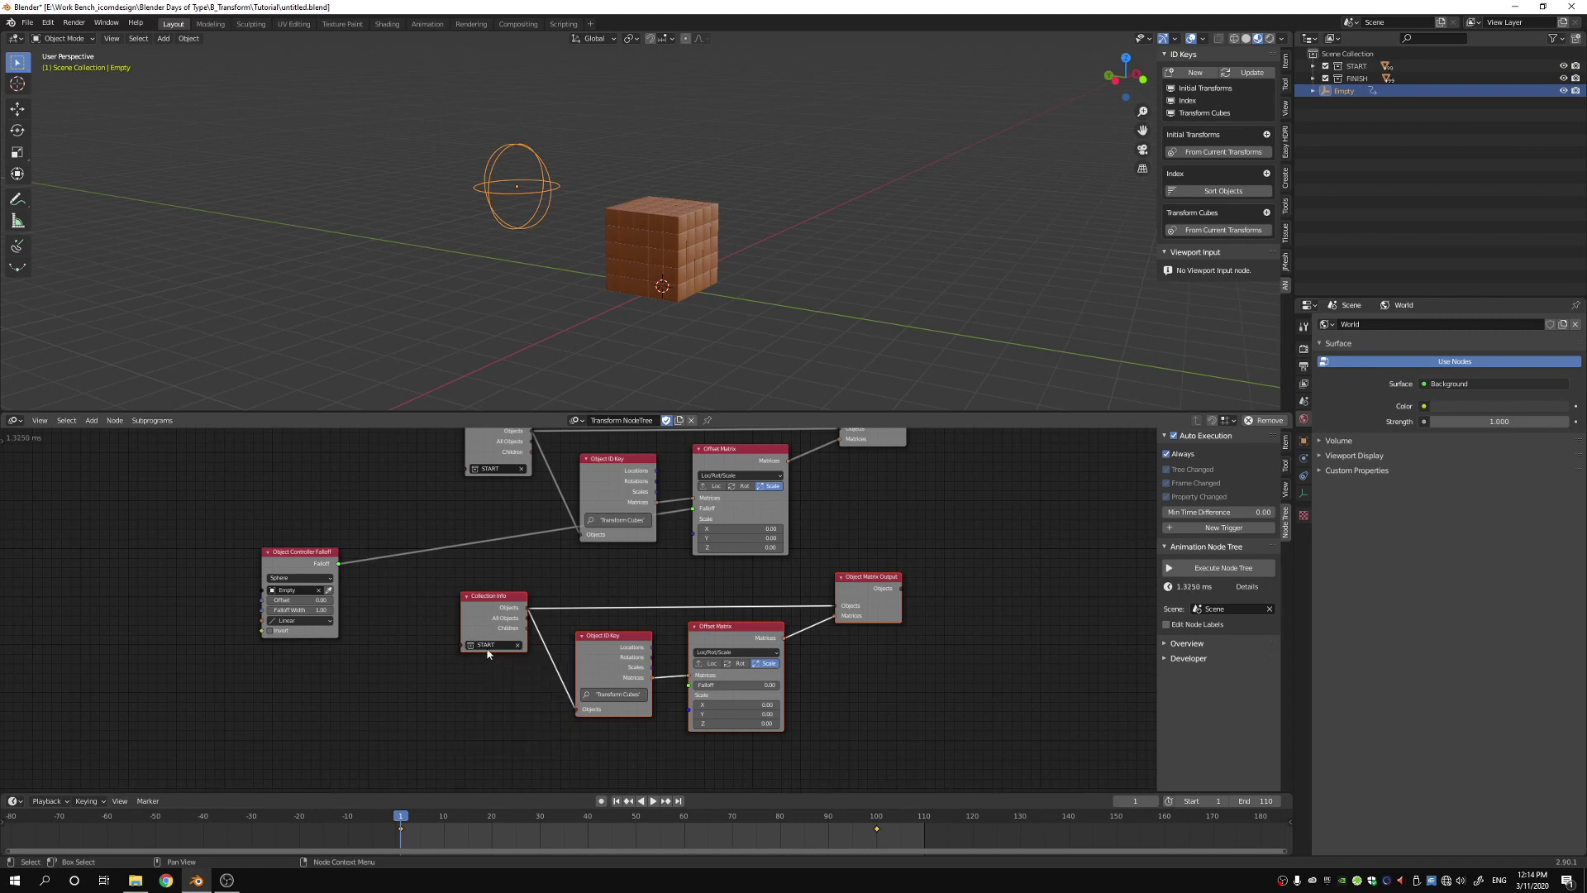
pyautogui.click(1172, 459)
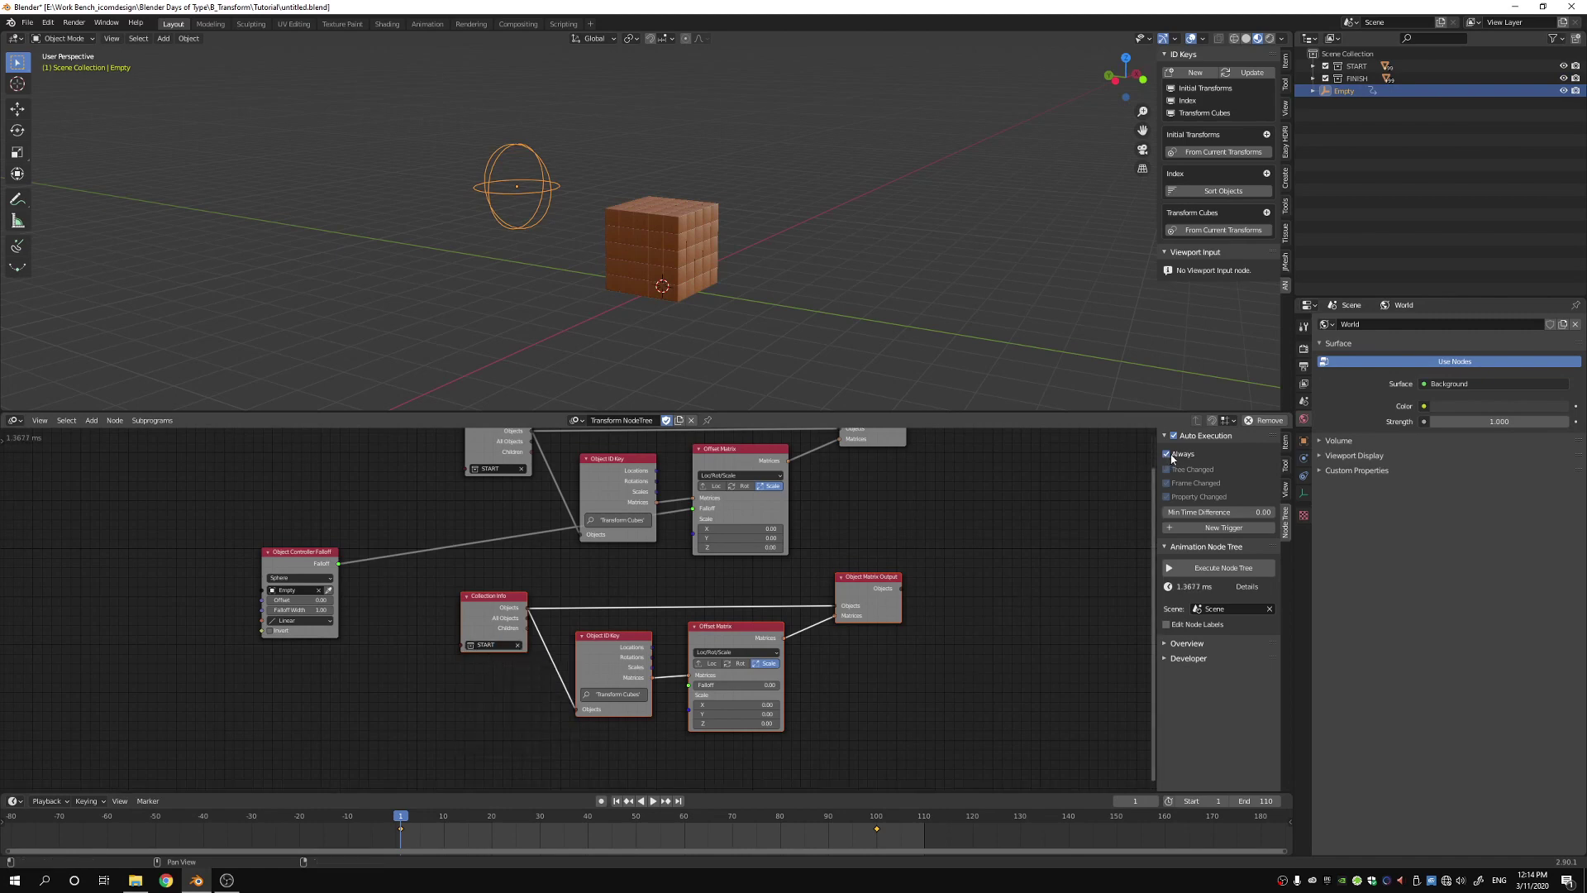
pyautogui.click(488, 646)
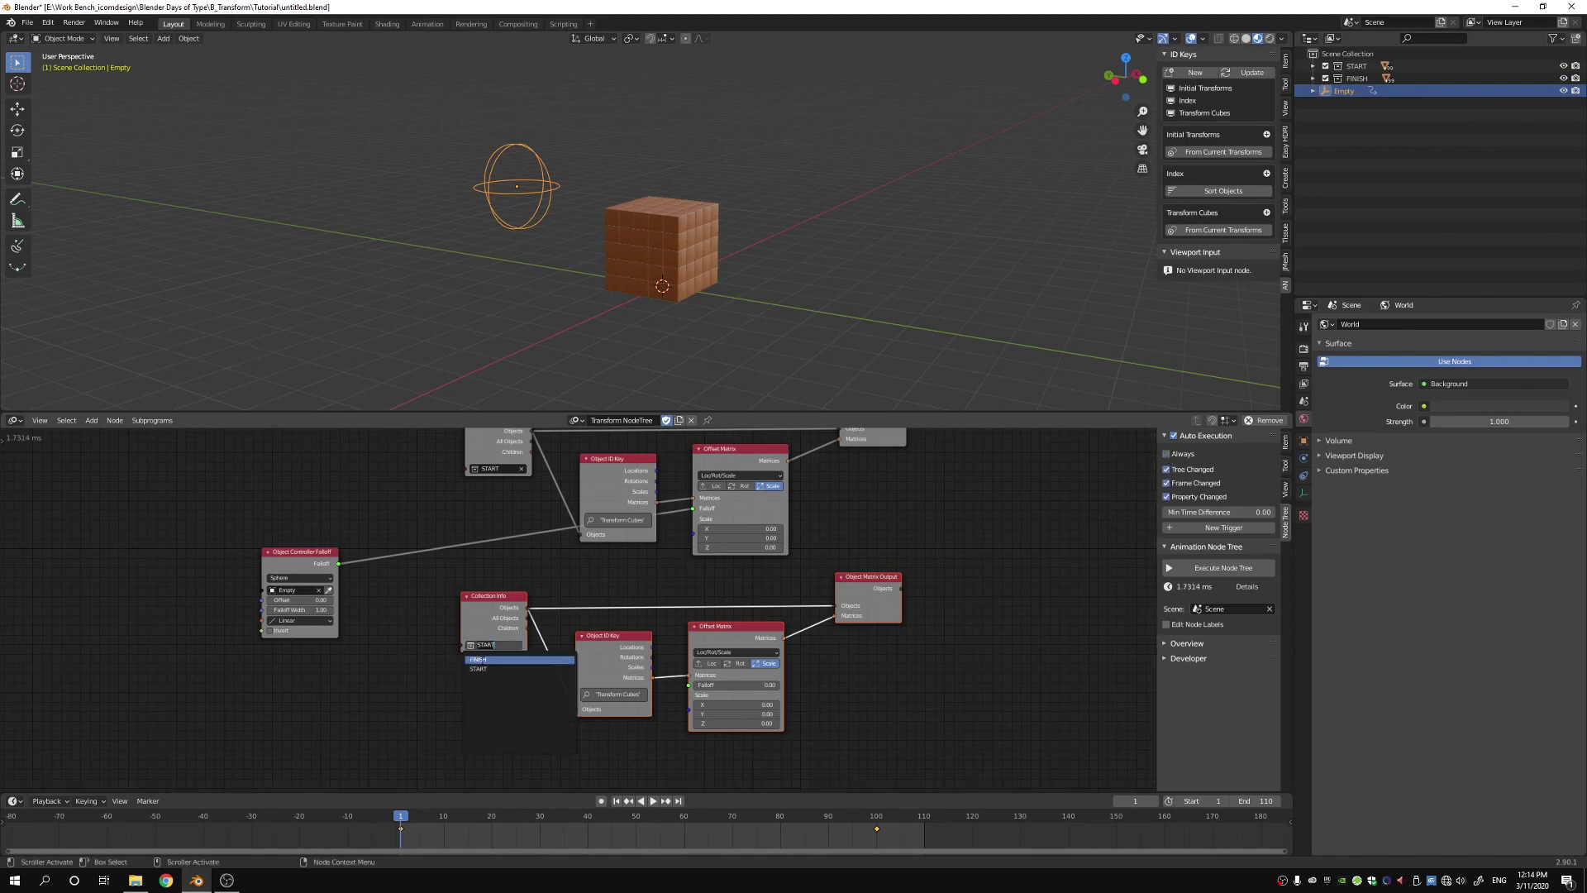
pyautogui.click(482, 660)
pyautogui.moveTo(499, 719); pyautogui.dragTo(496, 739, button='middle')
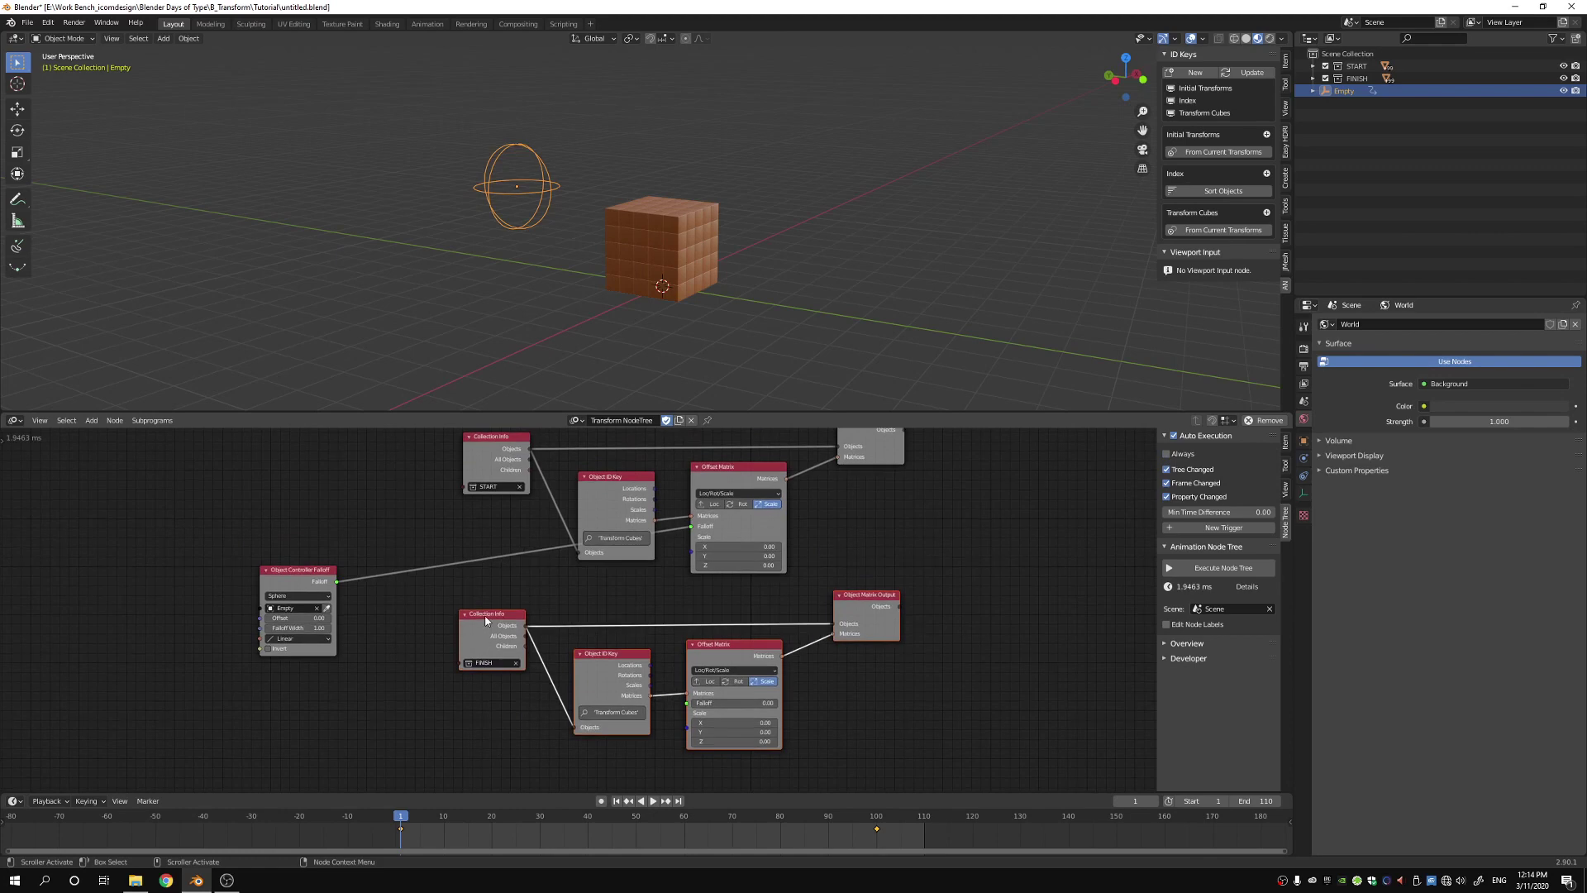
pyautogui.moveTo(487, 615); pyautogui.dragTo(469, 615)
# - Add an Invert Falloff node between the Object Controller Falloff and the Falloff input of the FINISH chain's Offset Matrix
pyautogui.moveTo(887, 693); pyautogui.dragTo(926, 671, button='middle')
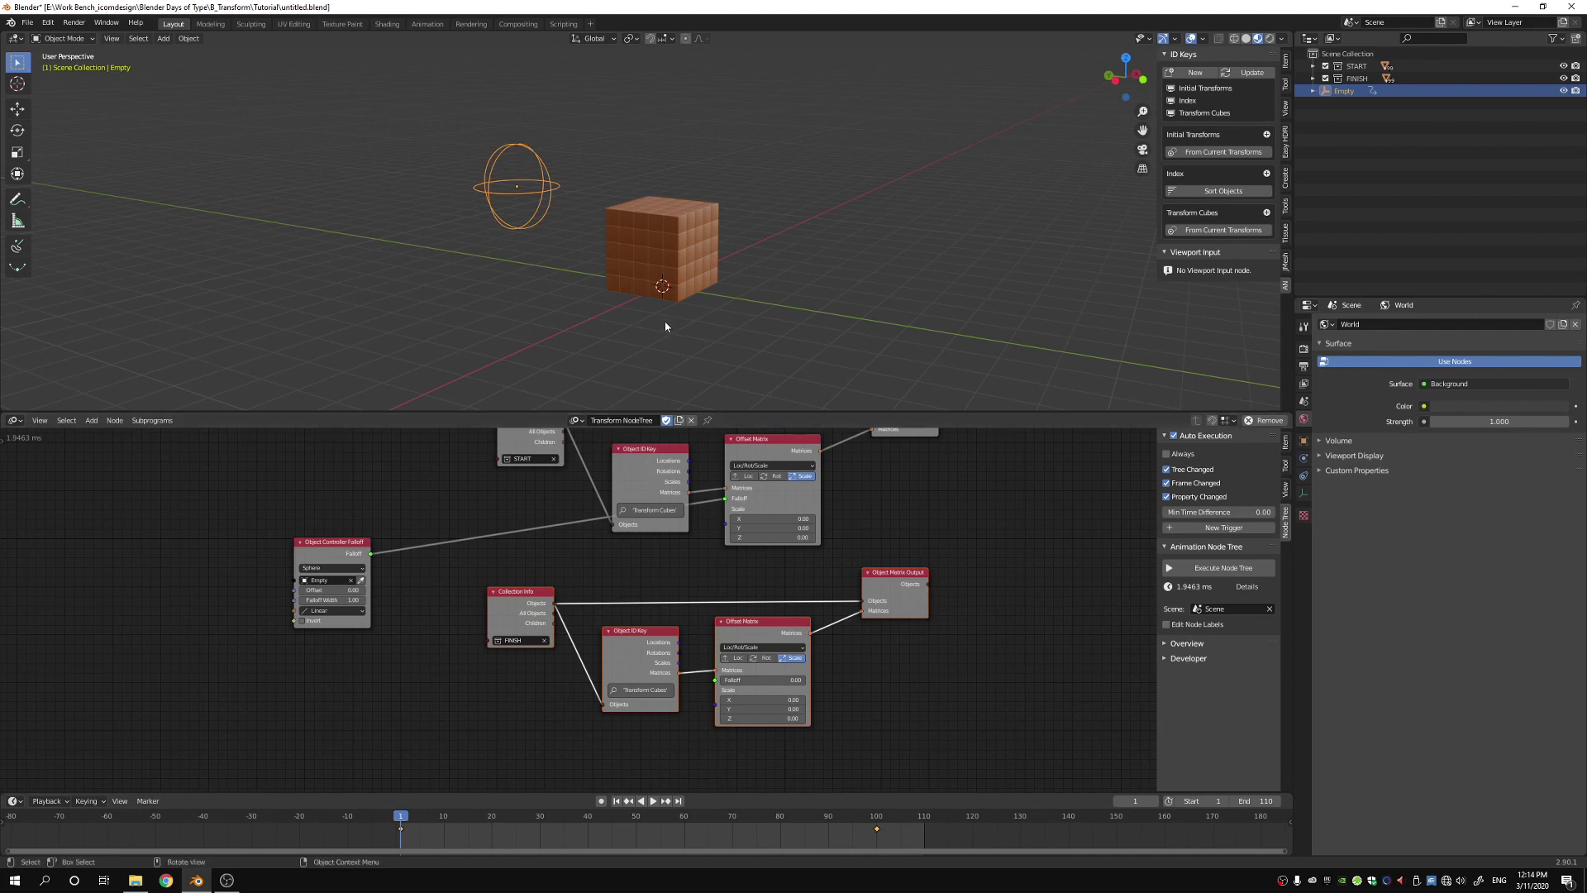
pyautogui.moveTo(667, 595); pyautogui.dragTo(728, 599, button='middle')
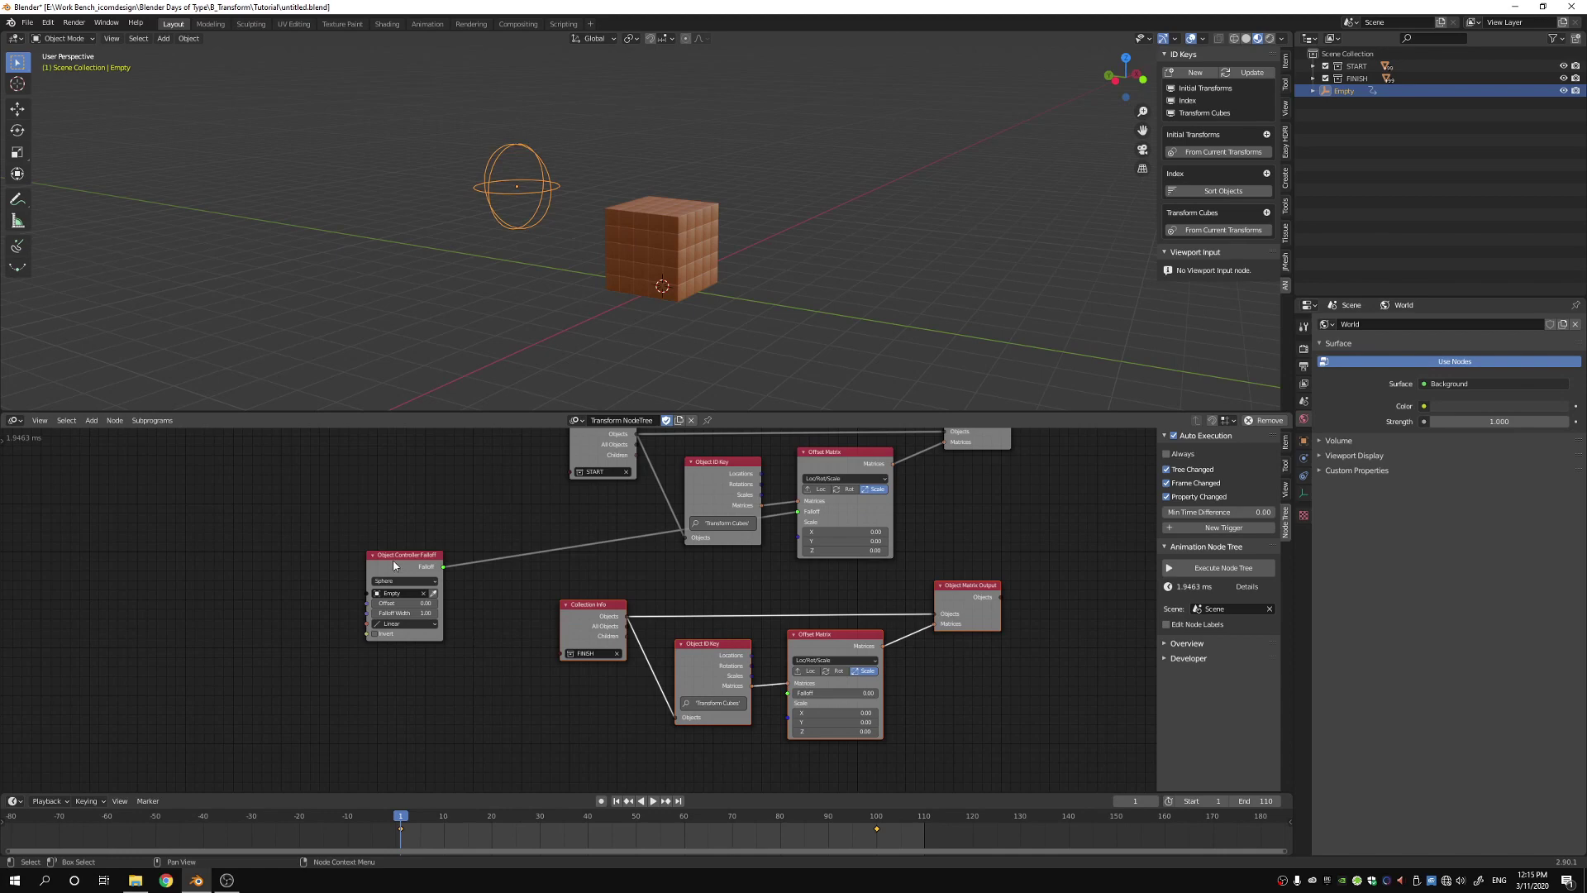
pyautogui.moveTo(393, 557); pyautogui.dragTo(359, 530)
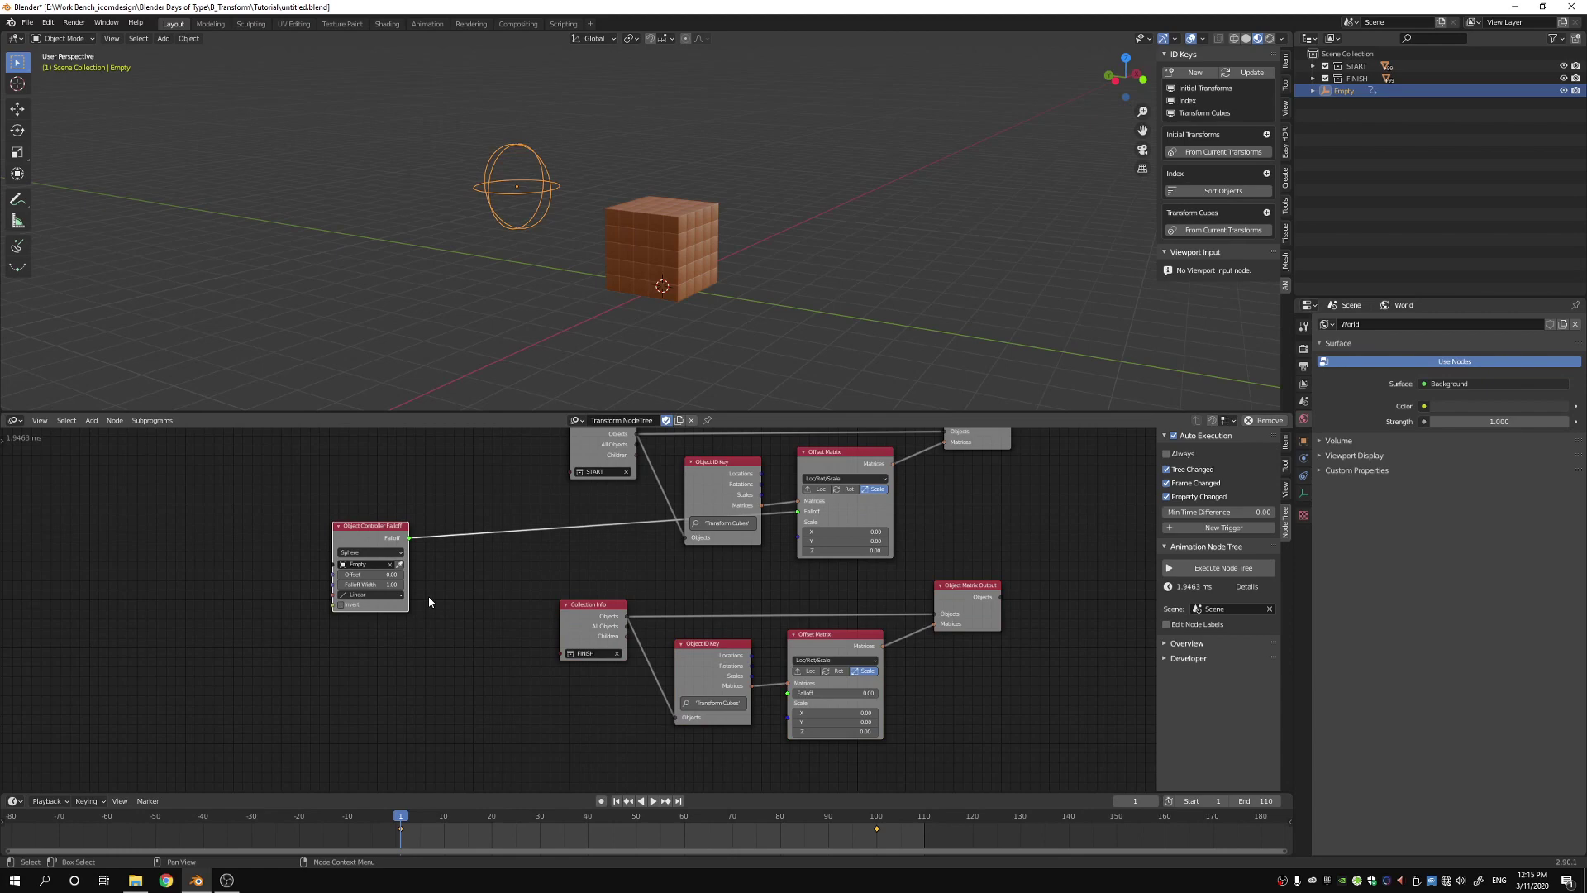
pyautogui.hotkey('shift', 'a')
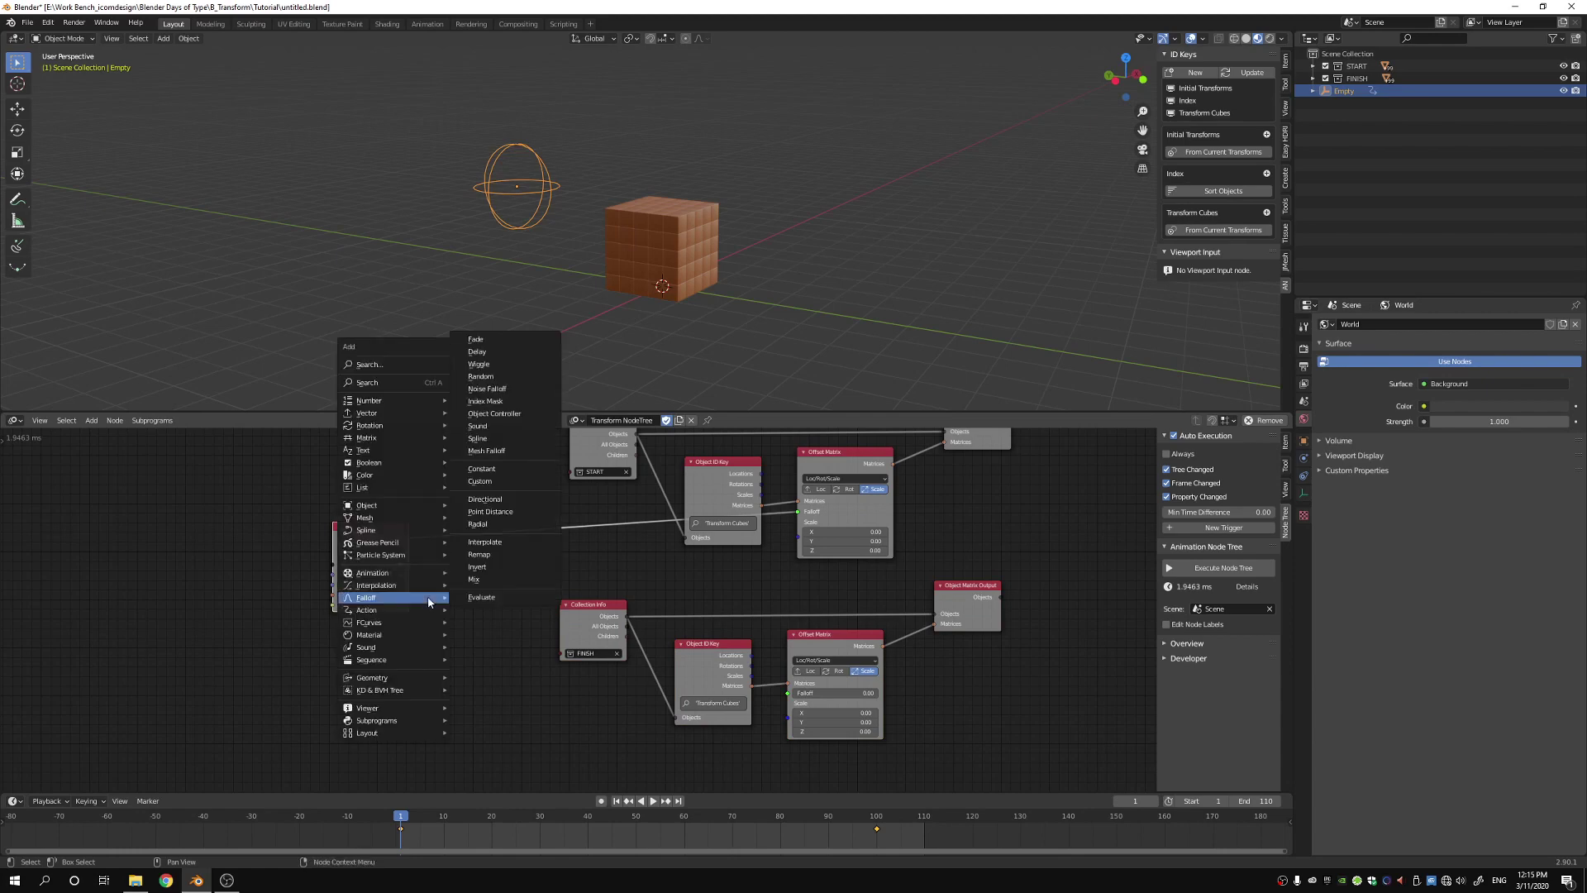
pyautogui.click(476, 568)
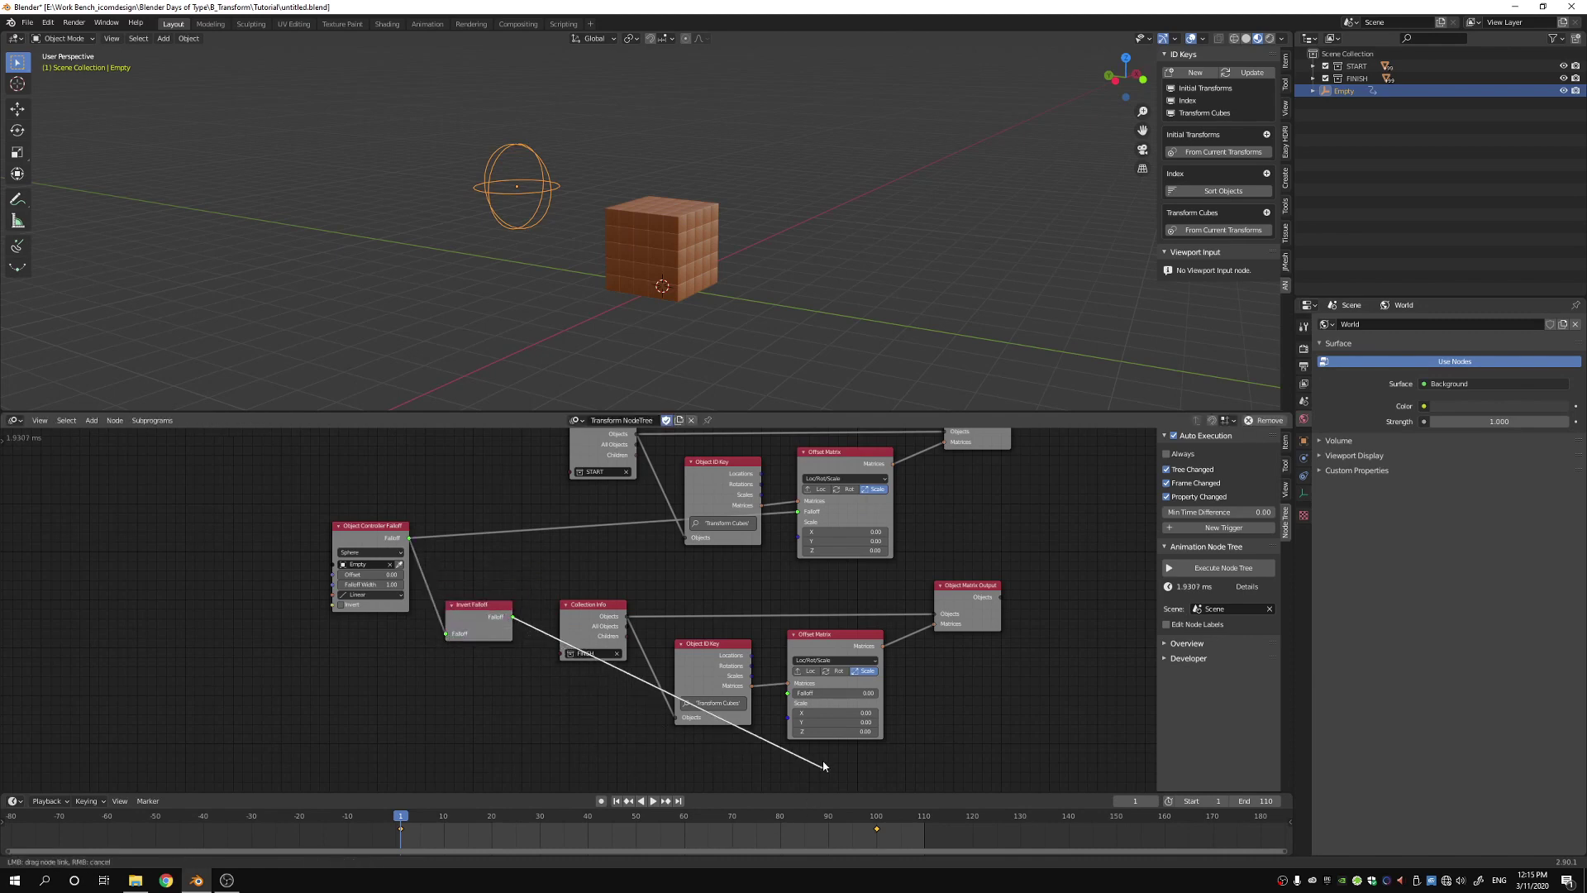
pyautogui.moveTo(794, 699); pyautogui.dragTo(789, 694)
pyautogui.moveTo(489, 609); pyautogui.dragTo(491, 701)
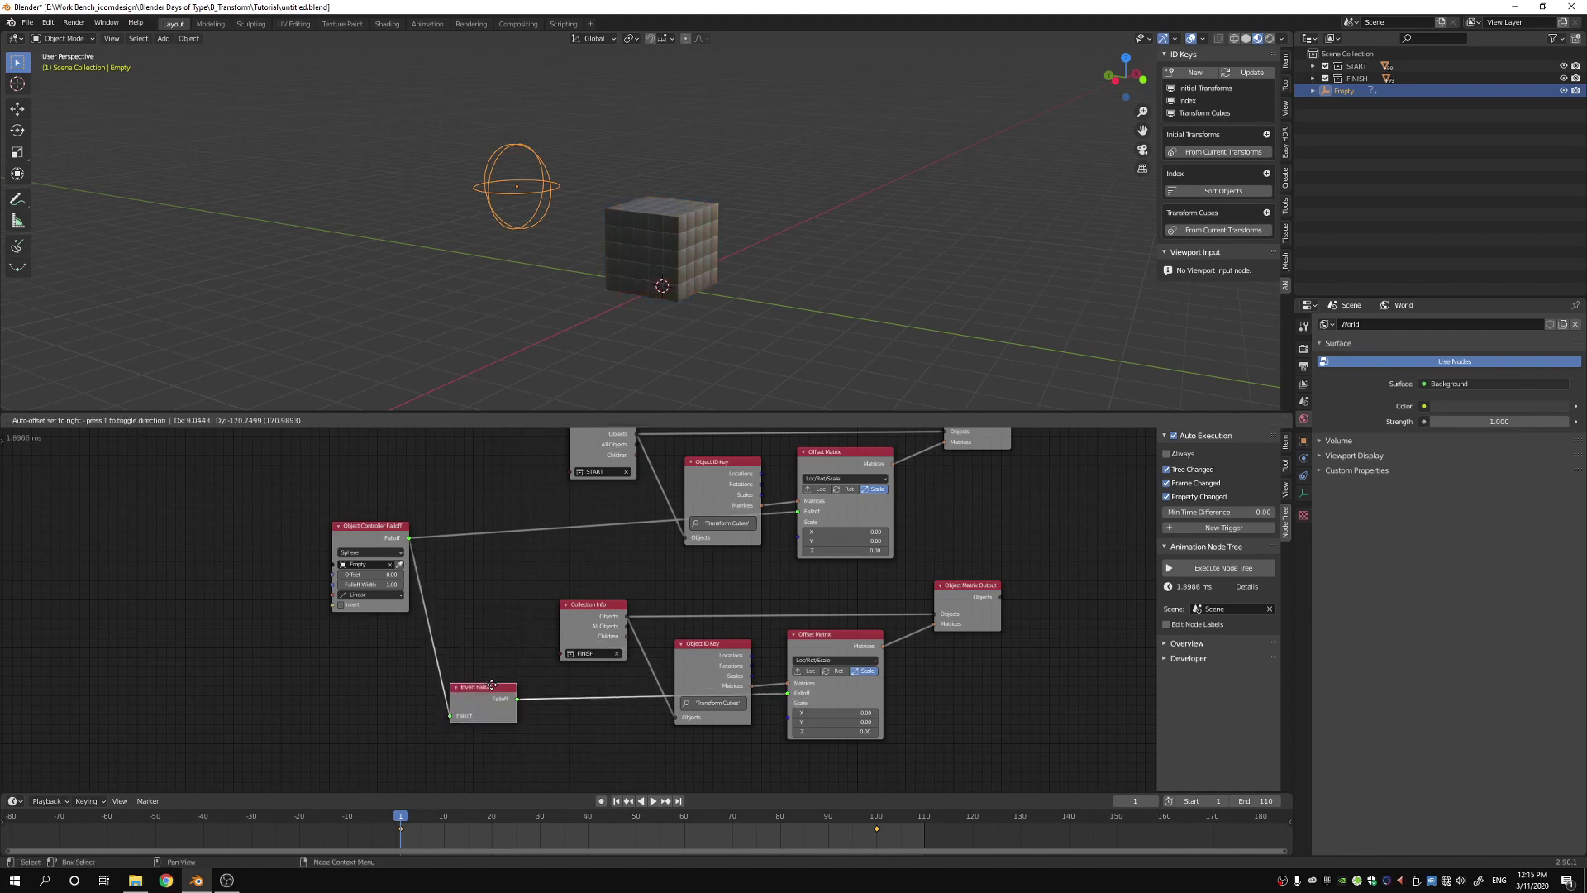
# - Play the animation to check the transition from the START to the FINISH cubes, and return to the first frame
pyautogui.click(655, 799)
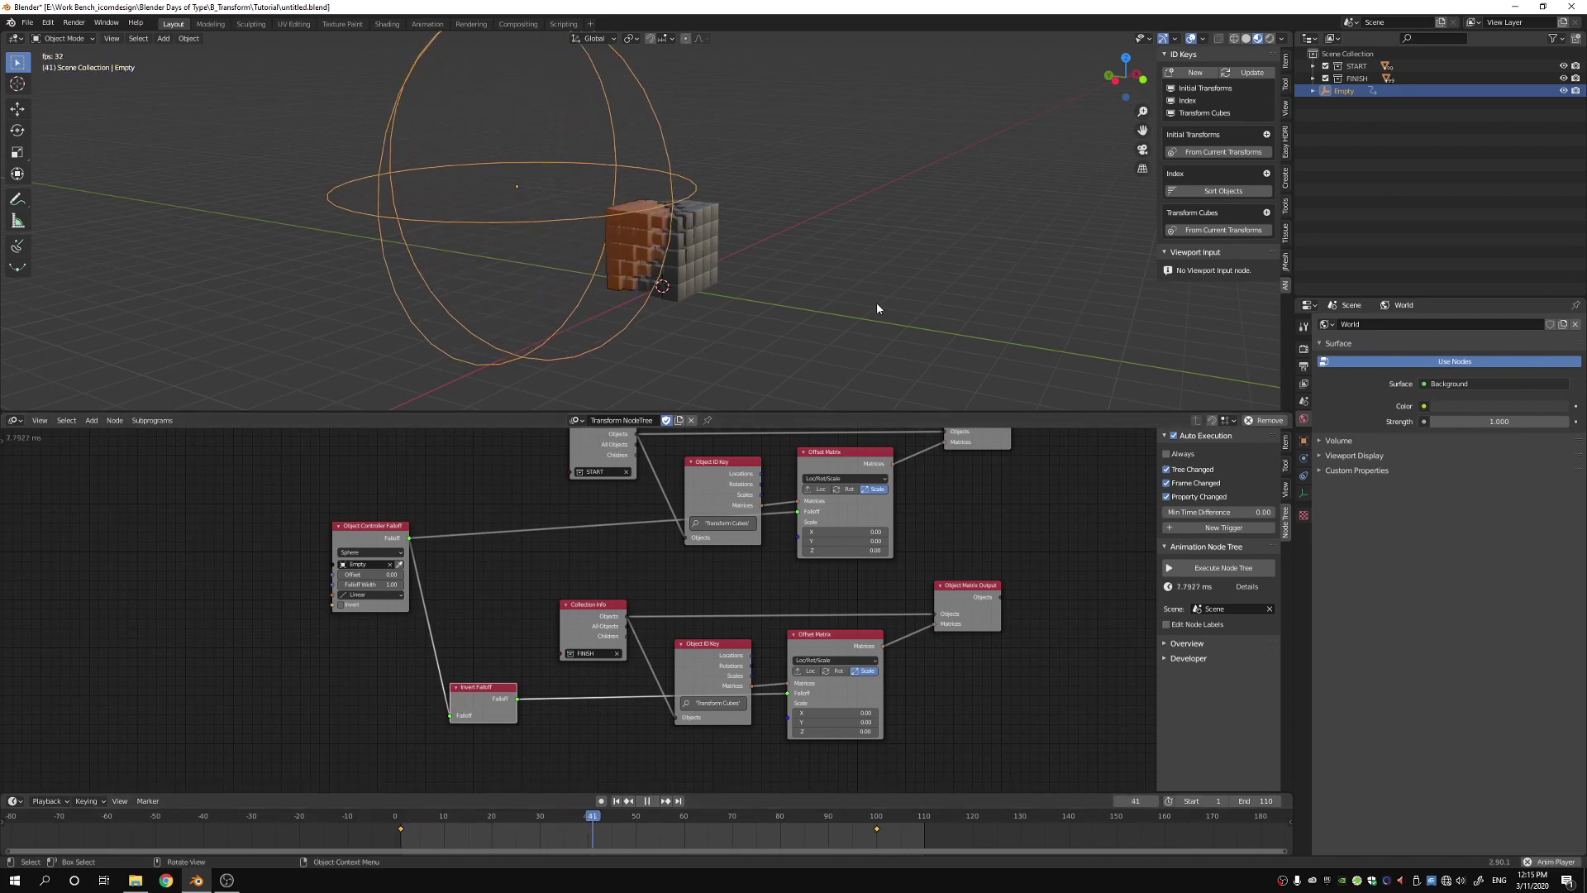
pyautogui.scroll(3, 769, 273)
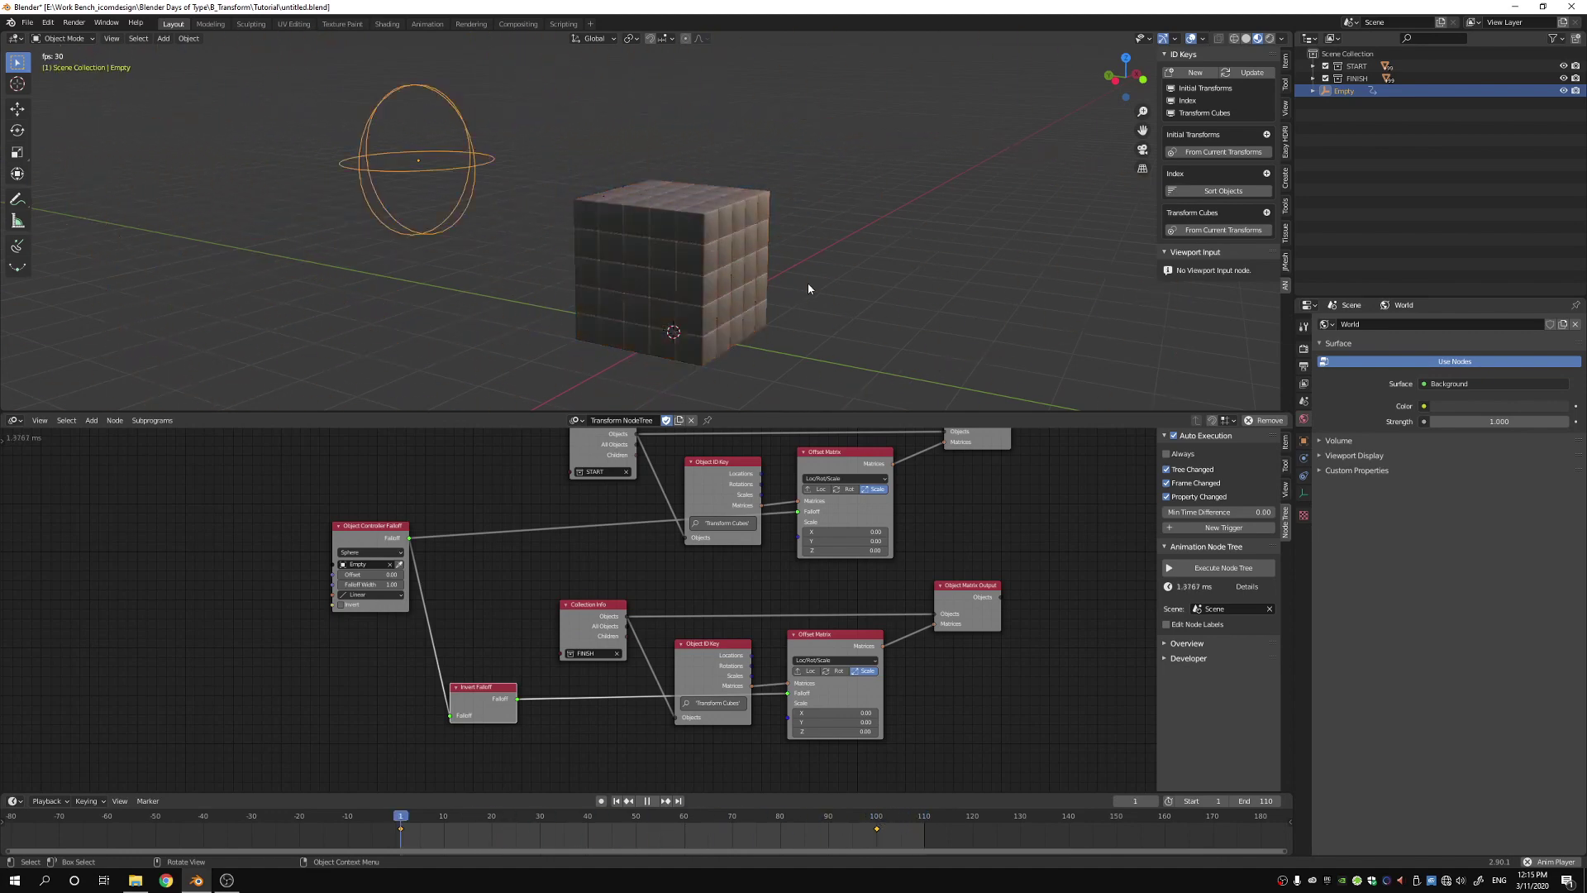
pyautogui.moveTo(949, 524); pyautogui.dragTo(927, 549, button='middle')
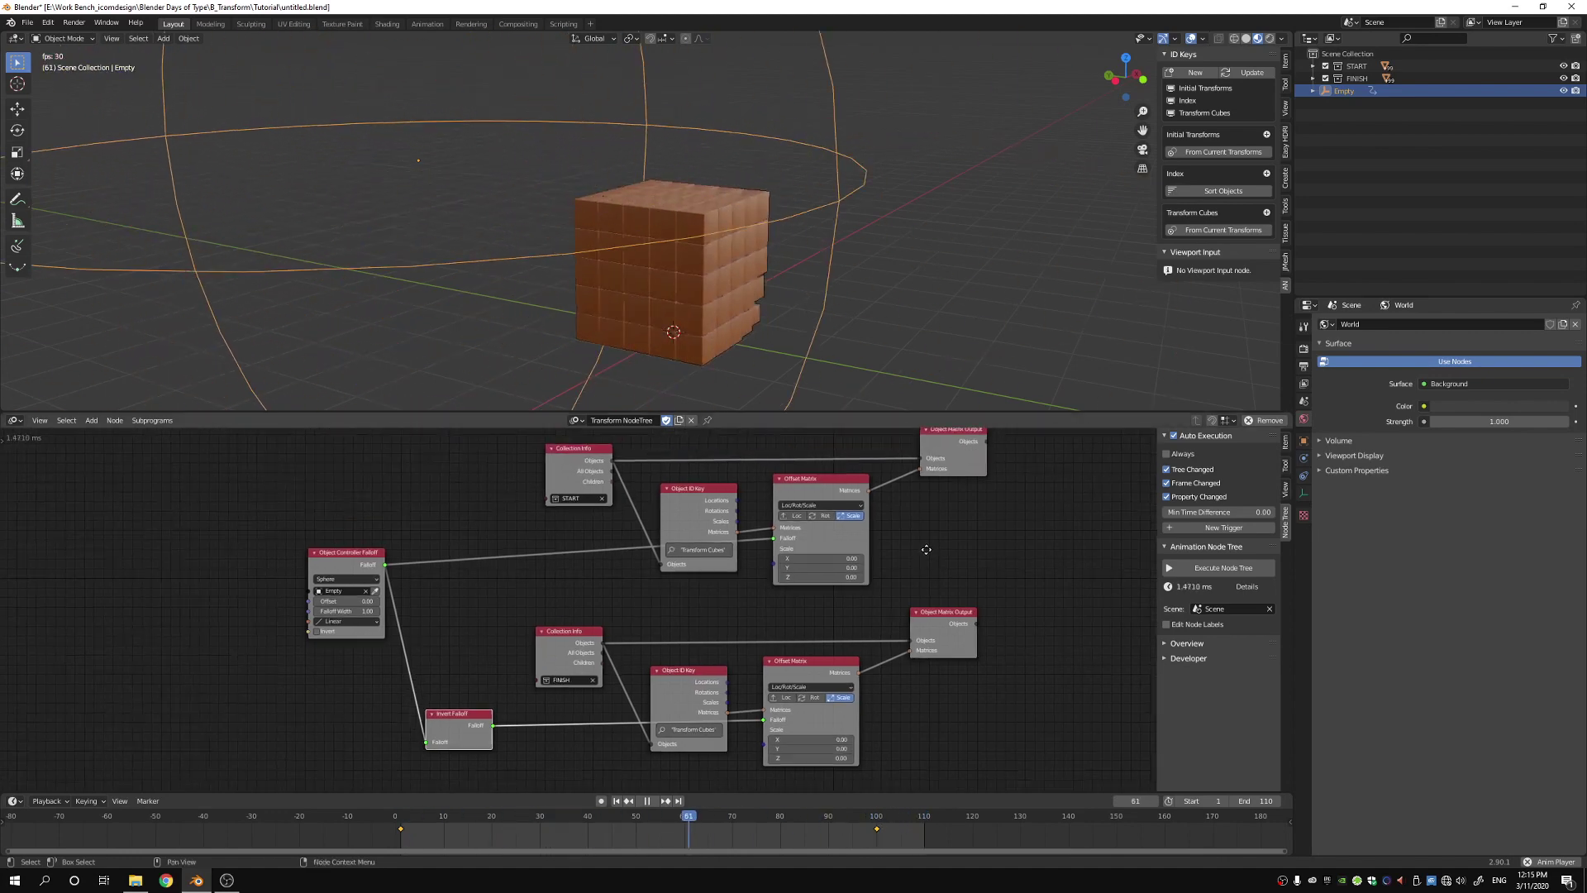
pyautogui.scroll(-1, 926, 549)
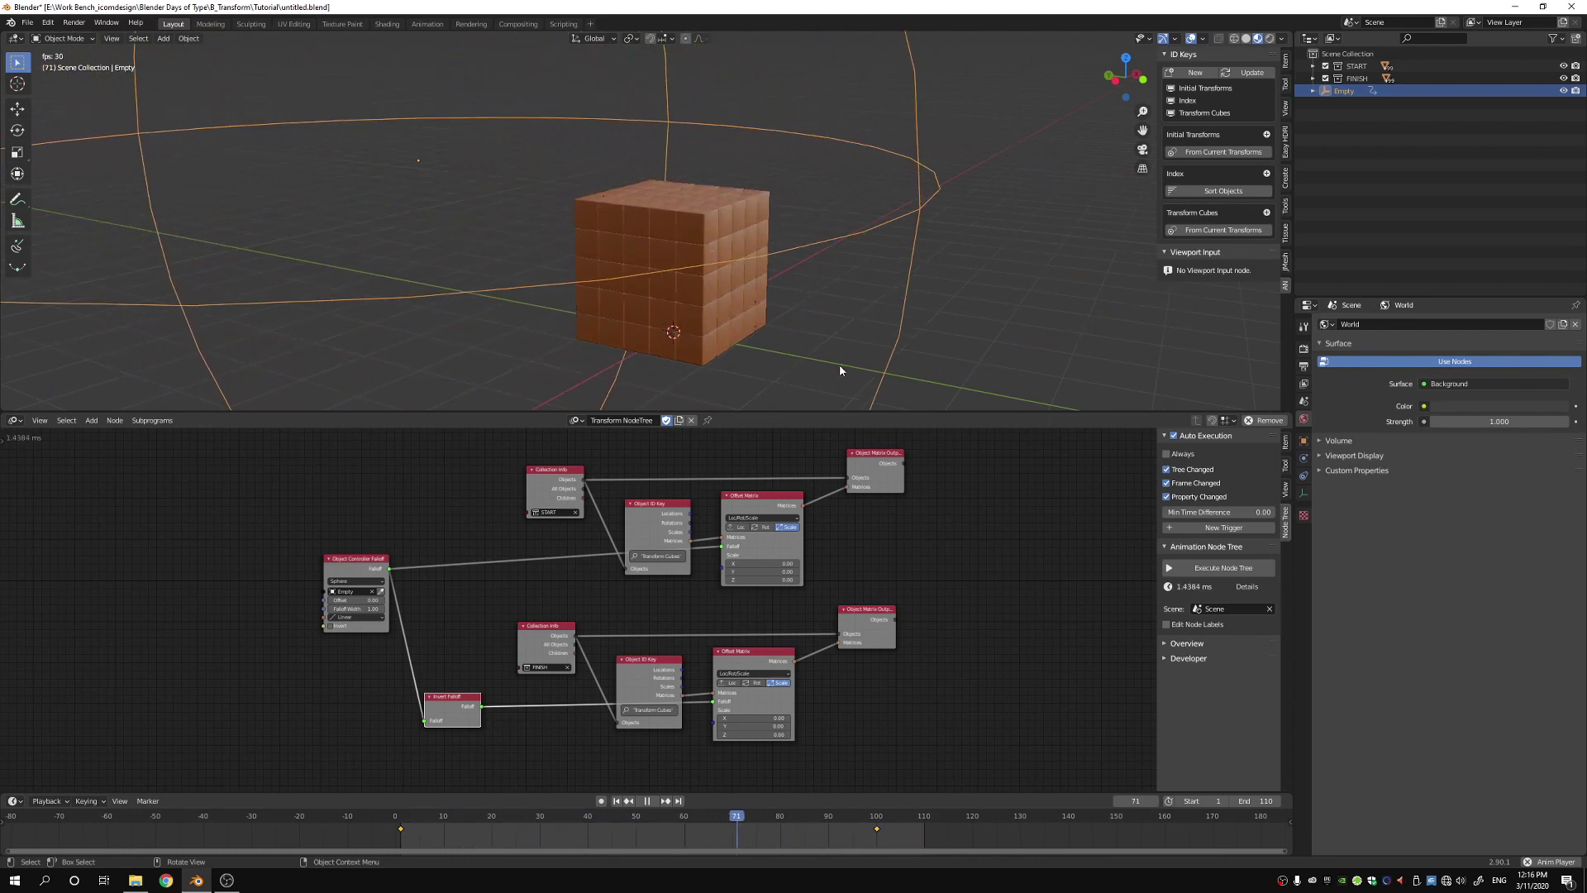
pyautogui.click(619, 801)
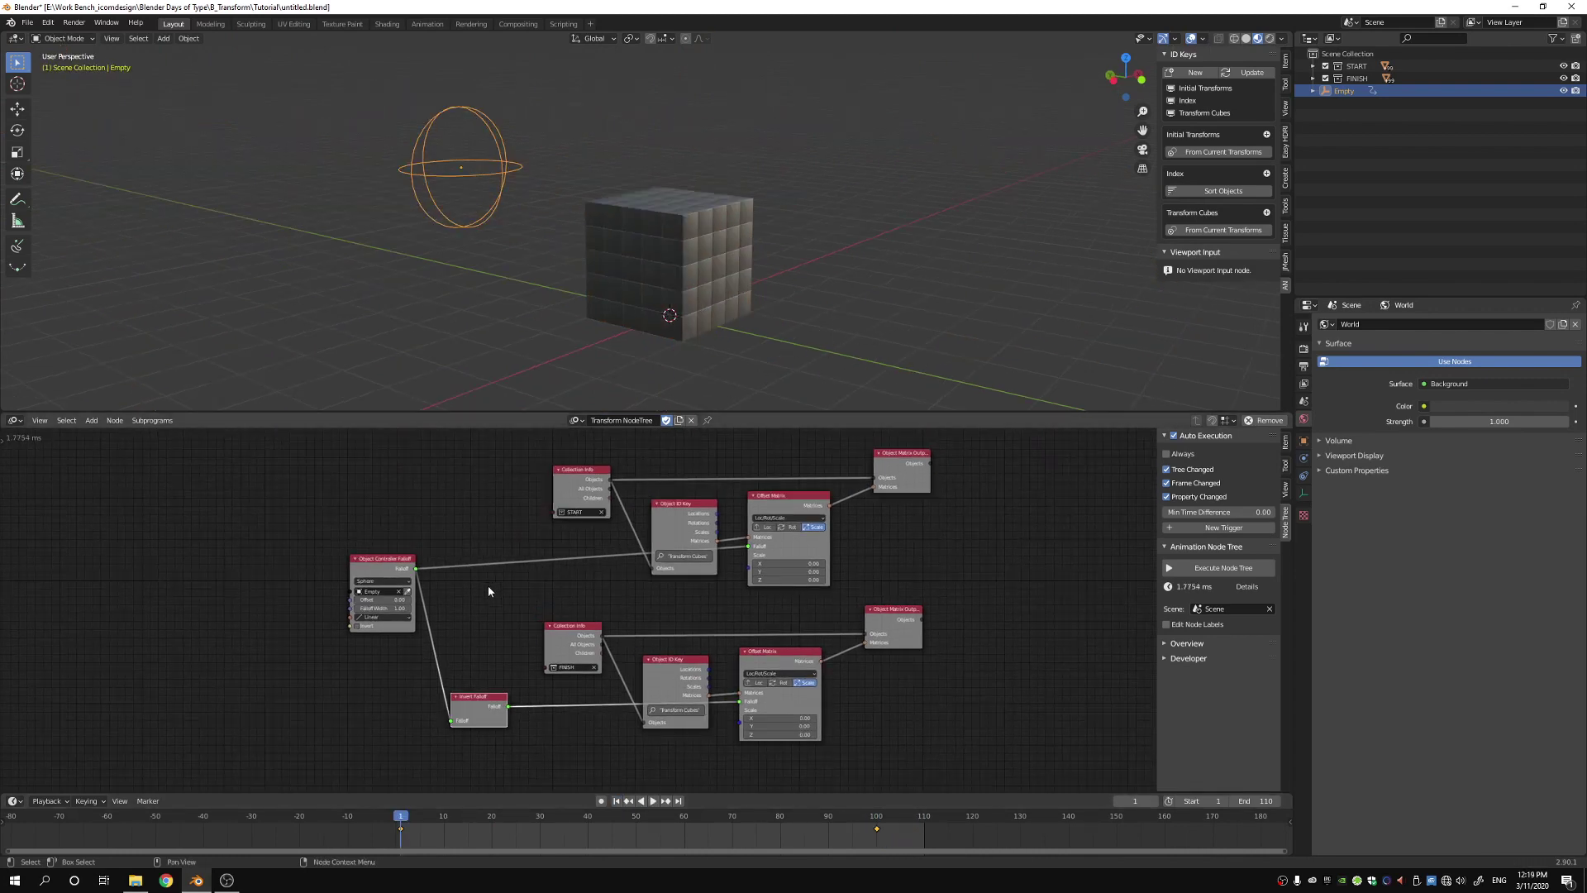
# - With the animation playing, set the Object Controller Falloff's Offset to -2 and its Falloff Width to 3
pyautogui.scroll(3, 485, 592)
pyautogui.scroll(2, 613, 609)
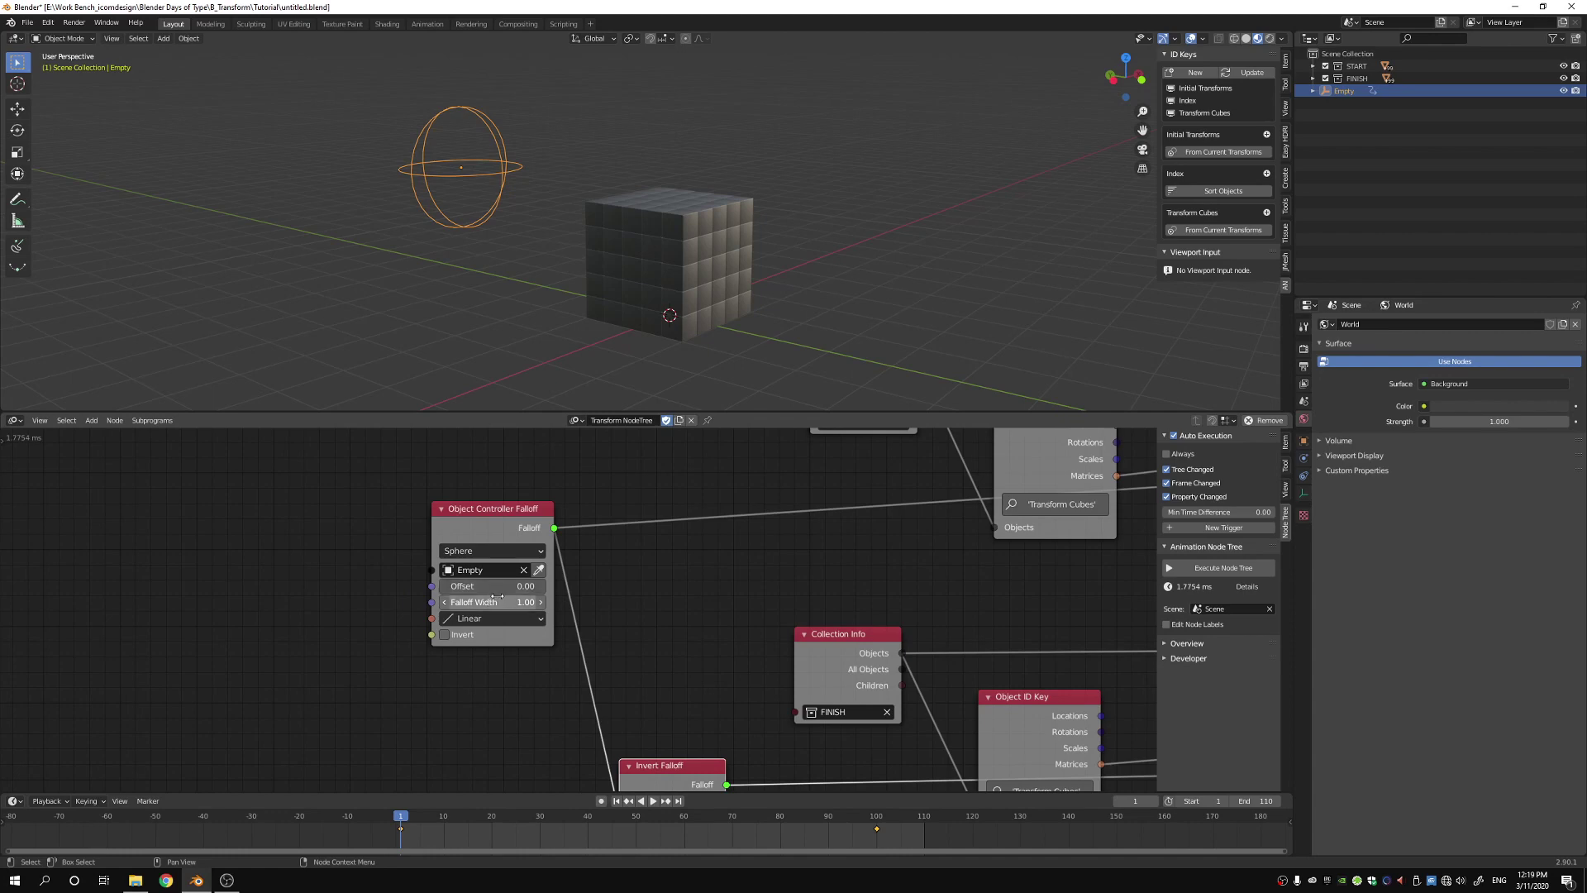
pyautogui.click(654, 802)
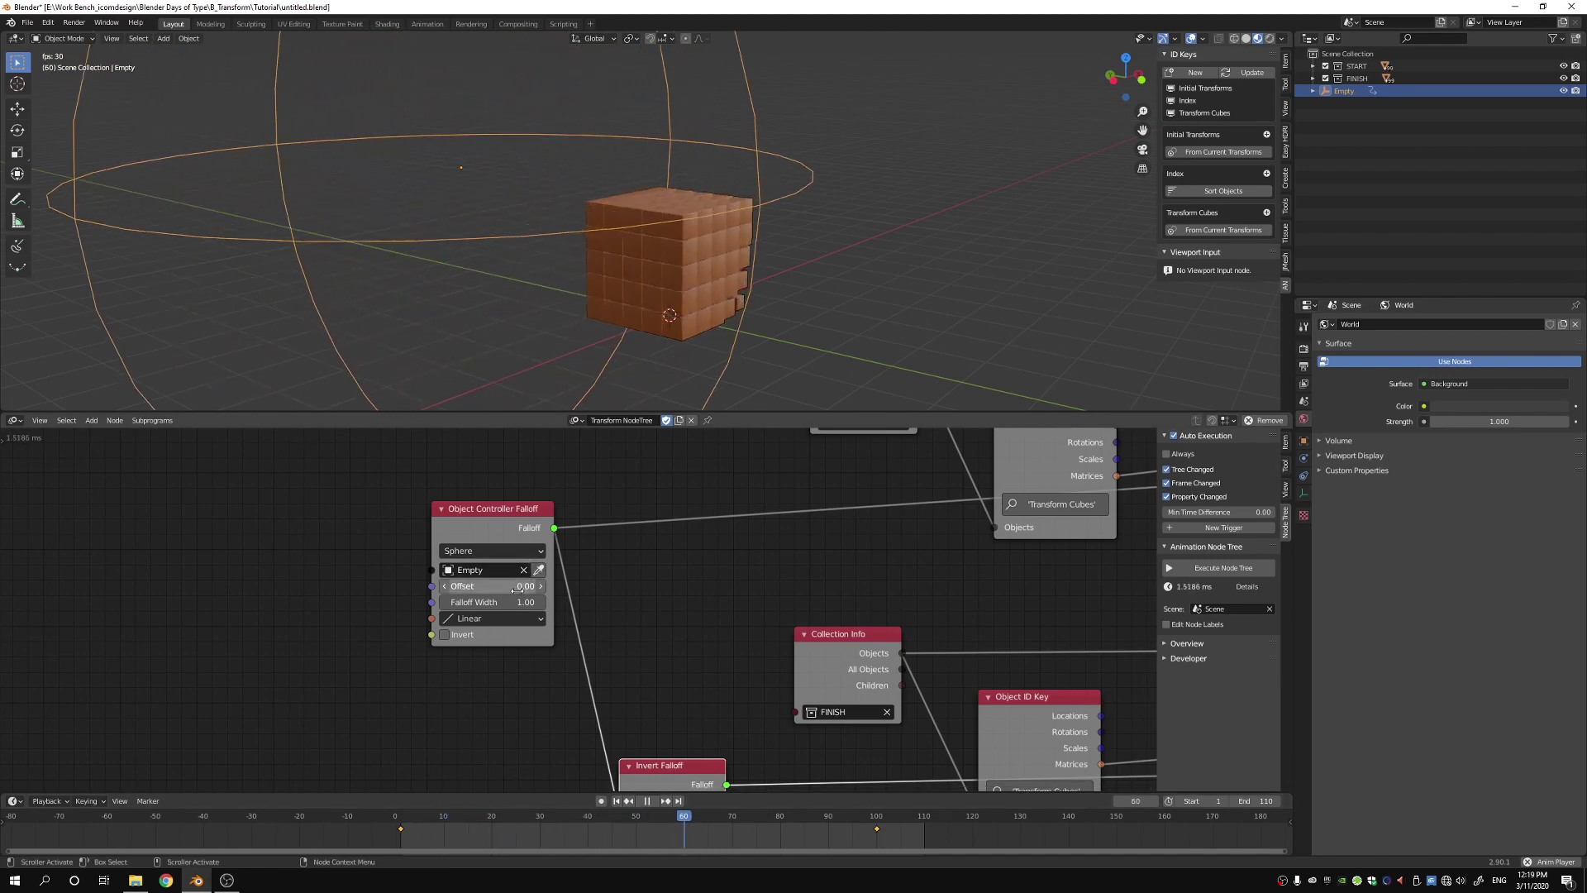
pyautogui.click(517, 586)
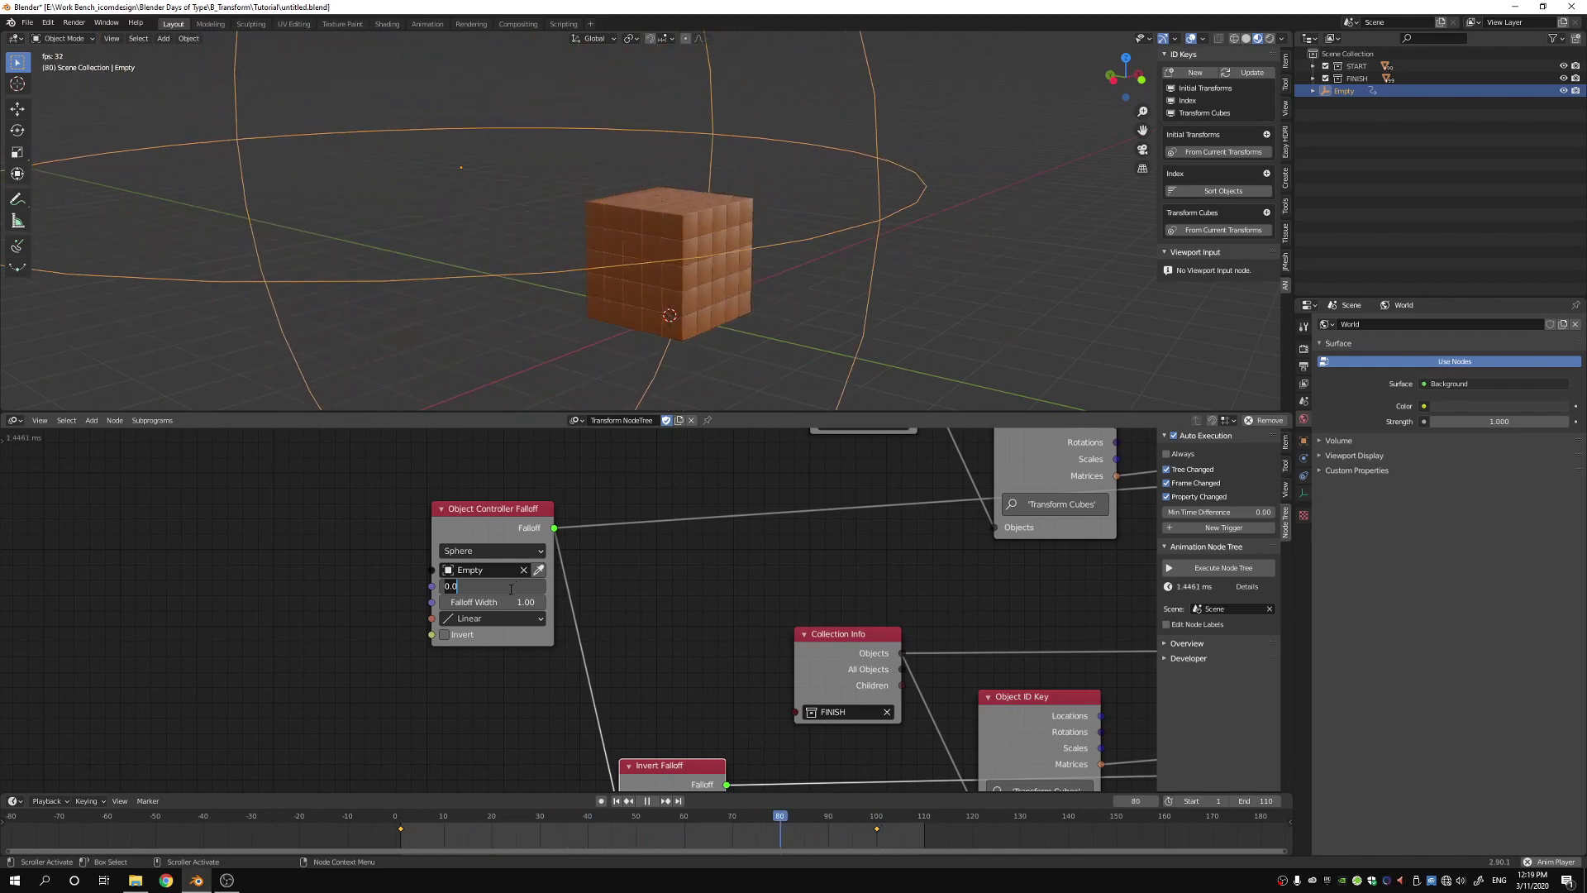
pyautogui.write('-2')
pyautogui.press('Return')
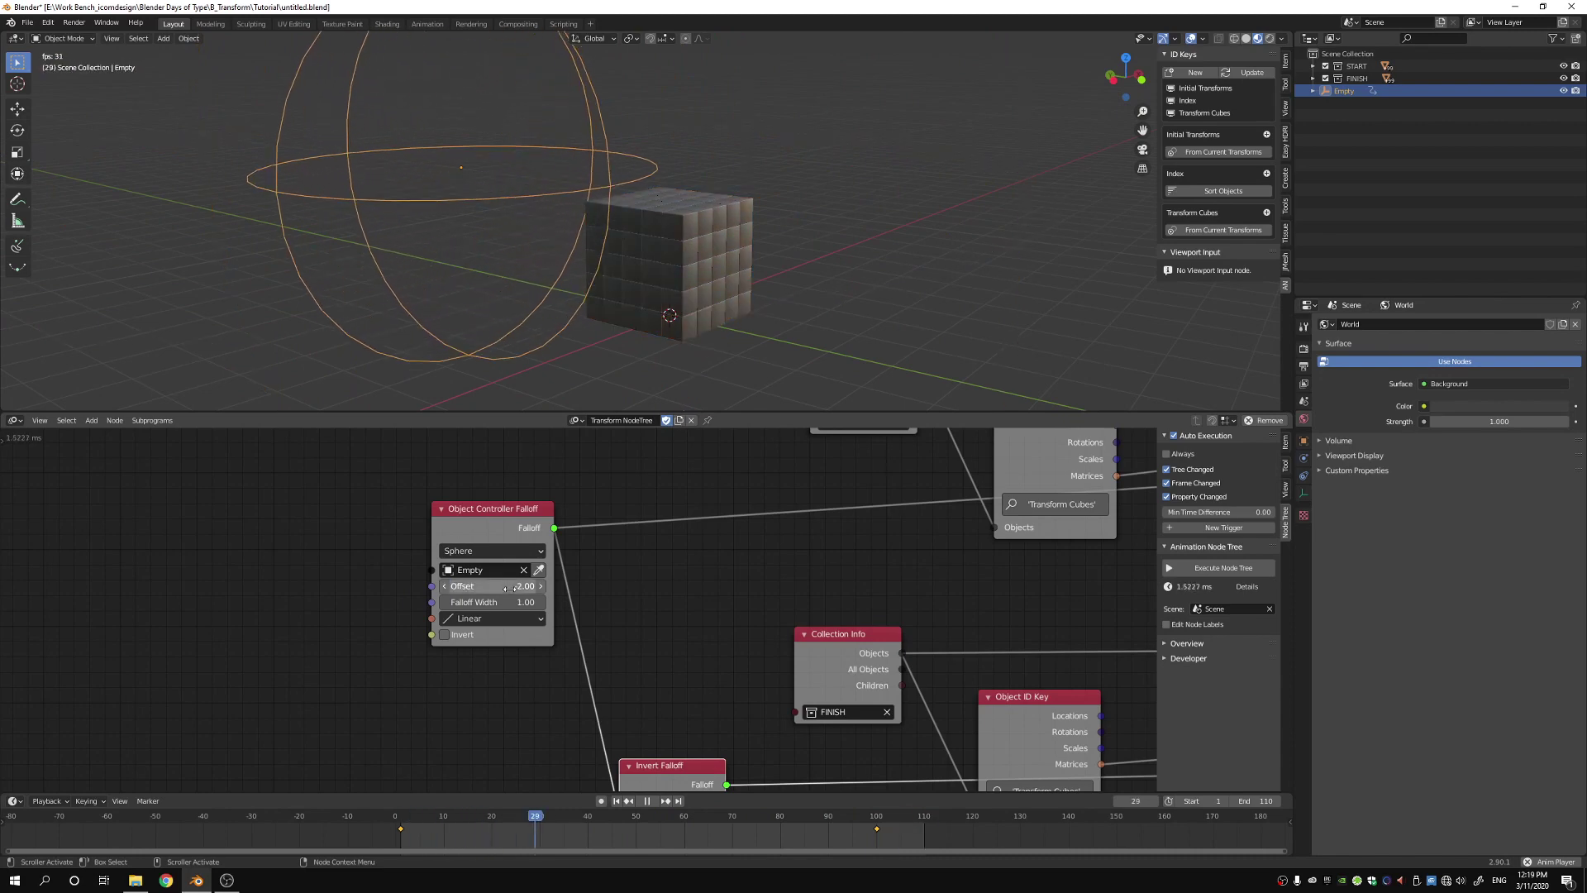
pyautogui.click(520, 604)
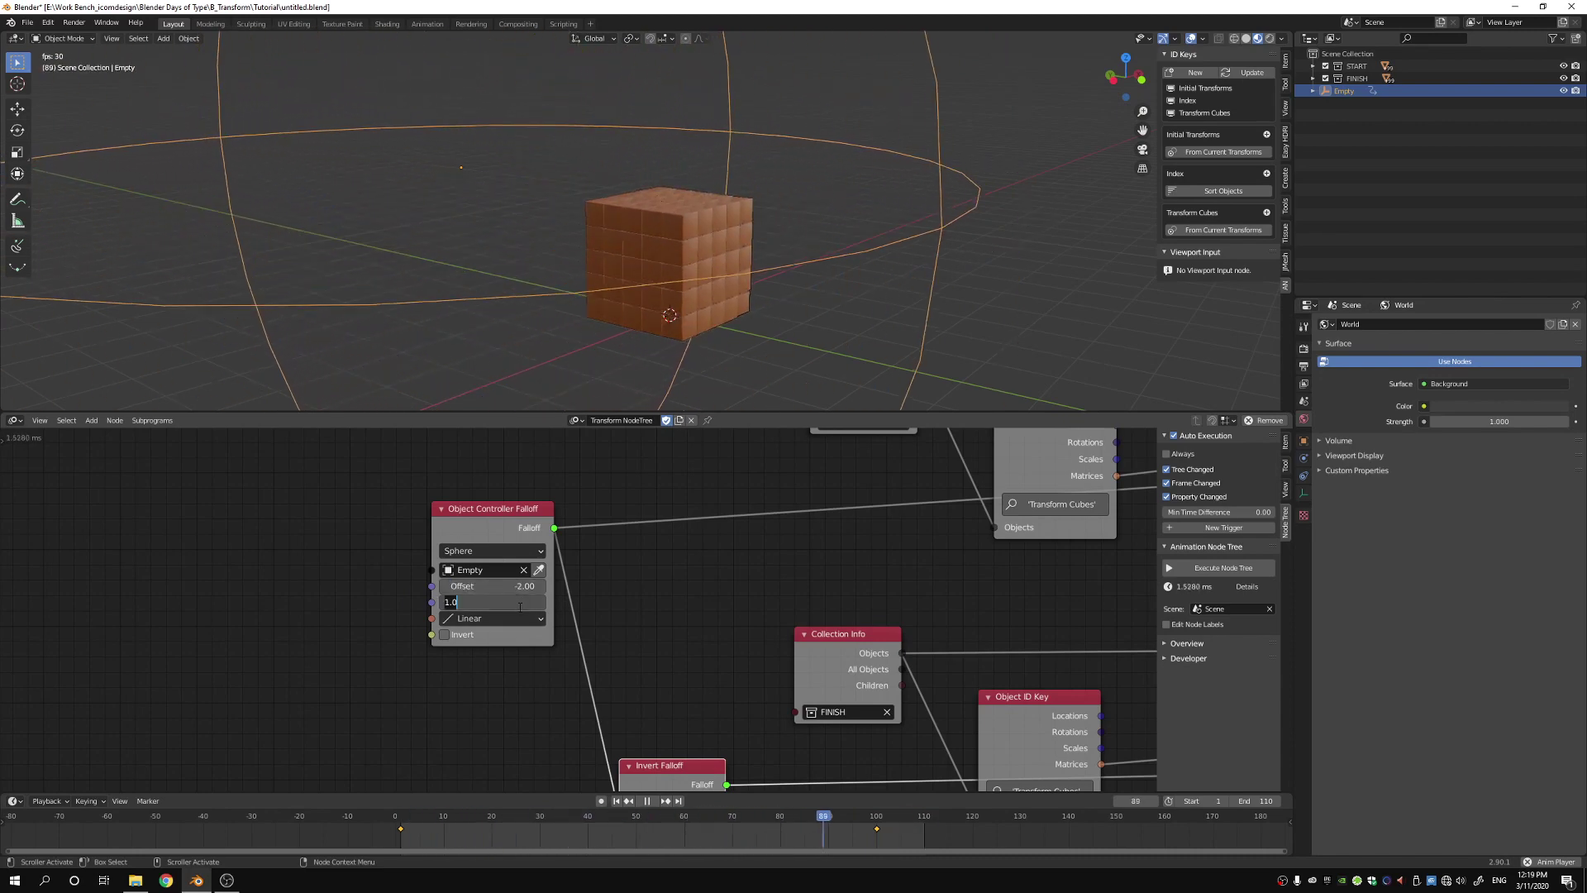
pyautogui.write('3')
pyautogui.press('Return')
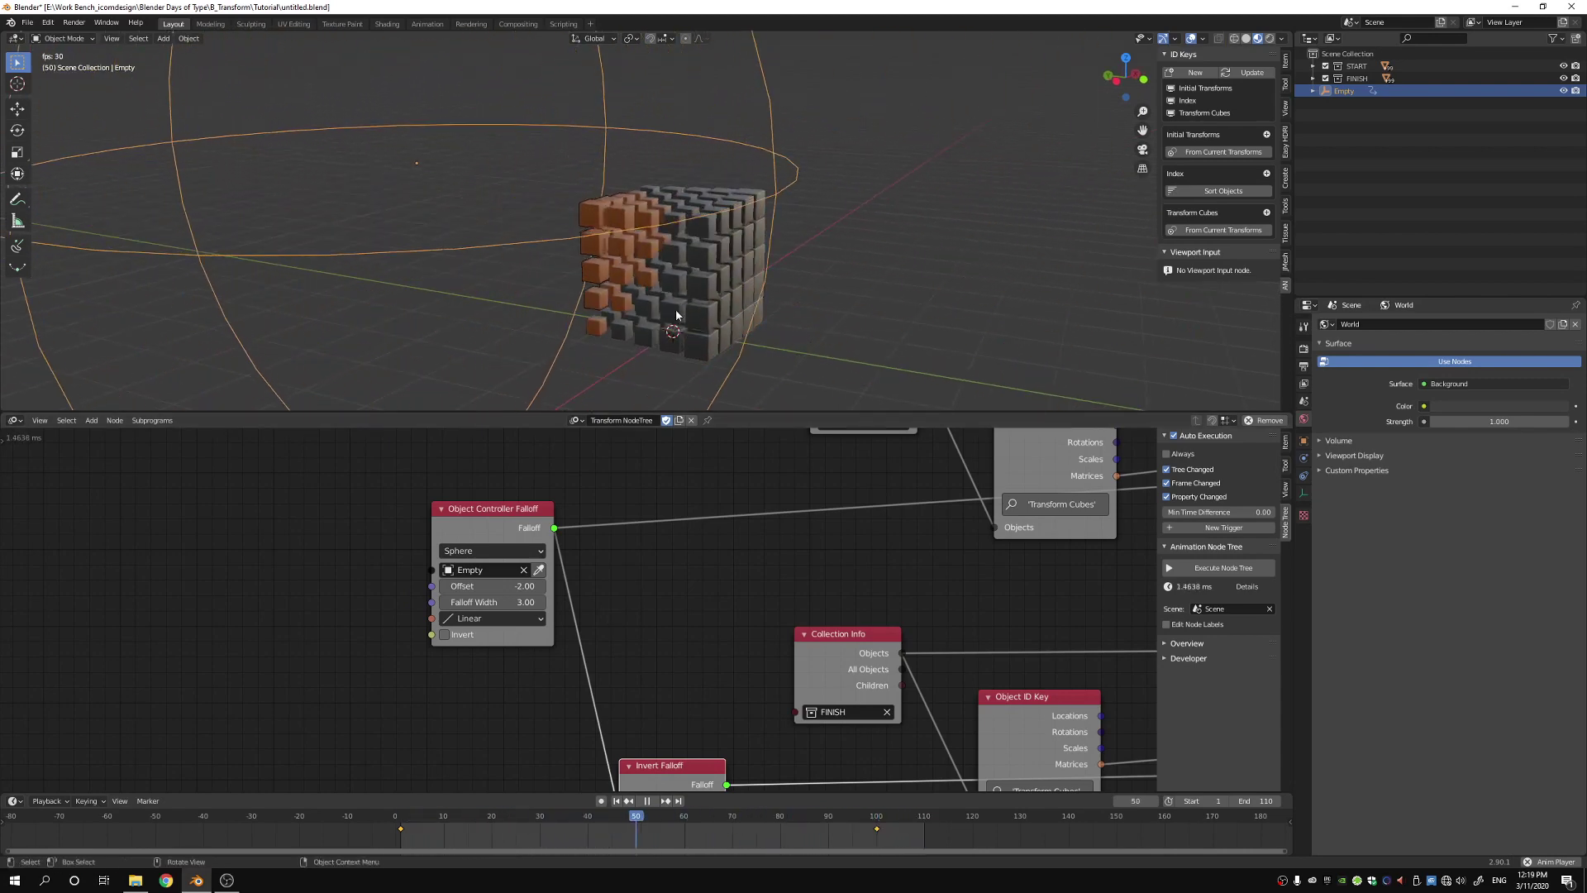
# - Set the Object Controller Falloff's own interpolation to Back with both ease in and ease out enabled
pyautogui.click(530, 620)
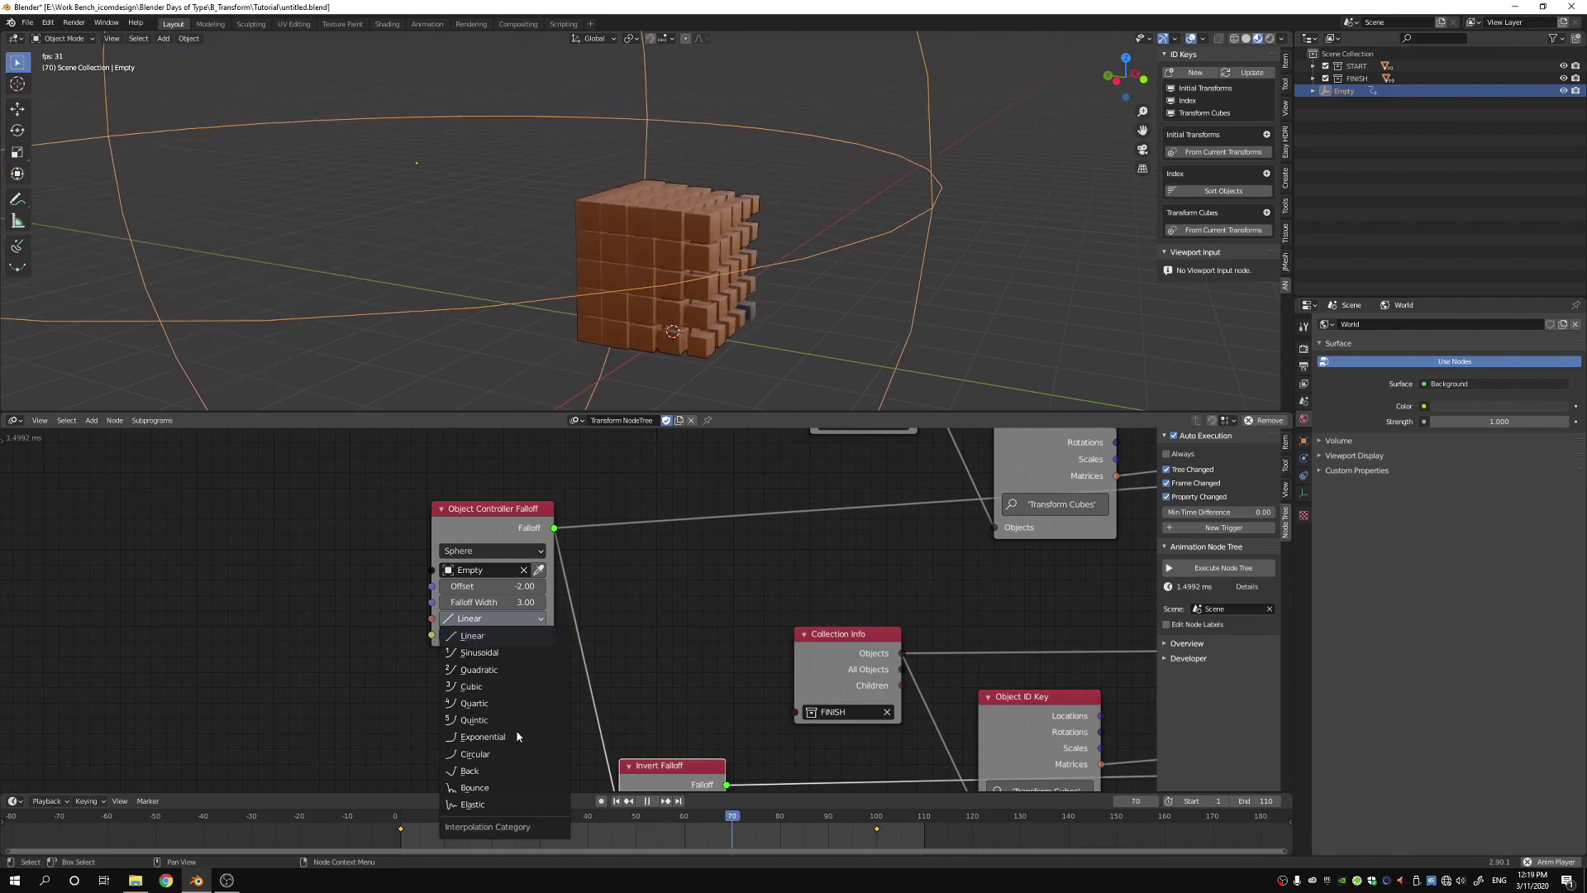
pyautogui.click(487, 771)
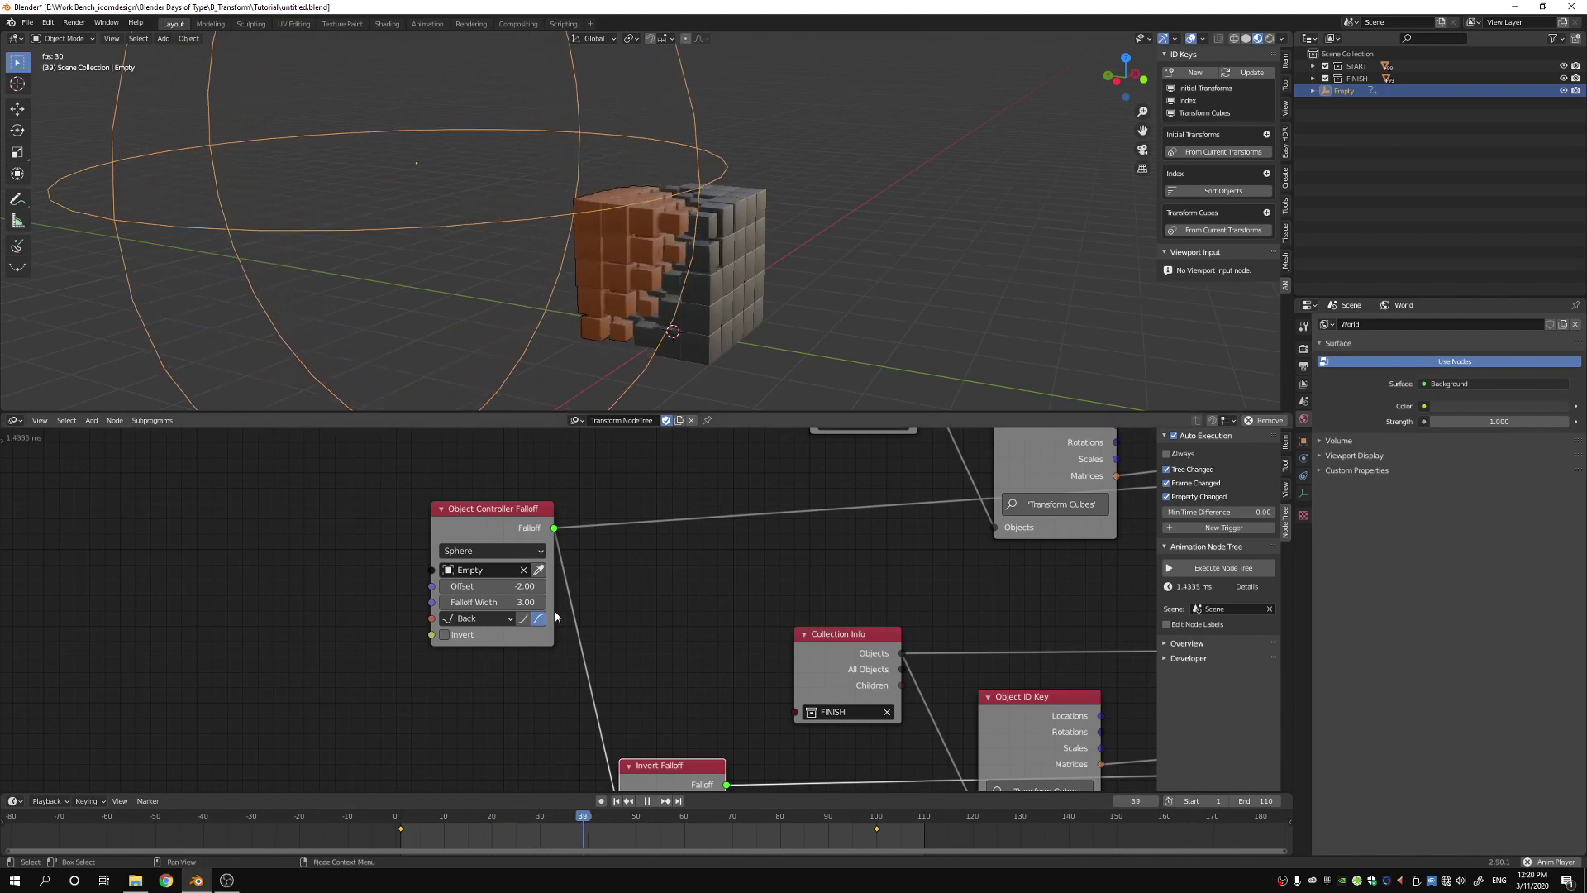
pyautogui.click(523, 618)
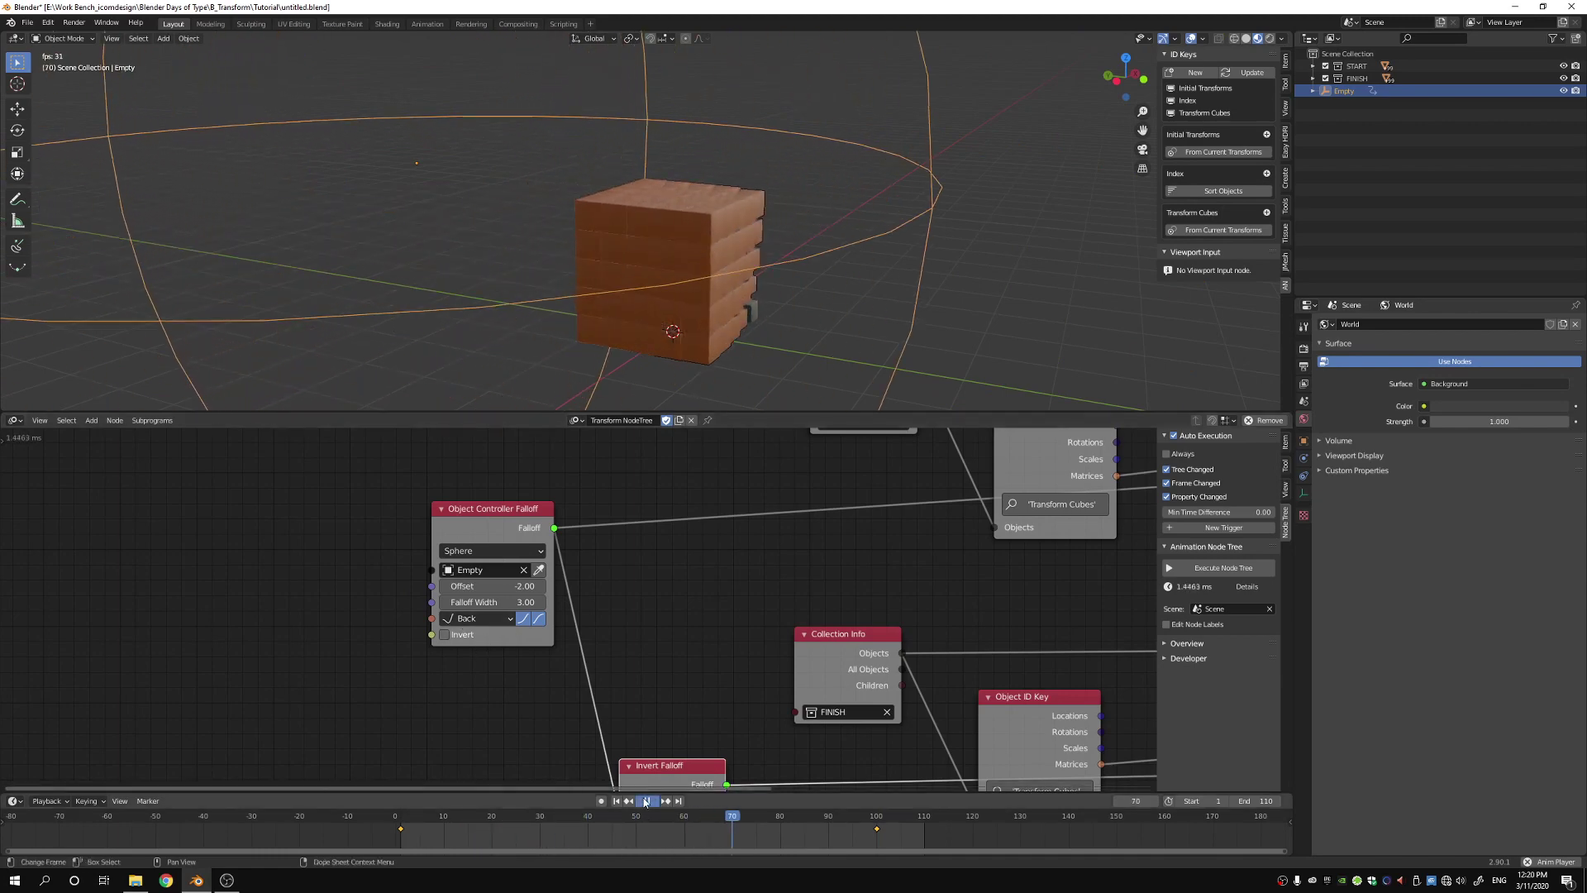
# - Feed the falloff's Interpolation input from a new Construct Interpolation node set to Back, with both easing options and size 4, and preview the animation
pyautogui.click(617, 800)
pyautogui.moveTo(518, 697); pyautogui.dragTo(467, 670, button='middle')
pyautogui.hotkey('shift', 'a')
pyautogui.moveTo(455, 669)
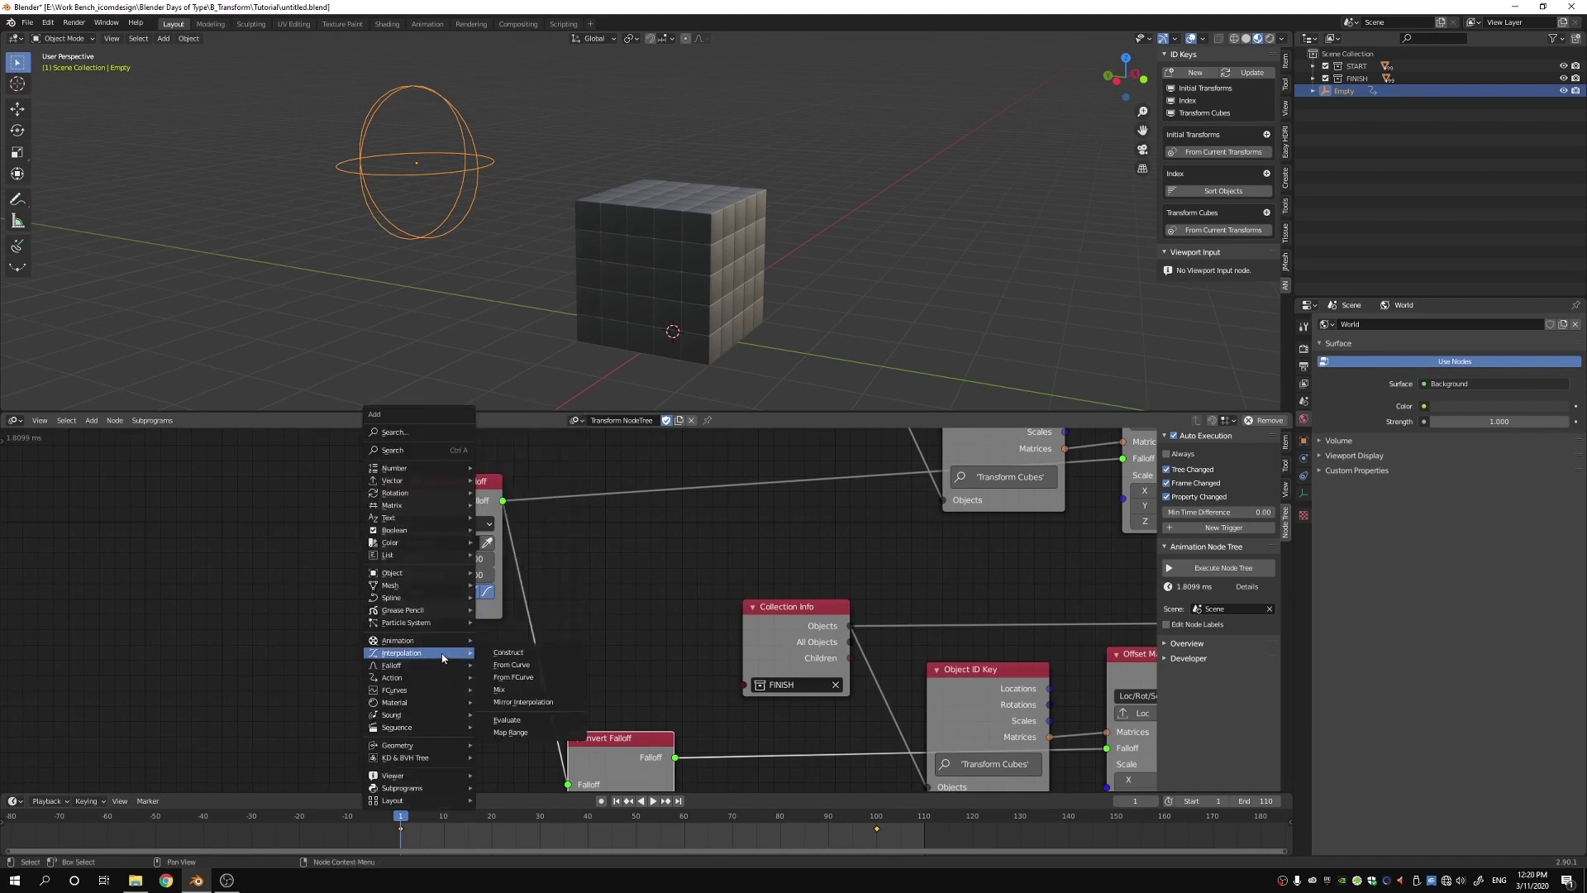
pyautogui.click(499, 655)
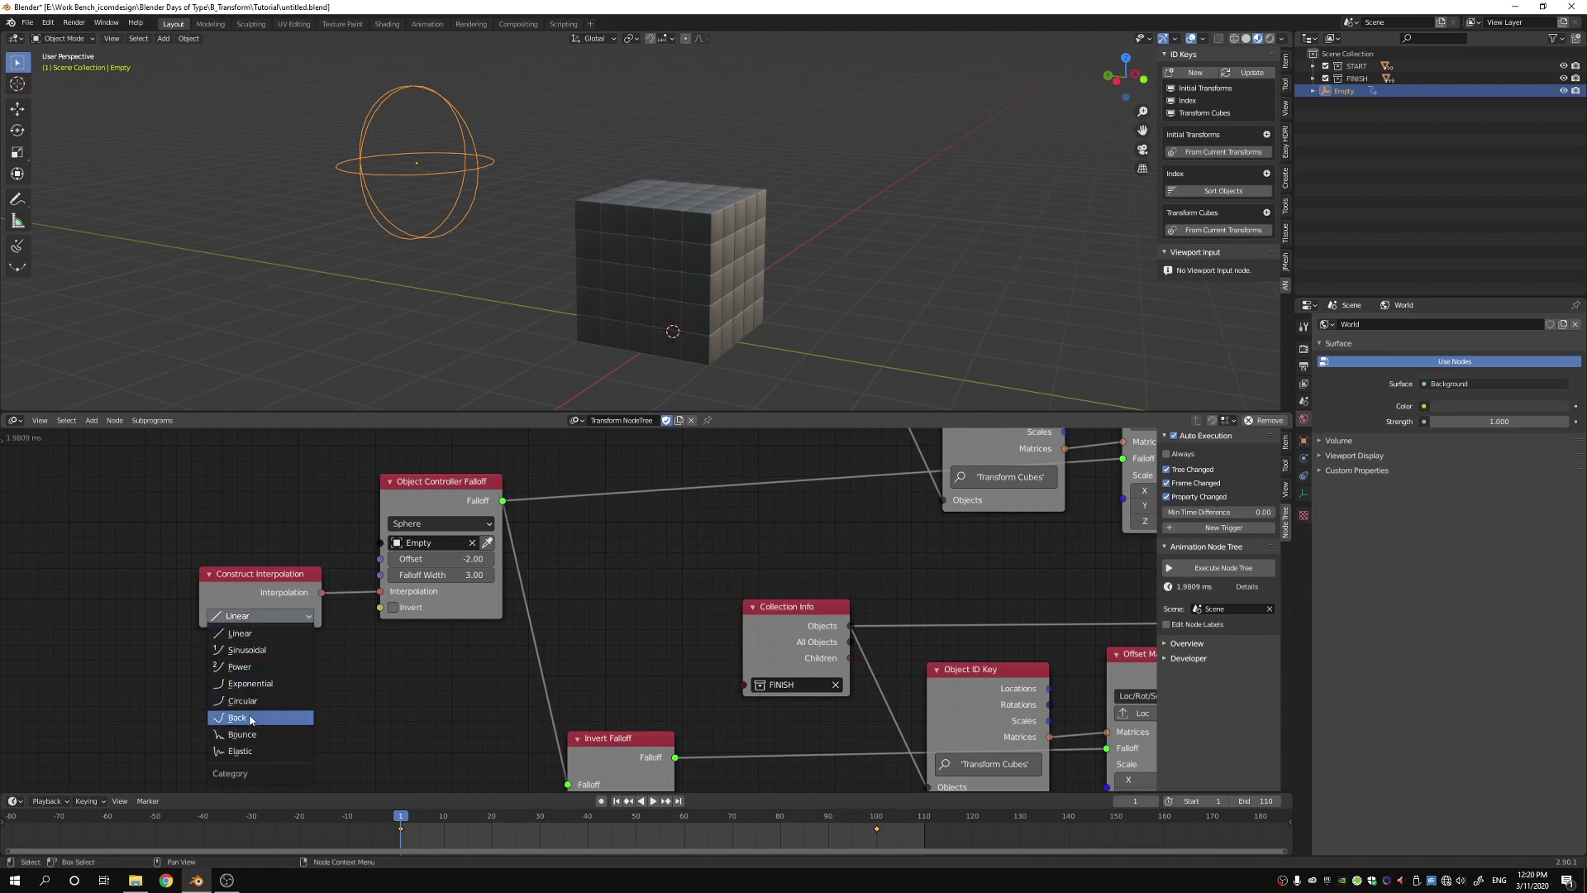
pyautogui.click(250, 718)
pyautogui.moveTo(255, 575); pyautogui.dragTo(258, 562)
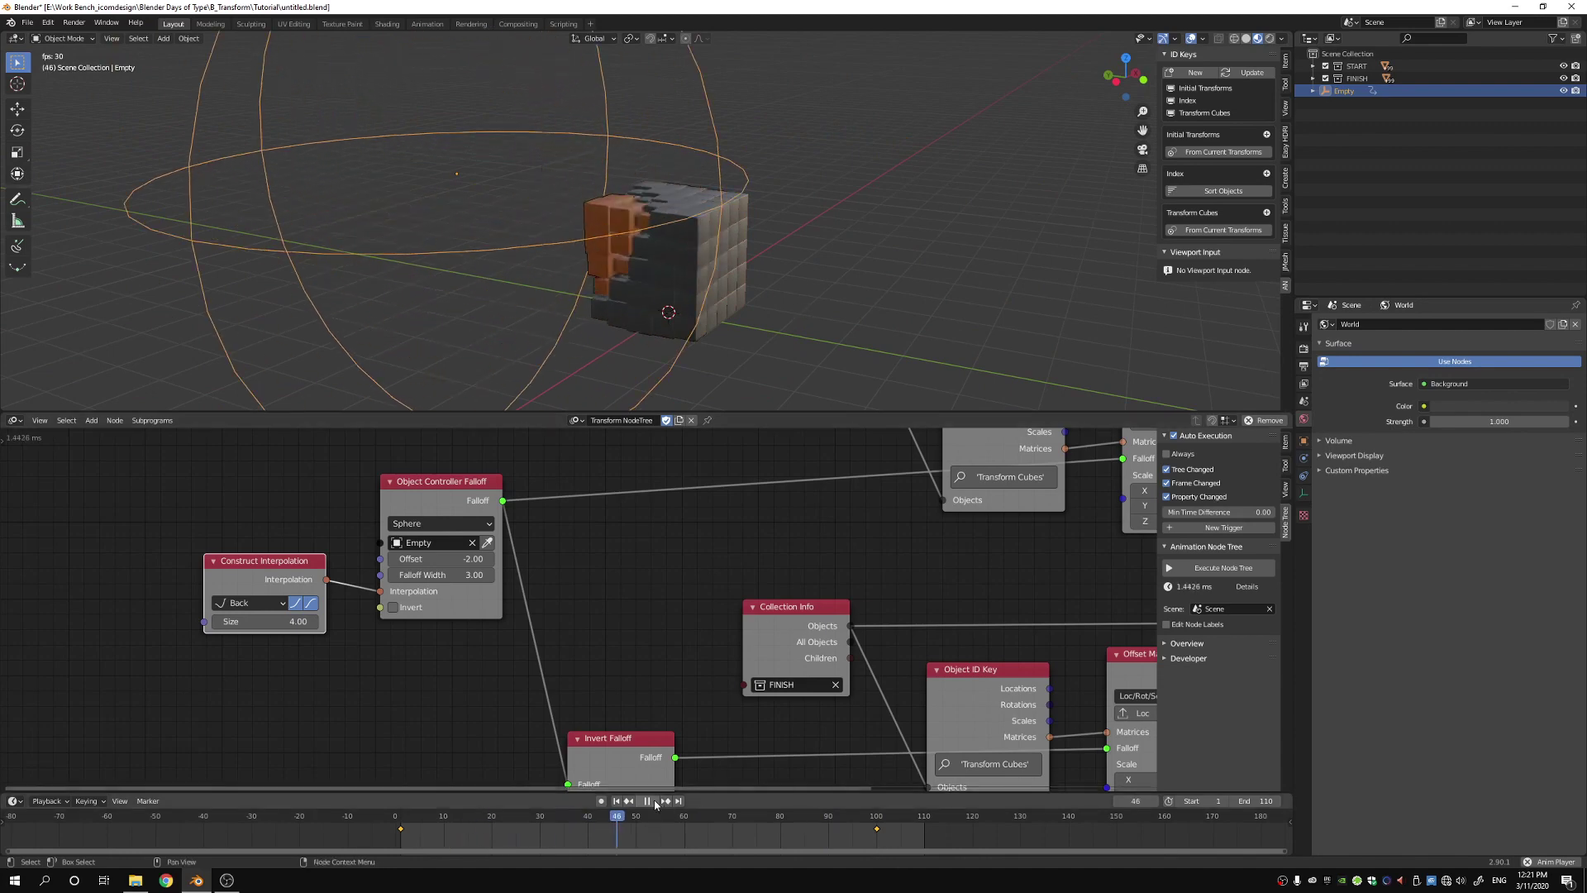
pyautogui.press('Escape')
# - Move the FINISH chain's Offset Matrix node a little further from its Object ID Key node
pyautogui.moveTo(1025, 557); pyautogui.dragTo(534, 481, button='middle')
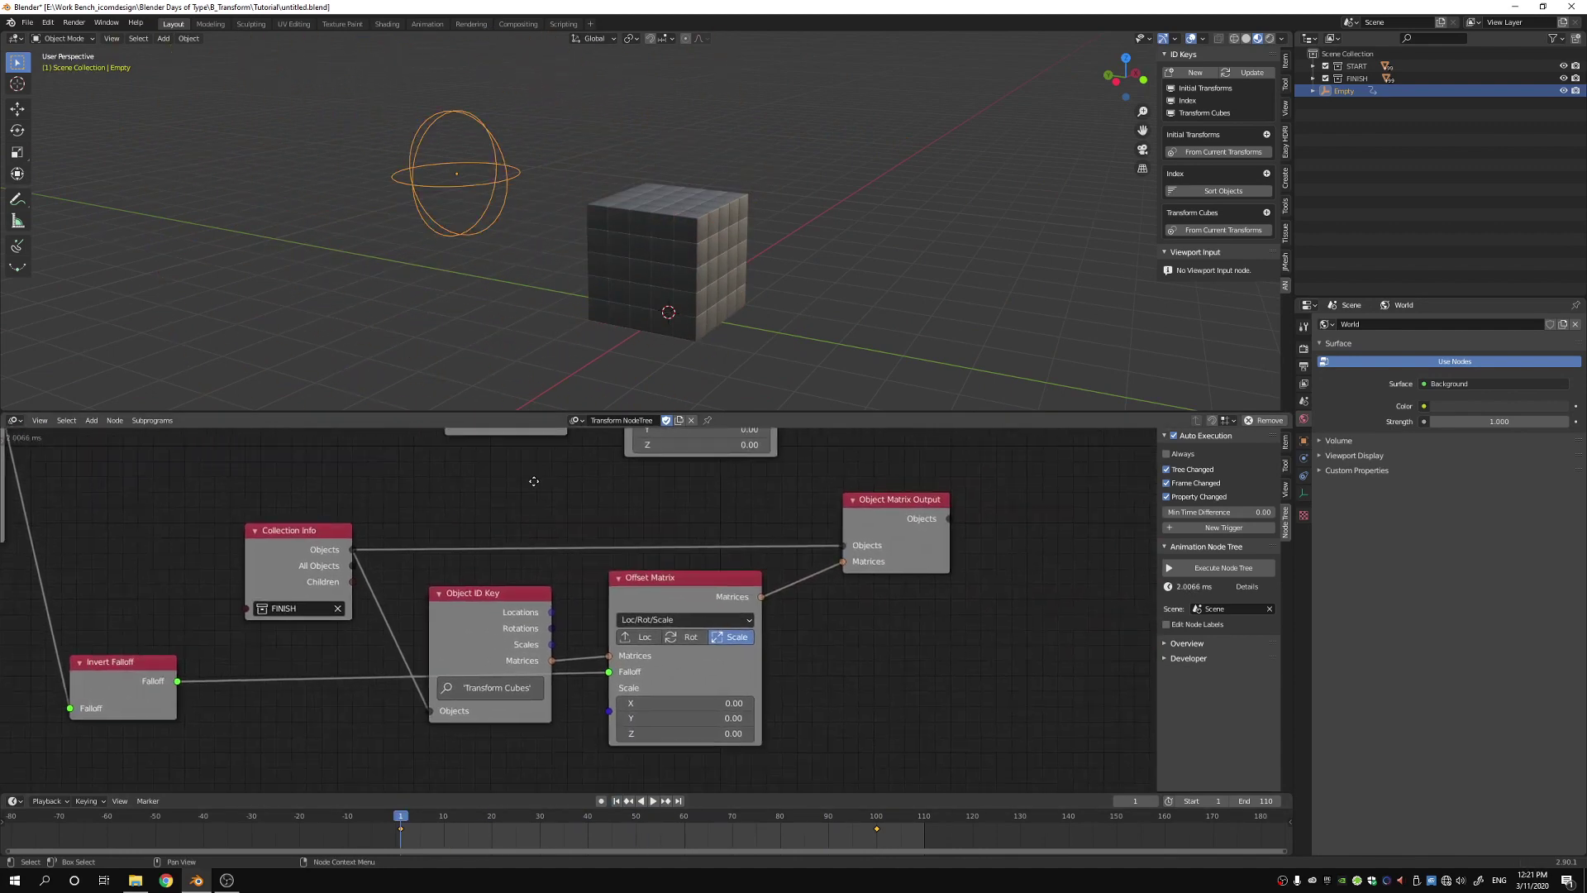
pyautogui.moveTo(848, 679); pyautogui.dragTo(864, 711, button='middle')
pyautogui.scroll(-1, 882, 688)
pyautogui.scroll(-1, 881, 682)
pyautogui.scroll(1, 865, 716)
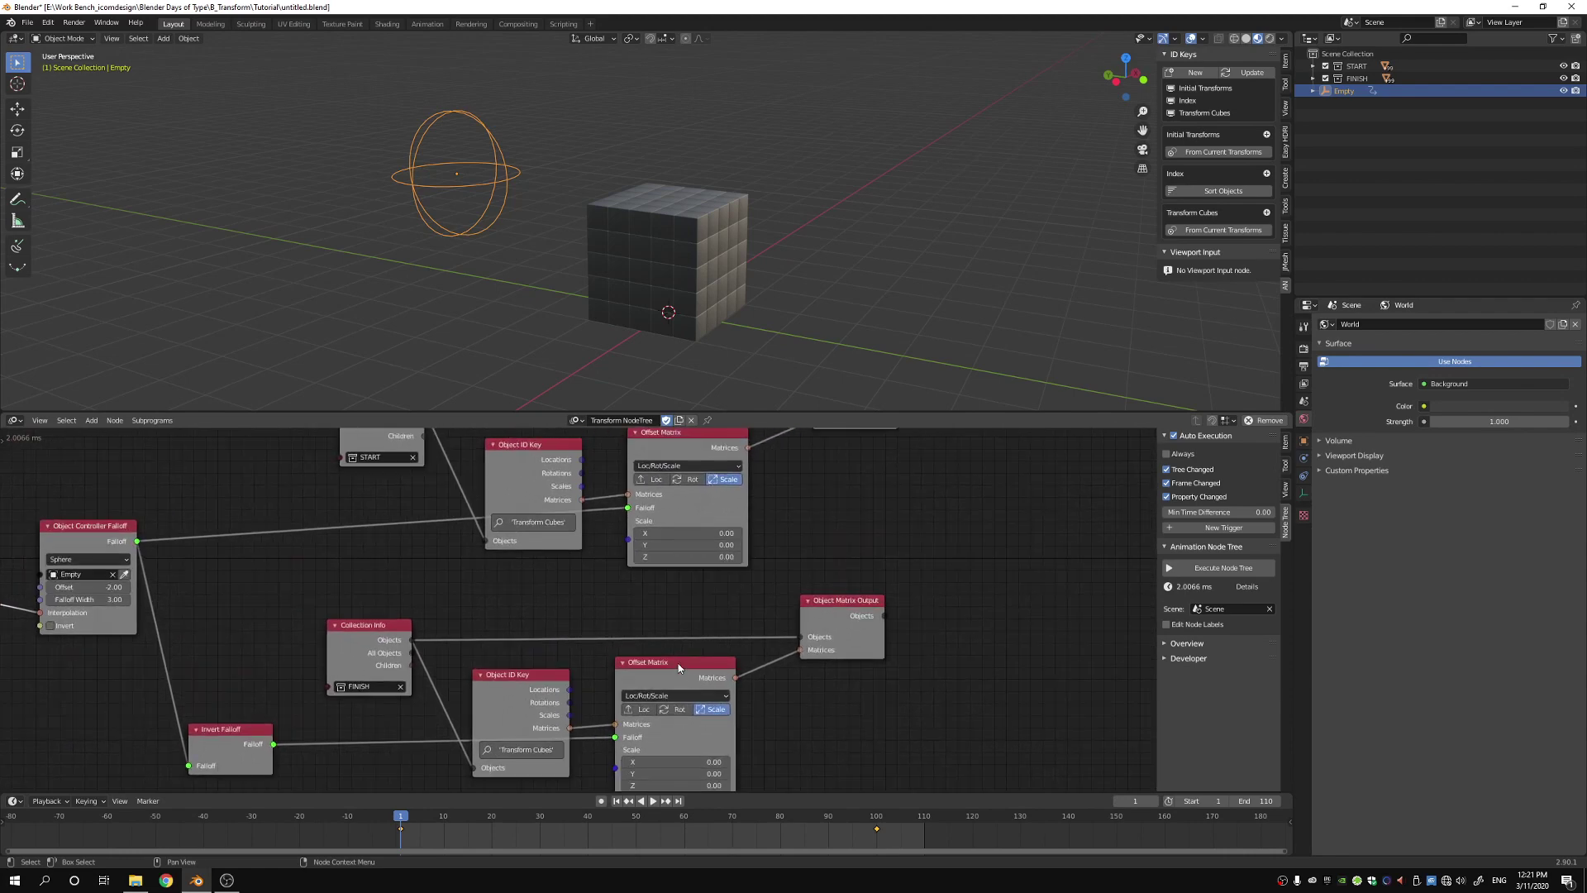
pyautogui.moveTo(678, 663); pyautogui.dragTo(703, 667)
pyautogui.moveTo(910, 699); pyautogui.dragTo(942, 688, button='middle')
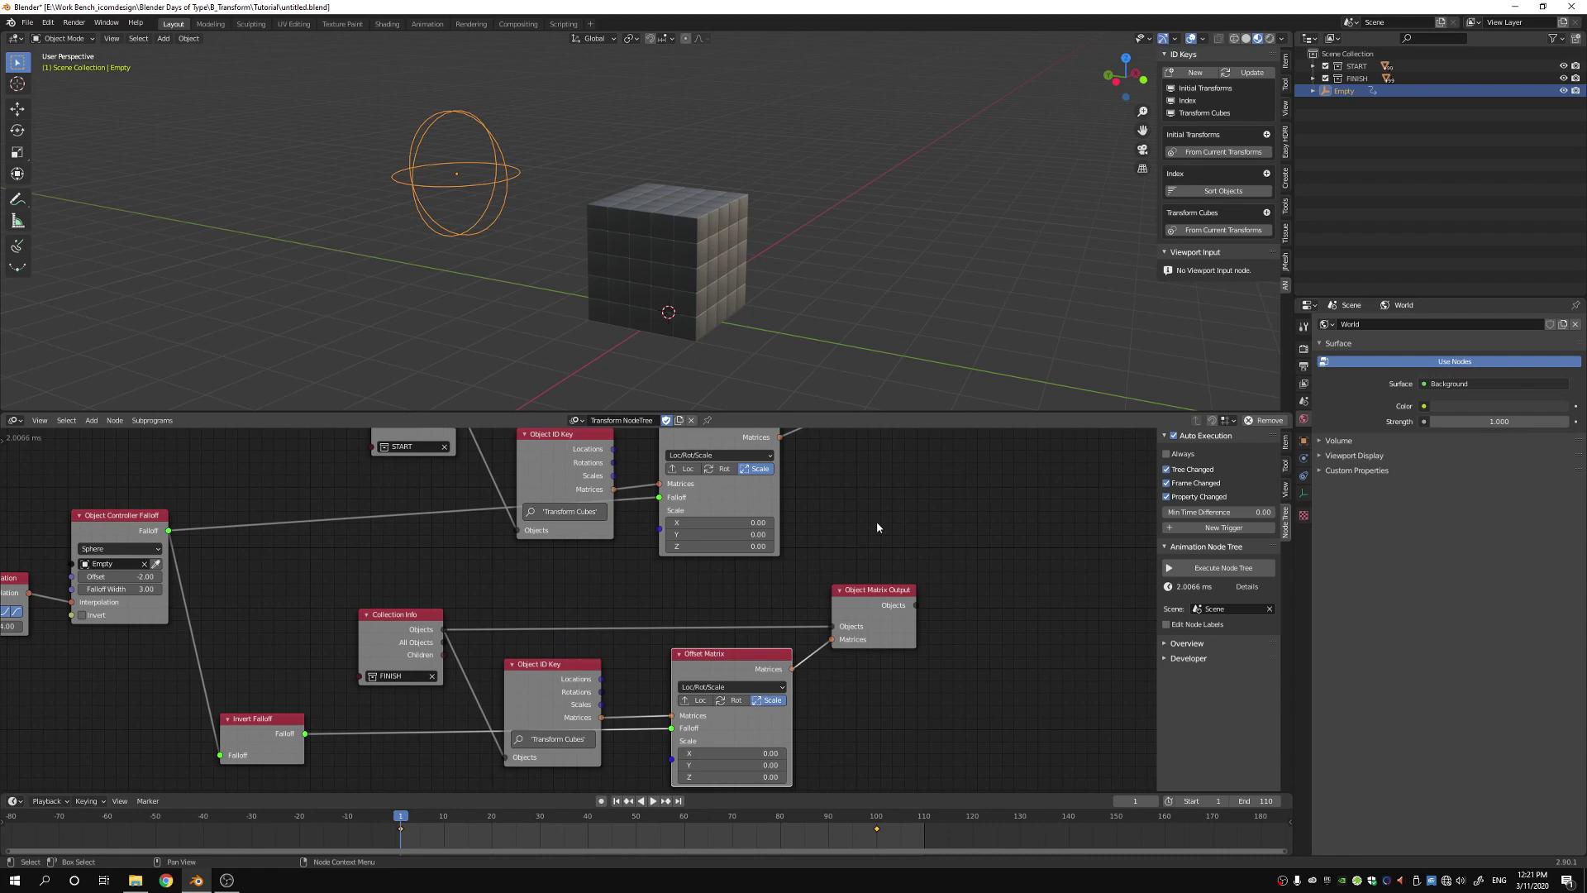
# - Enable location and rotation alongside scale on both the START and FINISH Offset Matrix nodes, and move the FINISH one clear of the other
pyautogui.scroll(-1, 770, 542)
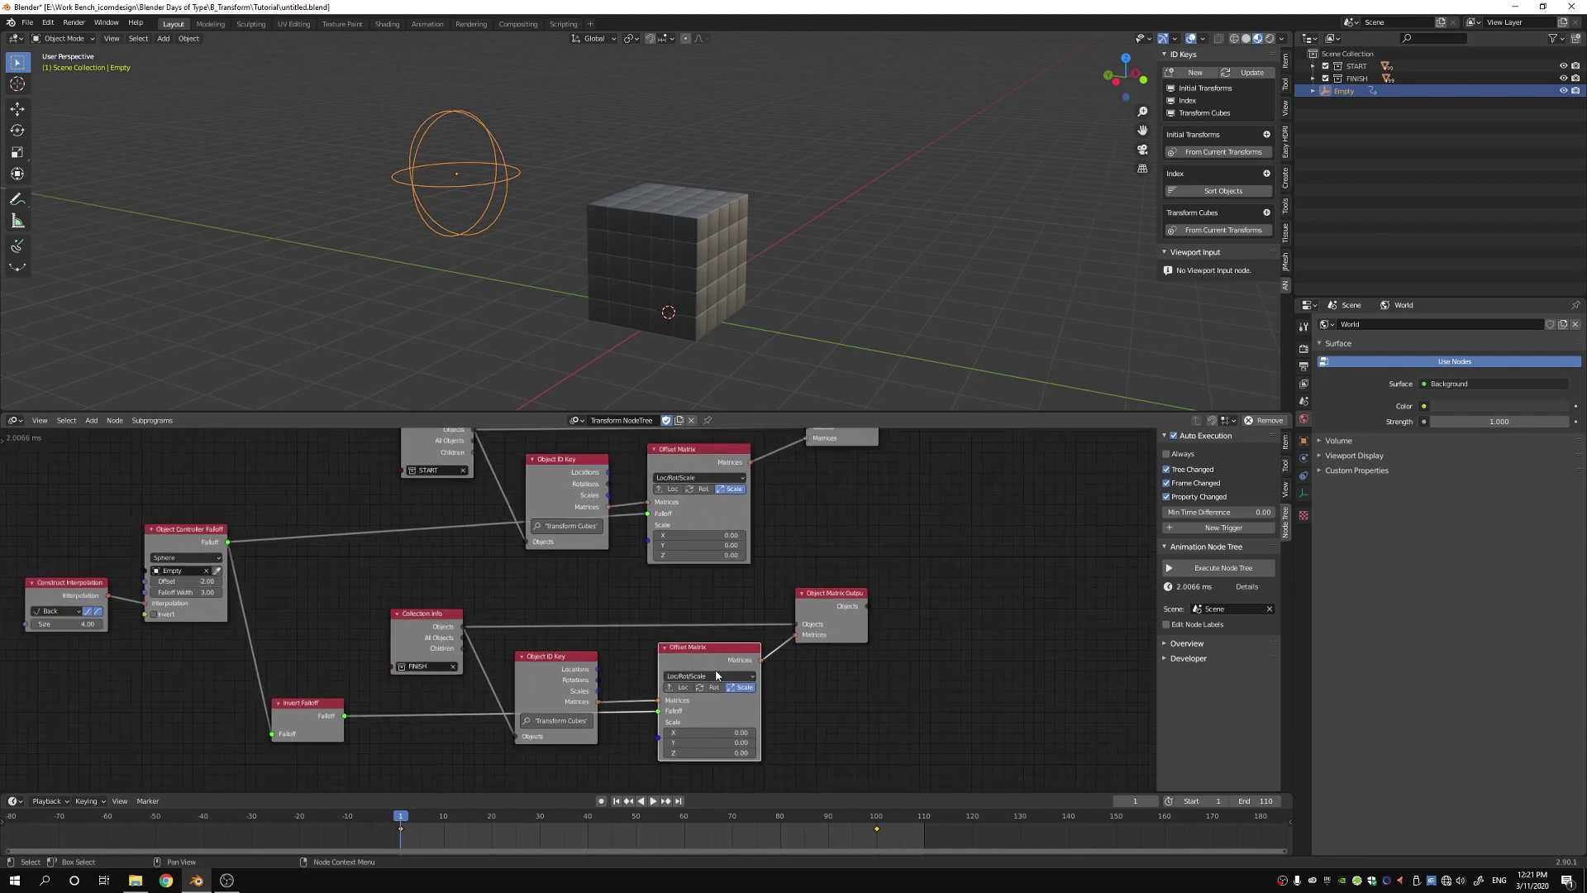
pyautogui.moveTo(800, 714); pyautogui.dragTo(848, 703, button='middle')
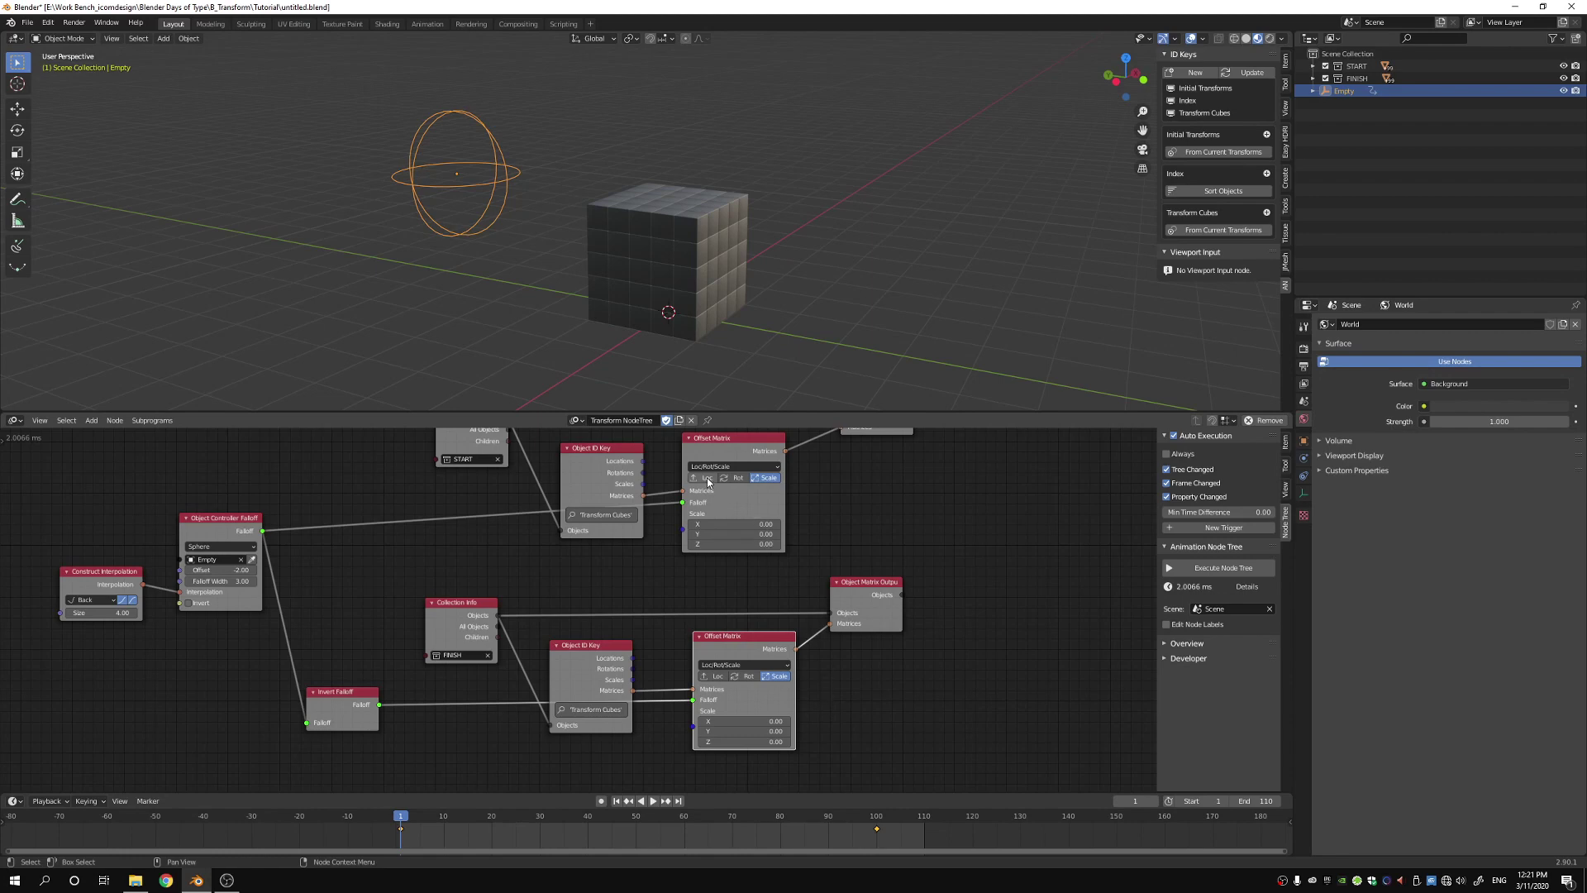
pyautogui.click(716, 677)
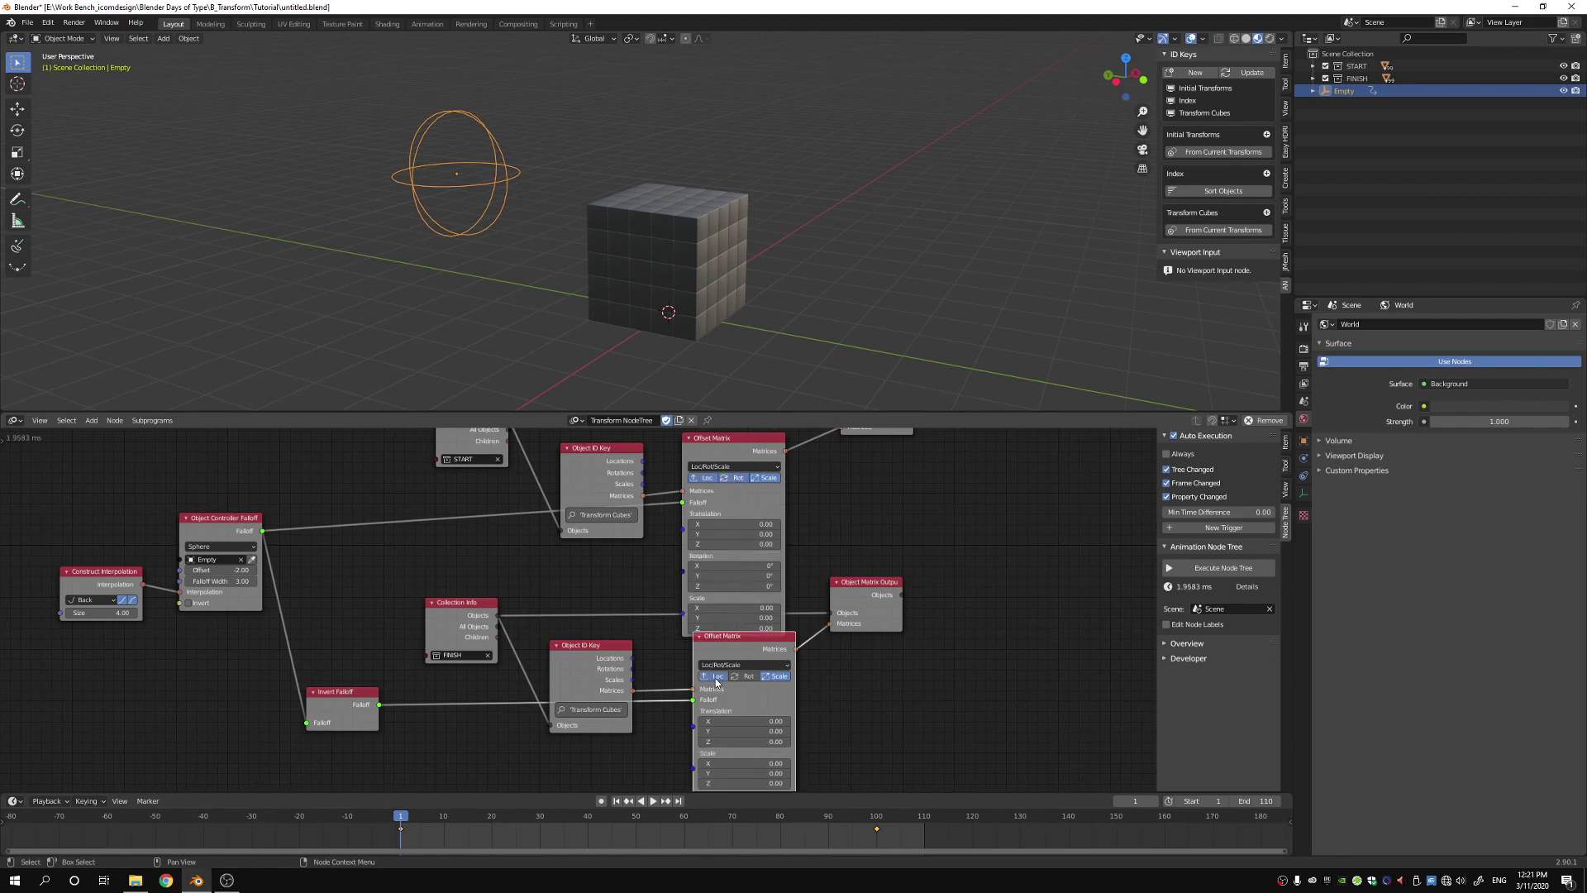
pyautogui.click(746, 676)
pyautogui.moveTo(750, 632)
pyautogui.mouseDown()
pyautogui.moveTo(737, 667)
pyautogui.moveTo(740, 653)
pyautogui.mouseUp()
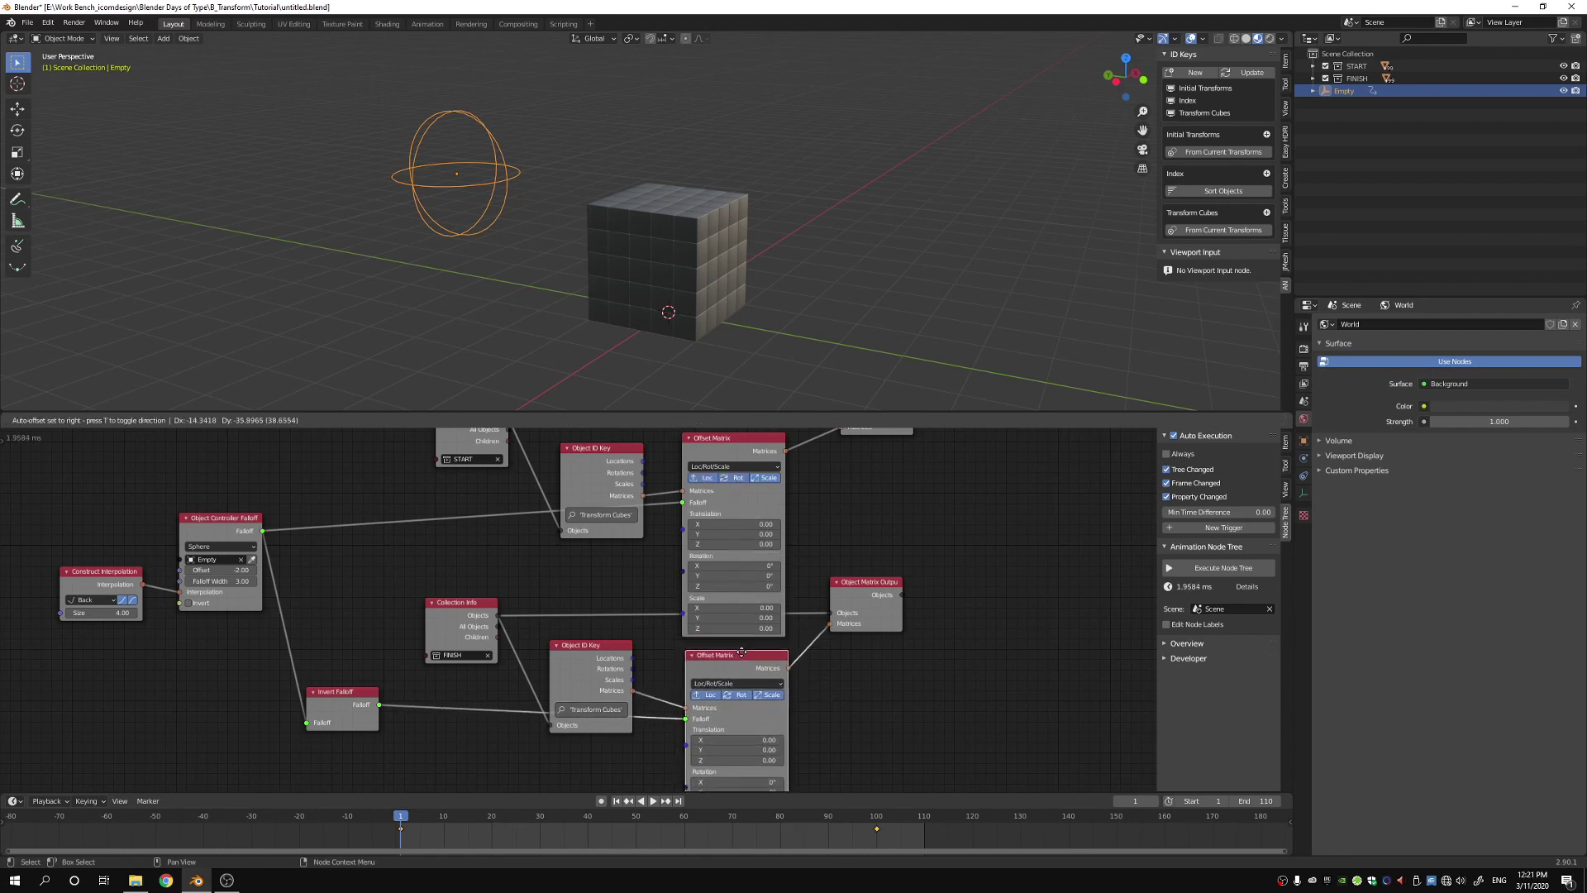
pyautogui.scroll(-1, 741, 661)
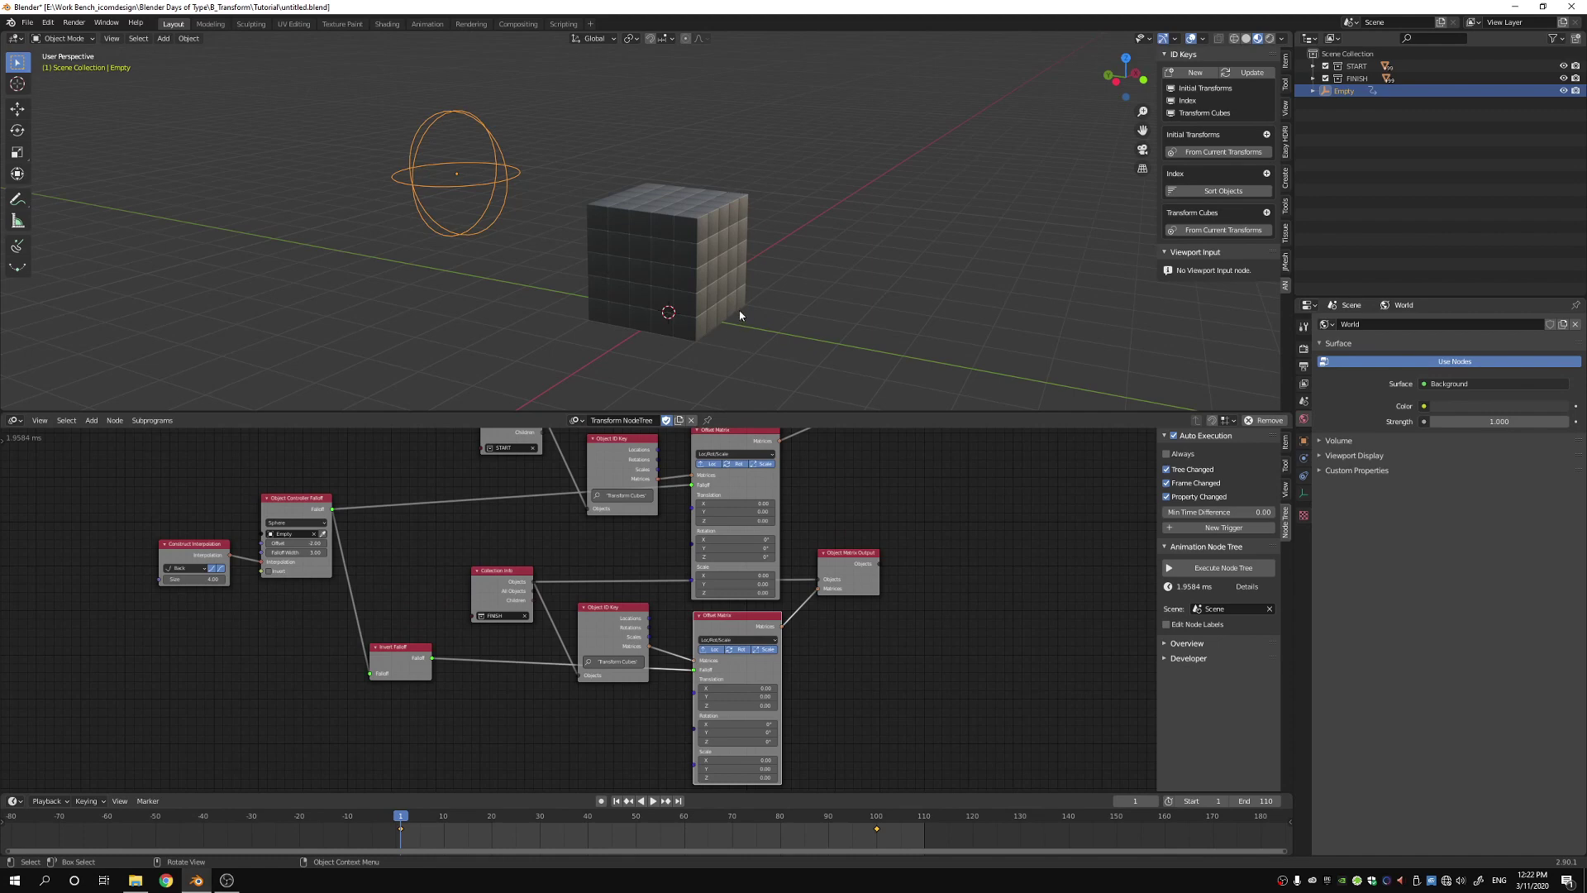
# - Set the START chain's Offset Matrix rotation to 60° on X, Y and Z
pyautogui.scroll(2, 812, 531)
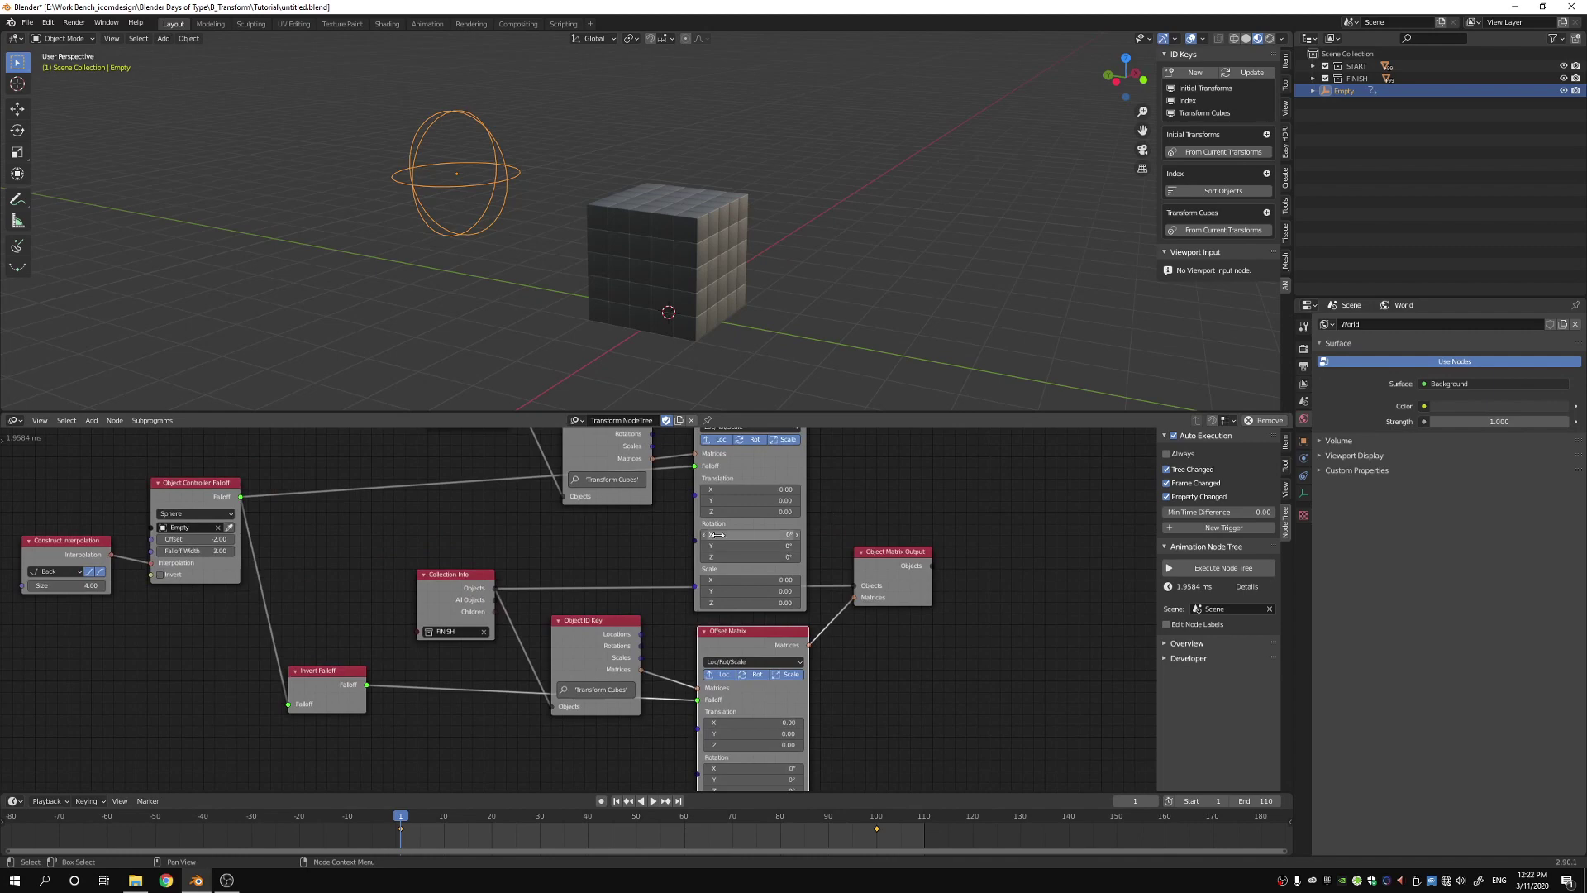
pyautogui.moveTo(716, 534); pyautogui.dragTo(716, 556)
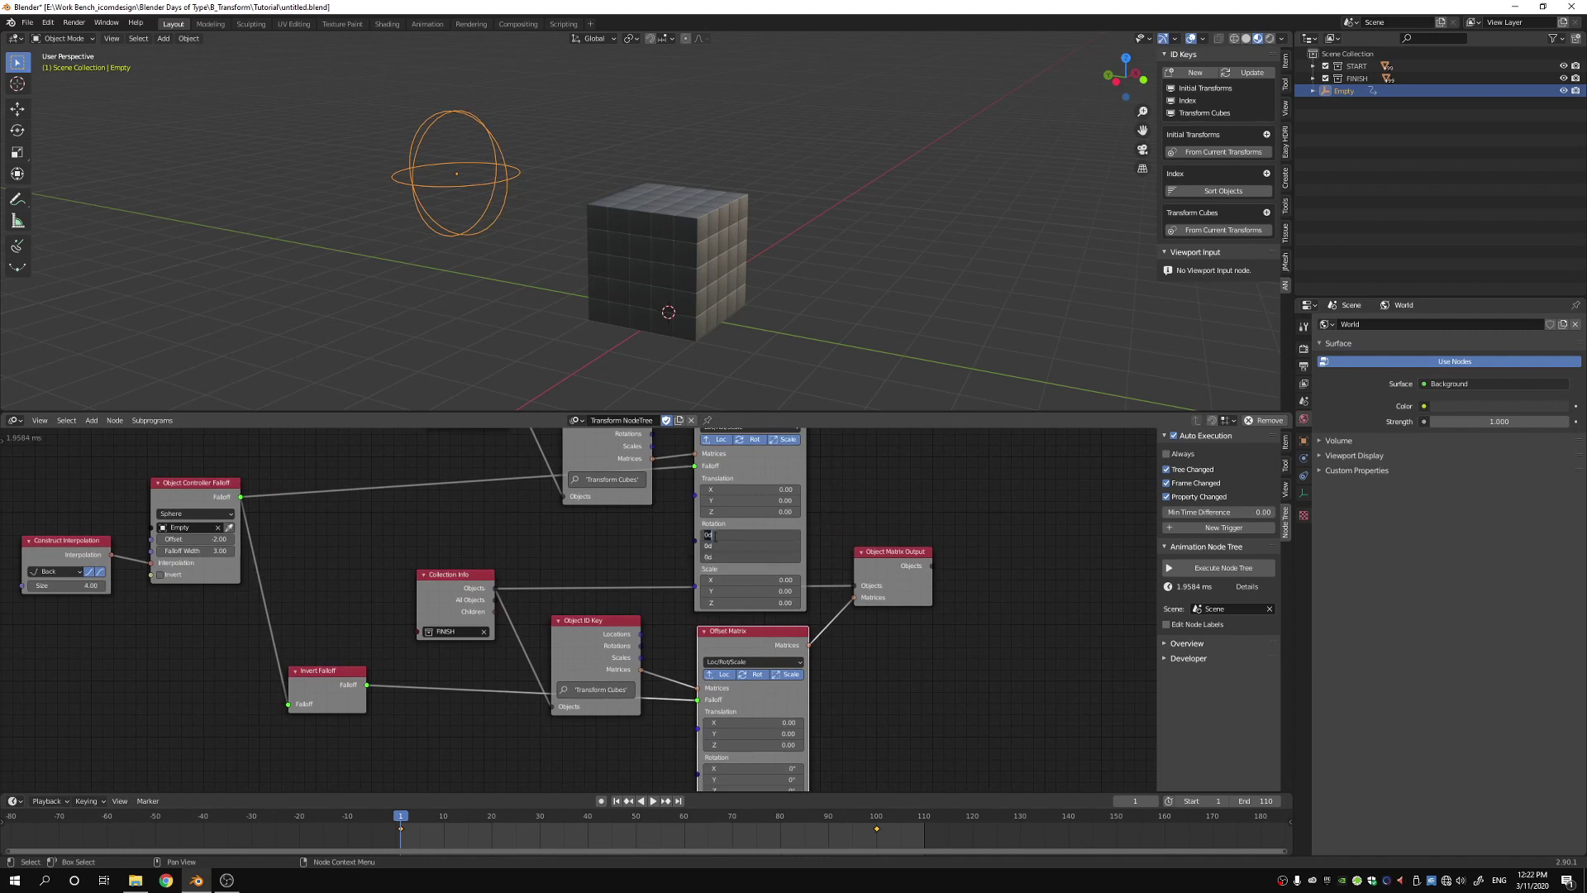
pyautogui.write('60')
pyautogui.press('Return')
# - Set the FINISH chain's Offset Matrix rotation to -60° on X, Y and Z
pyautogui.keyDown('shift'); pyautogui.scroll(-4, 868, 661); pyautogui.keyUp('shift')
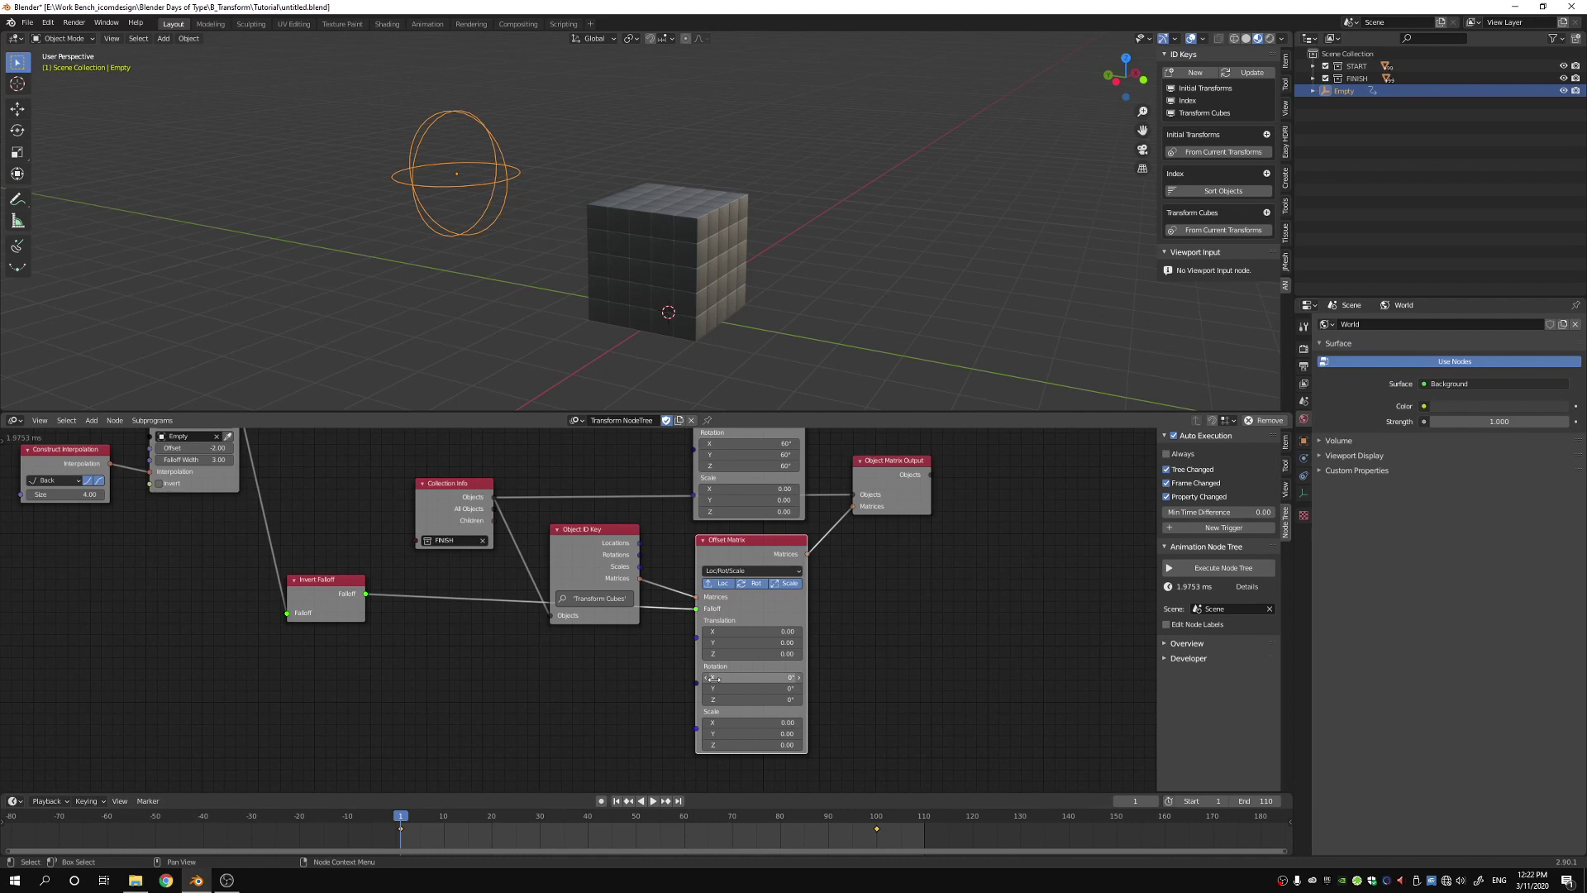
pyautogui.moveTo(717, 678); pyautogui.dragTo(718, 699)
pyautogui.write('-60')
pyautogui.press('Return')
pyautogui.moveTo(976, 583); pyautogui.dragTo(985, 639, button='middle')
pyautogui.scroll(-1, 979, 628)
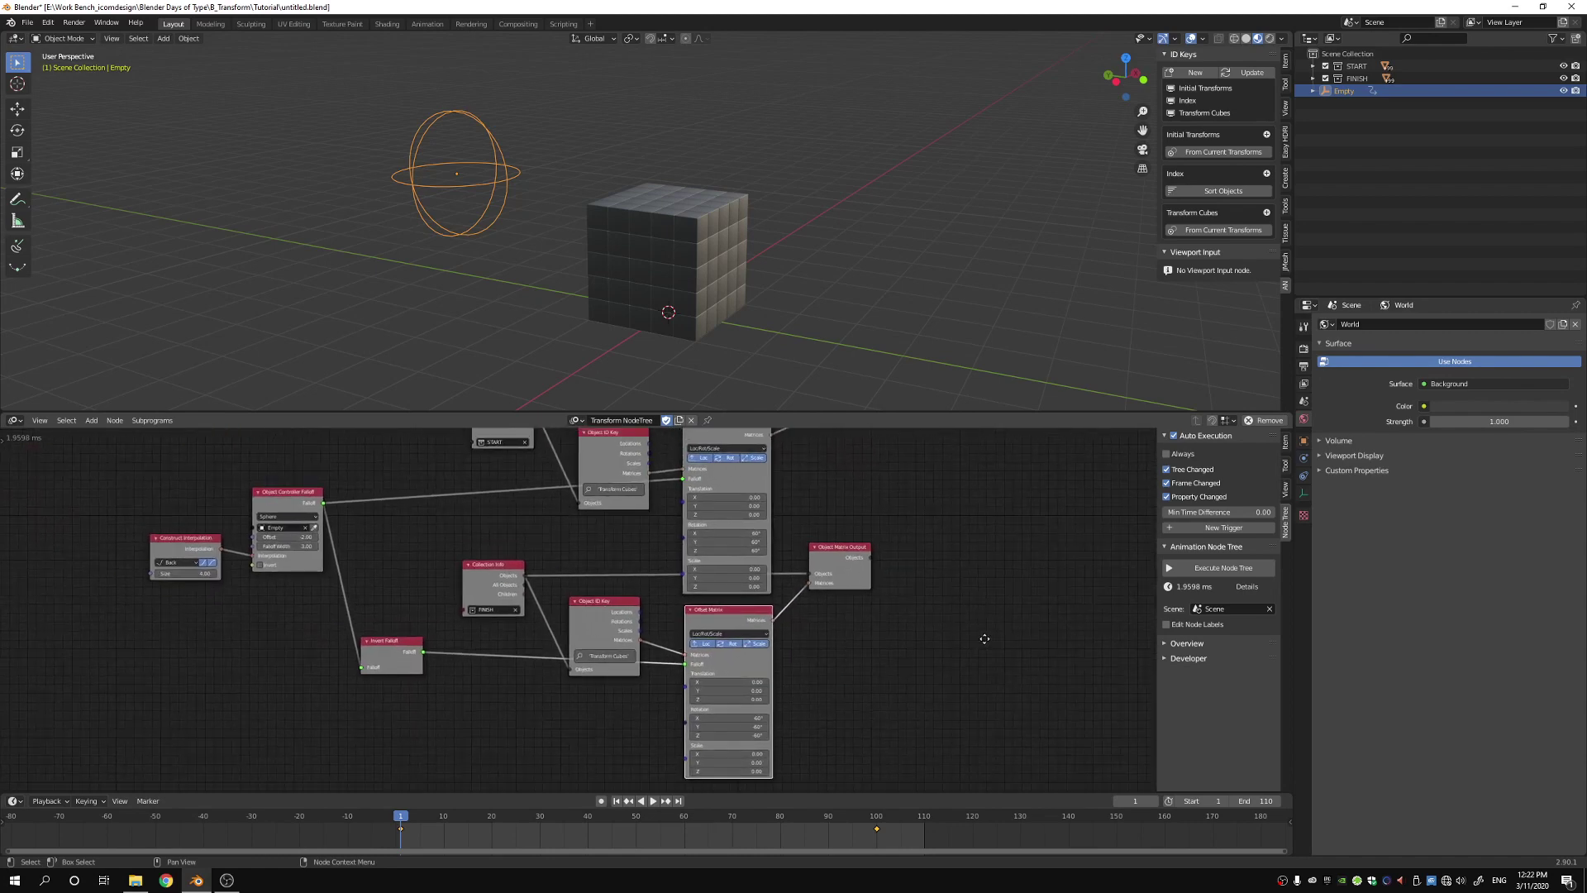
# - Play the animation to check the rotating cube transition, return to the first frame and deselect all objects
pyautogui.click(653, 800)
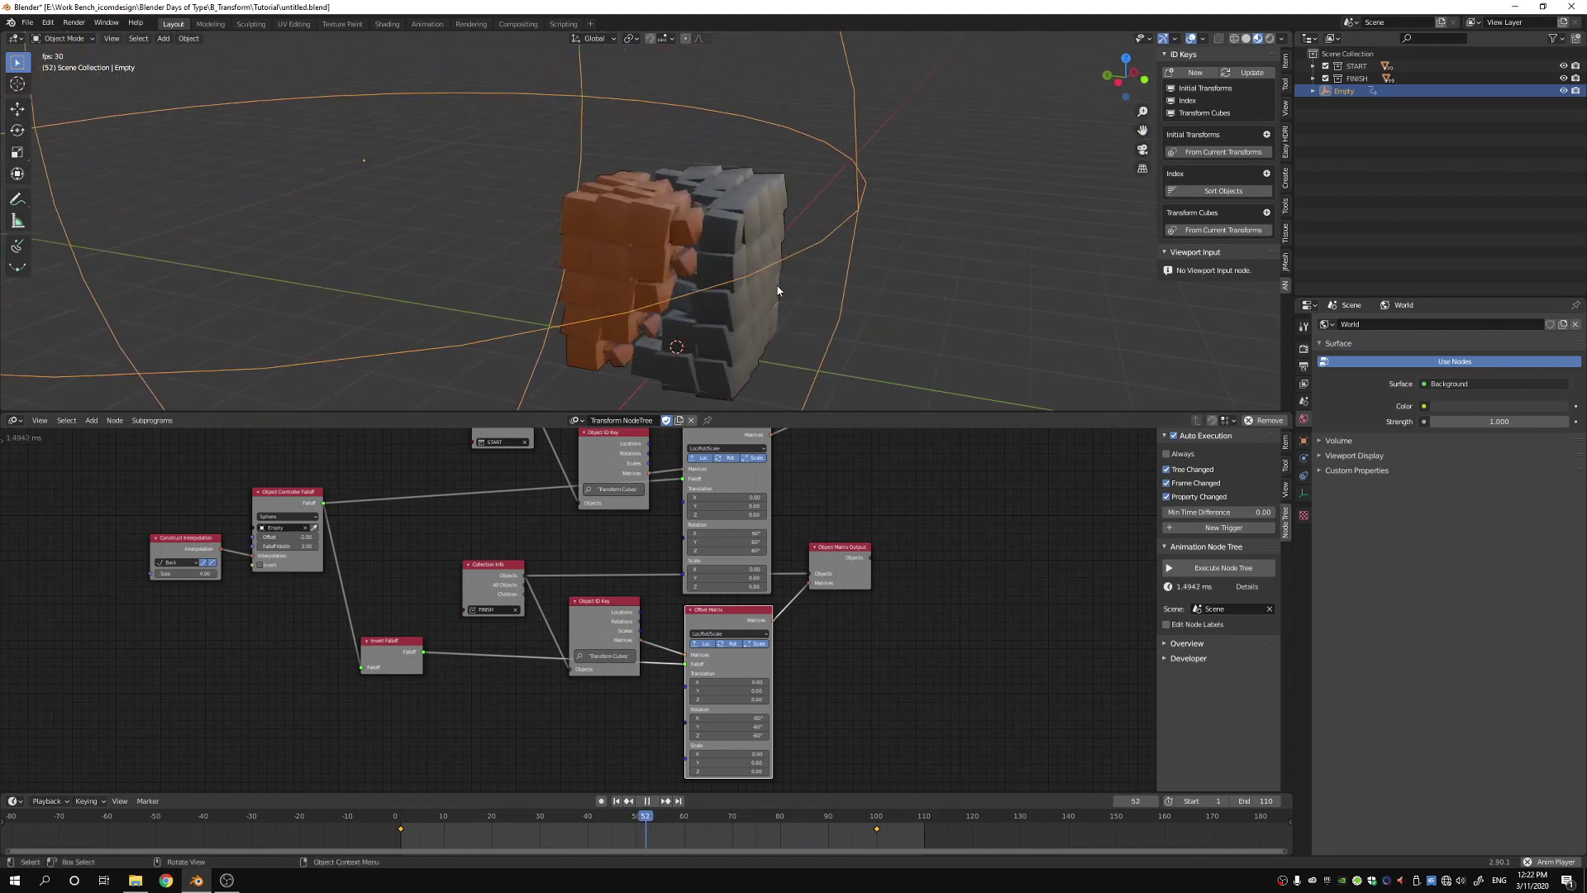
pyautogui.moveTo(801, 293); pyautogui.dragTo(773, 295, button='middle')
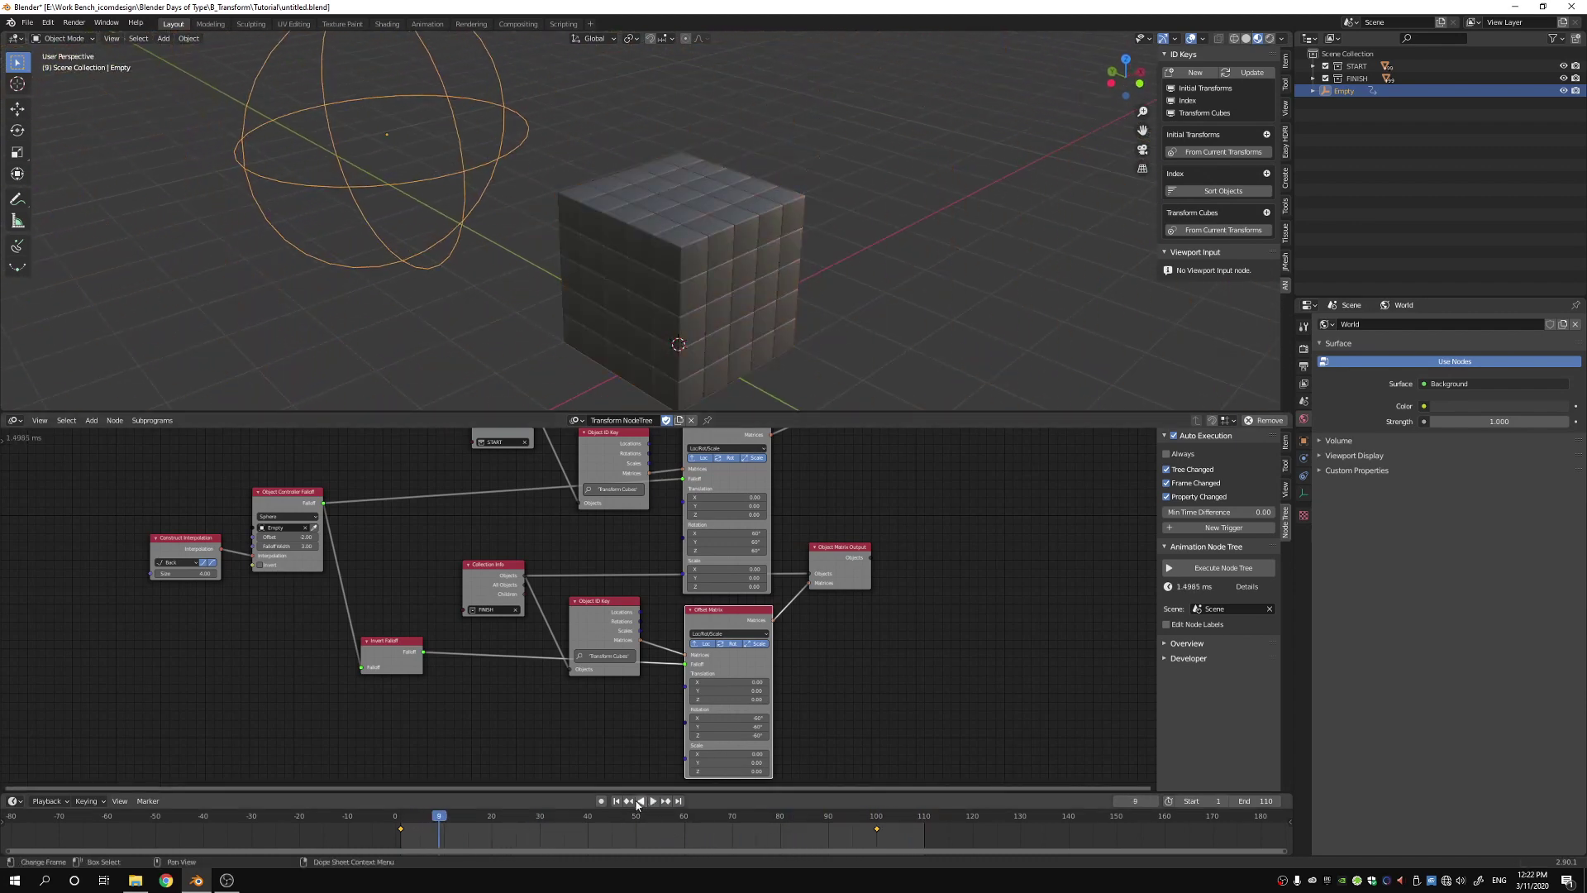
pyautogui.press('Escape')
pyautogui.scroll(-1, 862, 381)
pyautogui.scroll(-3, 882, 493)
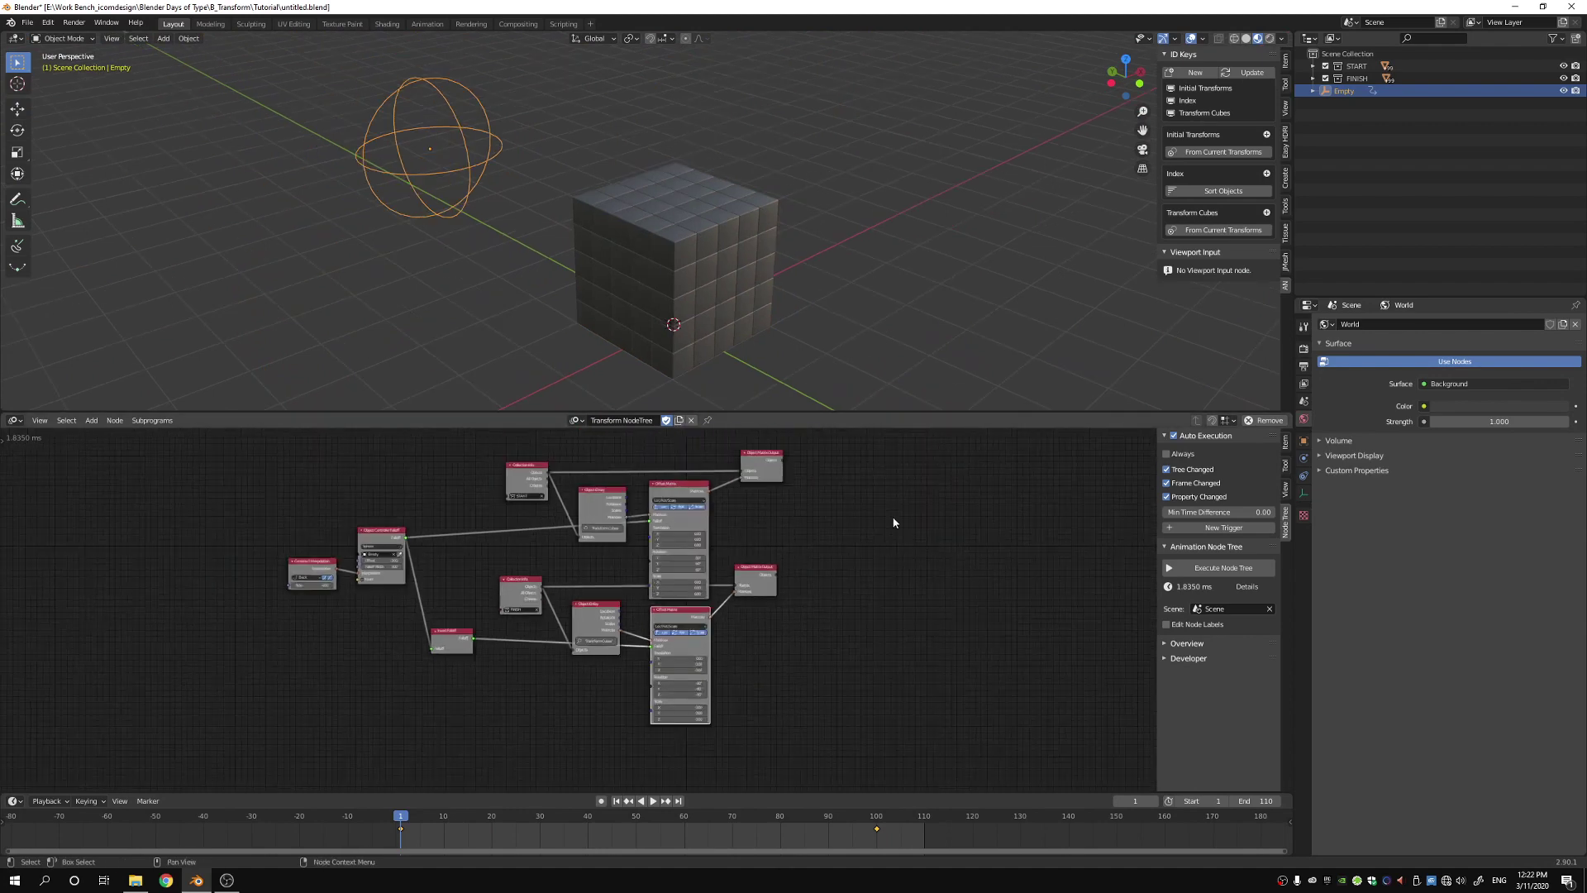
pyautogui.moveTo(893, 520); pyautogui.dragTo(940, 566, button='middle')
pyautogui.hotkey('alt', 'a')
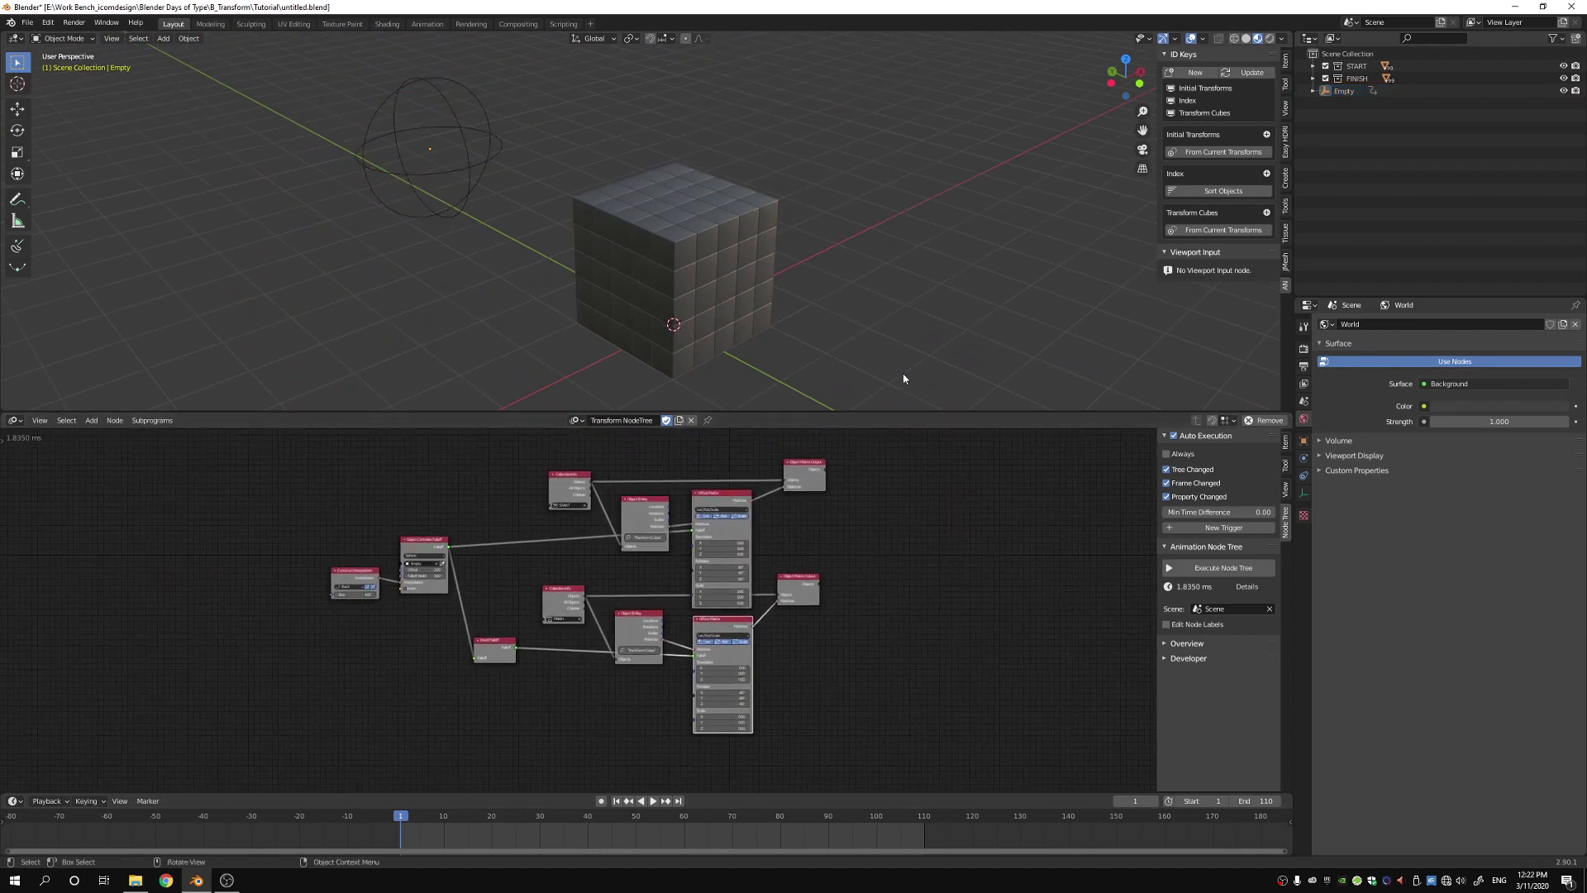
pyautogui.moveTo(902, 373); pyautogui.dragTo(904, 350, button='middle')
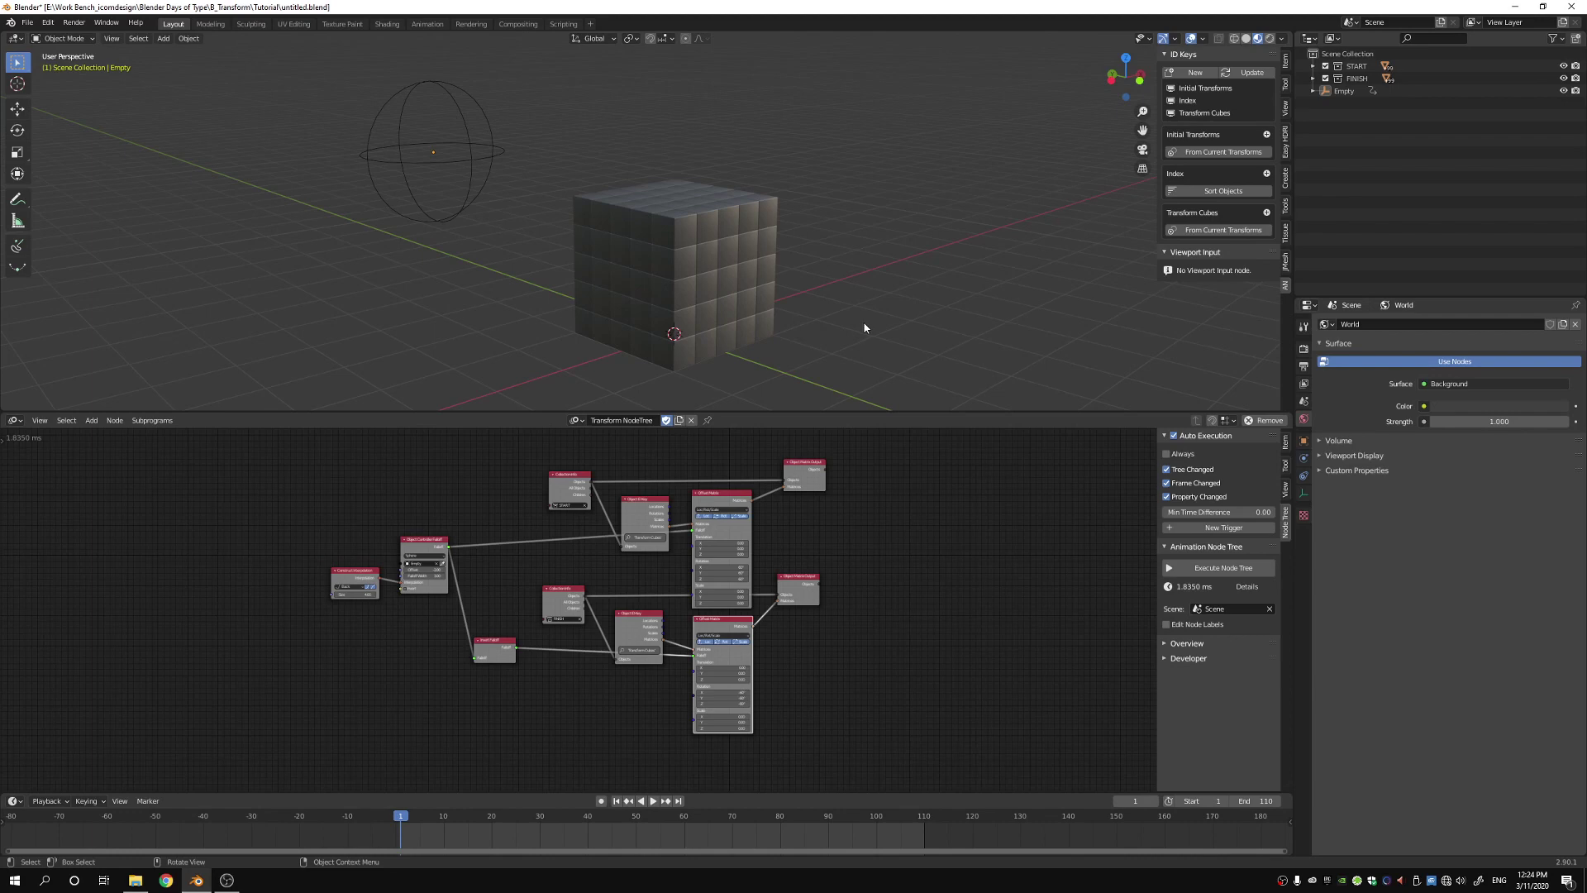
# - Add an Arrows empty at the 3D cursor and set its scale to 4 on all three axes
pyautogui.hotkey('shift', 'a')
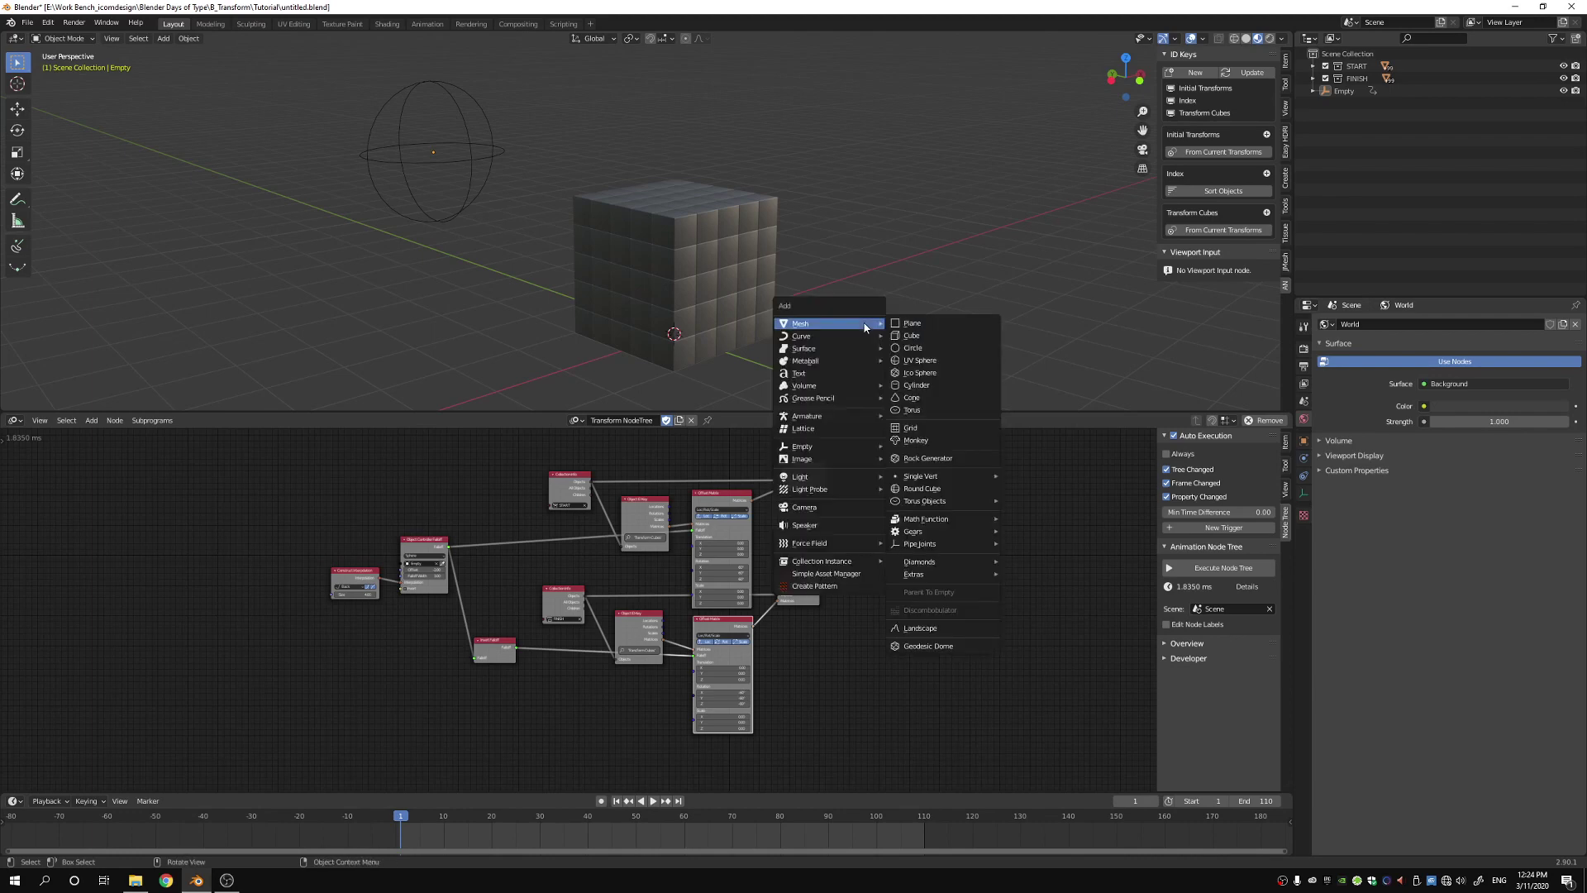
pyautogui.moveTo(828, 449)
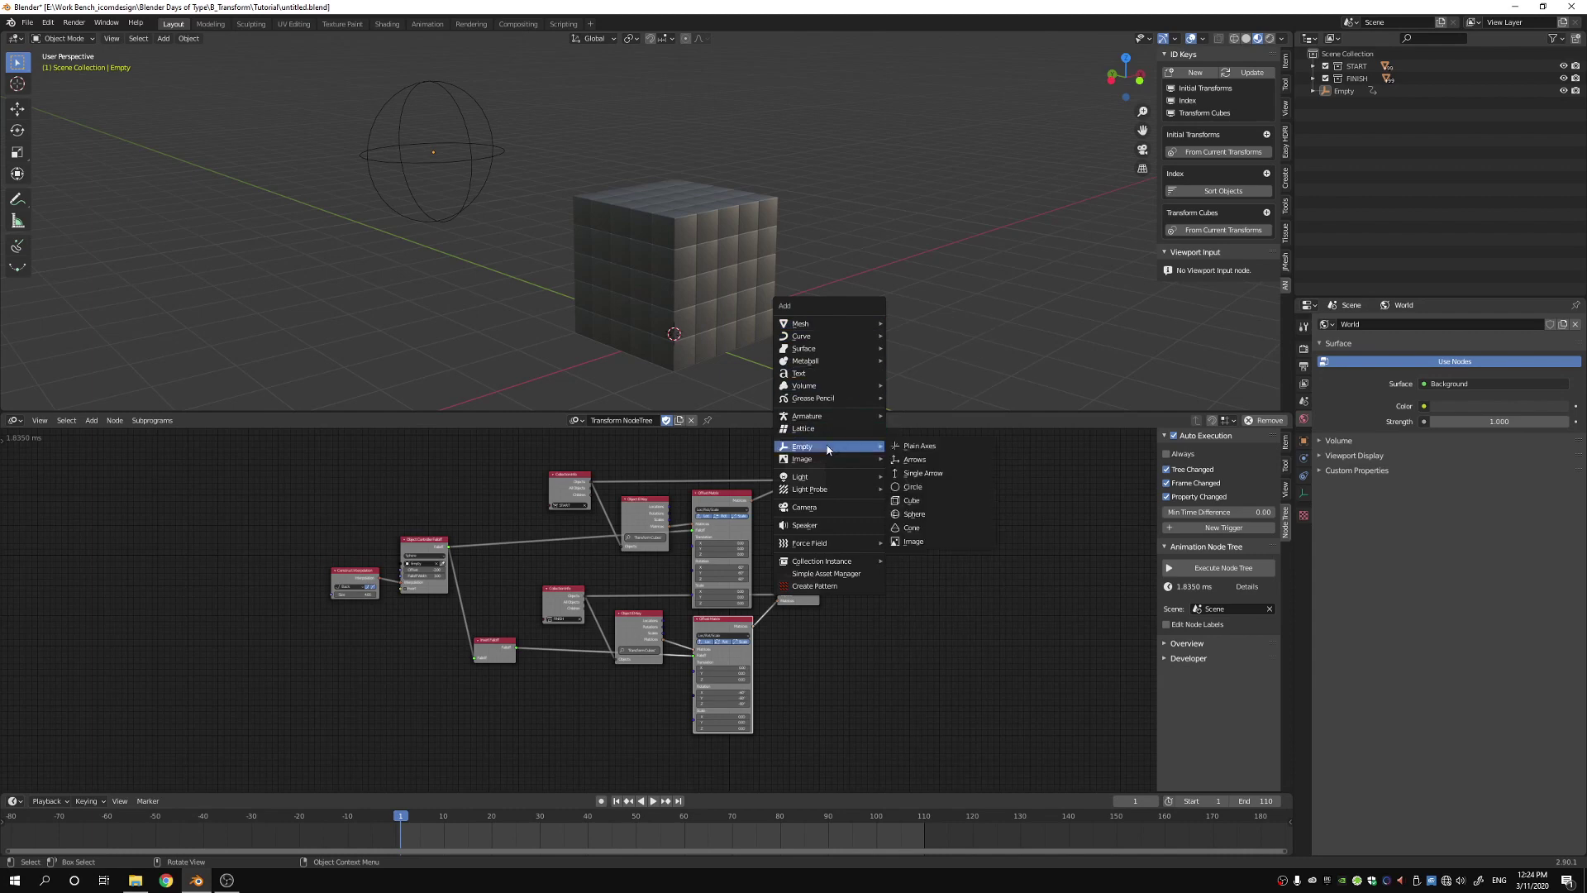
pyautogui.click(915, 459)
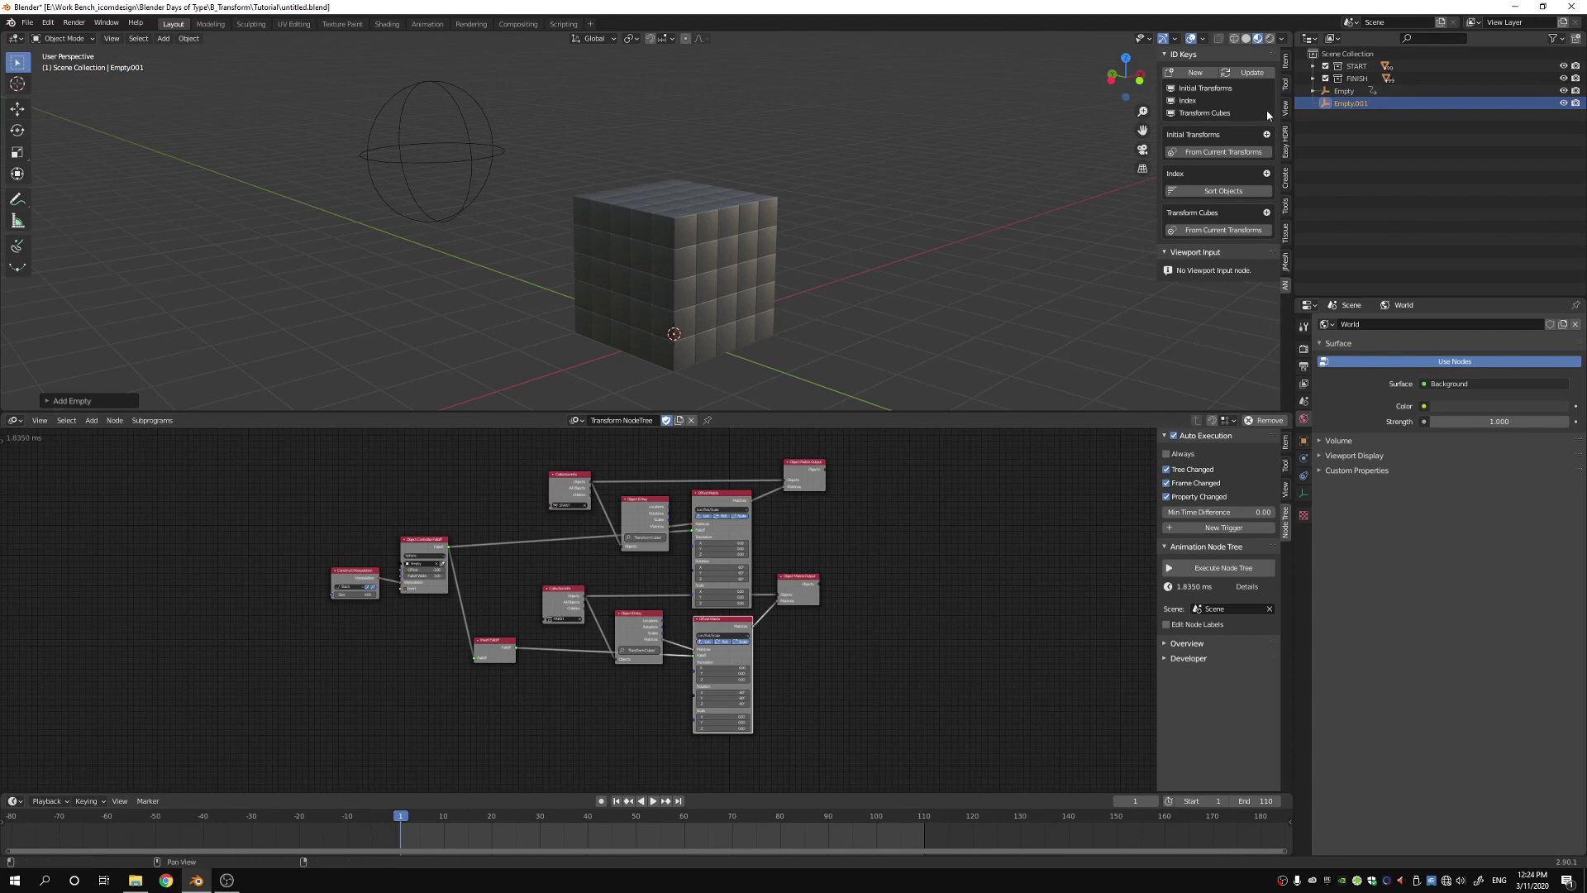
pyautogui.click(1287, 86)
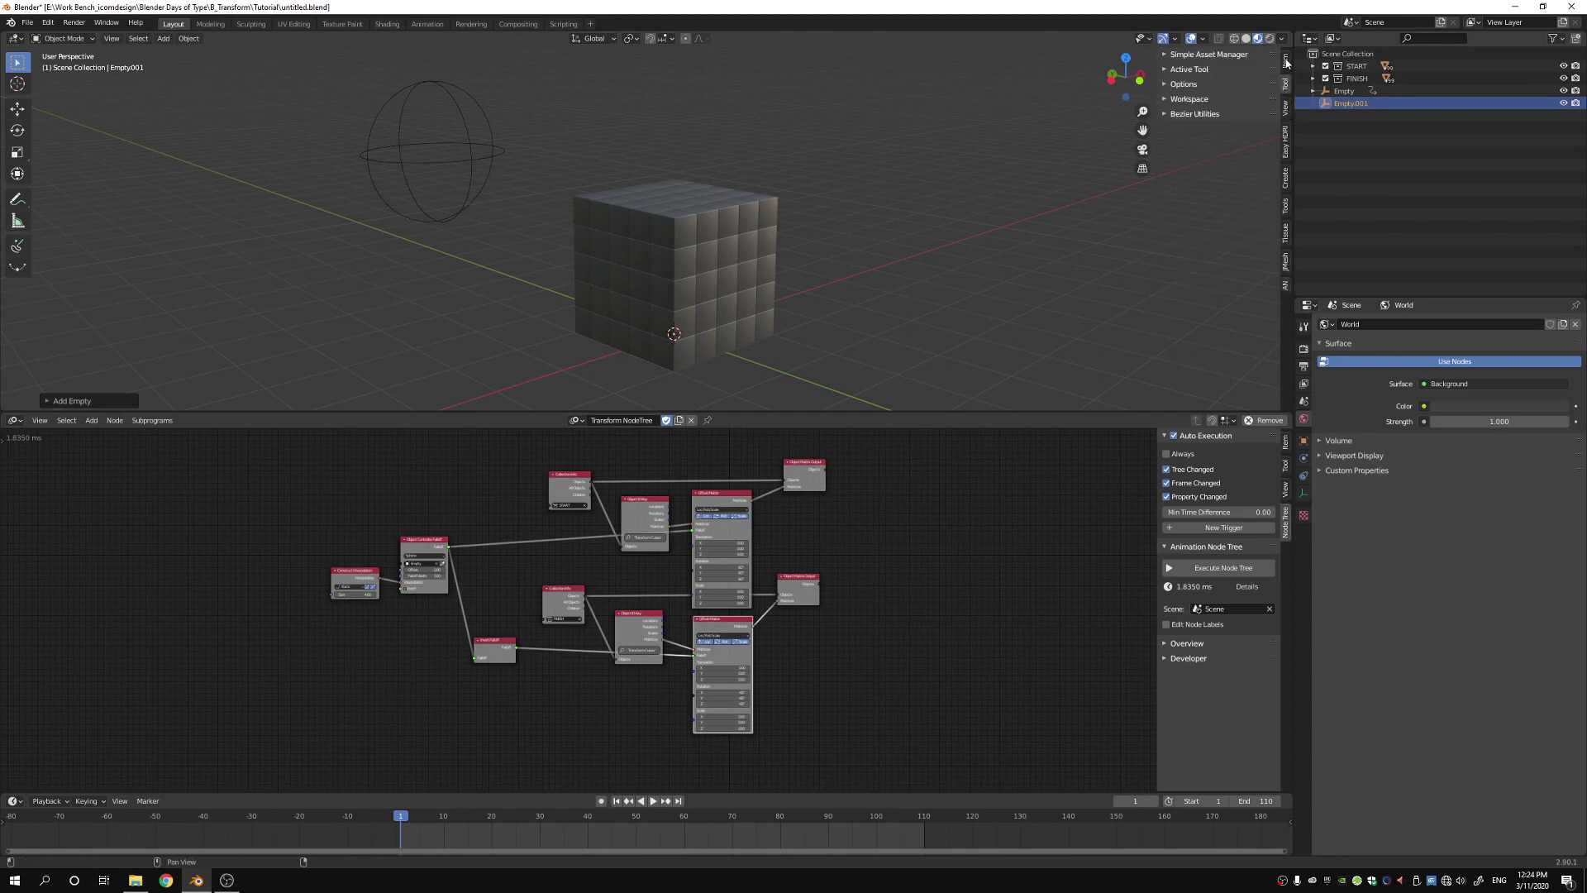
pyautogui.click(1286, 63)
pyautogui.moveTo(1182, 225); pyautogui.dragTo(1182, 201)
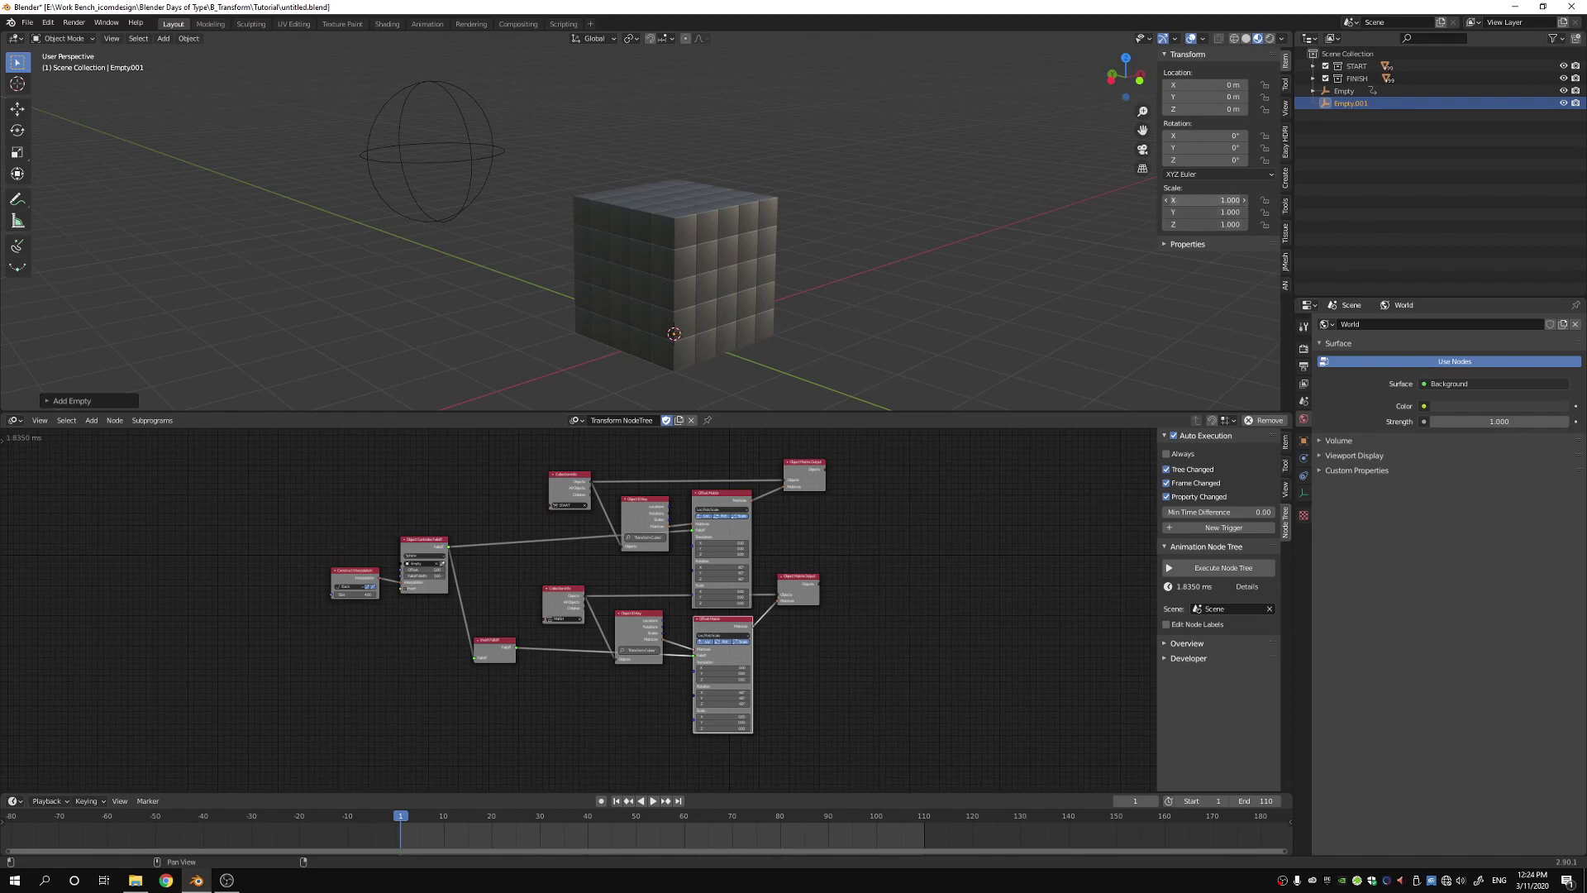
pyautogui.write('4')
pyautogui.press('Return')
pyautogui.moveTo(975, 301)
pyautogui.mouseDown(button='middle')
pyautogui.moveTo(1009, 295)
pyautogui.moveTo(968, 306)
pyautogui.mouseUp(button='middle')
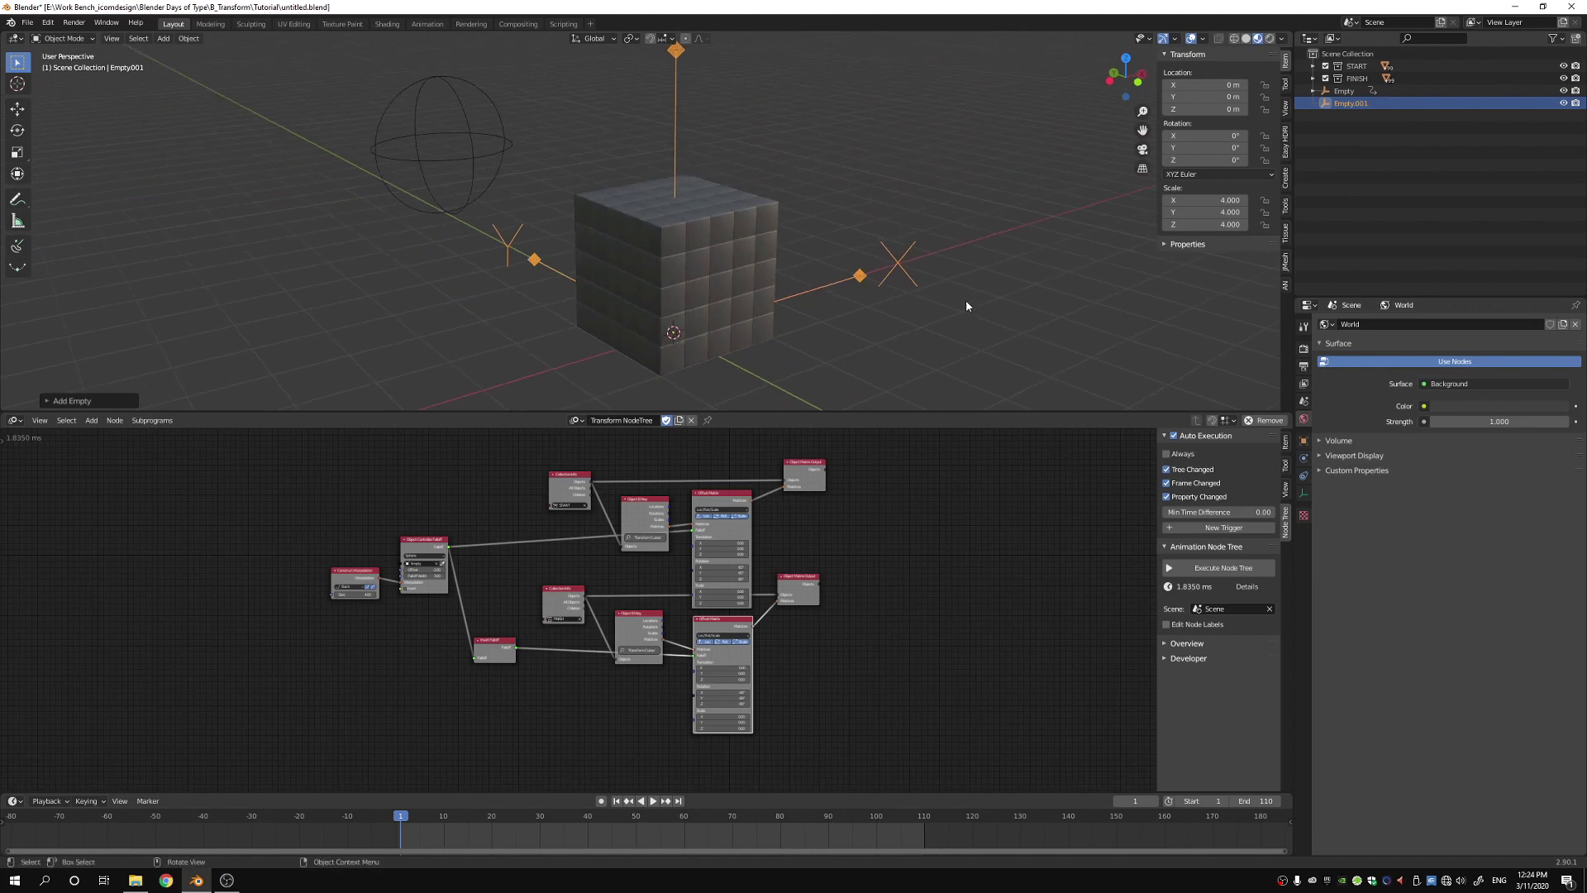
# - Rename the new arrows empty to Empty Parent
pyautogui.click(1355, 103)
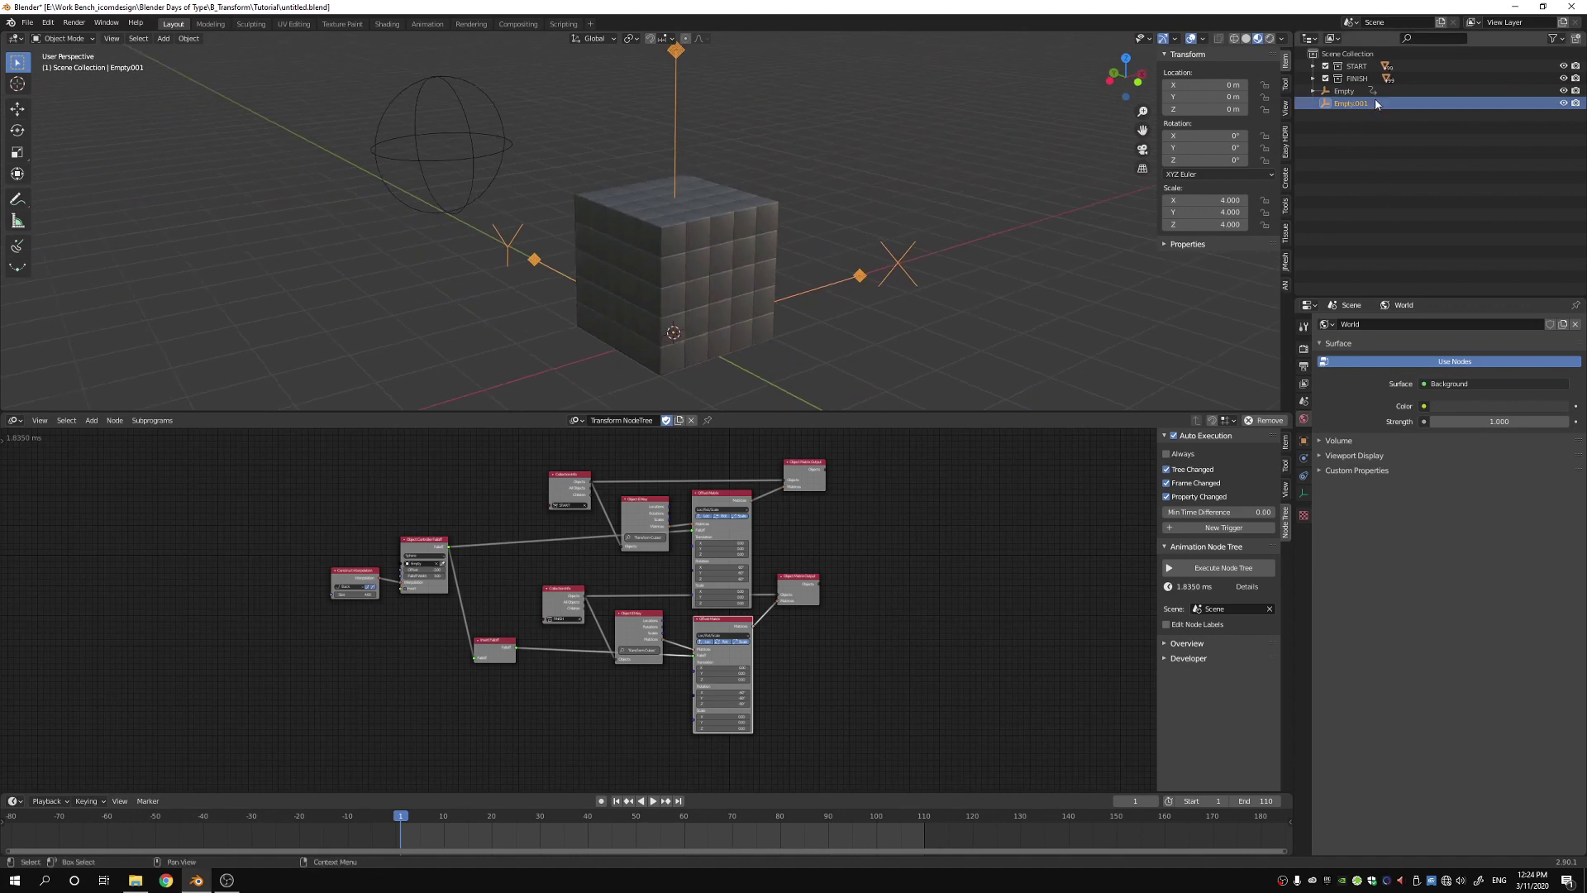
pyautogui.doubleClick(1365, 104)
pyautogui.click(1380, 112)
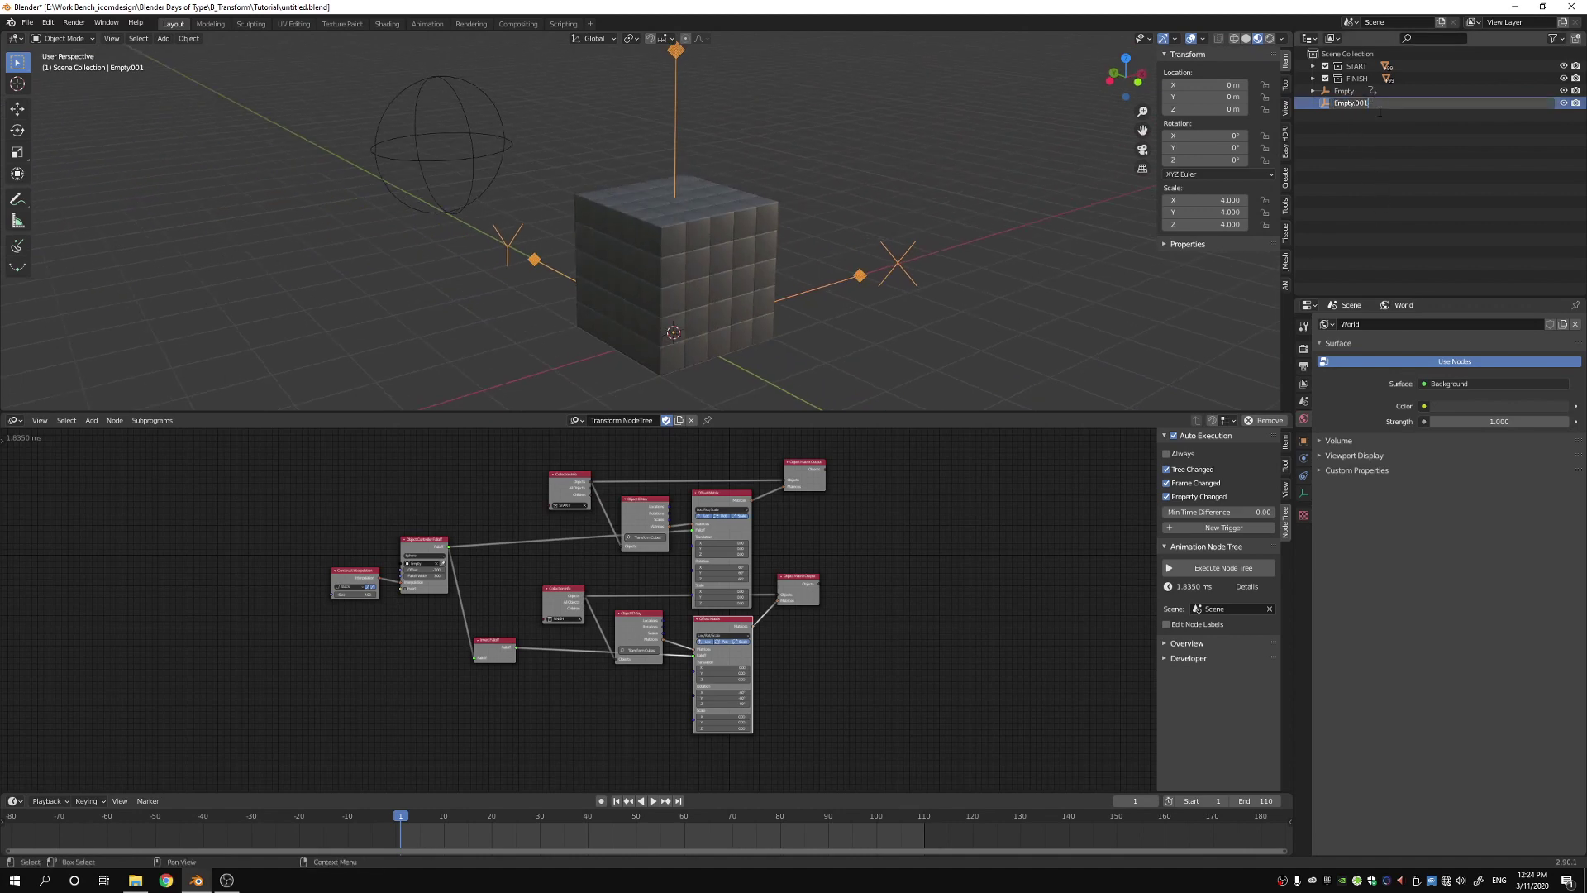
pyautogui.press('BackSpace')
pyautogui.press('BackSpace')
pyautogui.press('BackSpace')
pyautogui.press('BackSpace')
pyautogui.write('Po')
pyautogui.press('Return')
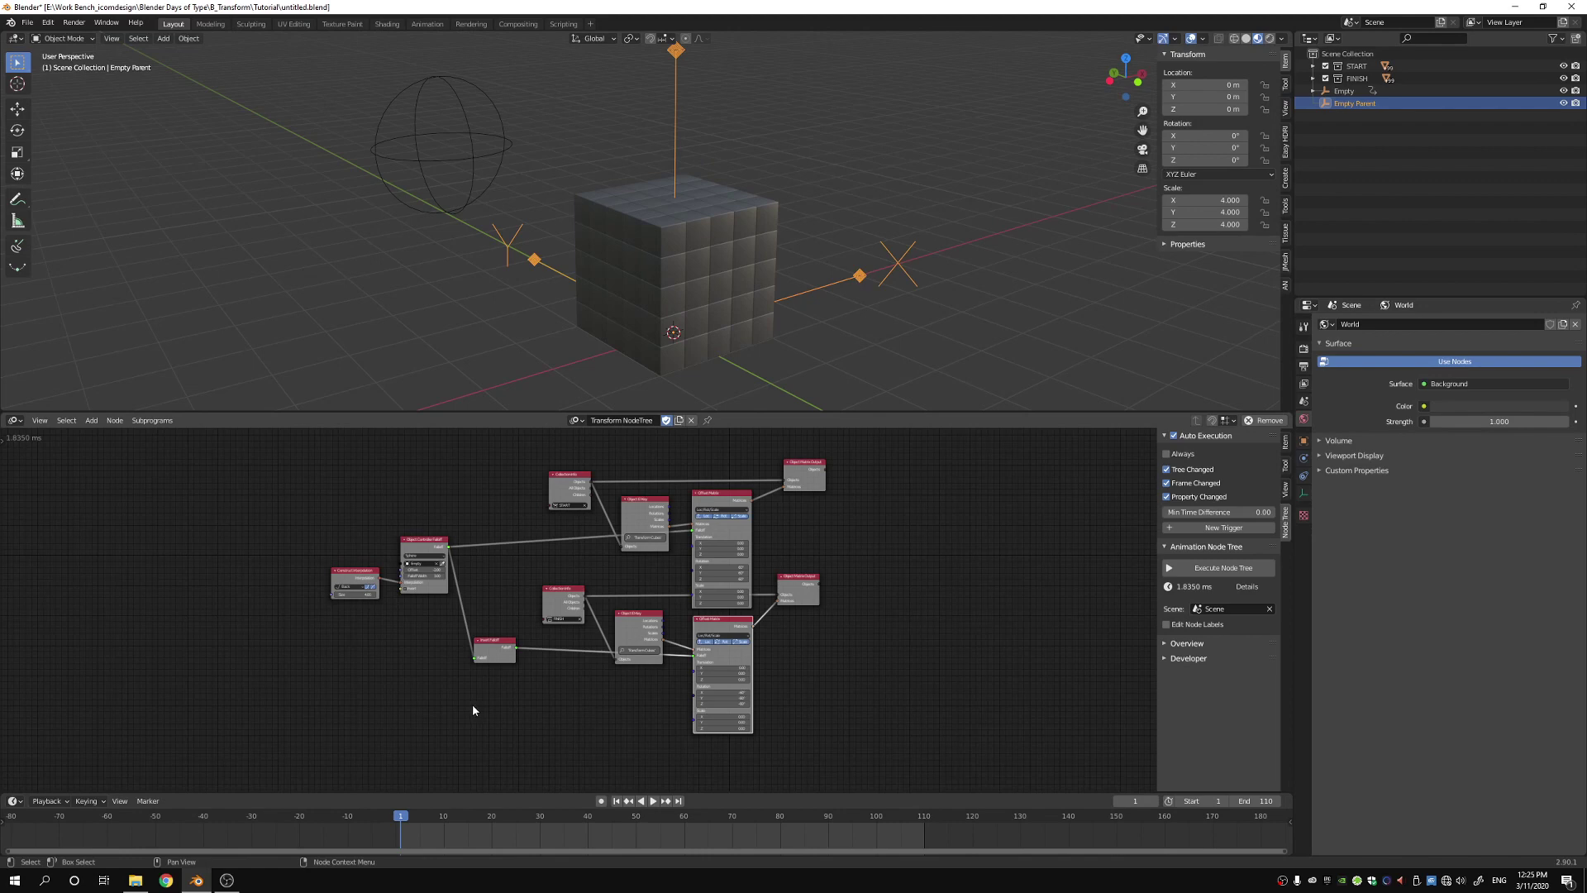
# - Add an Object Transforms Input node below the Construct Interpolation node and assign Empty Parent as its object
pyautogui.hotkey('shift', 'a')
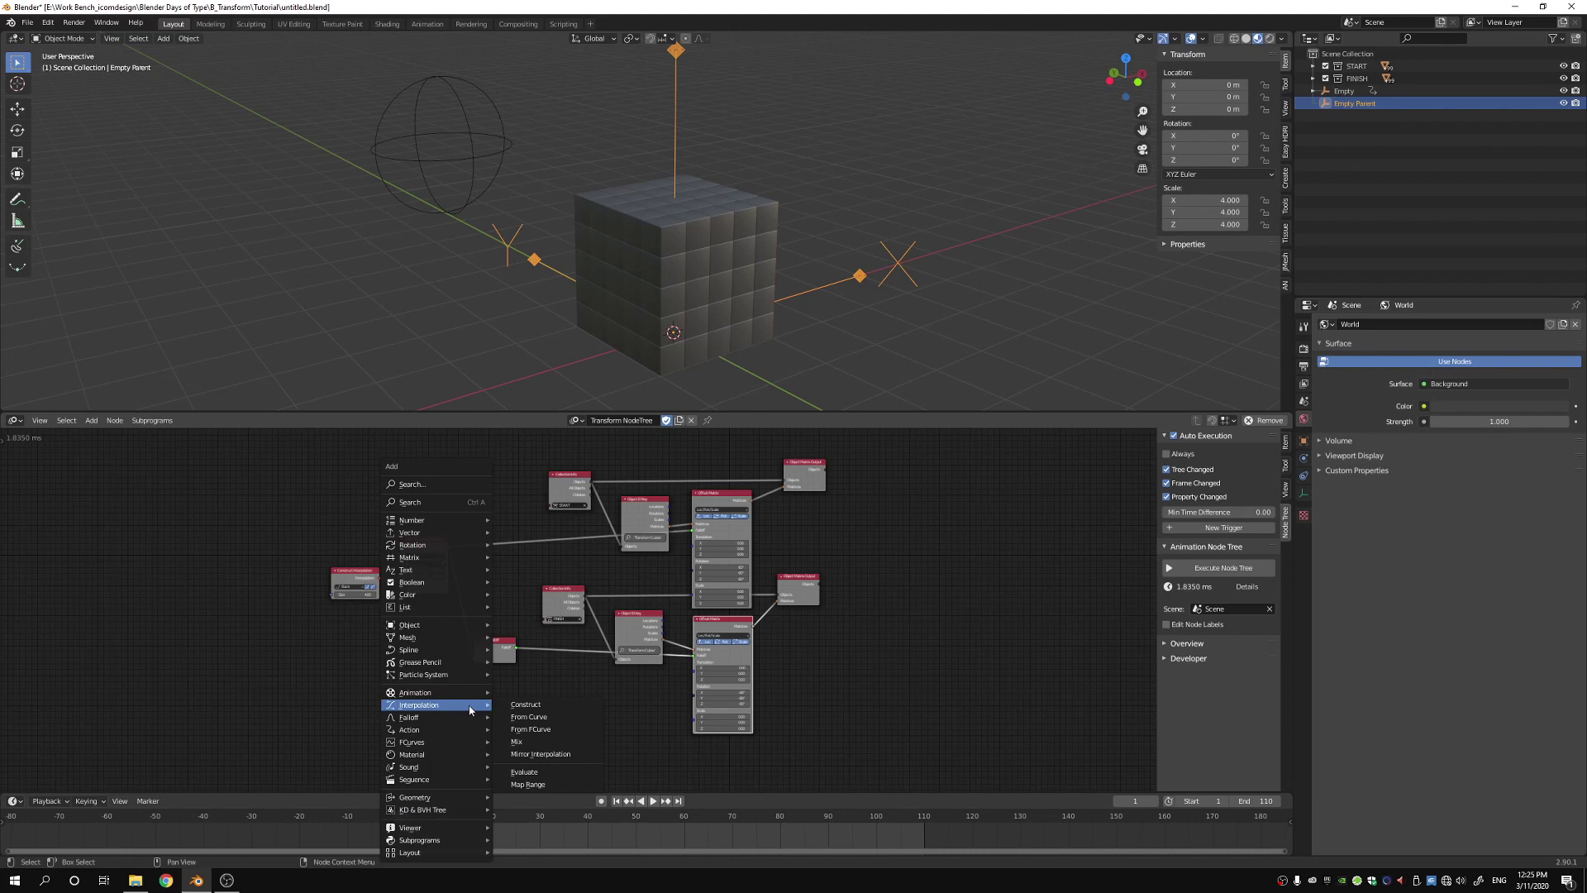
pyautogui.moveTo(465, 633)
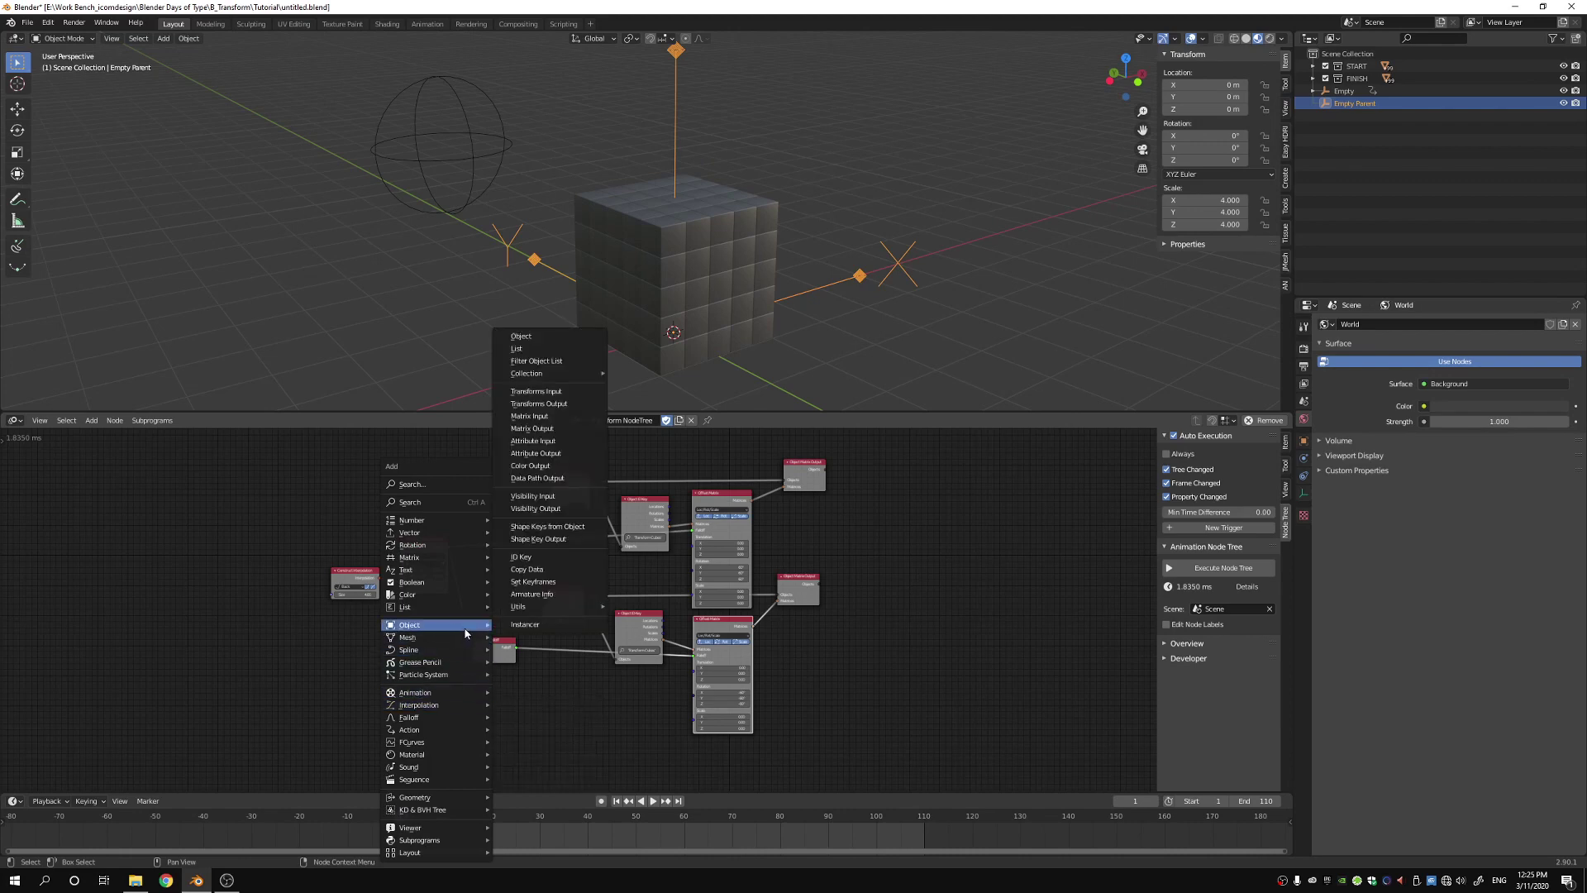
pyautogui.click(539, 392)
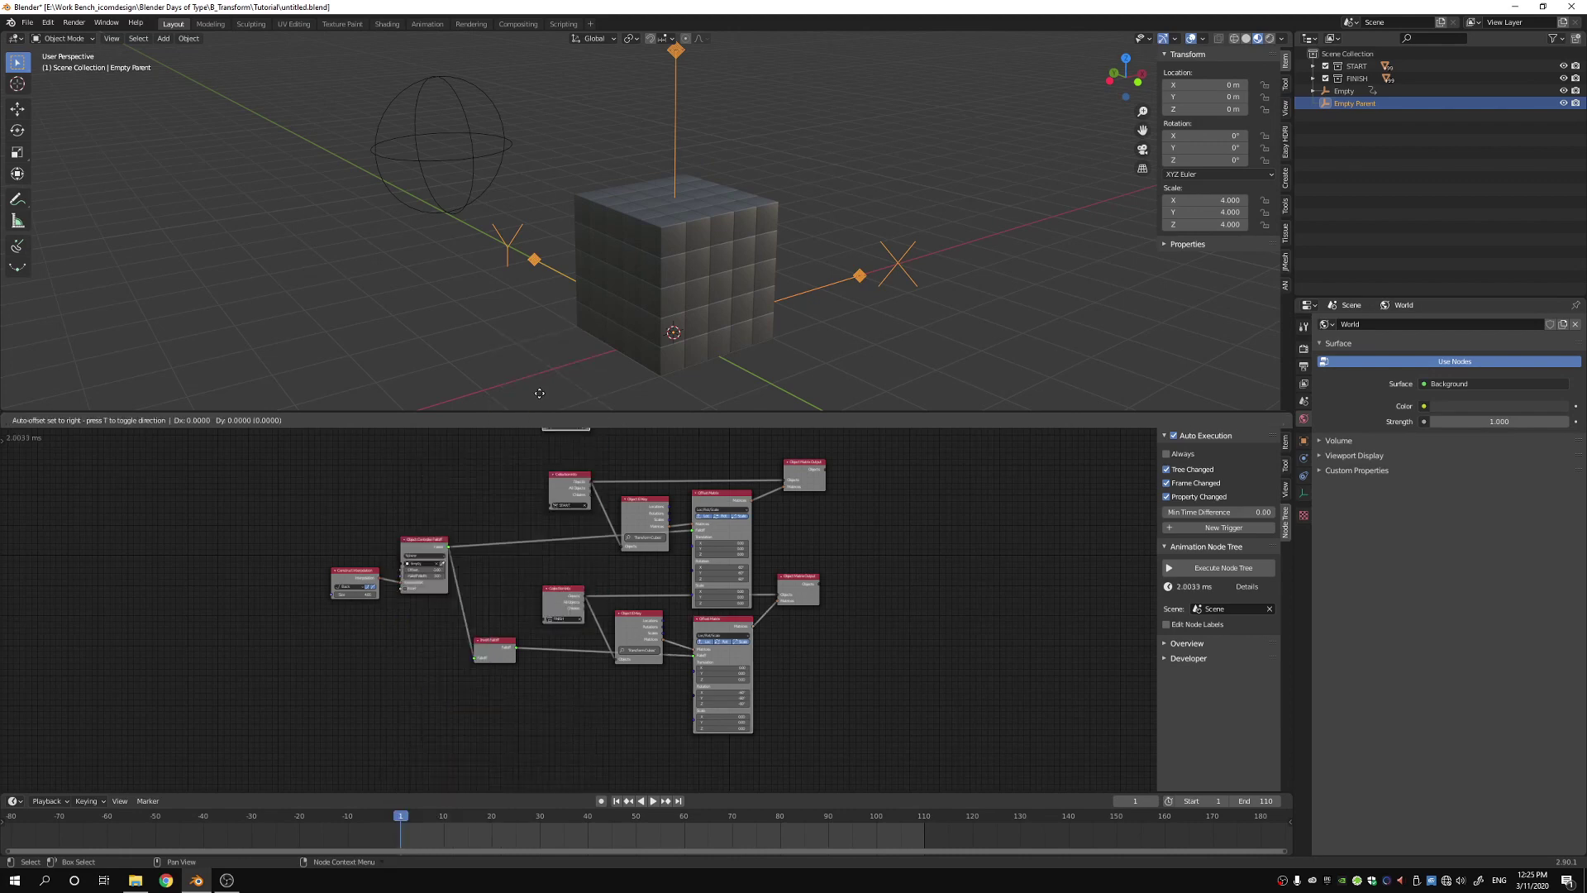
pyautogui.click(355, 628)
pyautogui.scroll(3, 333, 688)
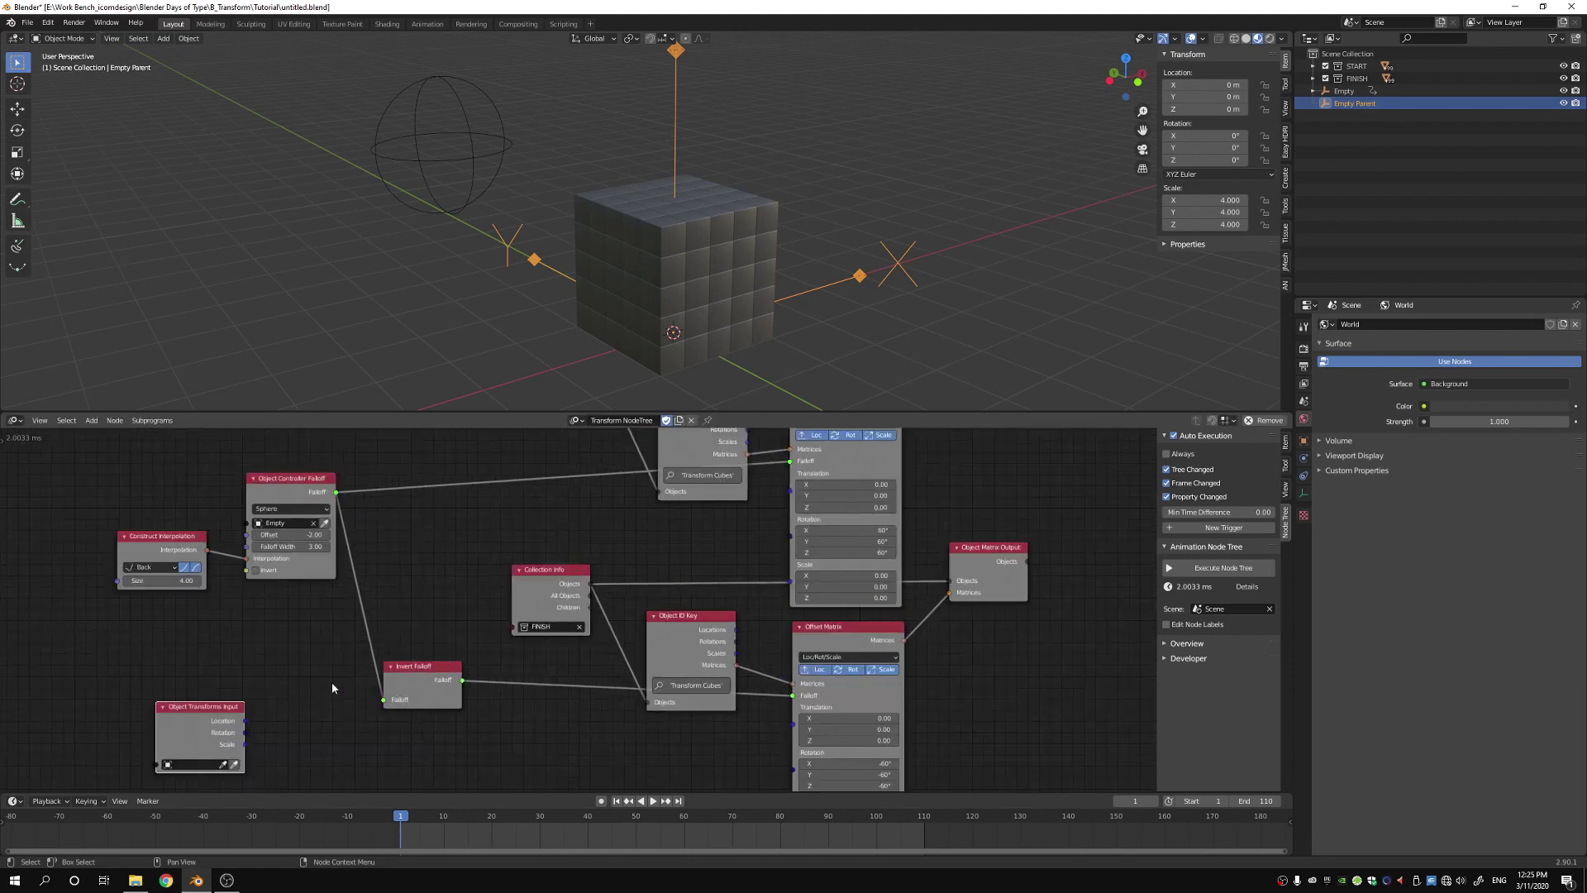
pyautogui.moveTo(332, 688); pyautogui.dragTo(510, 538, button='middle')
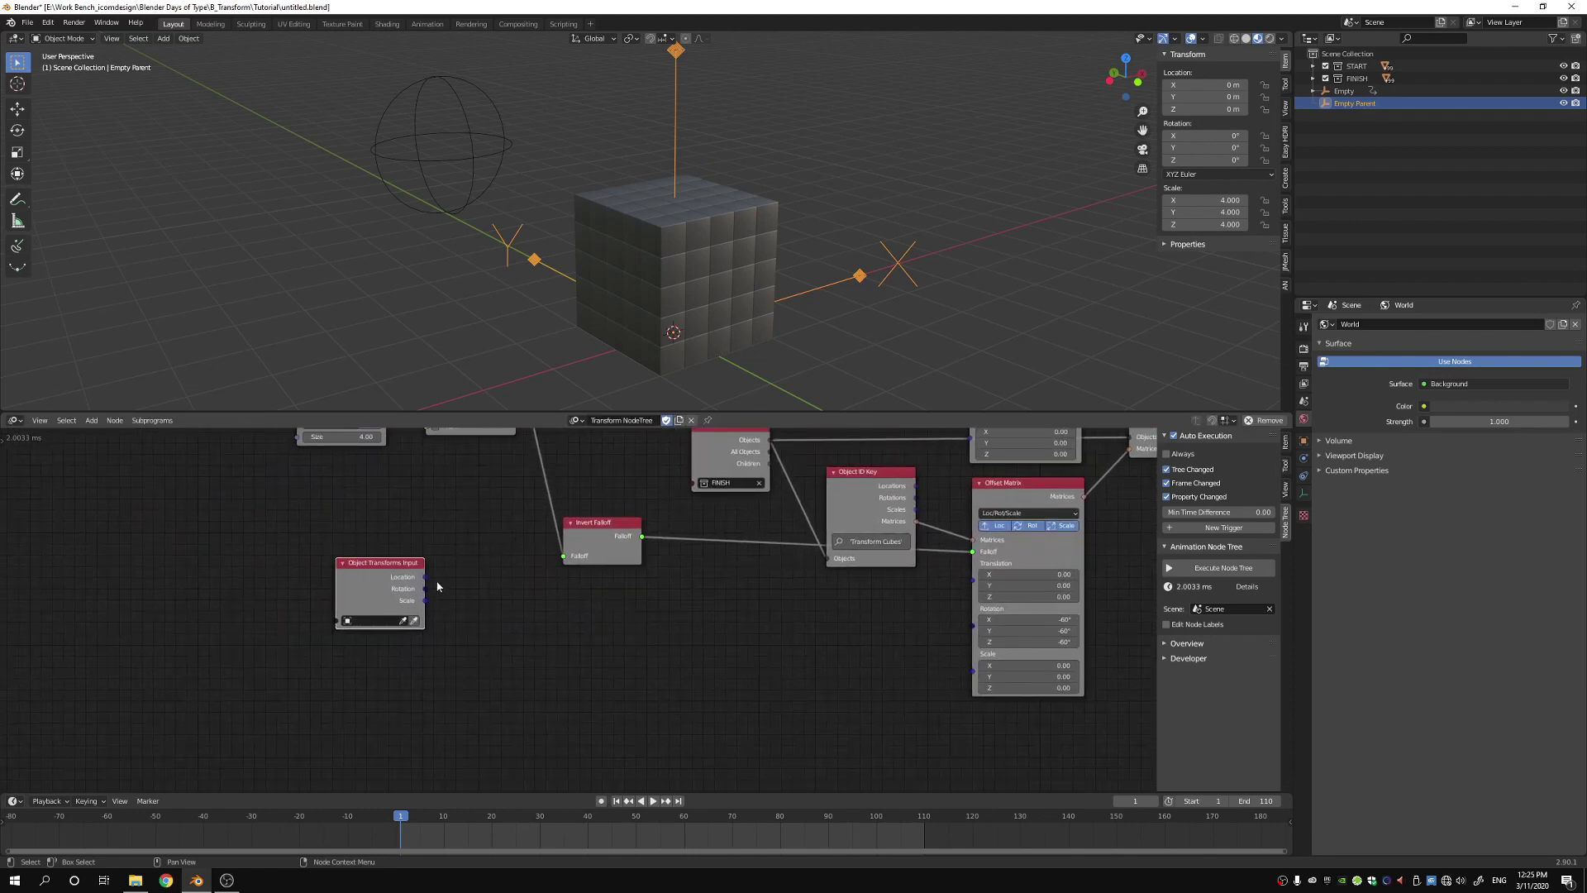
pyautogui.click(369, 619)
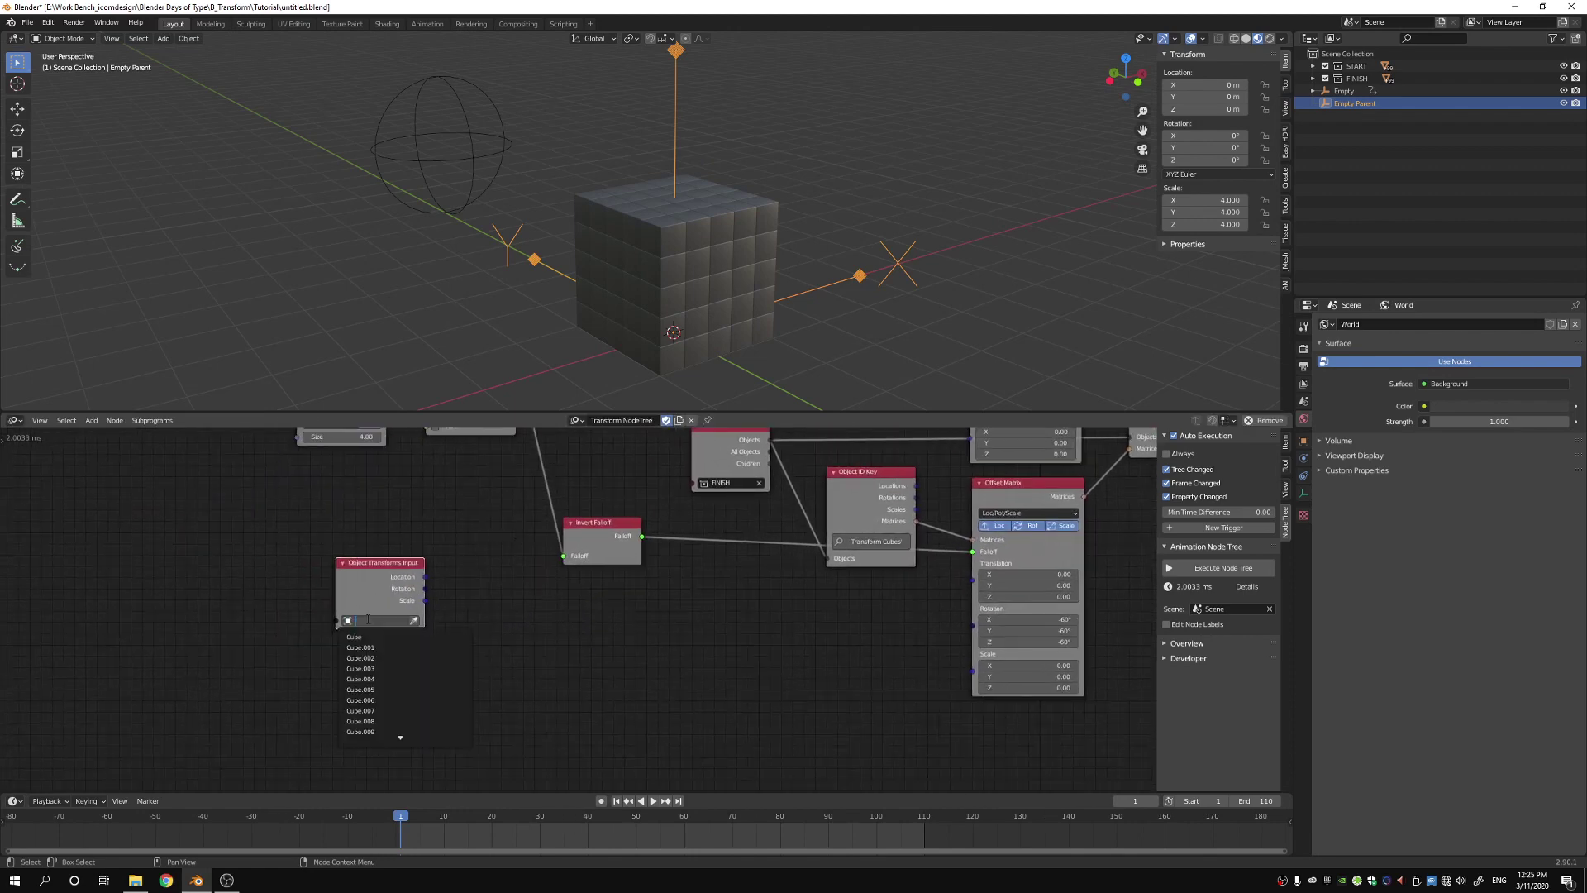
pyautogui.write('emp')
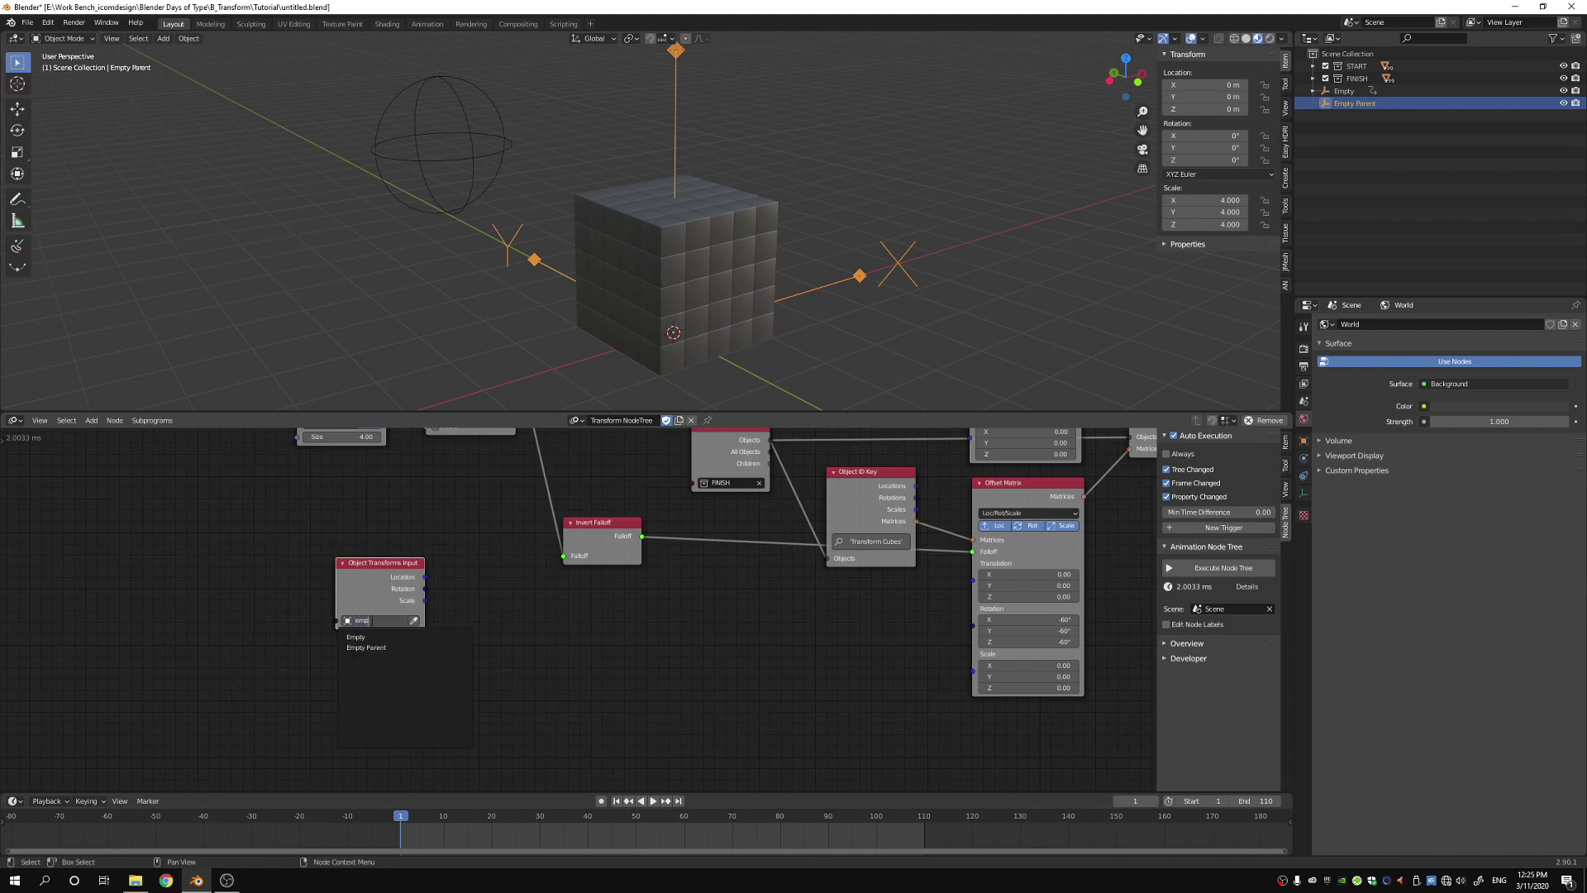
pyautogui.click(364, 647)
# - Add a Transform Matrix node between the Object Transforms Input node and the FINISH chain
pyautogui.hotkey('shift', 'a')
pyautogui.moveTo(400, 662)
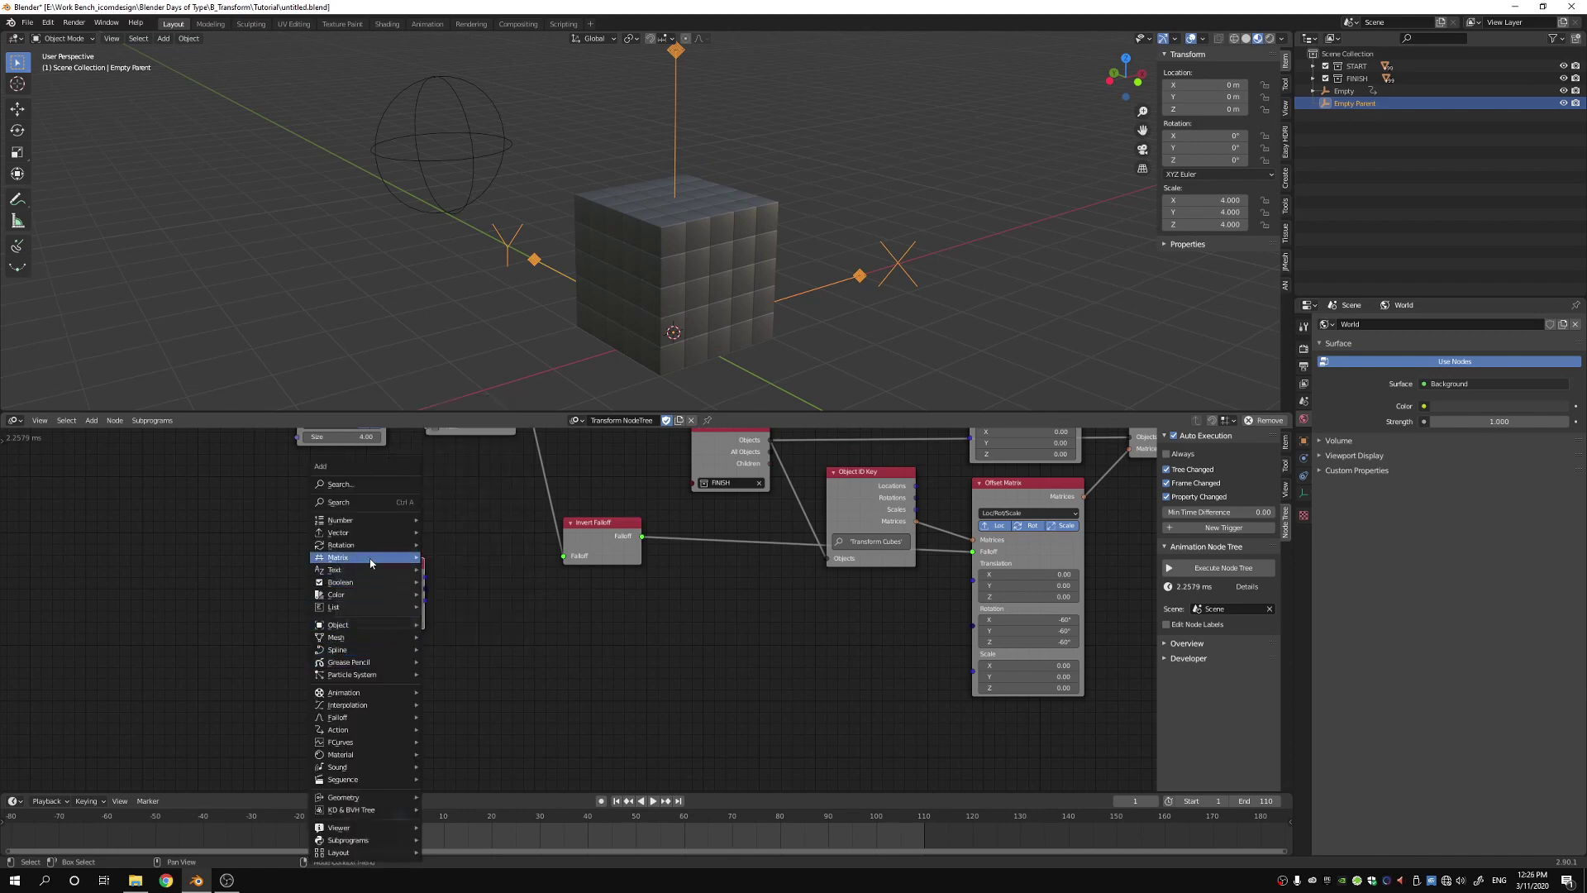
pyautogui.moveTo(370, 562)
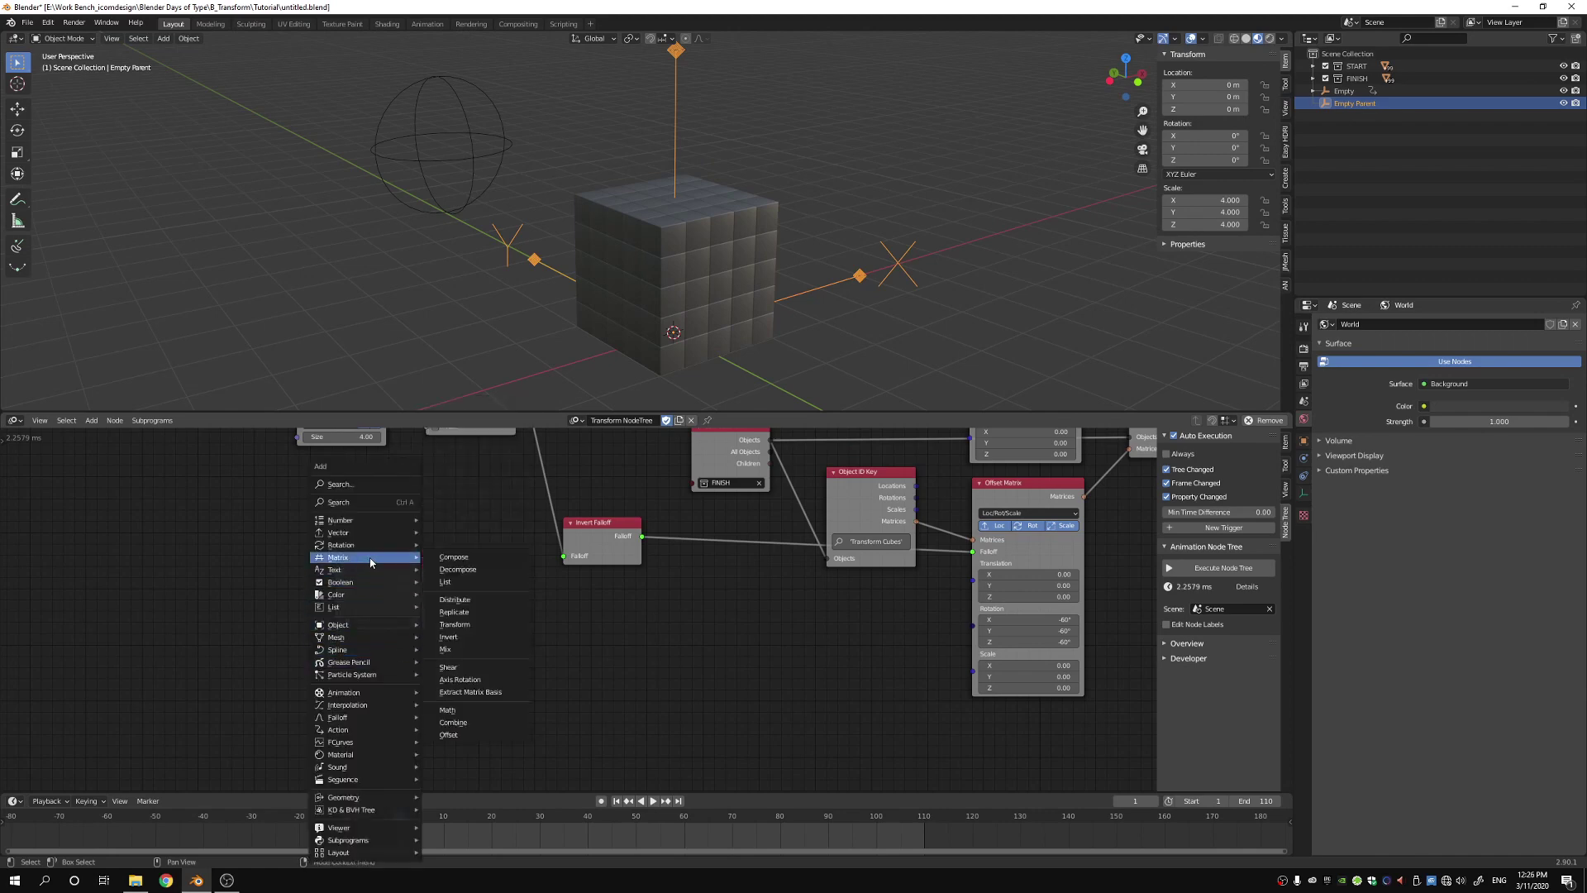
pyautogui.click(455, 624)
pyautogui.click(461, 575)
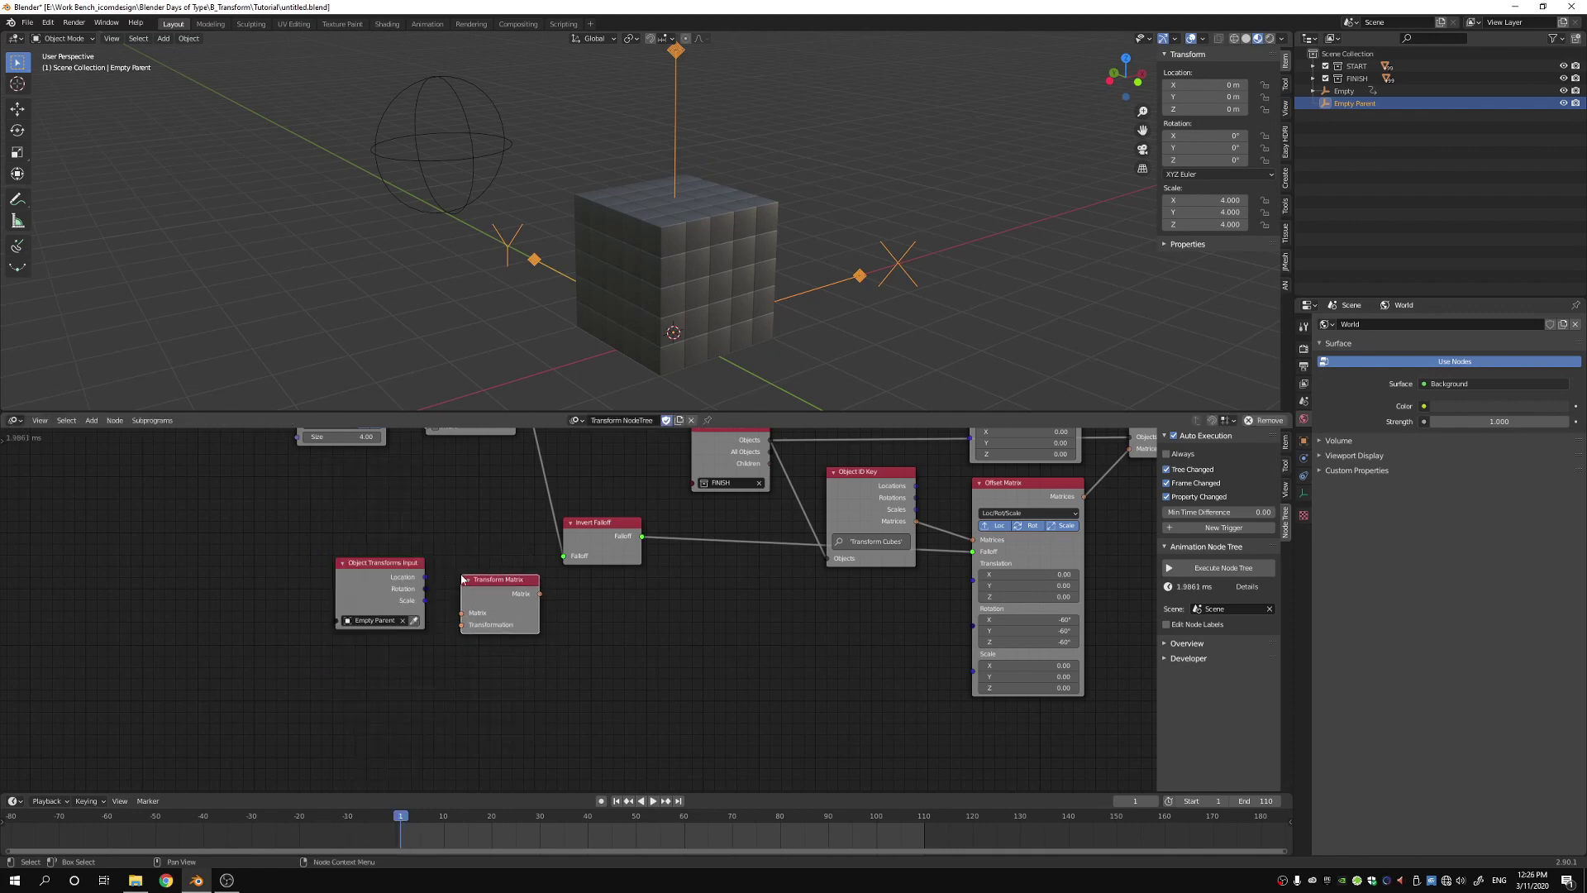
pyautogui.moveTo(666, 648); pyautogui.dragTo(444, 703, button='middle')
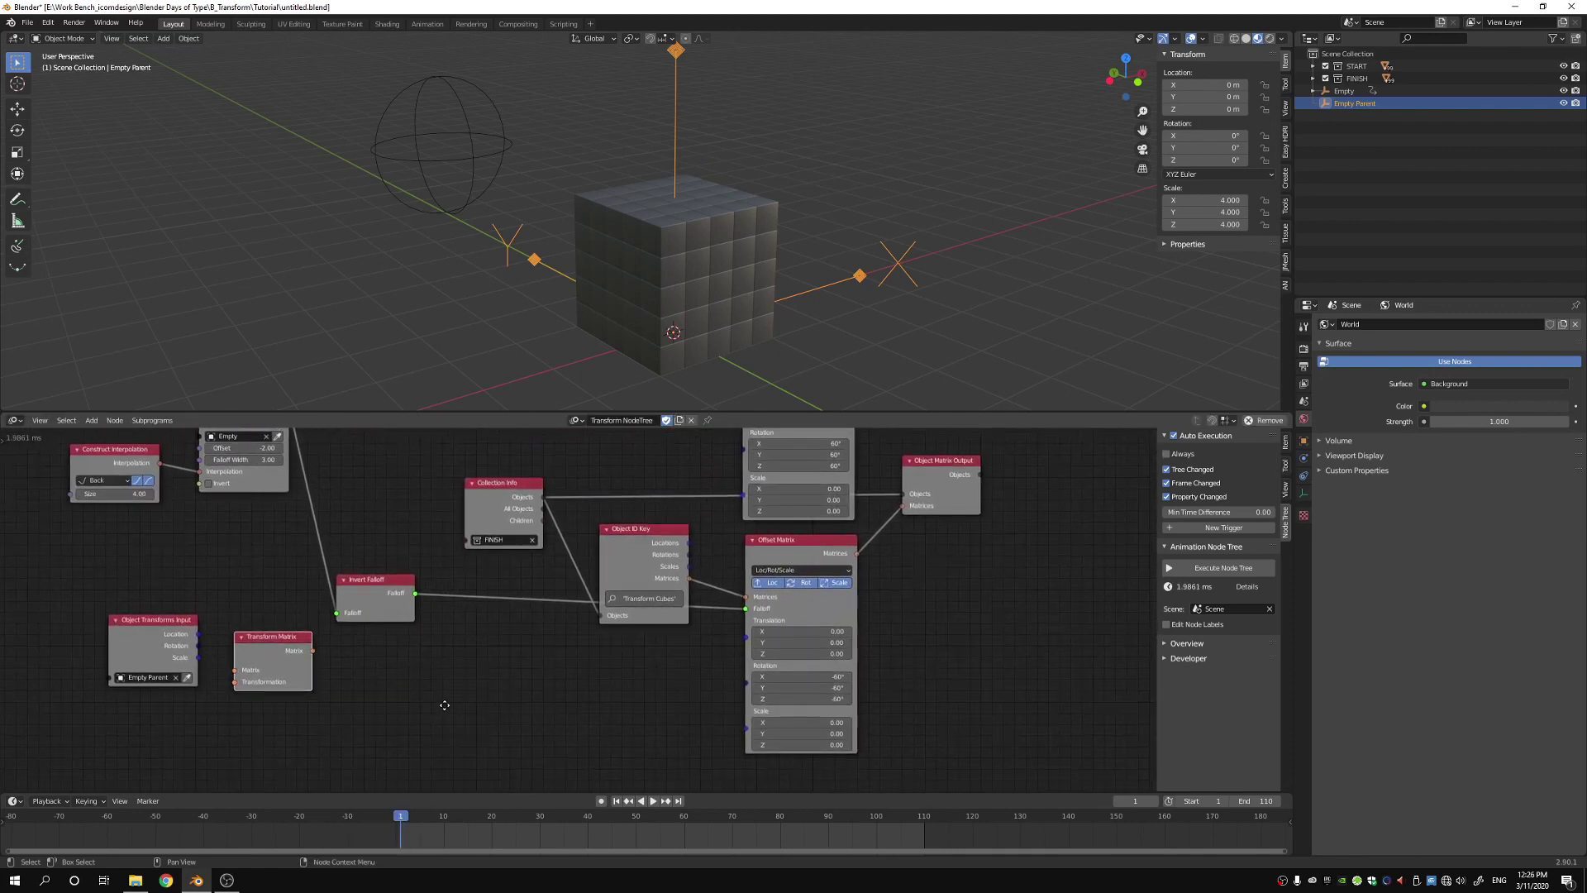
pyautogui.scroll(-2, 443, 702)
pyautogui.scroll(-1, 736, 662)
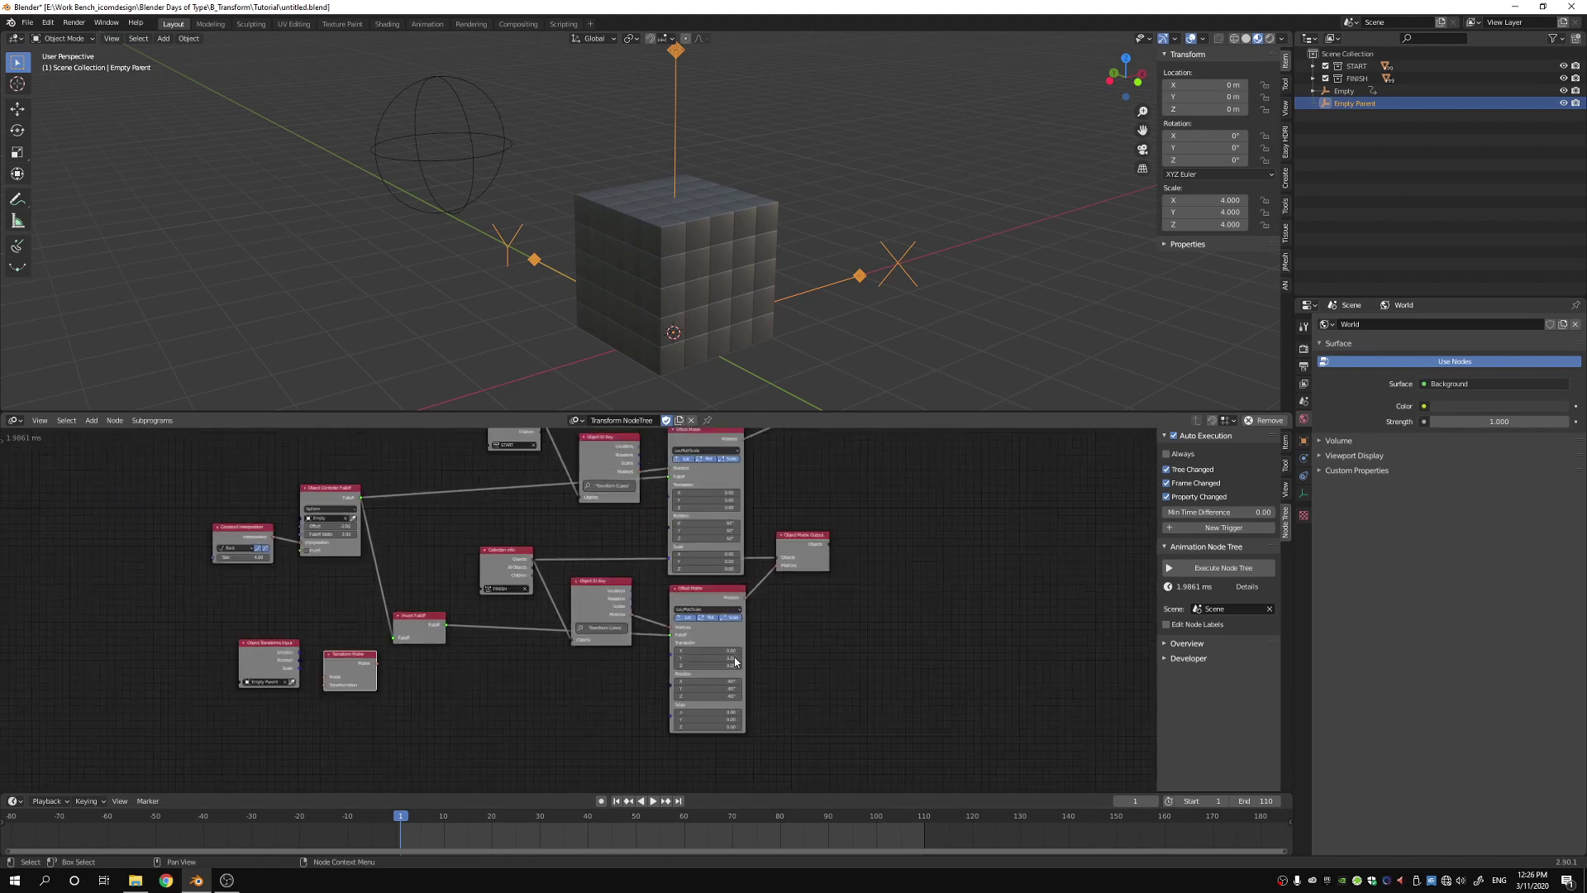
# - Insert the Transform Matrix node between the START chain's Offset Matrix and Object Matrix Output nodes, spacing out the output nodes
pyautogui.moveTo(353, 655); pyautogui.dragTo(885, 617)
pyautogui.moveTo(914, 545); pyautogui.dragTo(901, 633, button='middle')
pyautogui.scroll(1, 902, 634)
pyautogui.moveTo(926, 457); pyautogui.dragTo(935, 618)
pyautogui.click(998, 543)
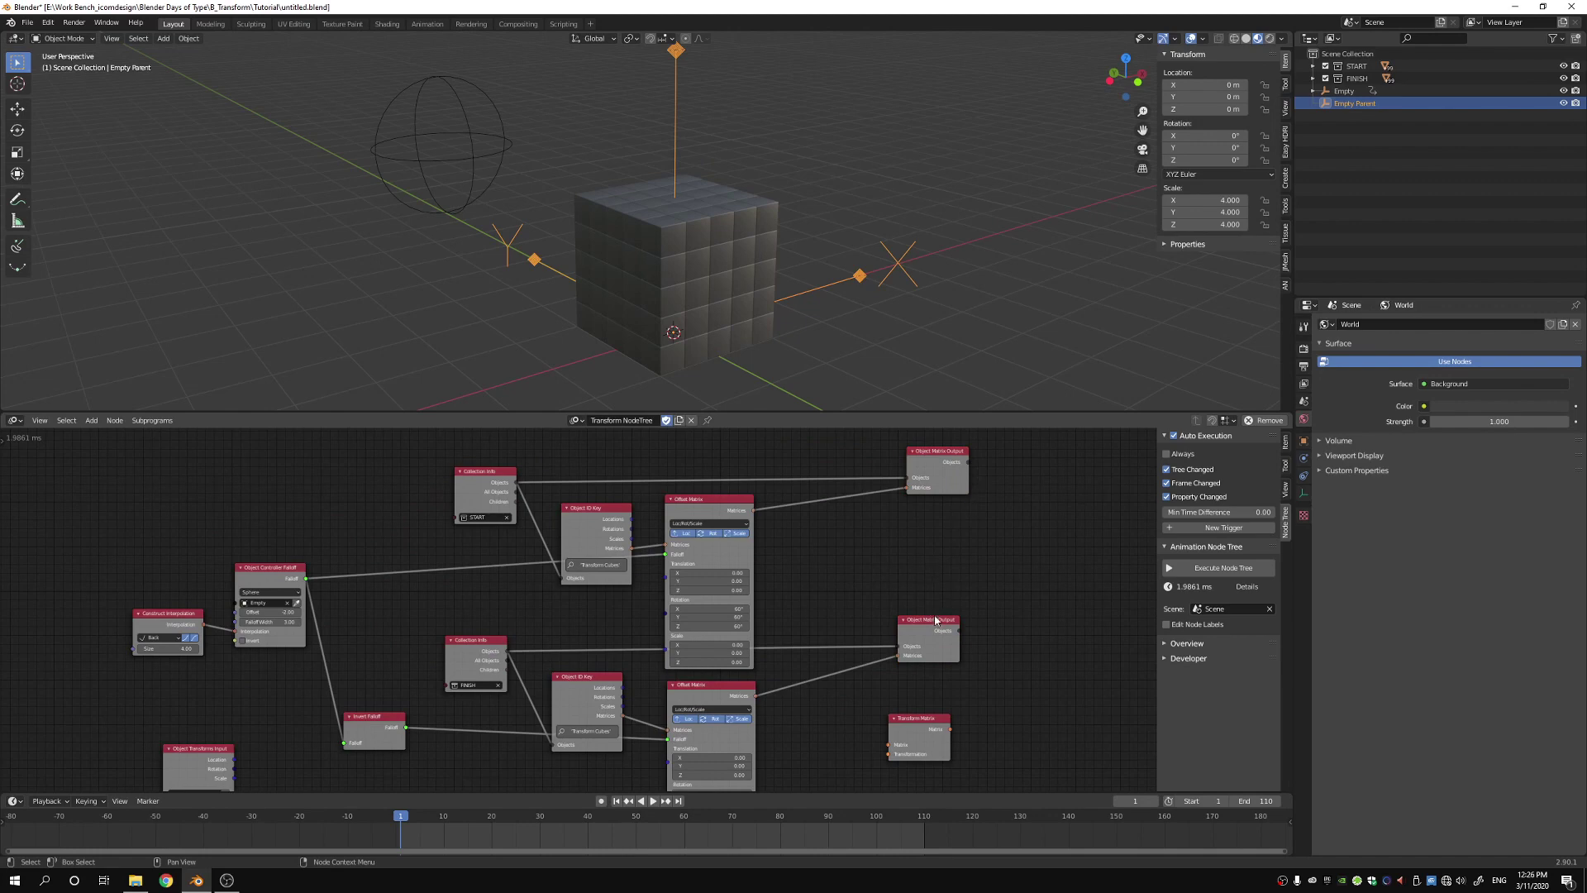
pyautogui.moveTo(929, 716); pyautogui.dragTo(833, 501)
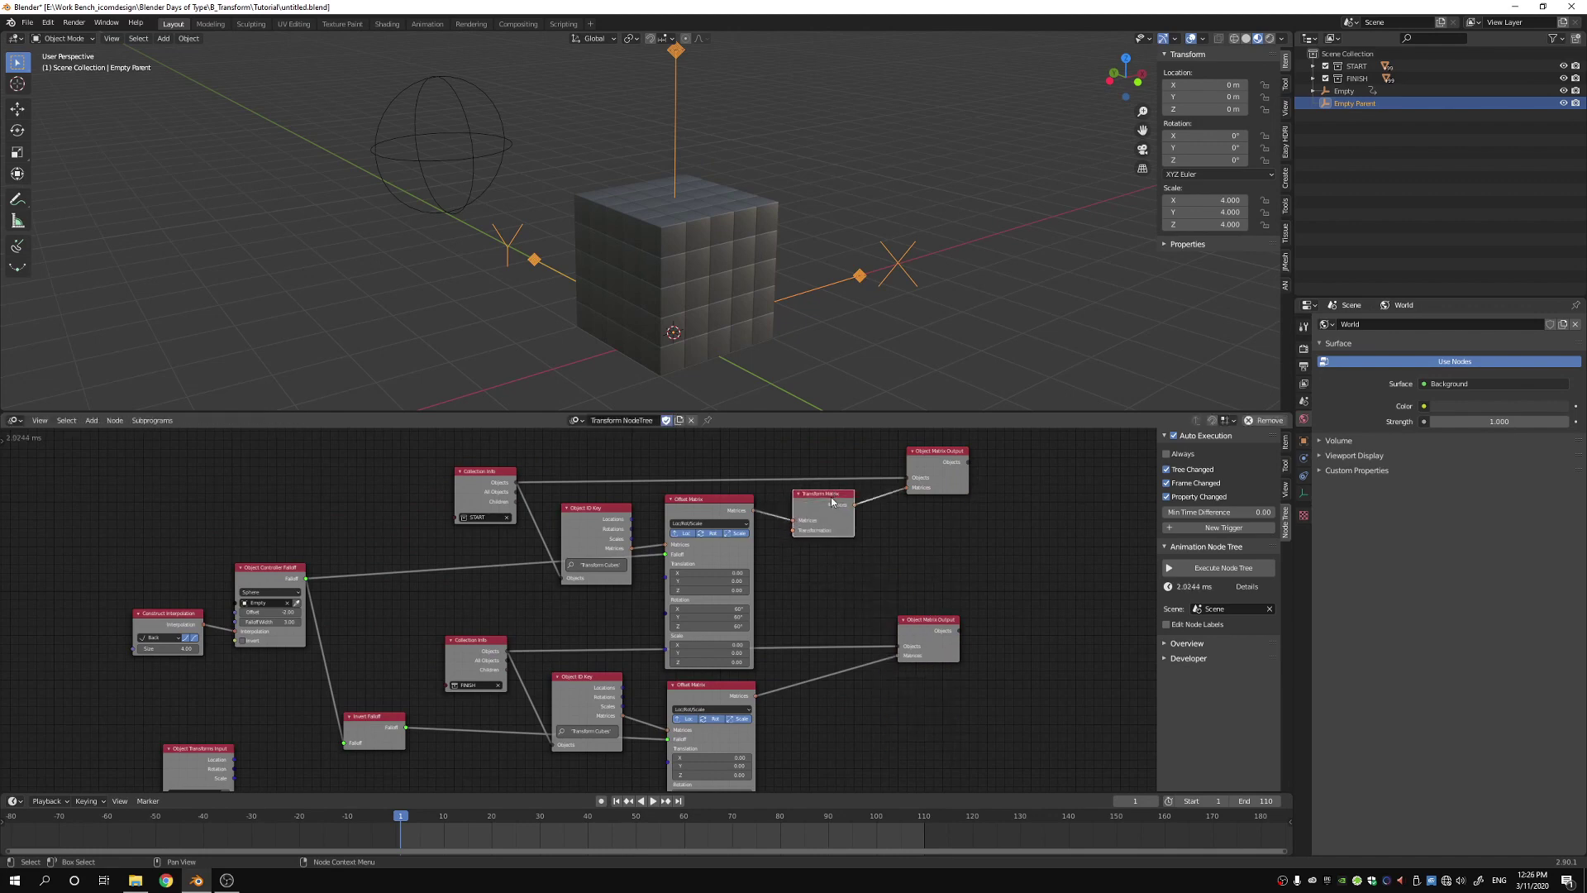
# - Duplicate the Transform Matrix node and insert the copy between the FINISH chain's Offset Matrix and Object Matrix Output nodes
pyautogui.hotkey('shift', 'd')
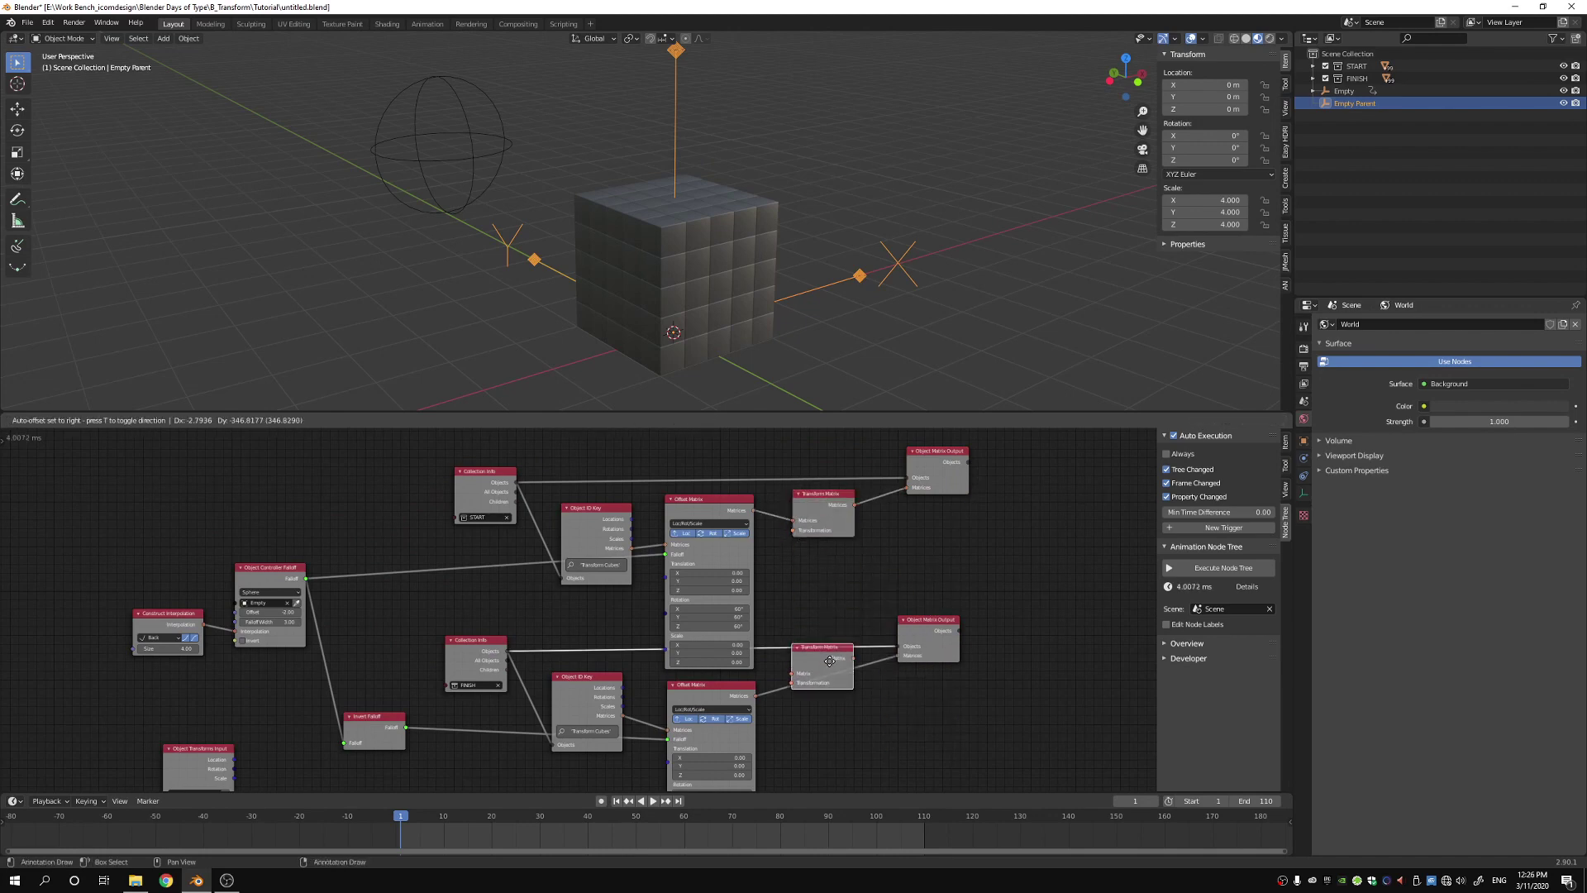
pyautogui.click(839, 676)
# - Add a Compose Matrix node beside the Object Transforms Input node
pyautogui.moveTo(889, 744); pyautogui.dragTo(894, 682, button='middle')
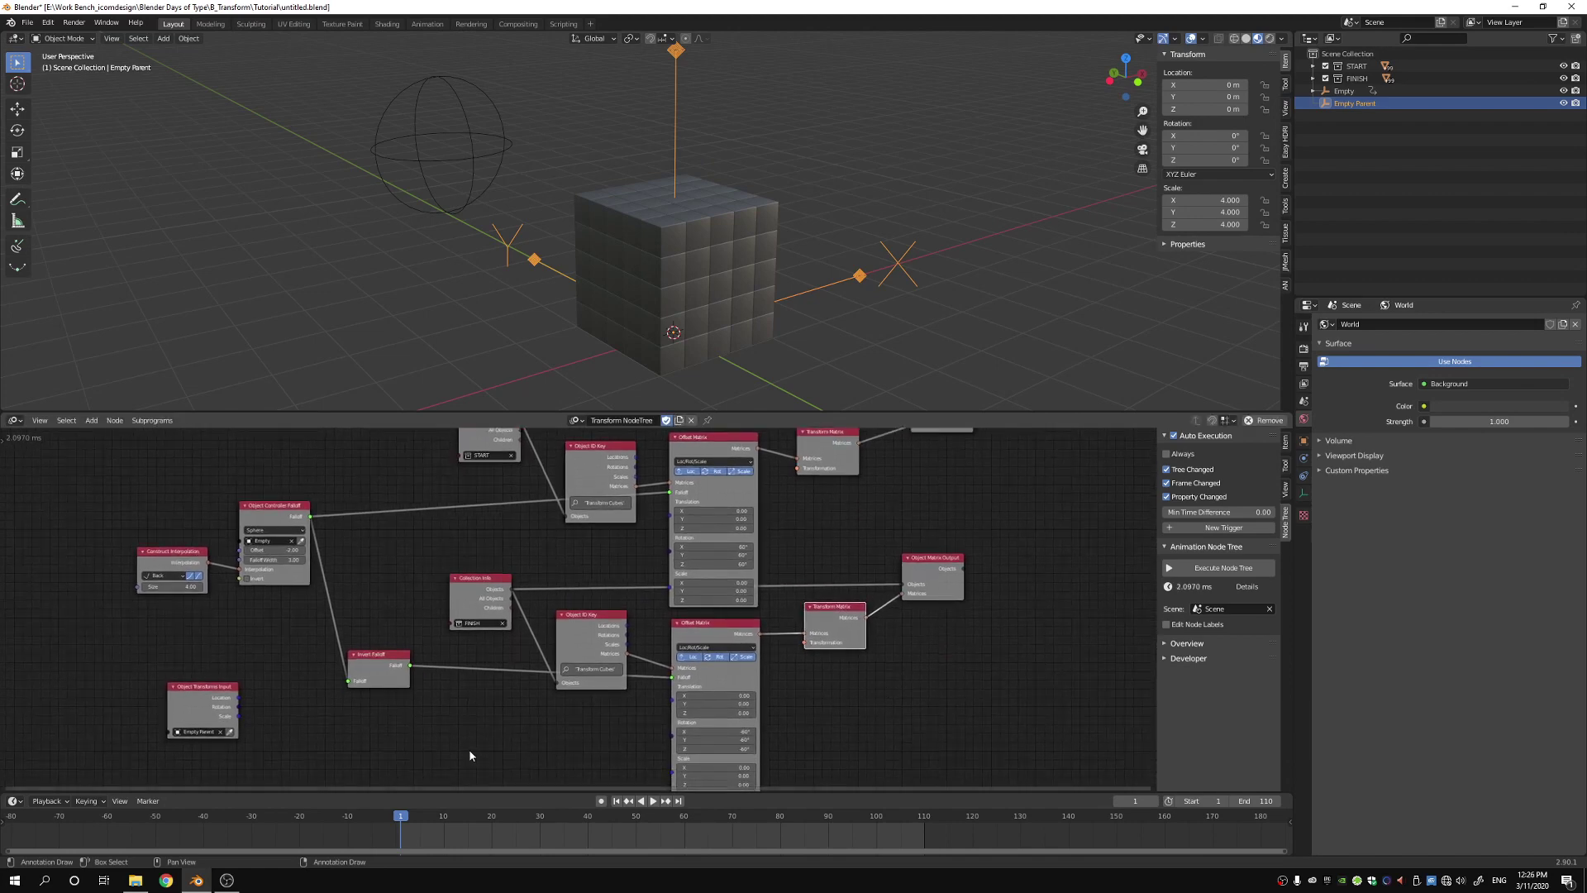
pyautogui.hotkey('shift', 'a')
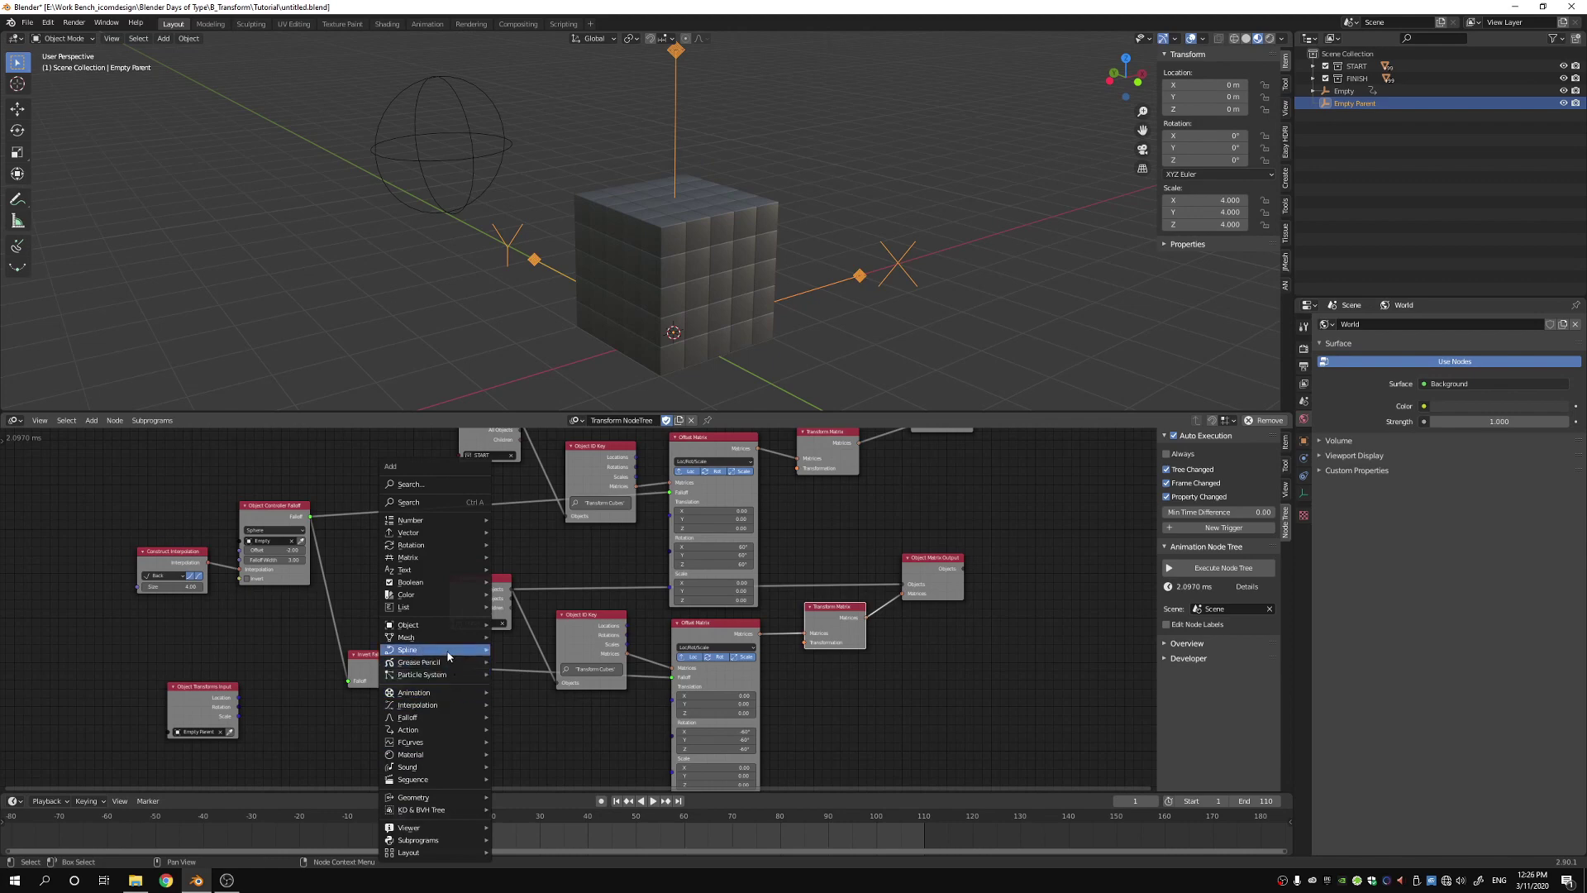
pyautogui.moveTo(439, 634)
pyautogui.moveTo(432, 563)
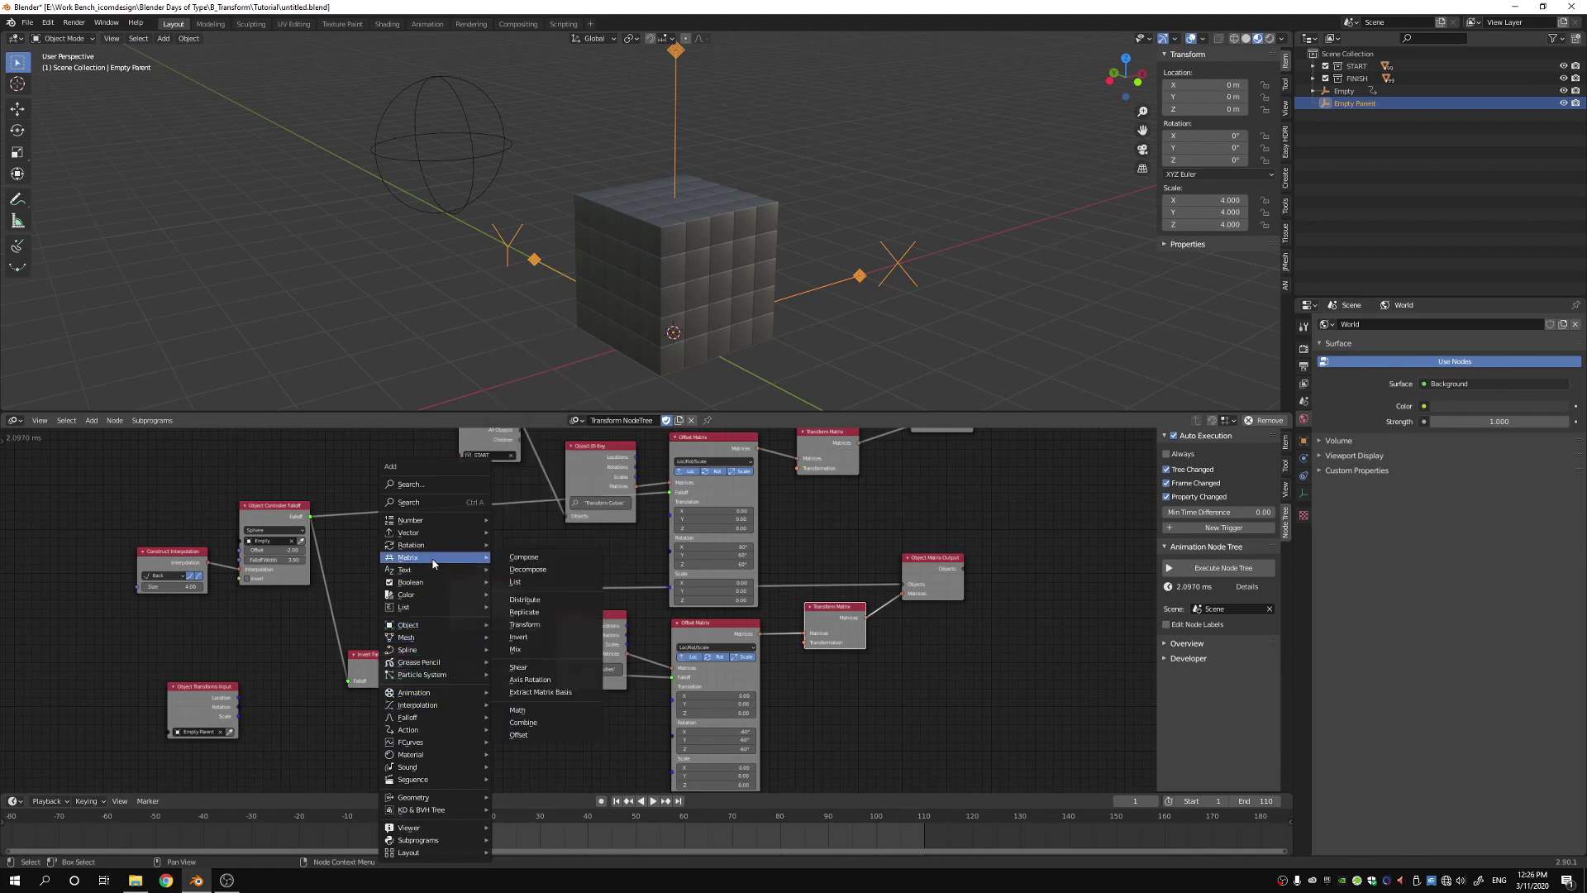
pyautogui.click(523, 557)
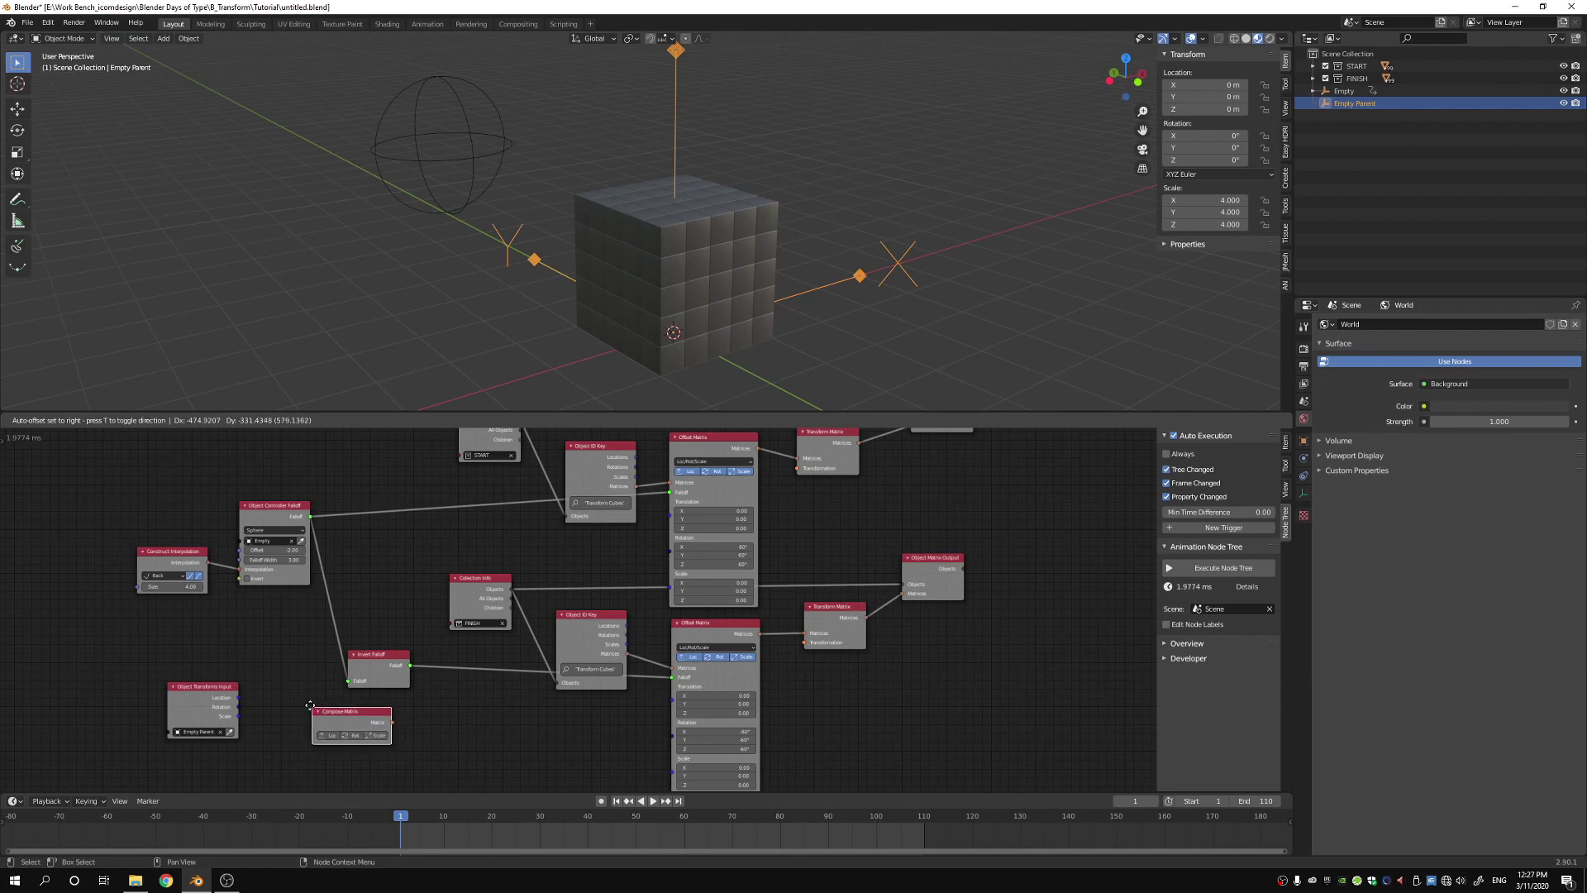
pyautogui.click(284, 701)
# - Enable location, rotation and scale on the Compose Matrix node
pyautogui.moveTo(473, 712); pyautogui.dragTo(595, 705, button='middle')
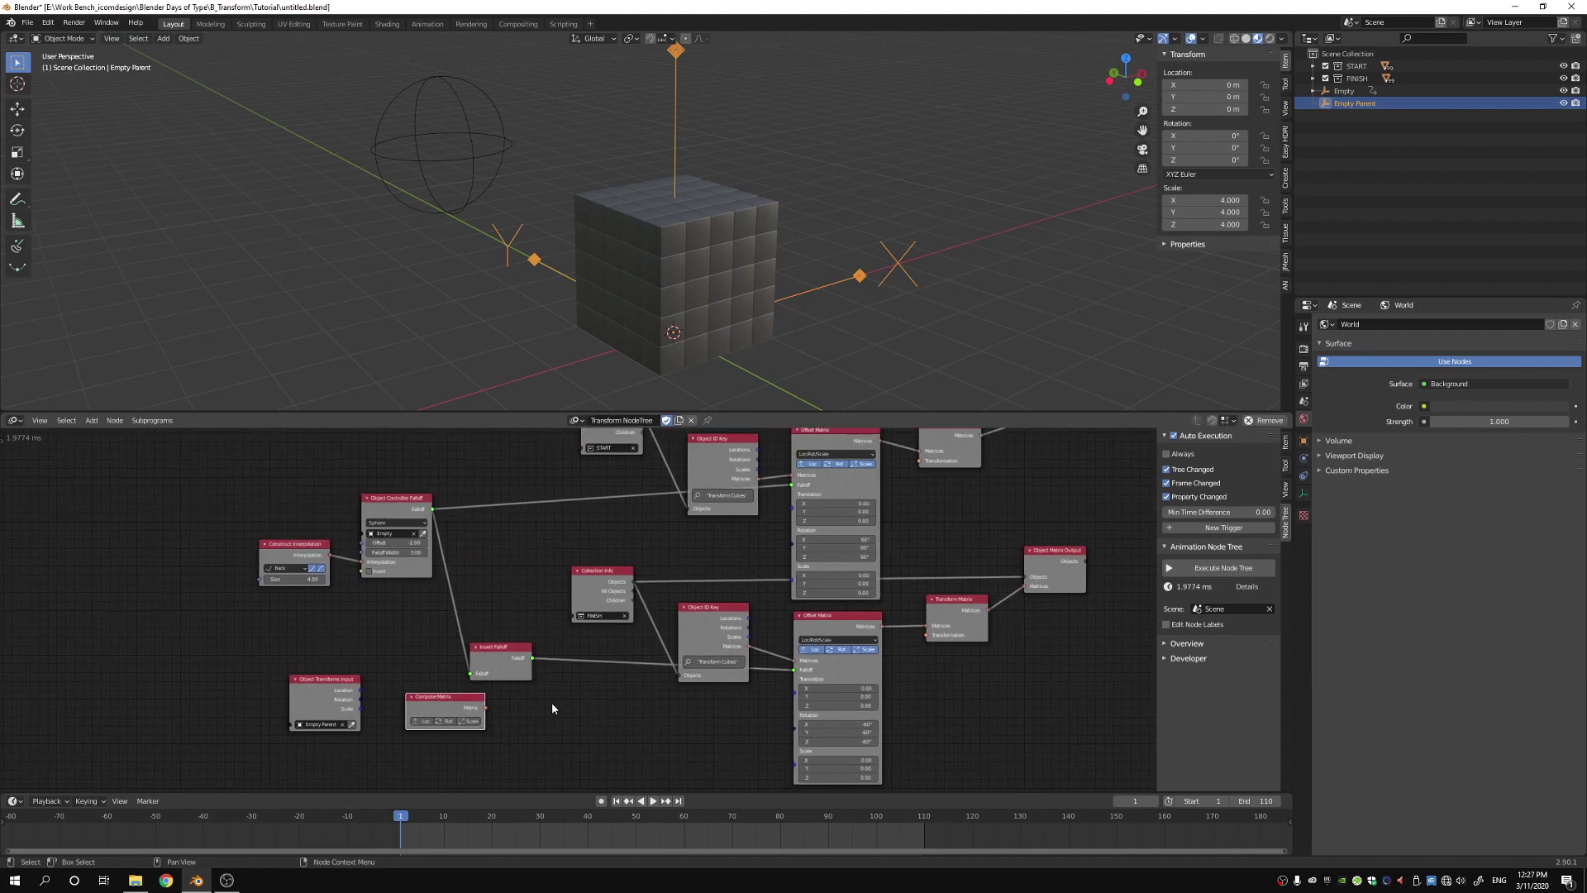
pyautogui.click(426, 722)
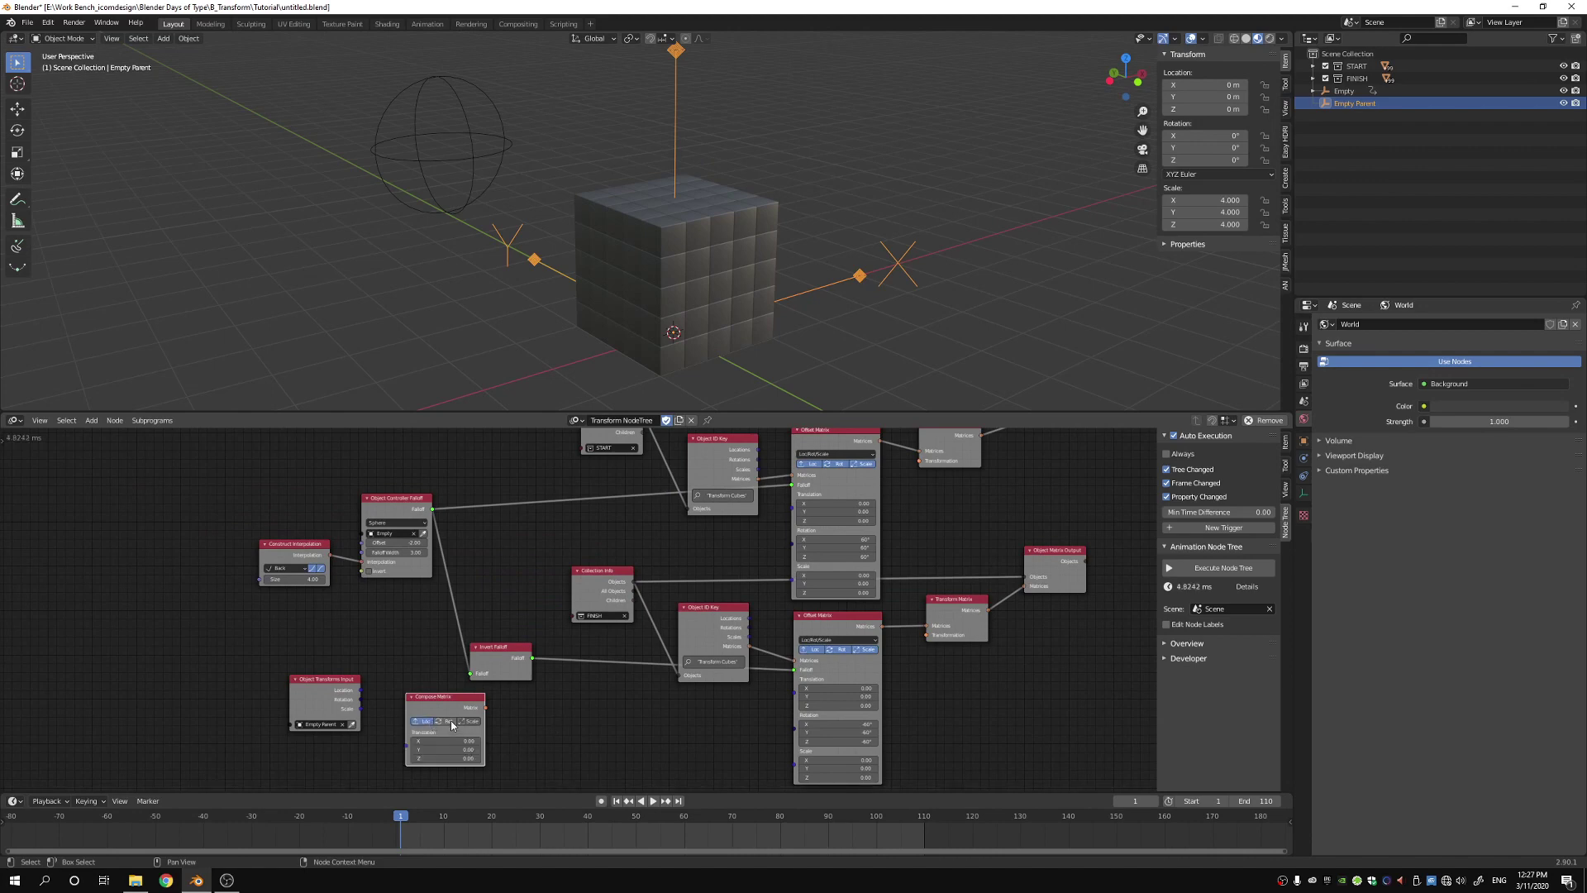
pyautogui.click(446, 721)
pyautogui.click(469, 721)
# - Link the Object Transforms Input node's location, rotation and scale to the matching Compose Matrix inputs and tidy both nodes
pyautogui.moveTo(592, 736); pyautogui.dragTo(629, 663, button='middle')
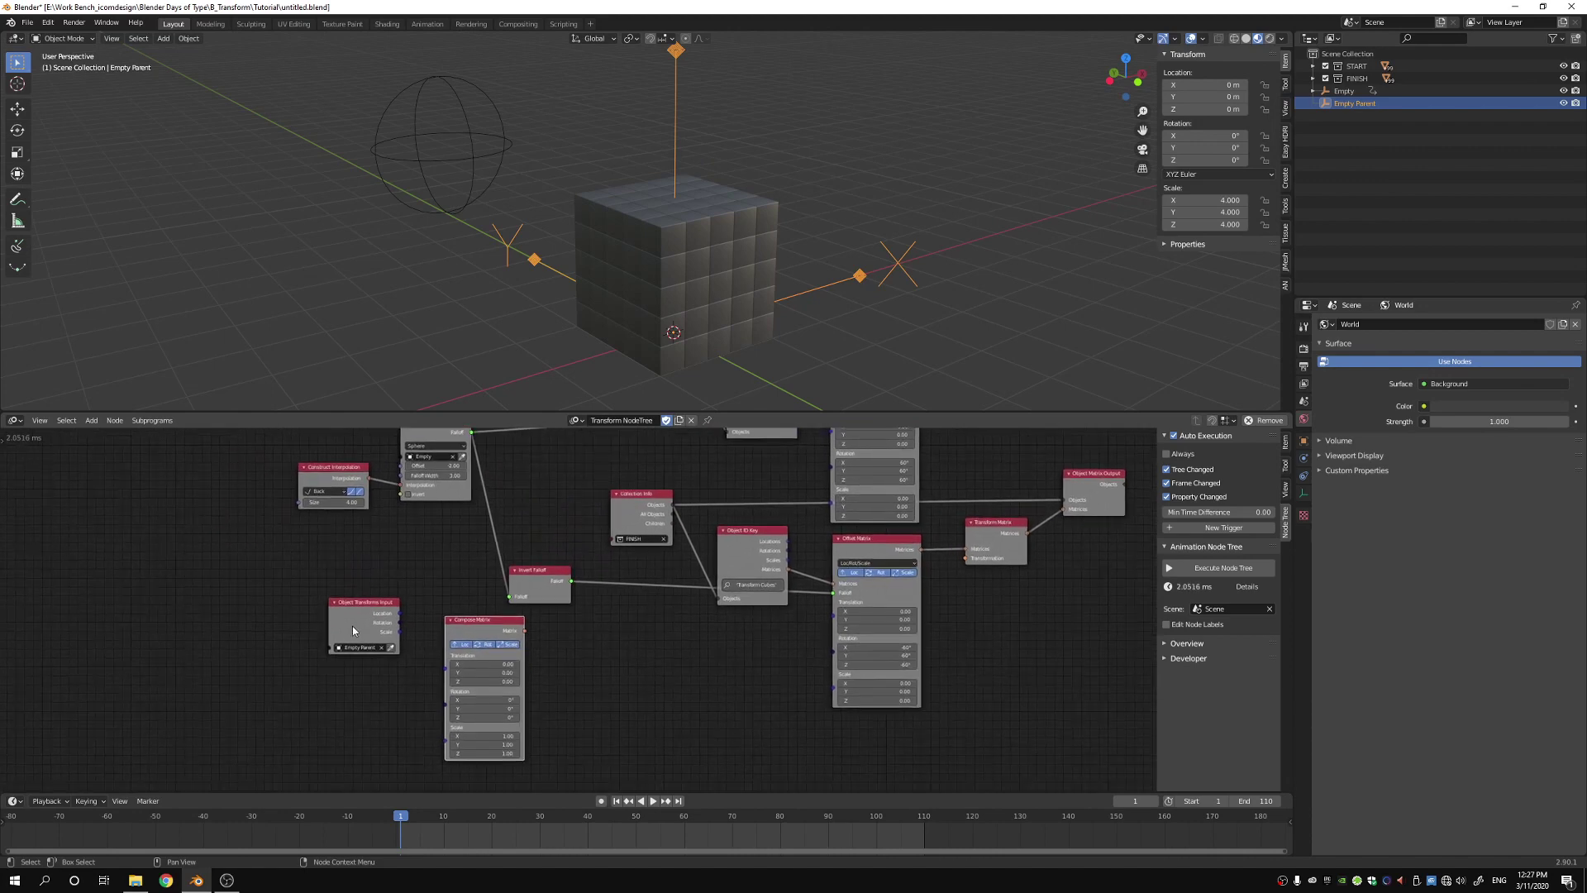
pyautogui.moveTo(352, 627); pyautogui.dragTo(342, 683)
pyautogui.moveTo(396, 680); pyautogui.dragTo(400, 650, button='middle')
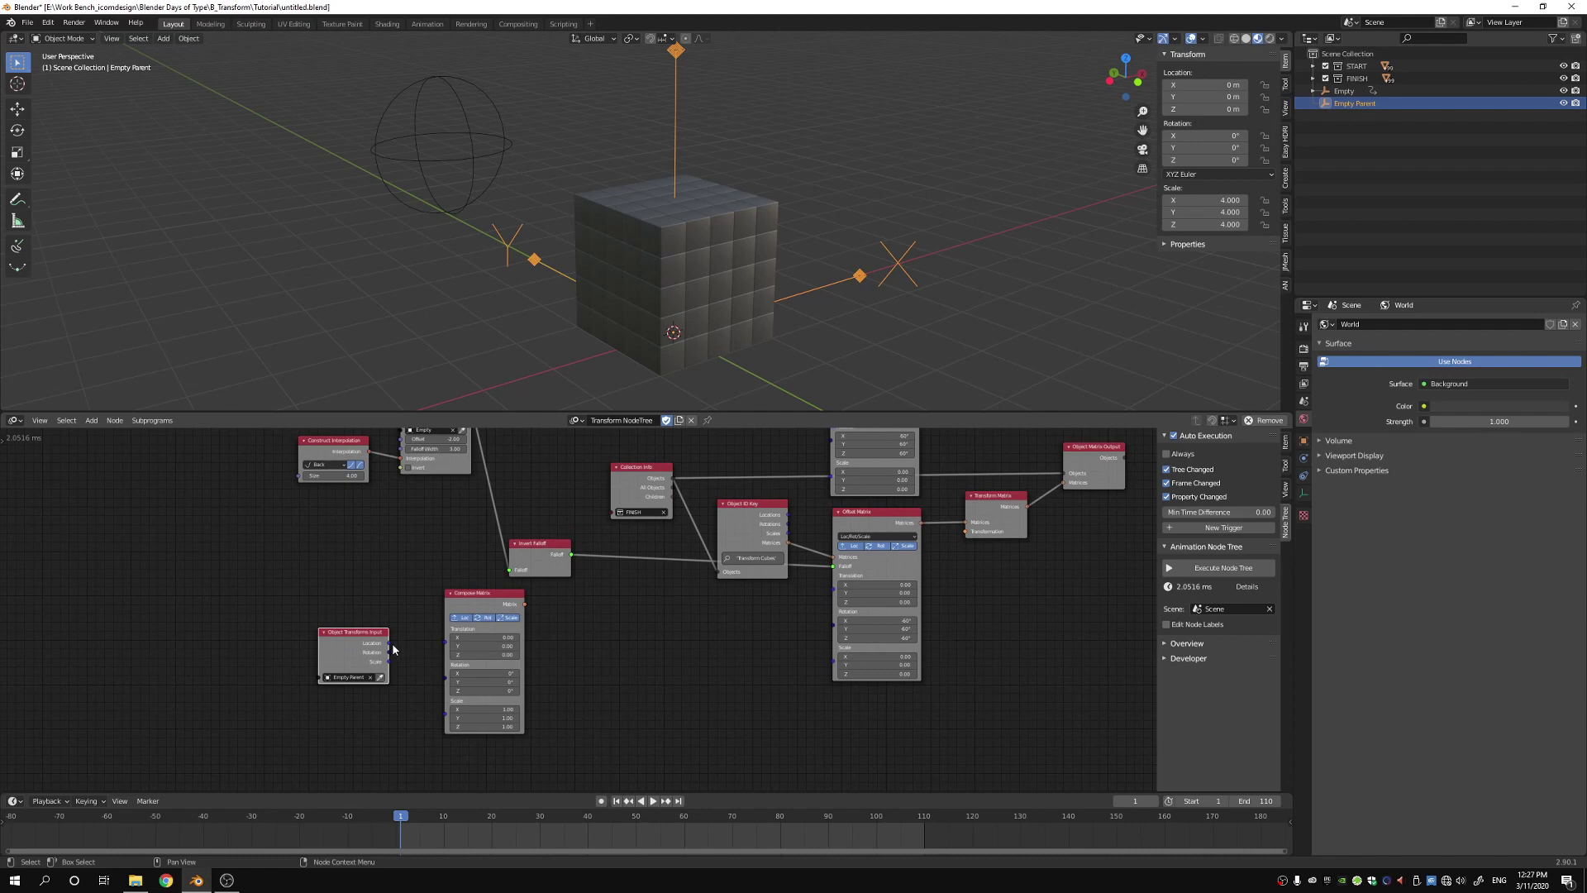
pyautogui.moveTo(389, 642); pyautogui.dragTo(446, 652)
pyautogui.moveTo(641, 659); pyautogui.dragTo(608, 711, button='middle')
pyautogui.moveTo(458, 646); pyautogui.dragTo(460, 662)
pyautogui.moveTo(310, 689); pyautogui.dragTo(308, 681)
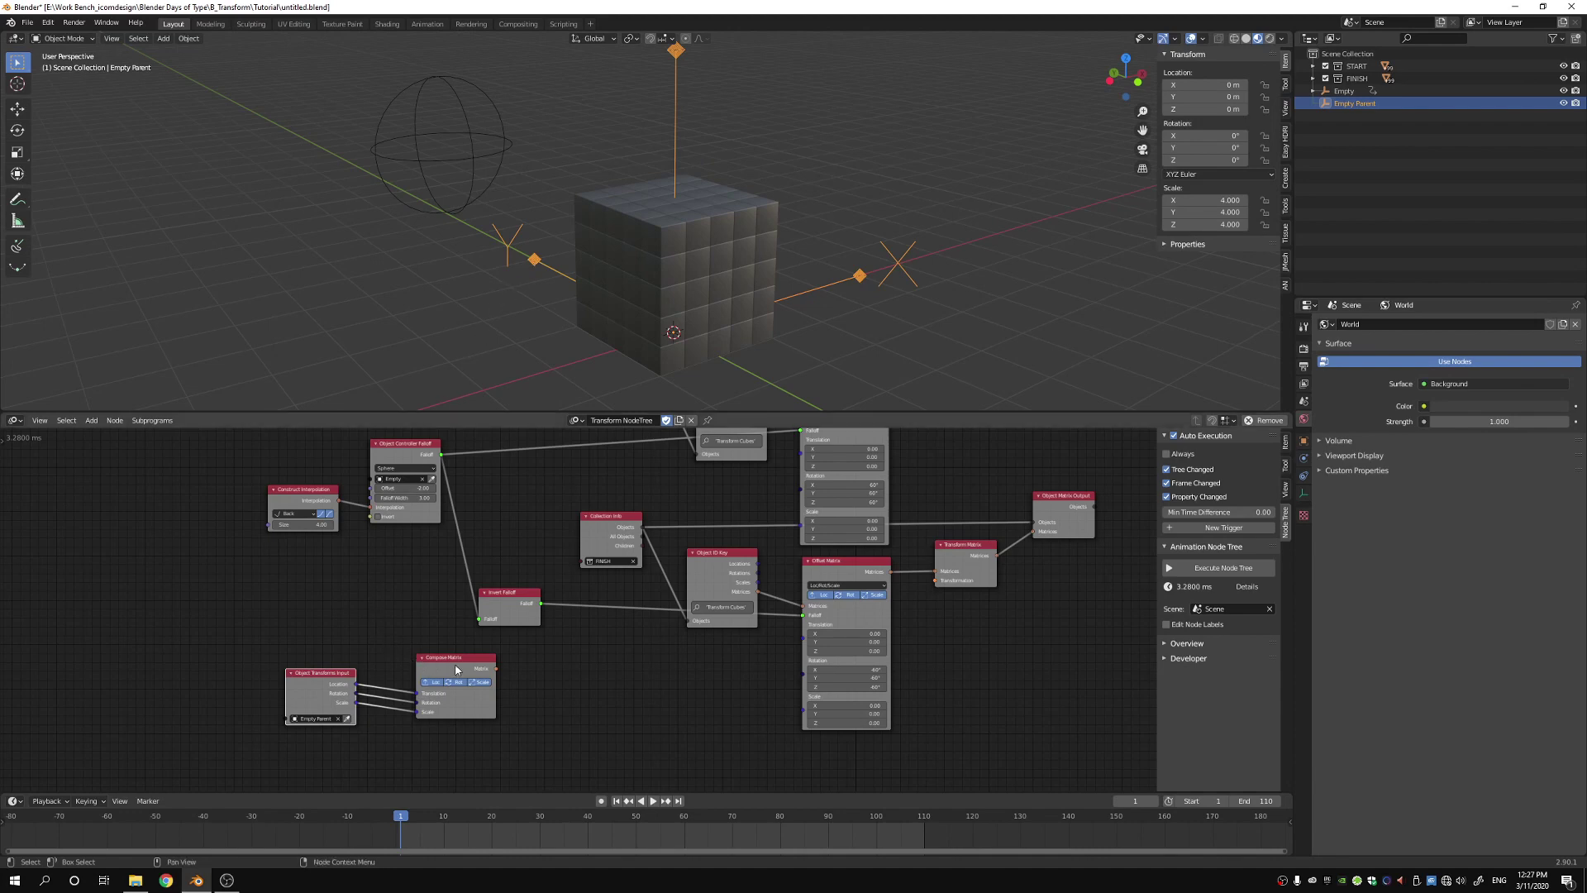
pyautogui.moveTo(456, 669); pyautogui.dragTo(441, 666)
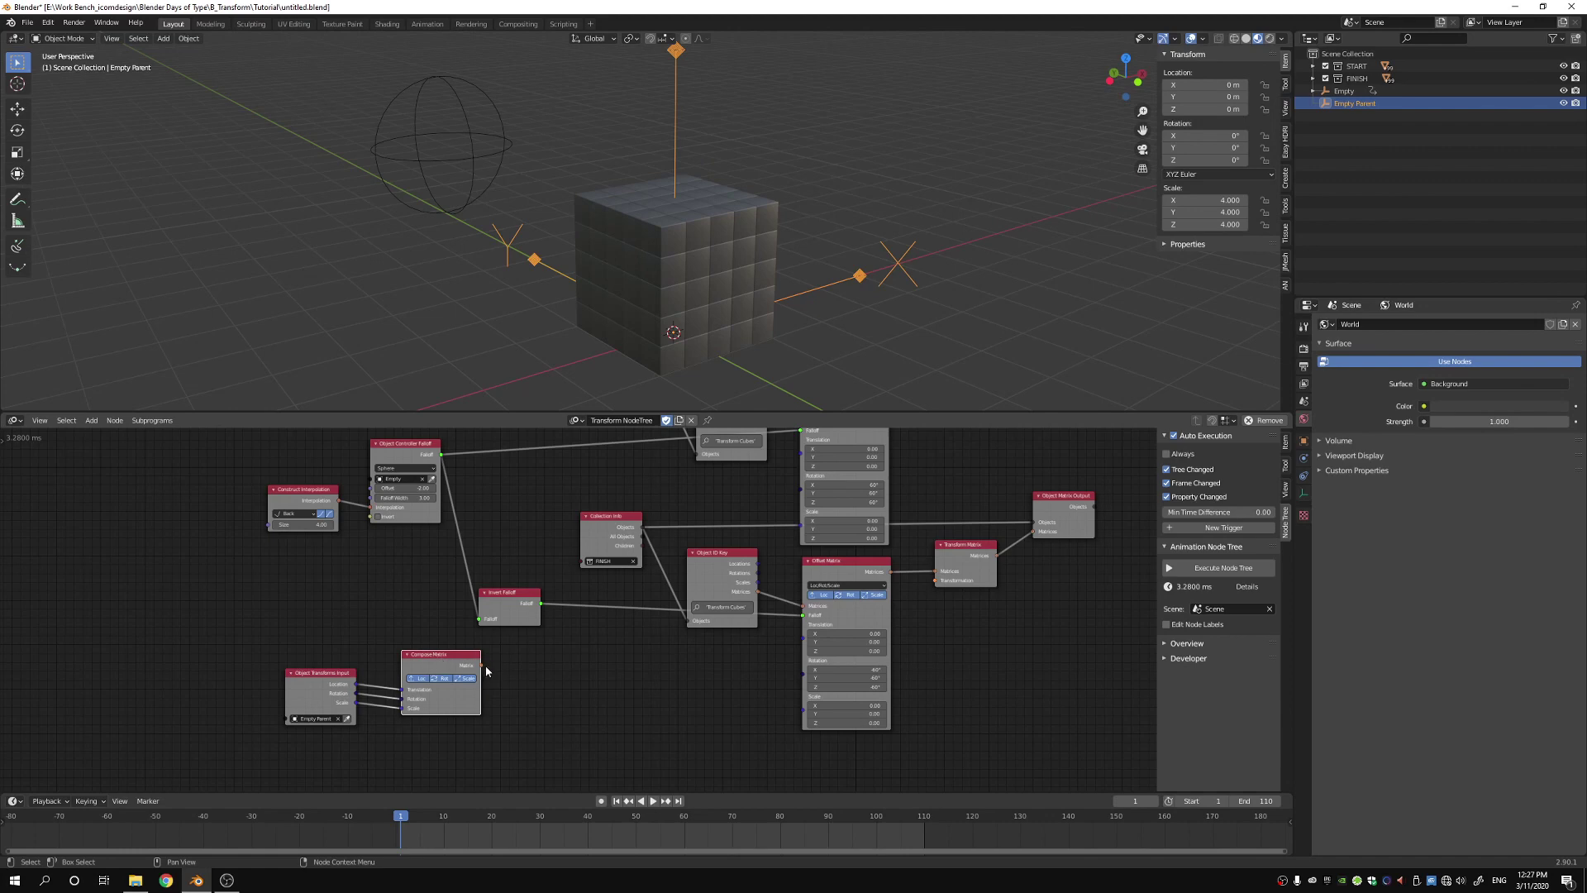
# - Connect the Compose Matrix output to the Transformation inputs of both Transform Matrix nodes
pyautogui.moveTo(482, 666); pyautogui.dragTo(528, 661)
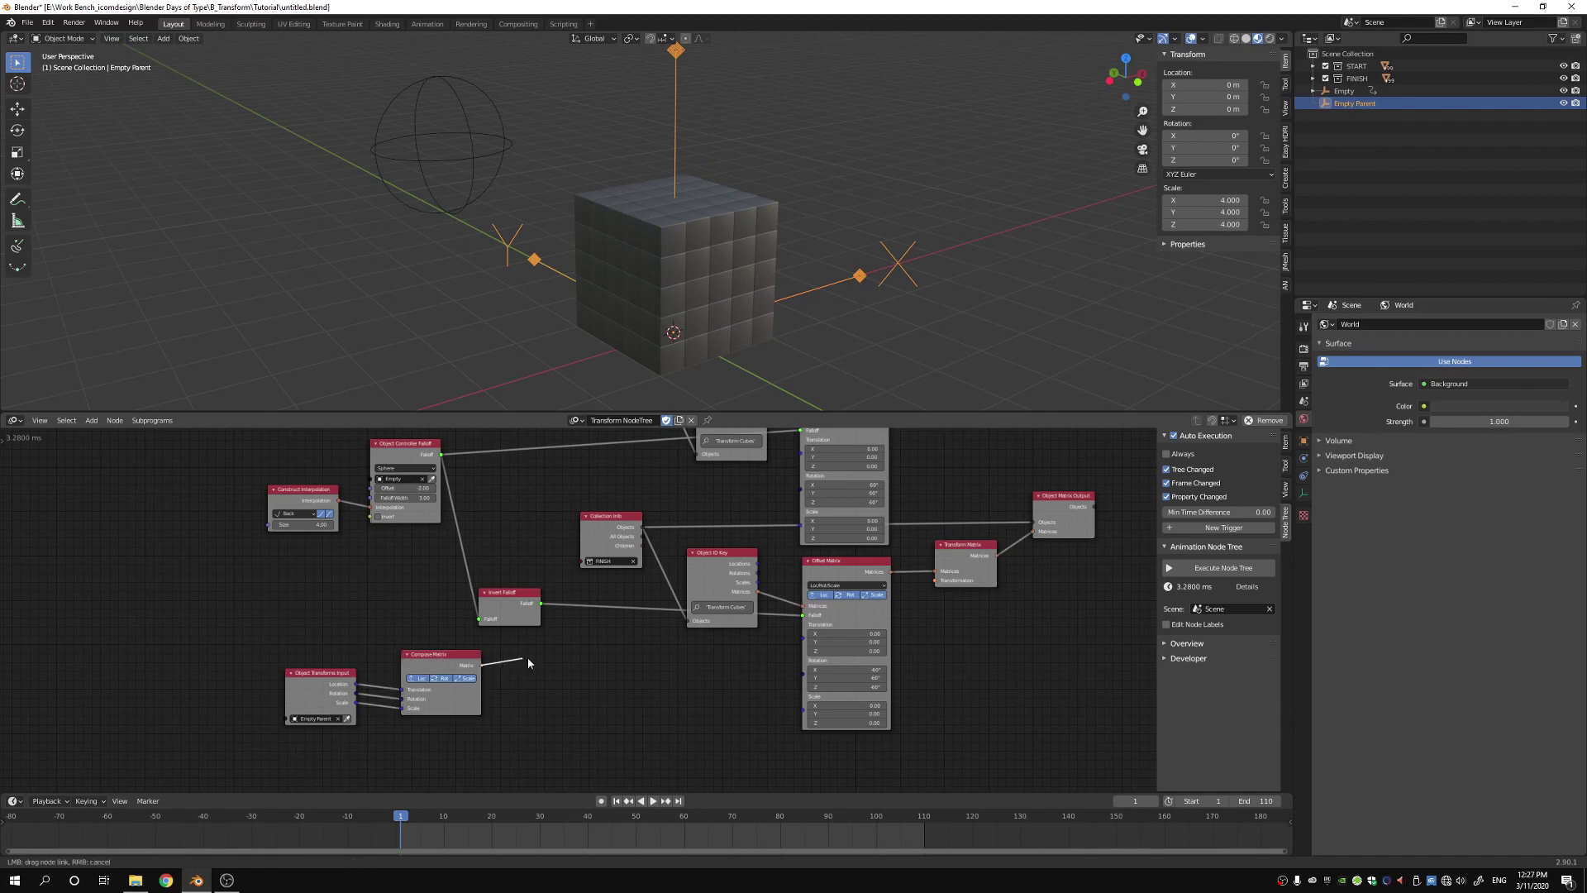
pyautogui.moveTo(795, 677); pyautogui.dragTo(688, 620)
pyautogui.moveTo(1024, 597); pyautogui.dragTo(902, 699, button='middle')
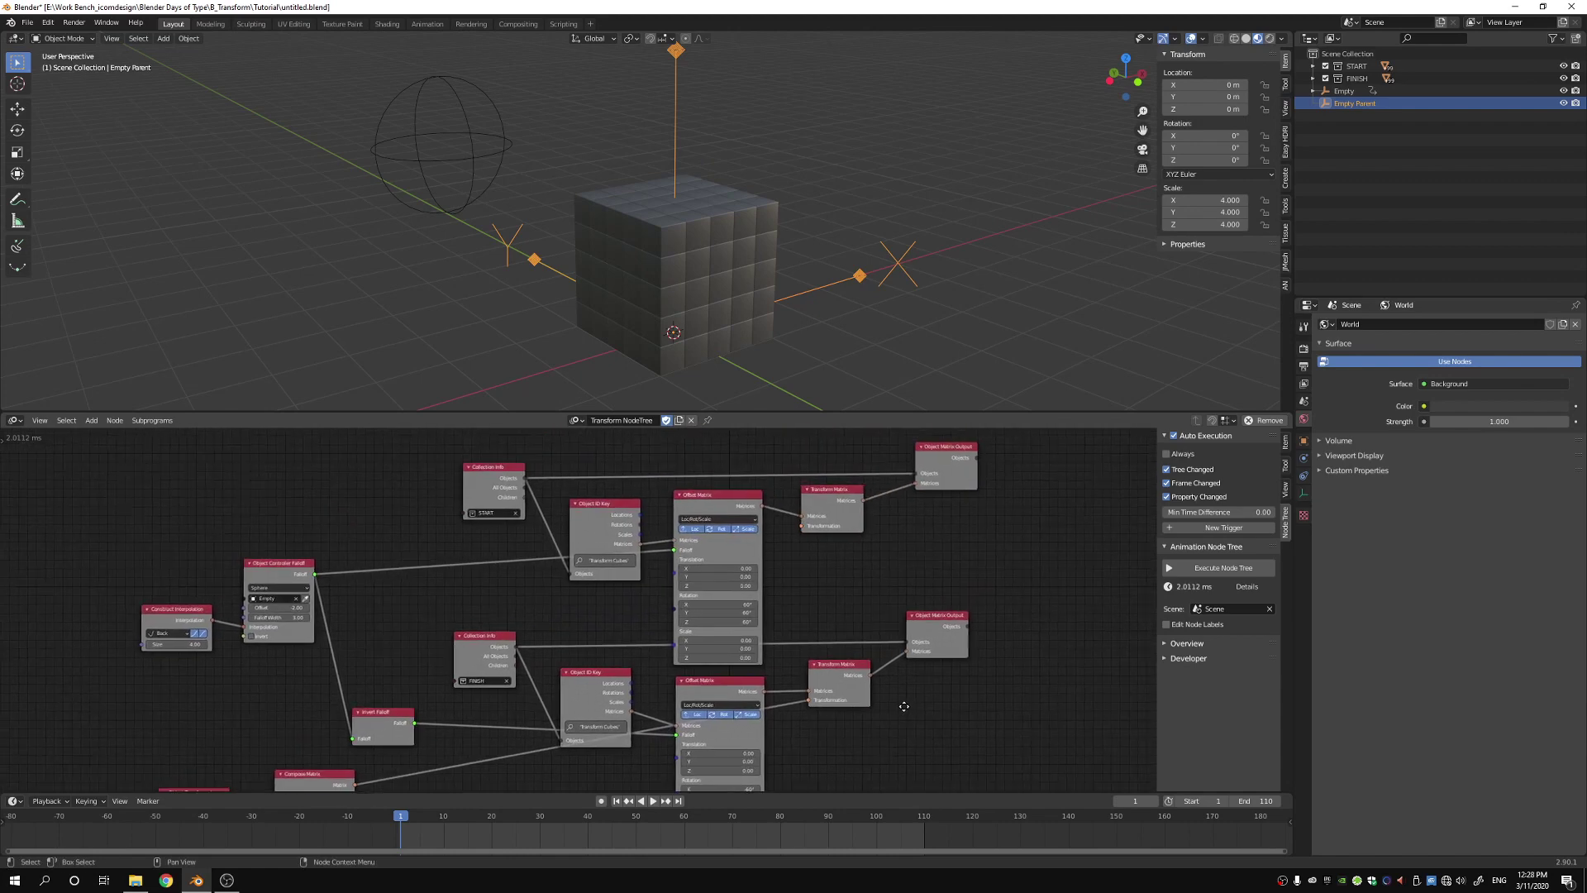
pyautogui.moveTo(383, 752); pyautogui.dragTo(385, 733, button='middle')
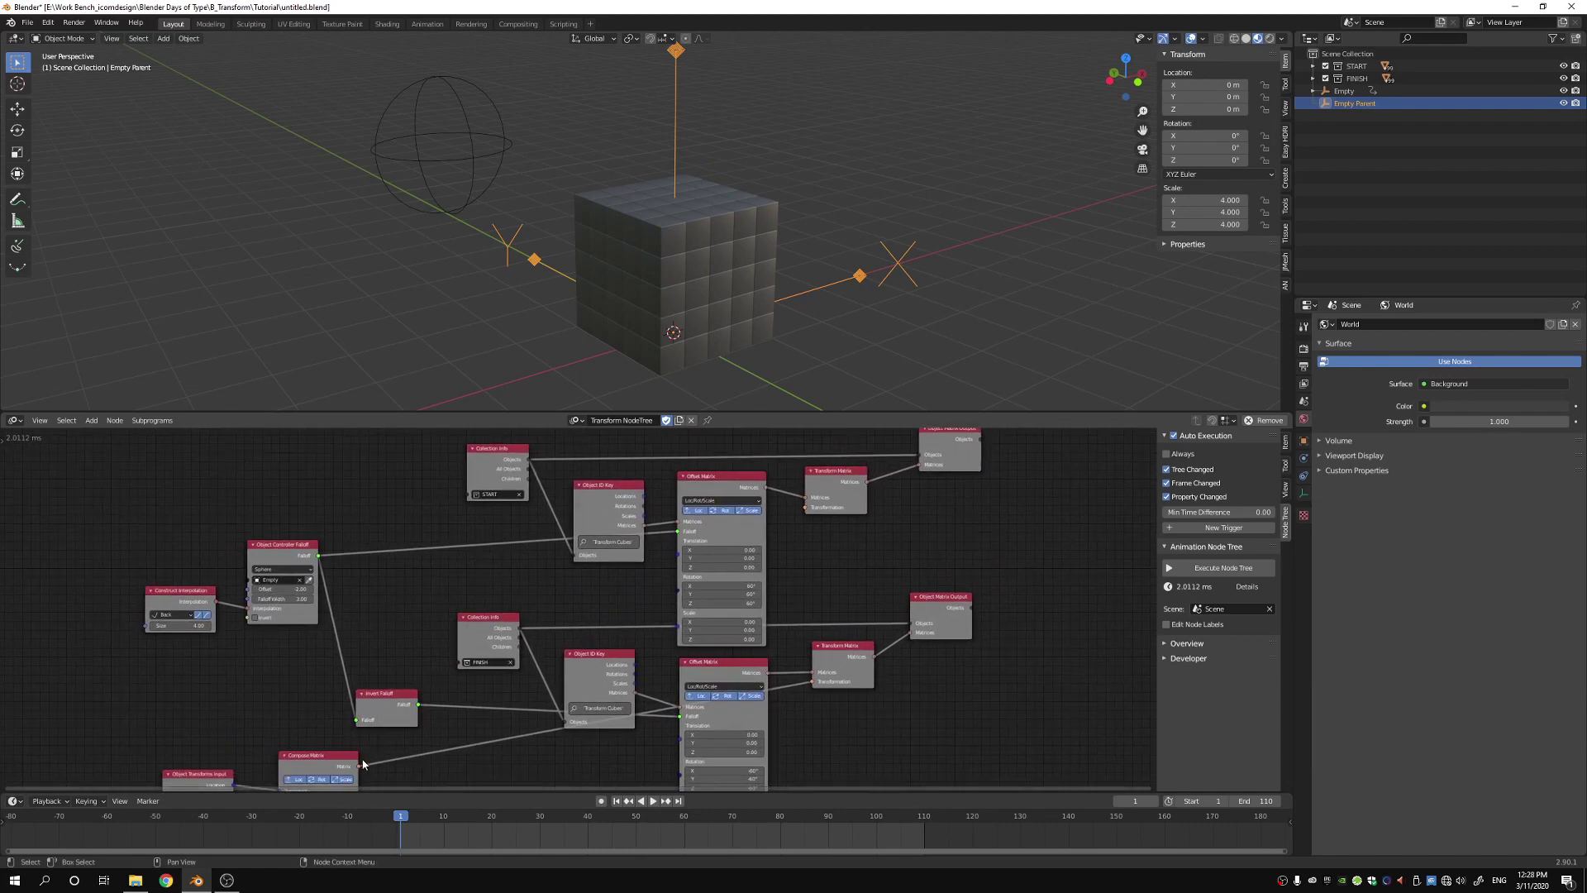
pyautogui.moveTo(359, 771); pyautogui.dragTo(776, 538)
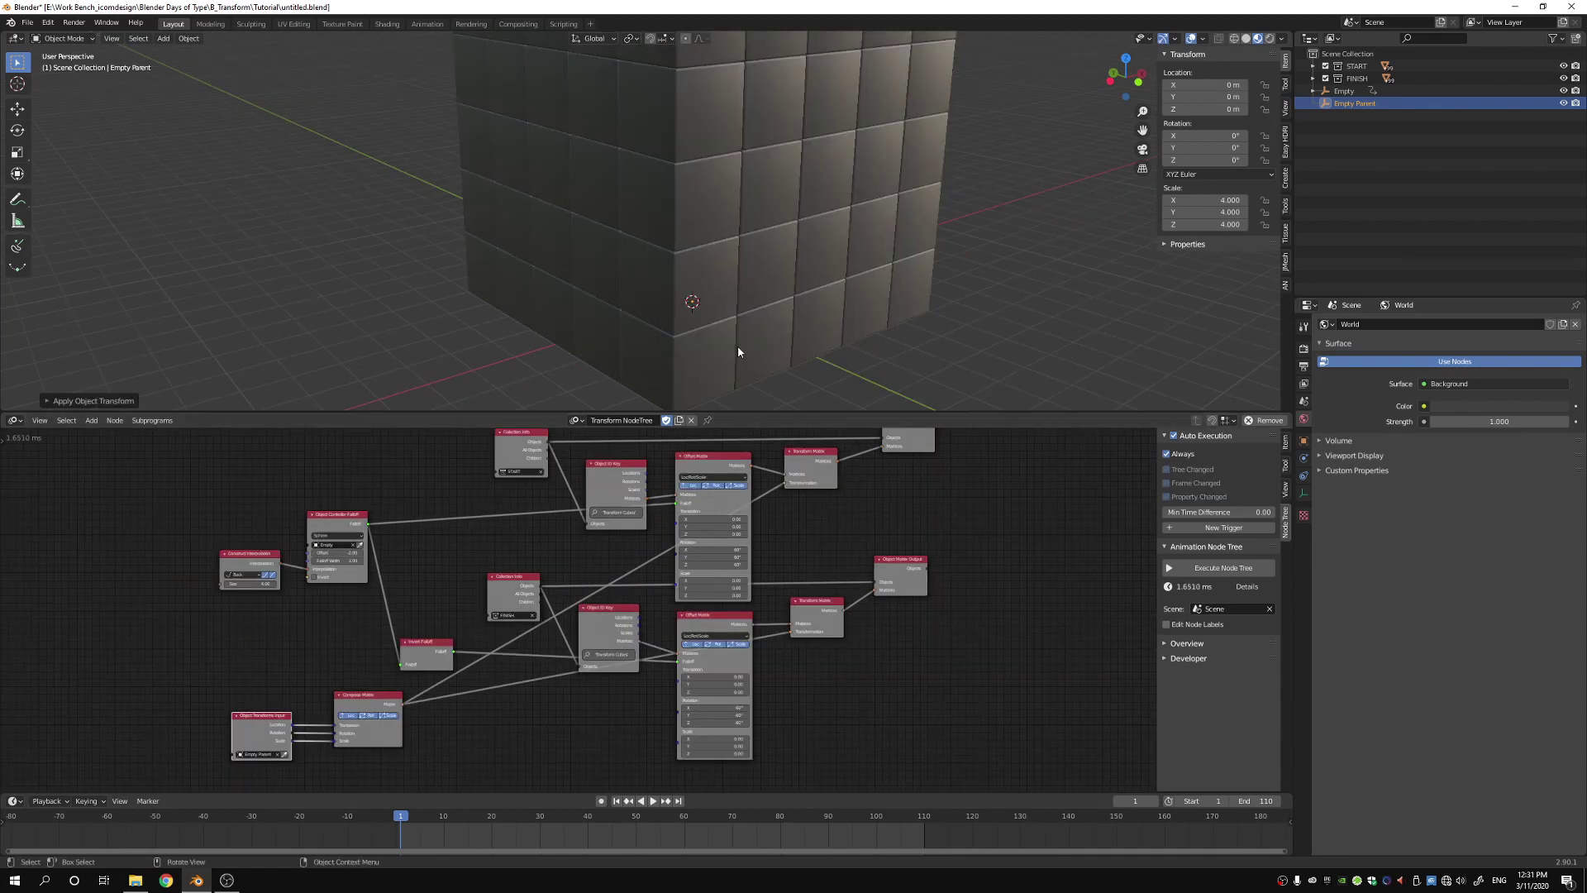
# - Apply the scale of Empty Parent so the cubes are no longer enlarged by it
pyautogui.scroll(-6, 982, 279)
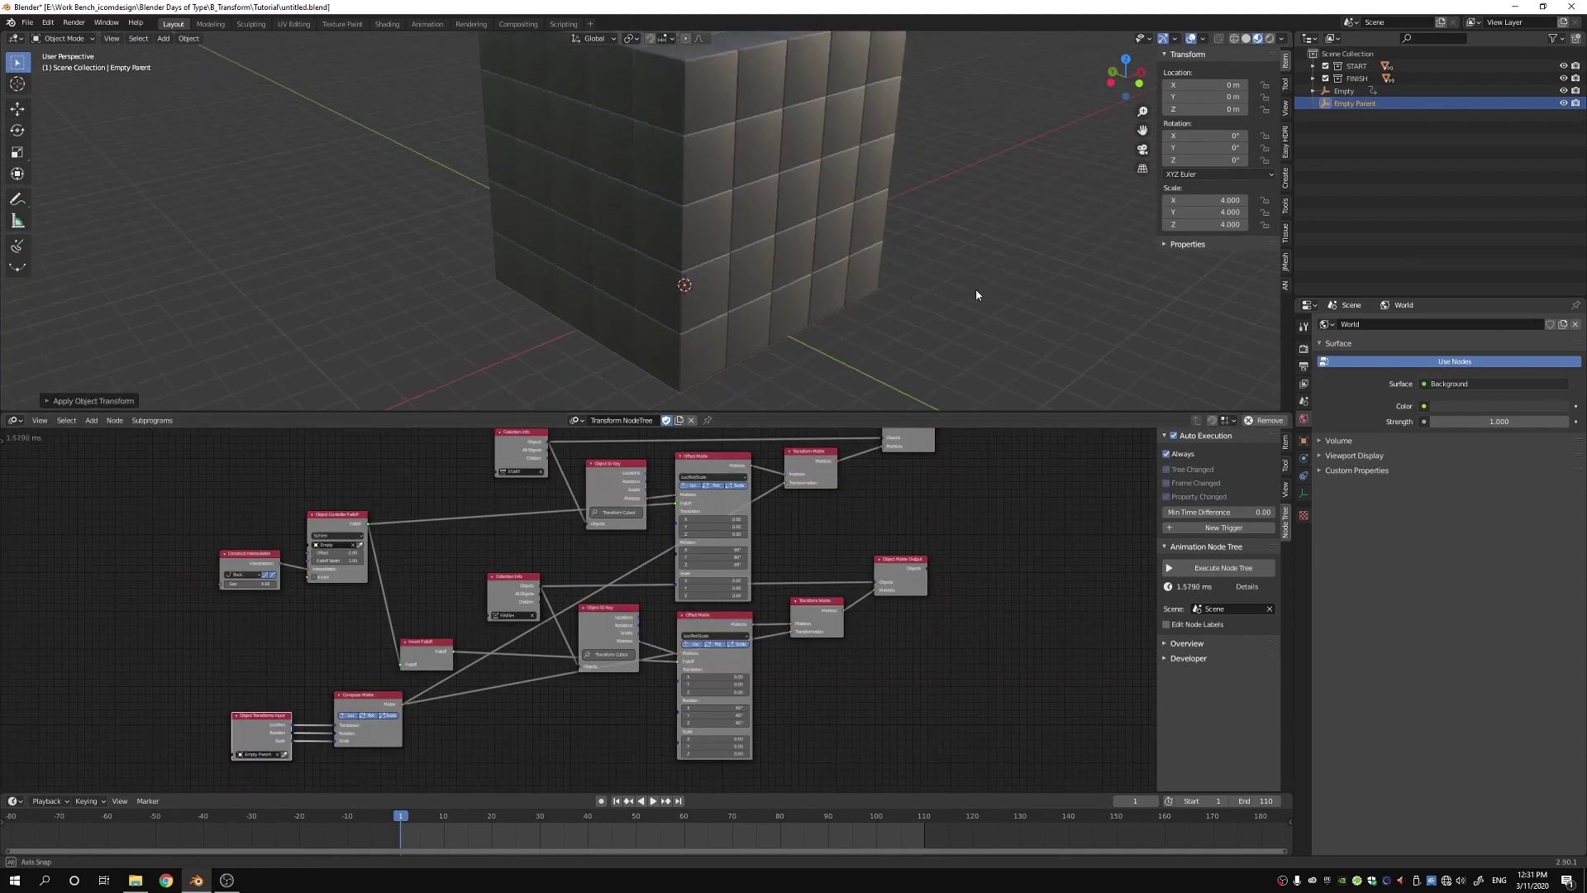
pyautogui.moveTo(969, 253)
pyautogui.mouseDown(button='middle')
pyautogui.moveTo(982, 284)
pyautogui.moveTo(975, 245)
pyautogui.mouseUp(button='middle')
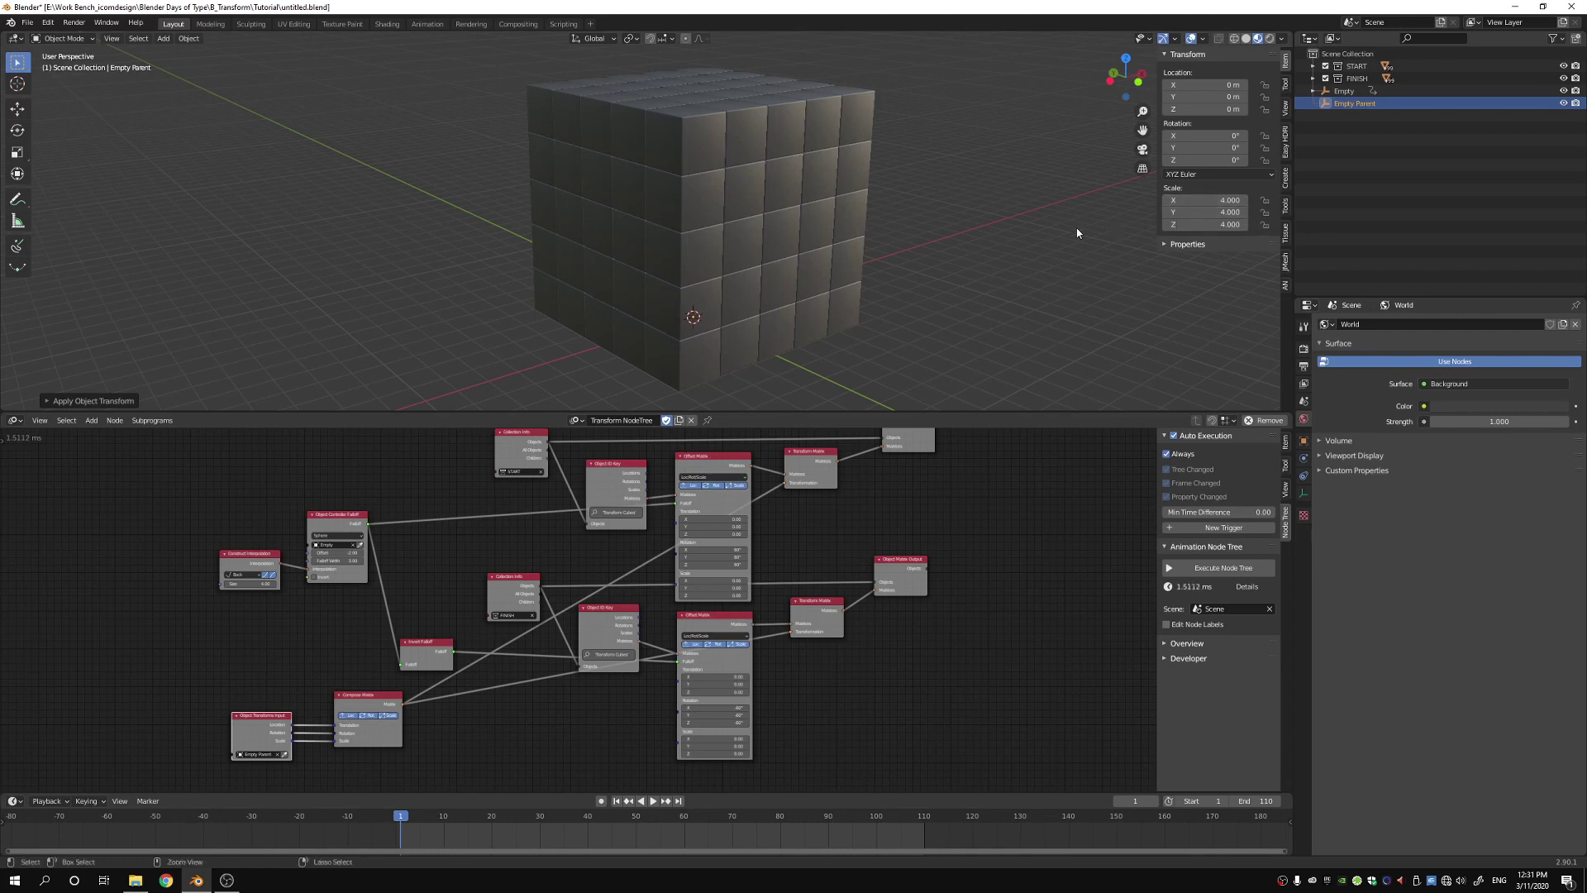
pyautogui.hotkey('ctrl', 'a')
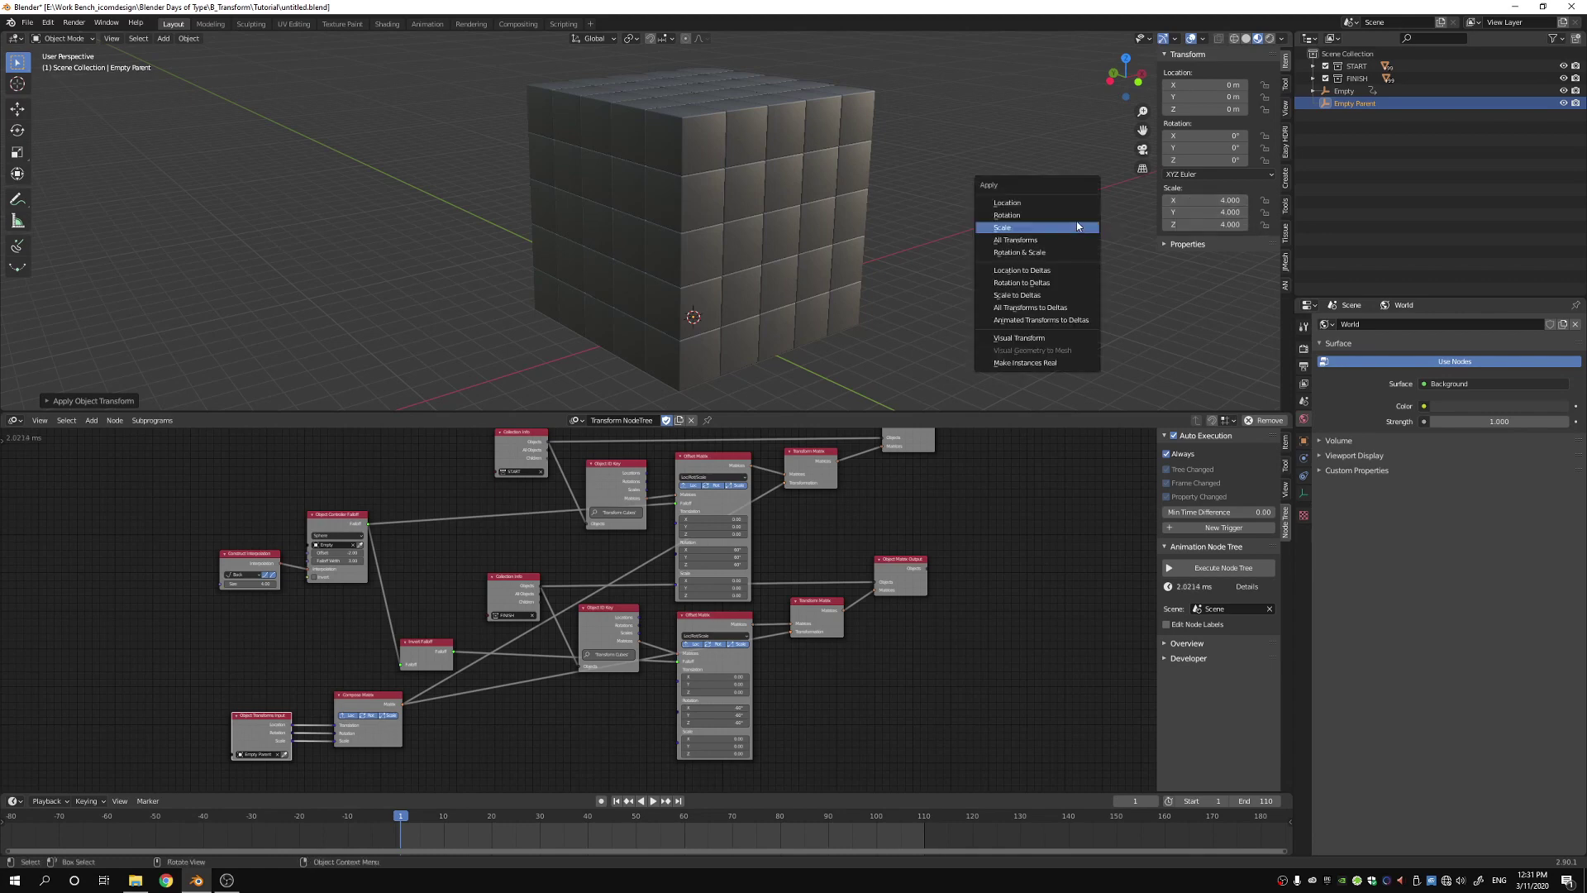
pyautogui.click(1014, 230)
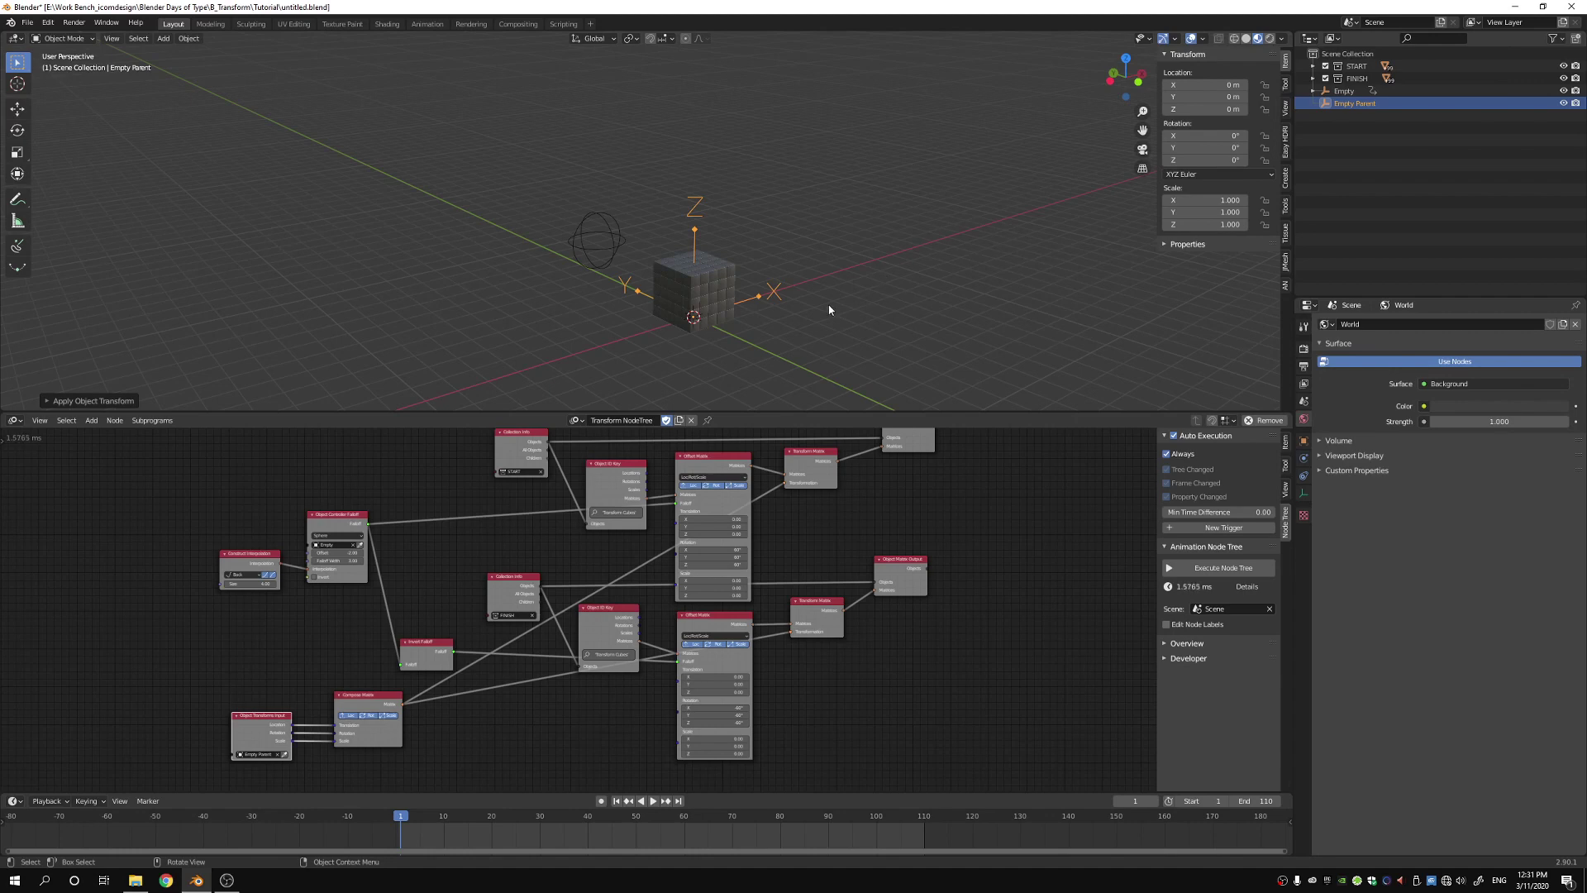
pyautogui.scroll(6, 830, 310)
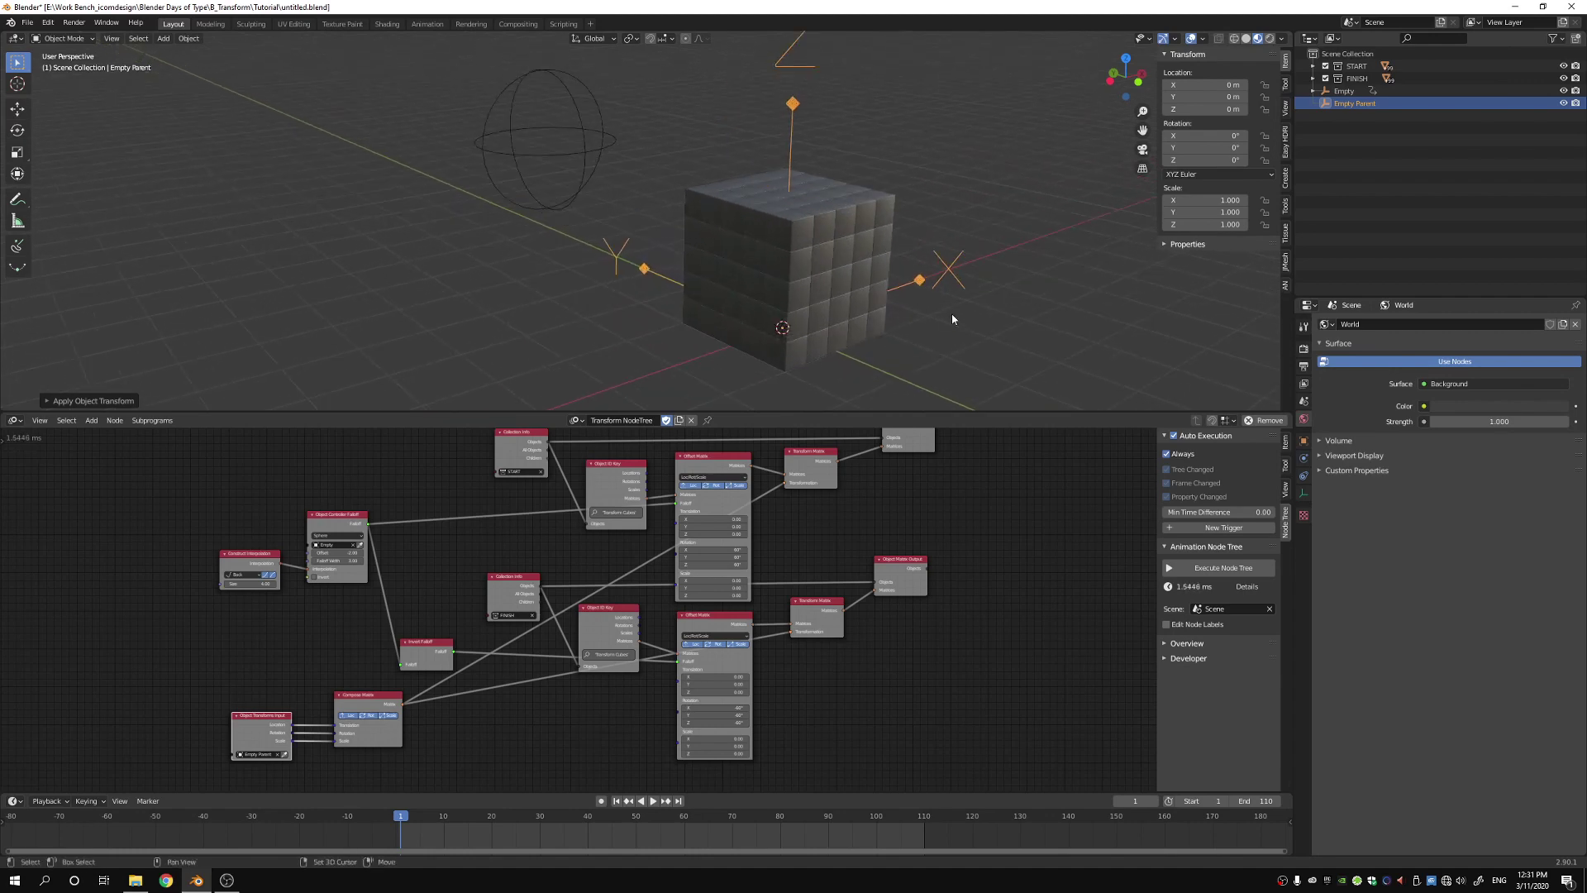
pyautogui.keyDown('shift'); pyautogui.moveTo(952, 318); pyautogui.dragTo(890, 311, button='middle'); pyautogui.keyUp('shift')
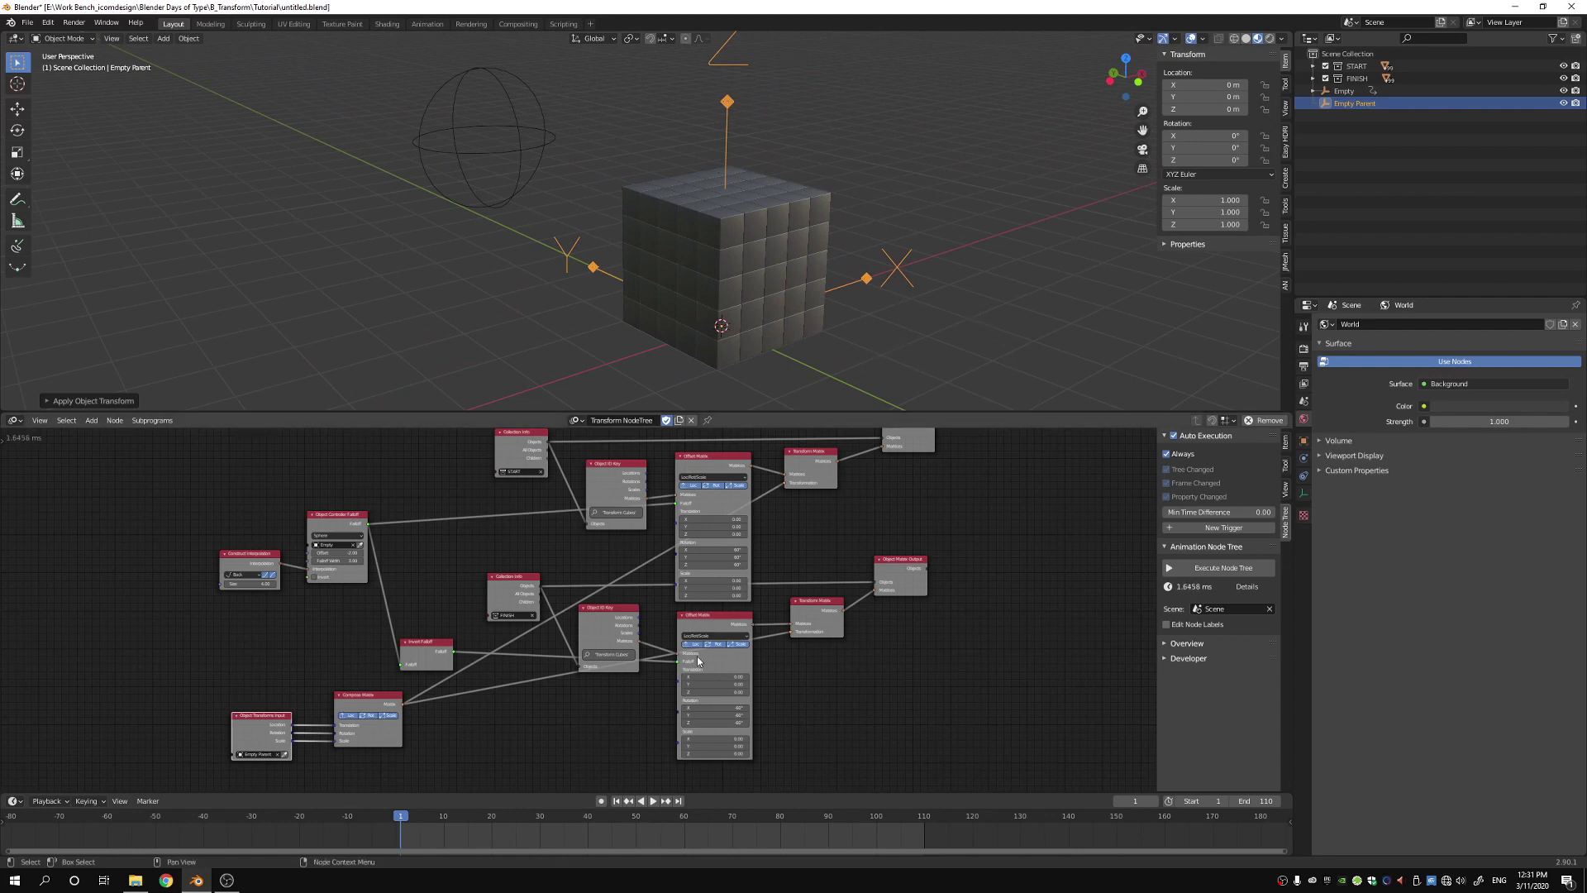
# - Play the animation while test-moving Empty Parent, cancel the move, stop playback and return to the first frame
pyautogui.click(653, 801)
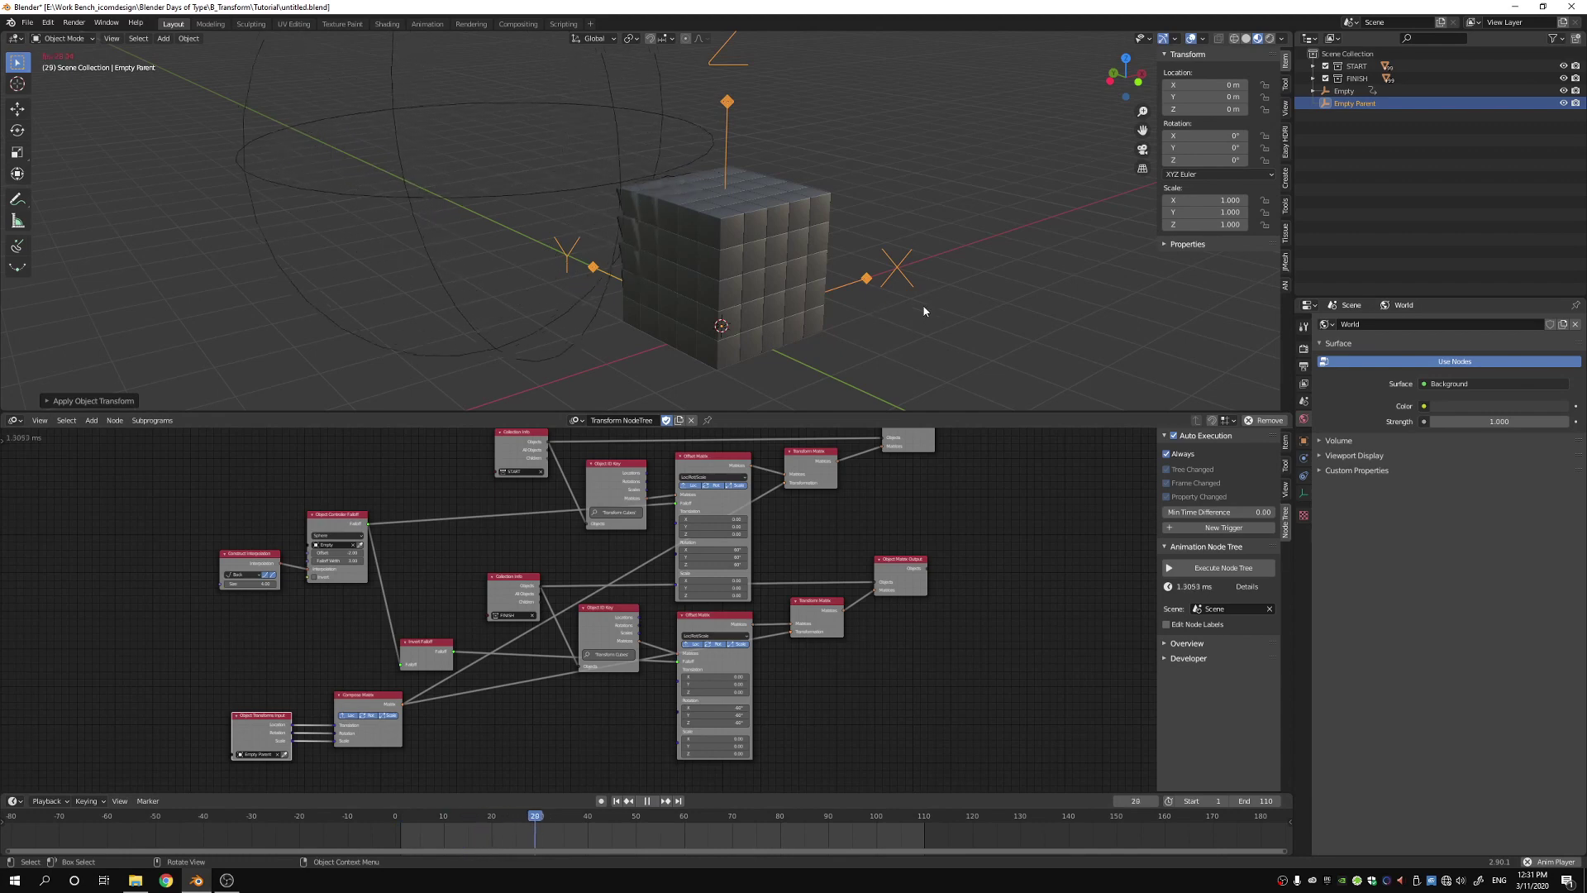
pyautogui.press('g')
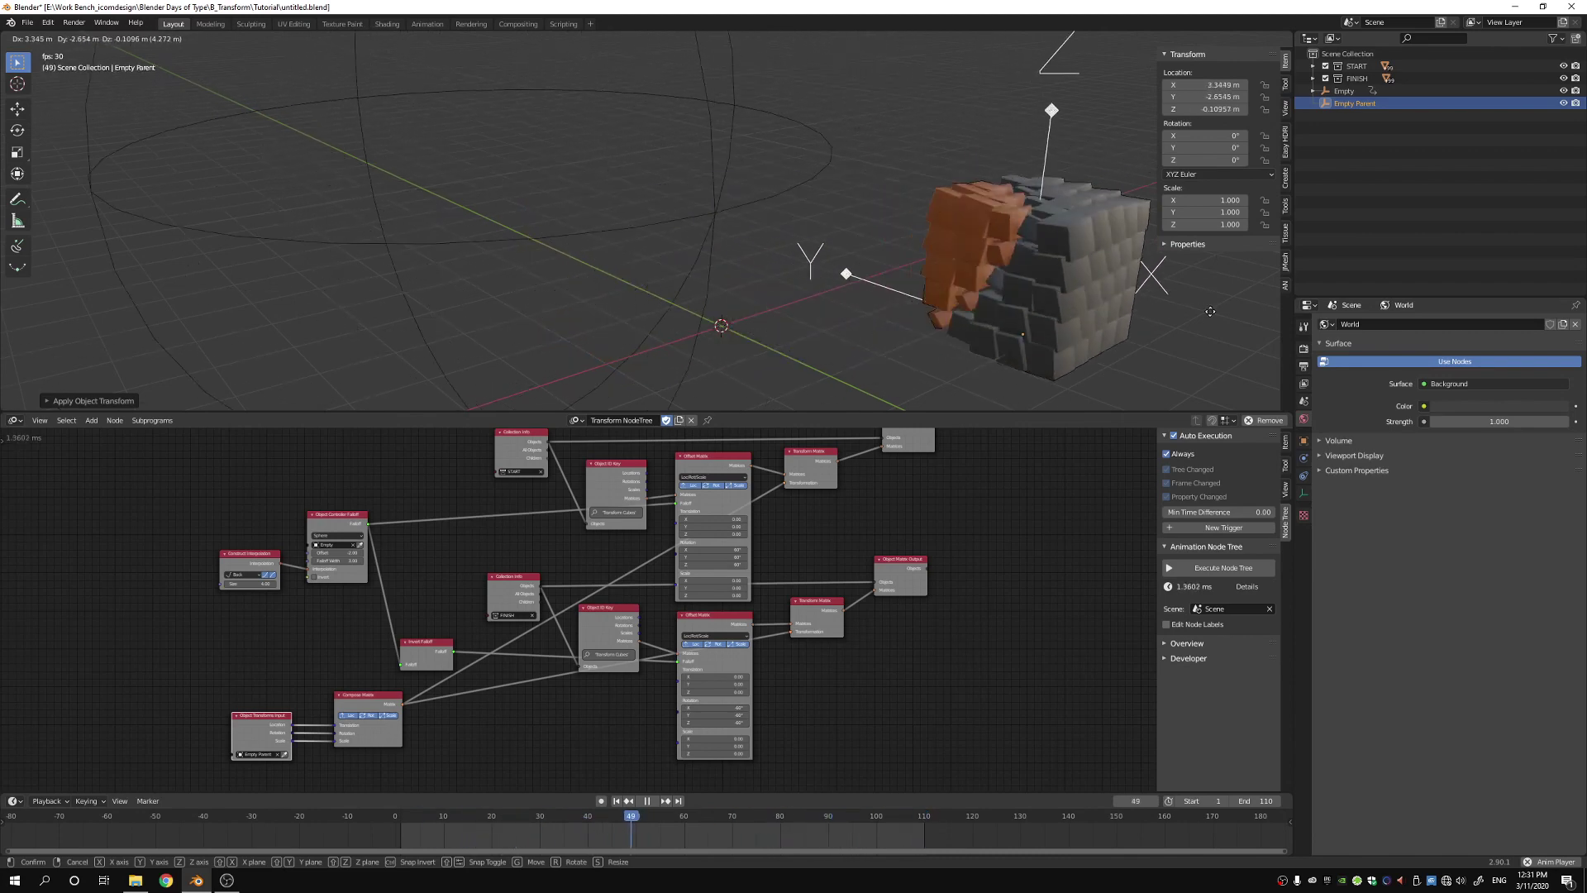
pyautogui.rightClick(1003, 294)
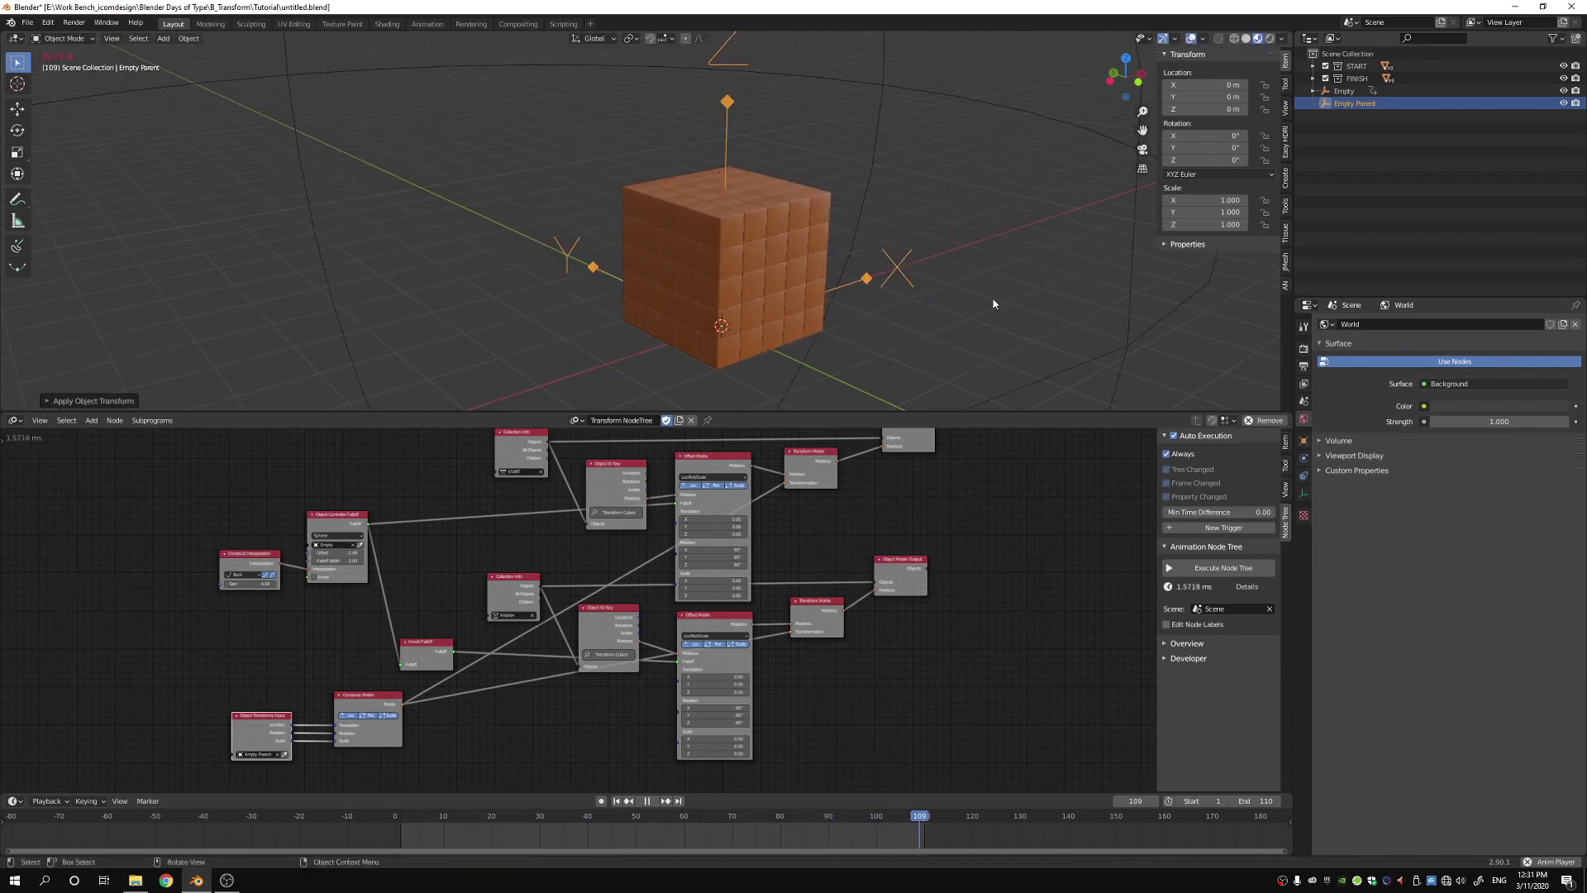
pyautogui.click(647, 801)
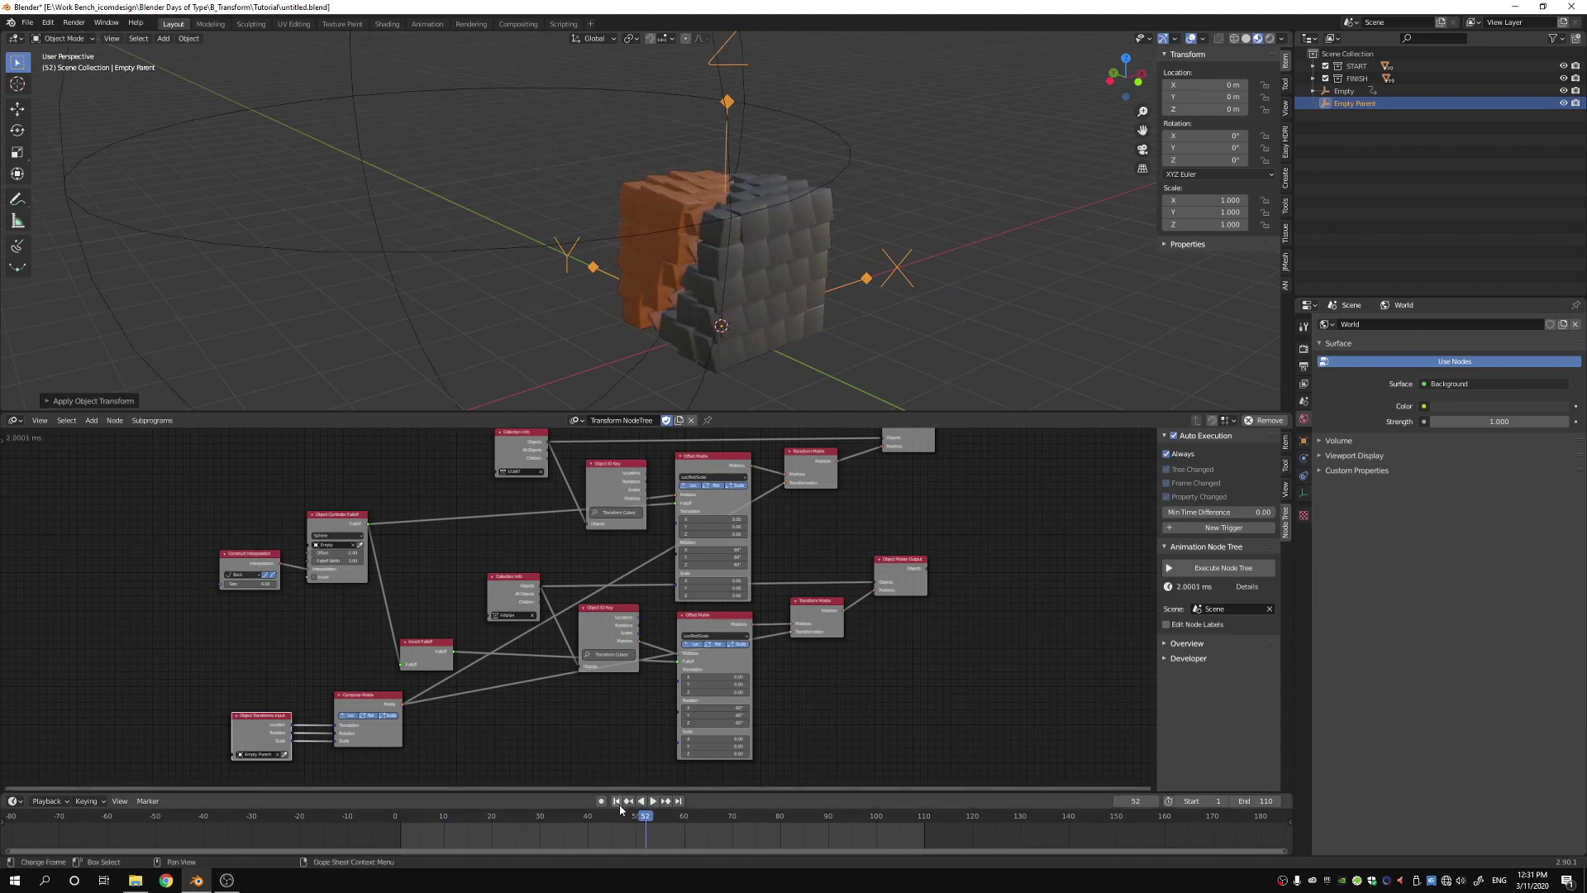
pyautogui.click(616, 801)
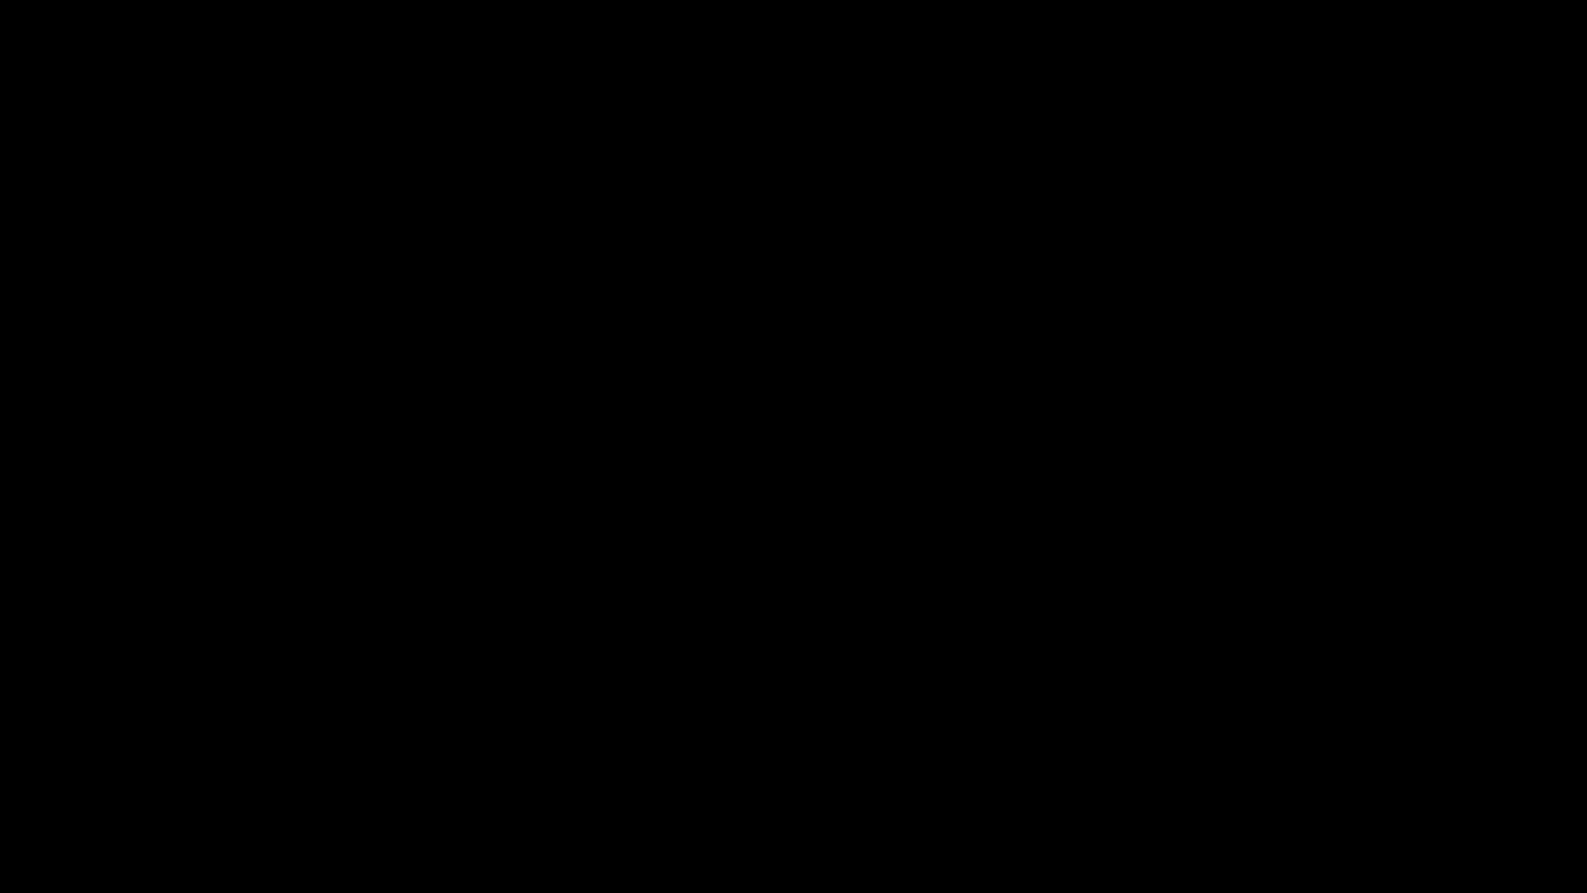